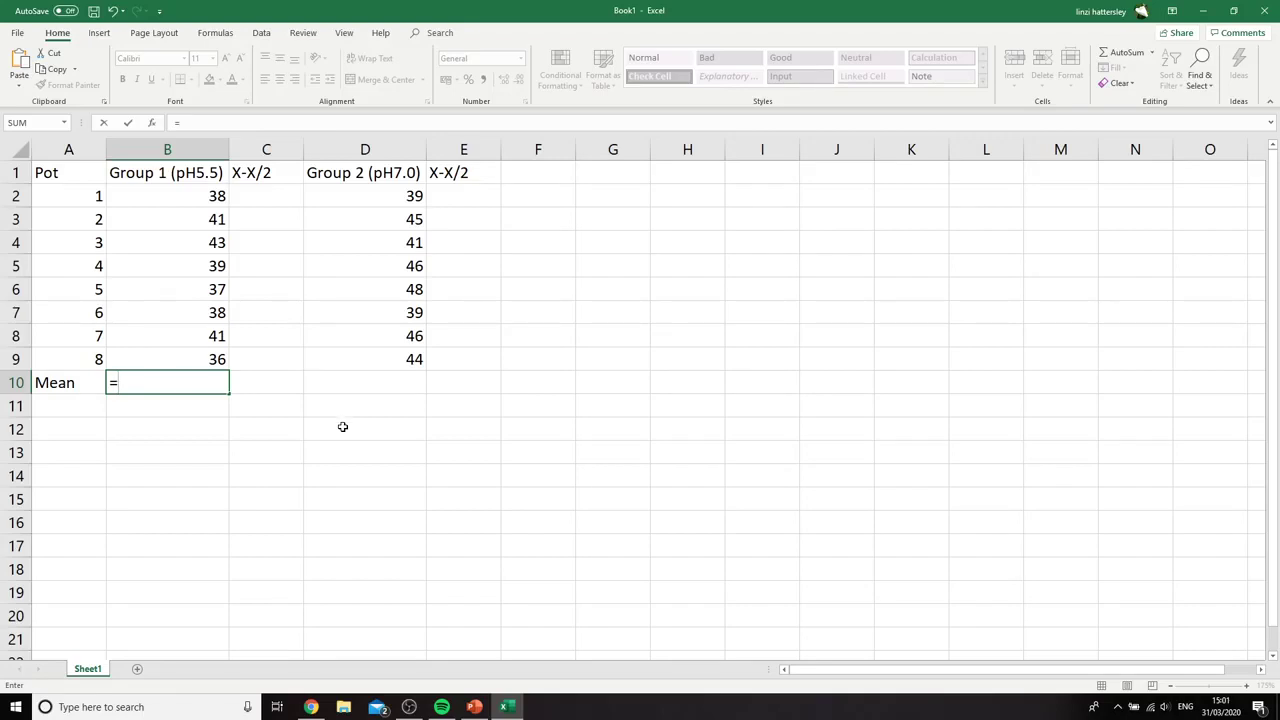
Calculate the Group 1 mean in cell B10 with =AVERAGE(B2:B9)
text(AVERAGE()
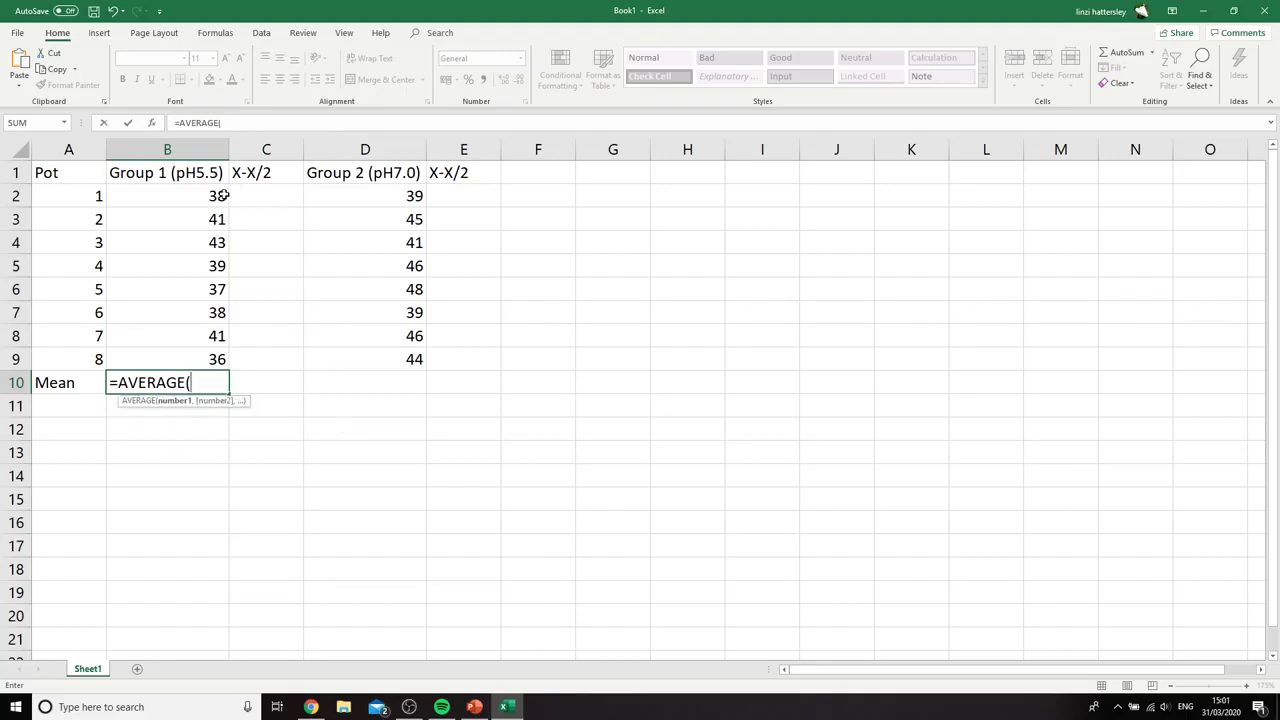
drag(189, 198, 186, 356)
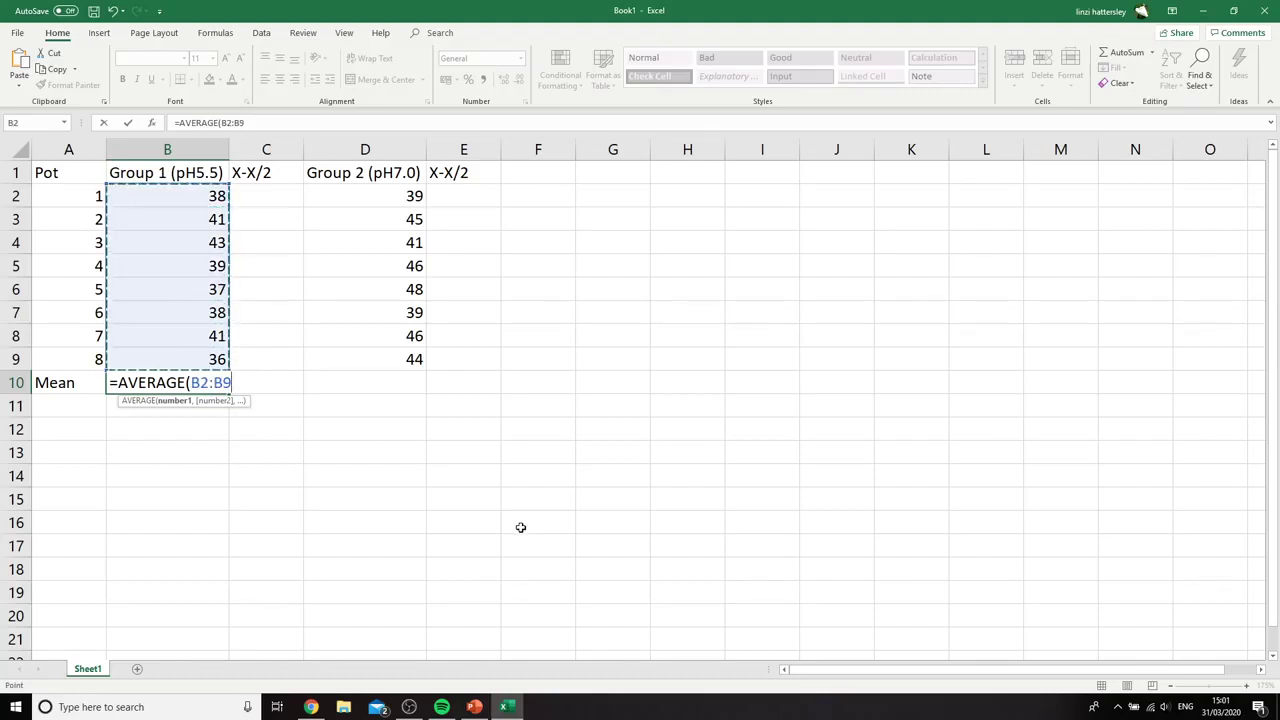
text())
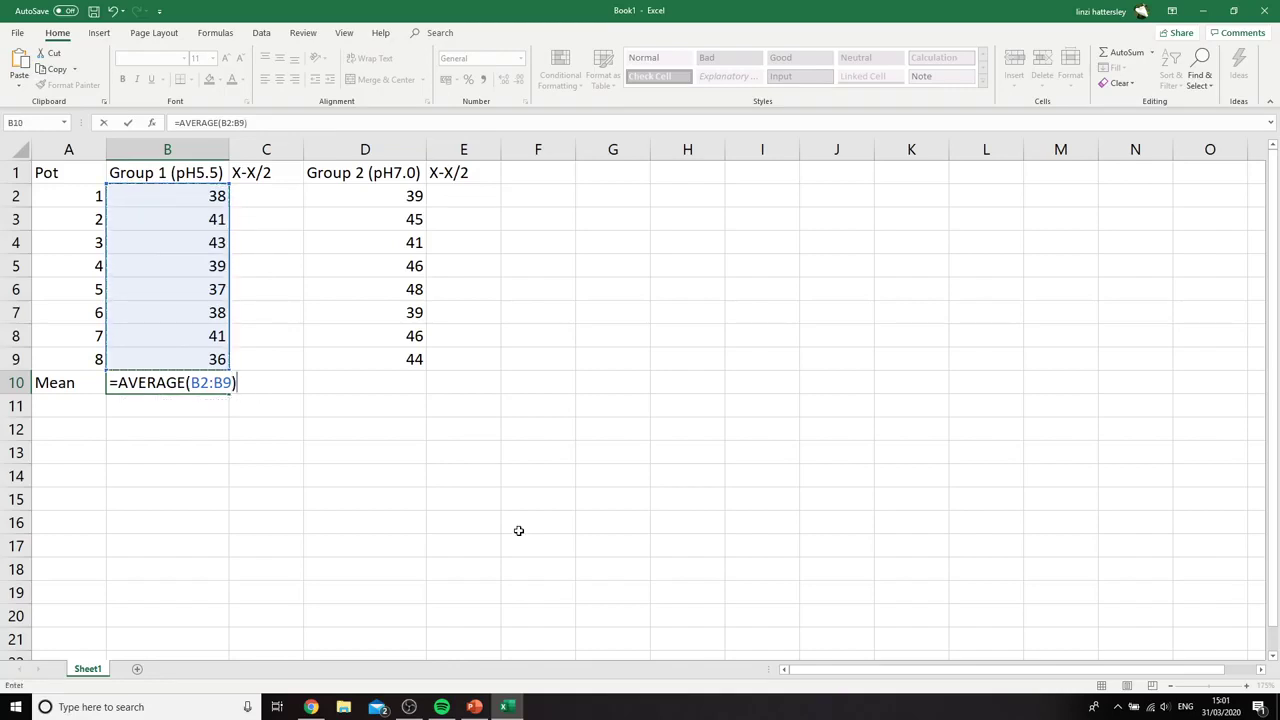
key(Return)
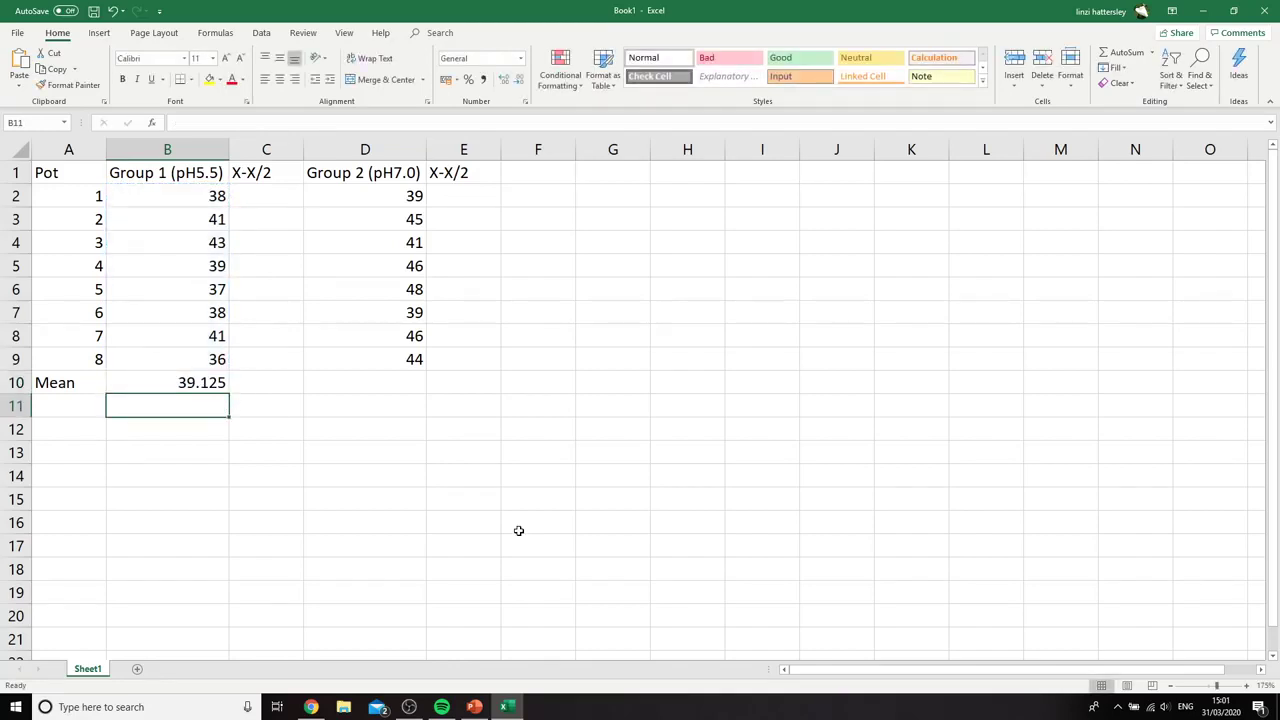
Calculate the Group 2 mean in cell D10 with =AVERAGE(D2:D9)
click(372, 381)
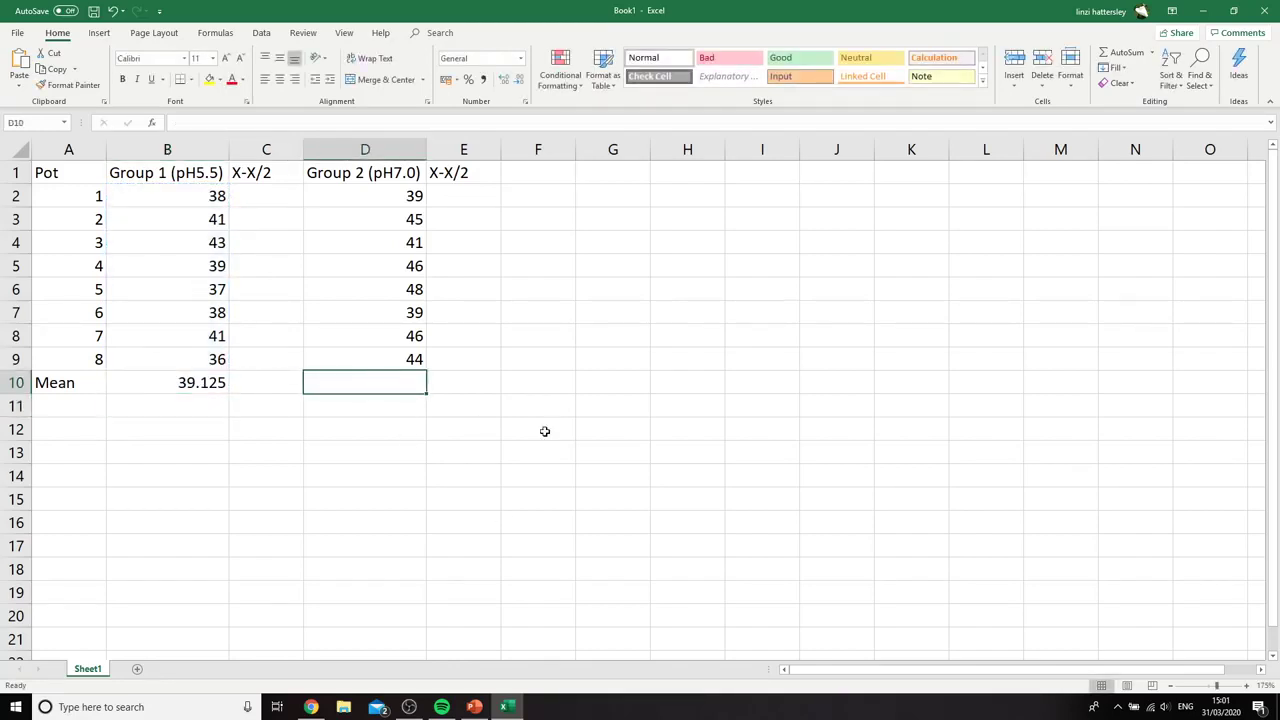
text(=AVERAGE()
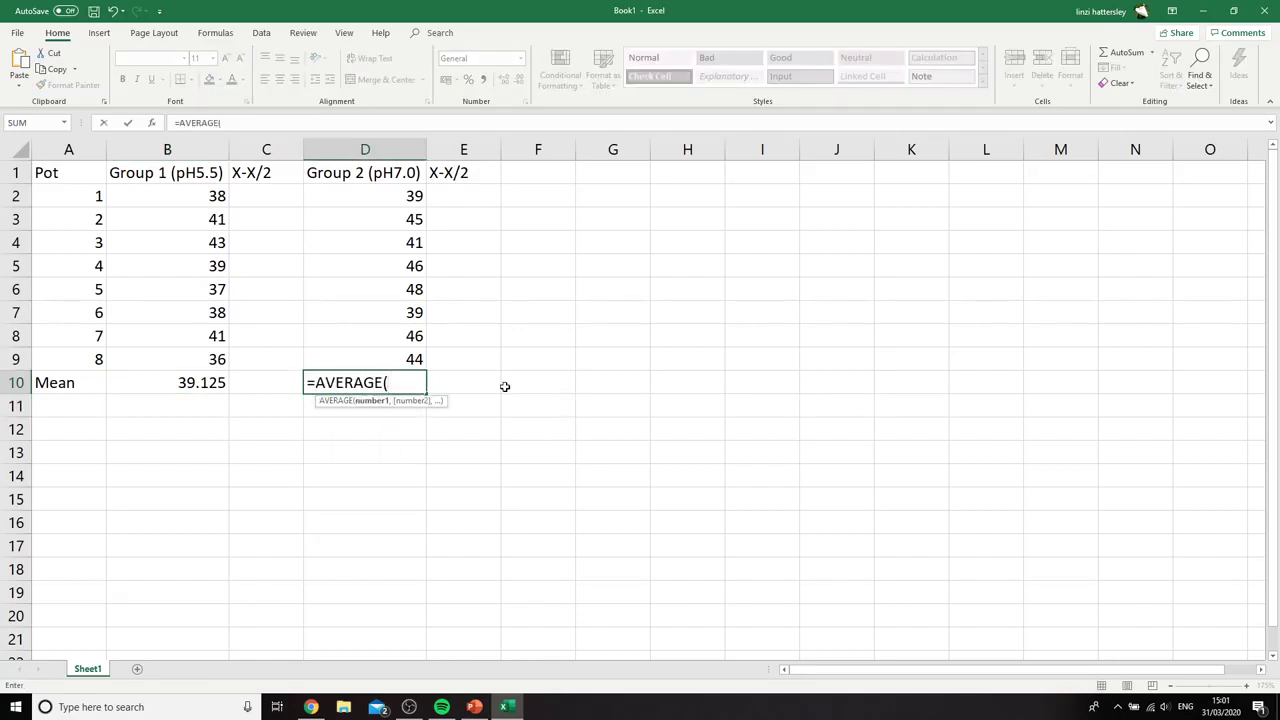
drag(403, 196, 405, 349)
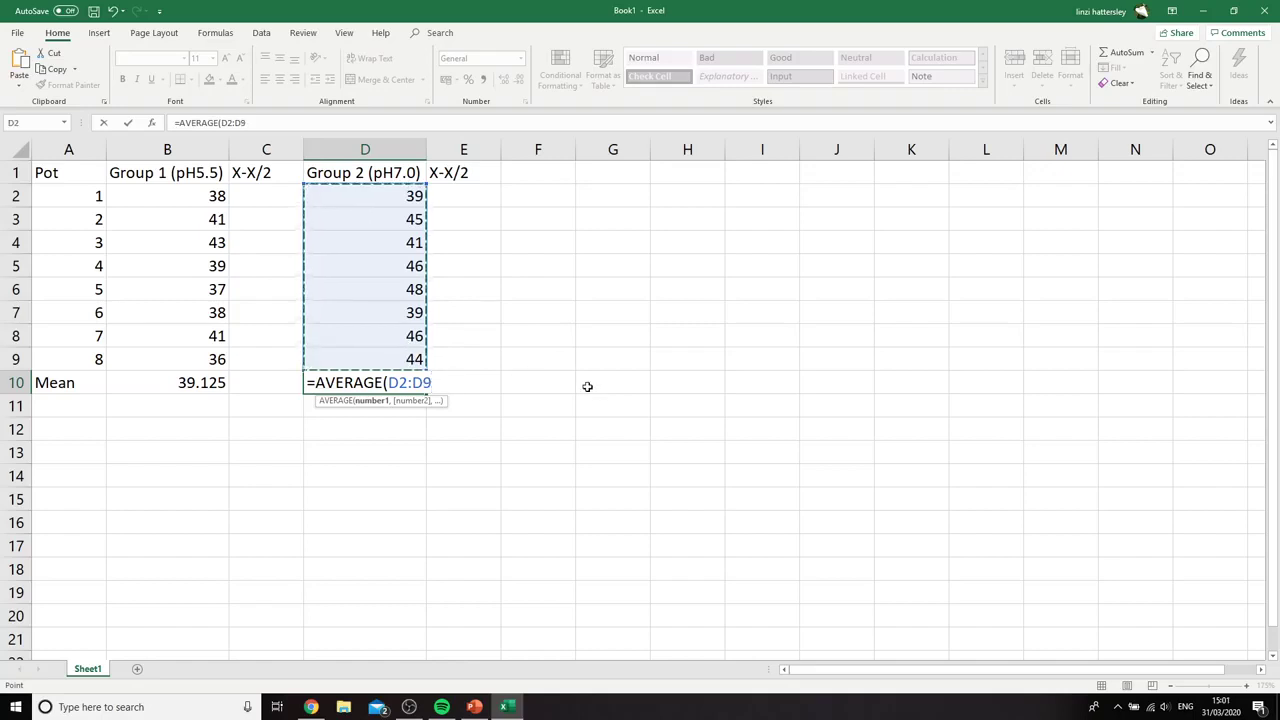
text())
key(Return)
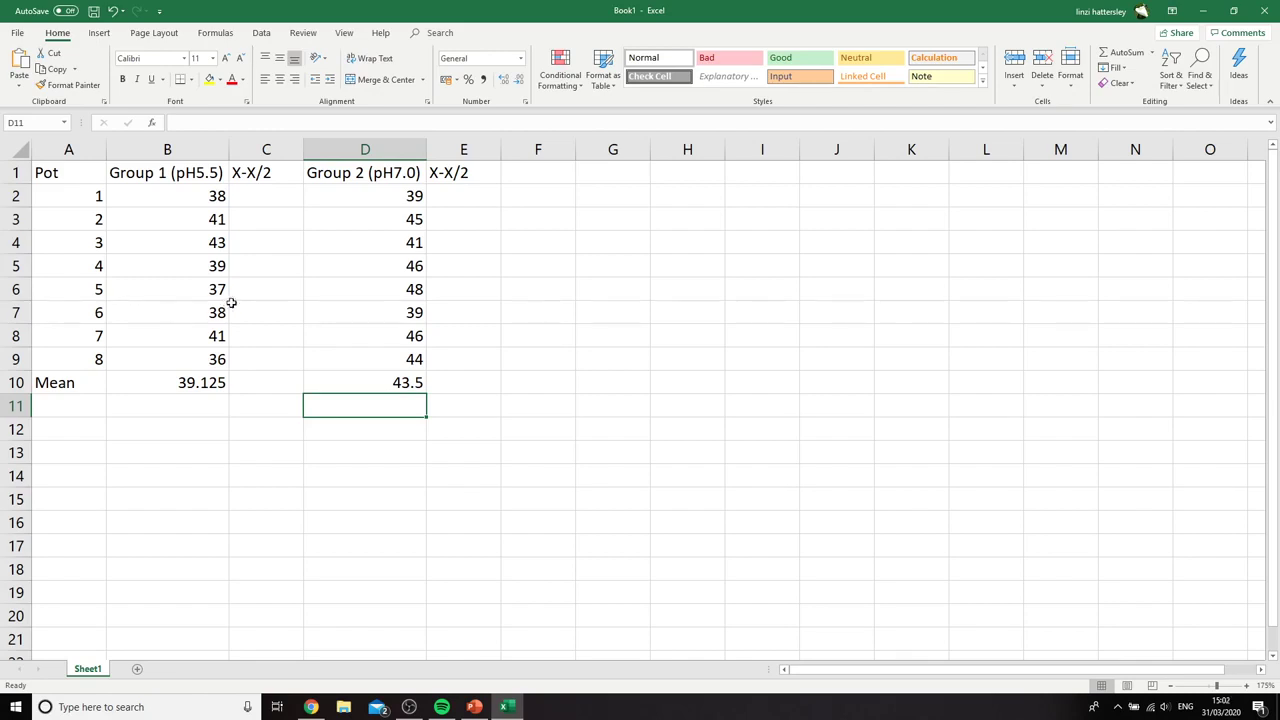
Extend the row label in A10 to "Mean Xbar" and autofit column A to its contents
click(78, 408)
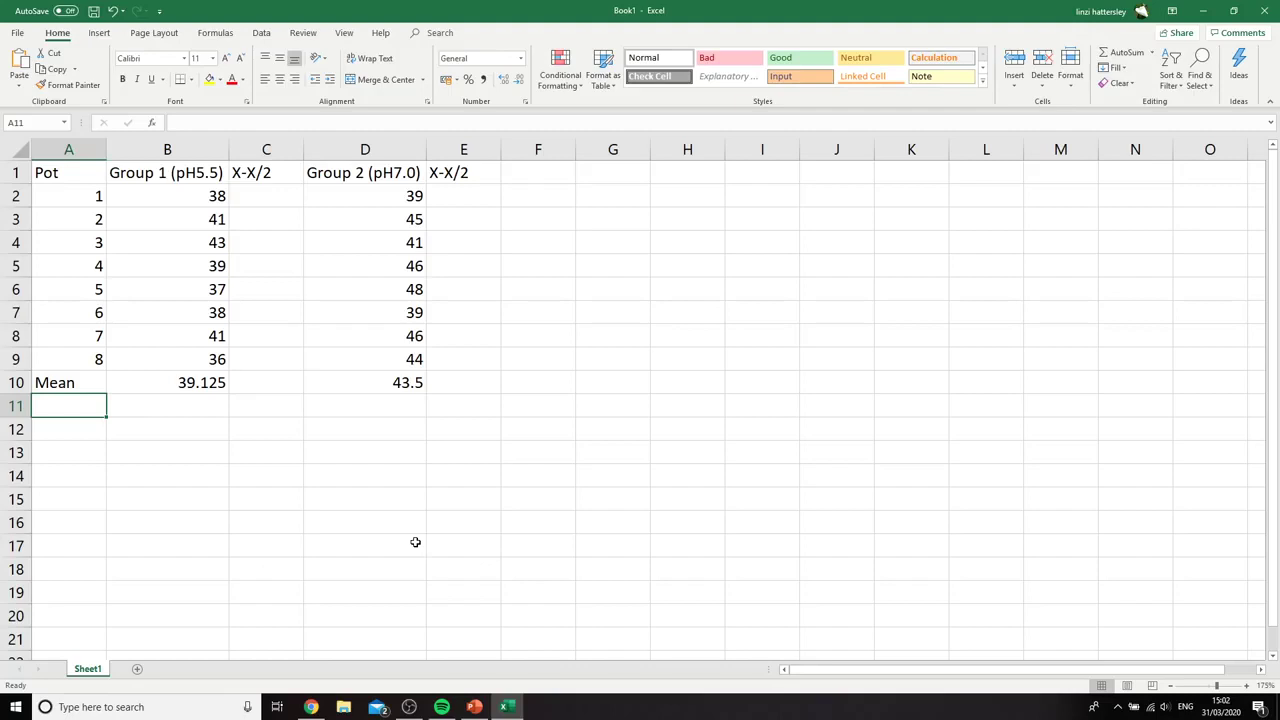
click(257, 192)
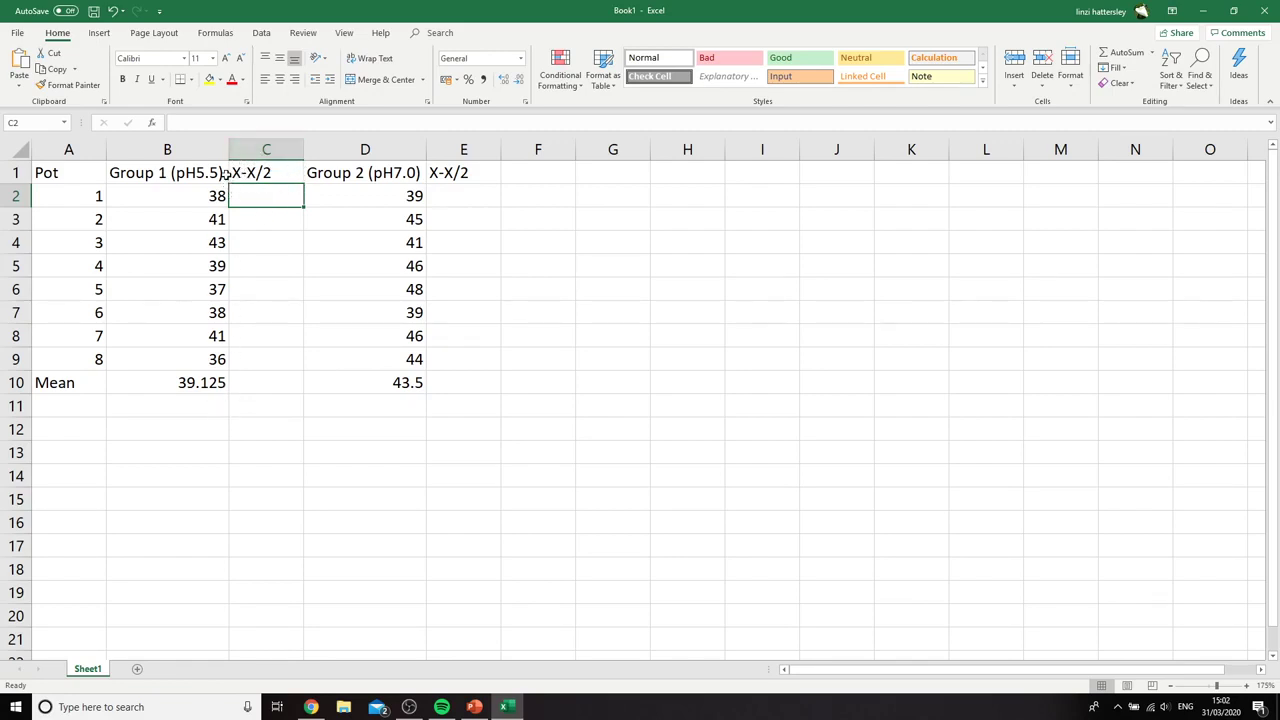
click(129, 386)
click(65, 384)
click(304, 123)
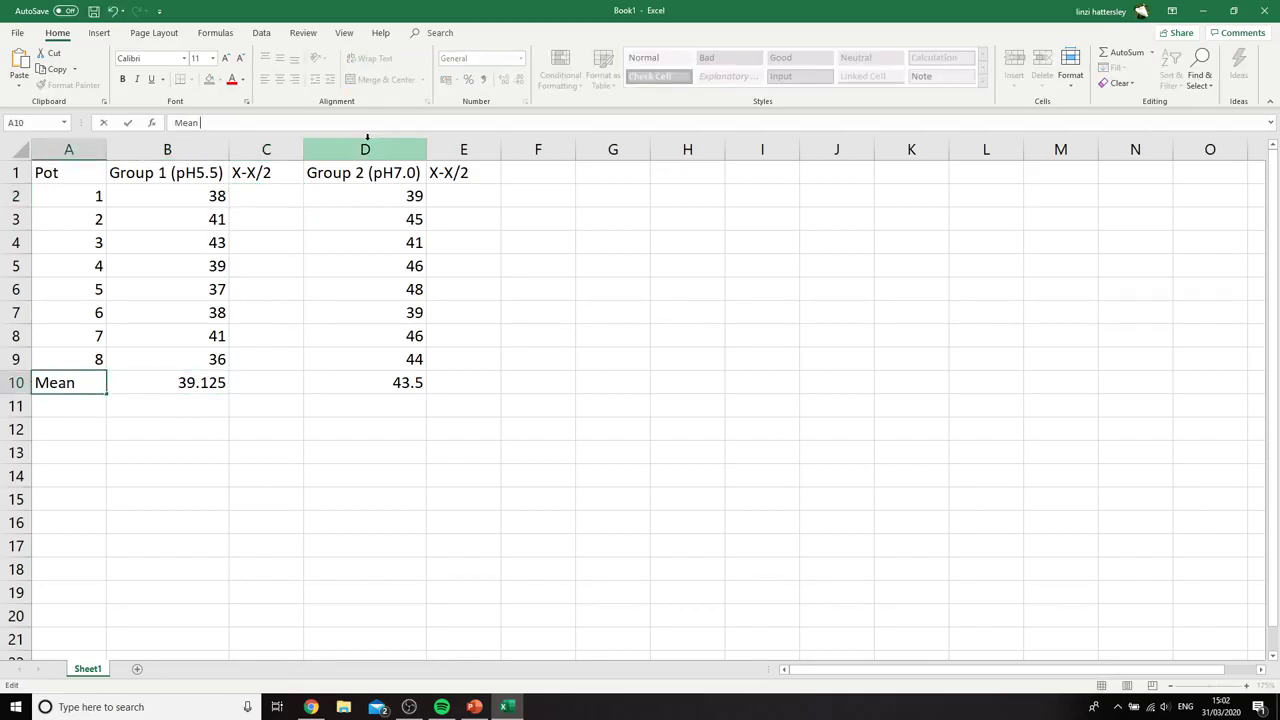
text(Xbar)
click(410, 524)
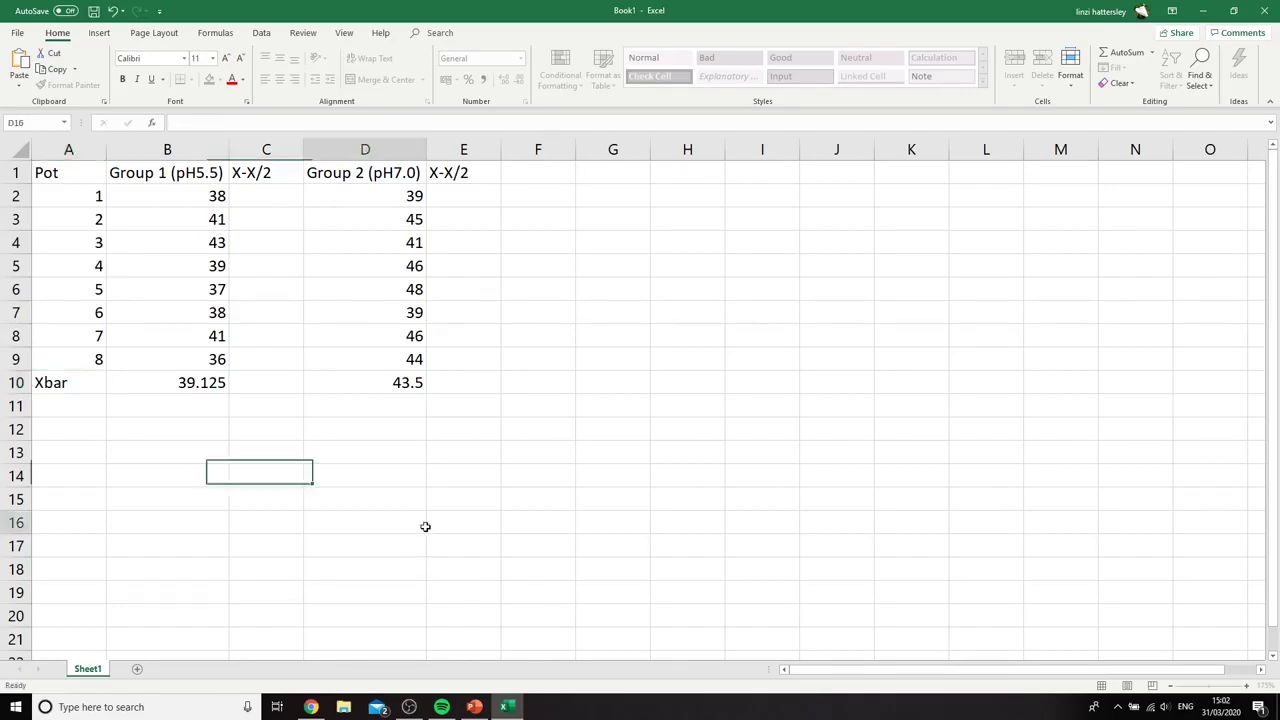
double_click(106, 151)
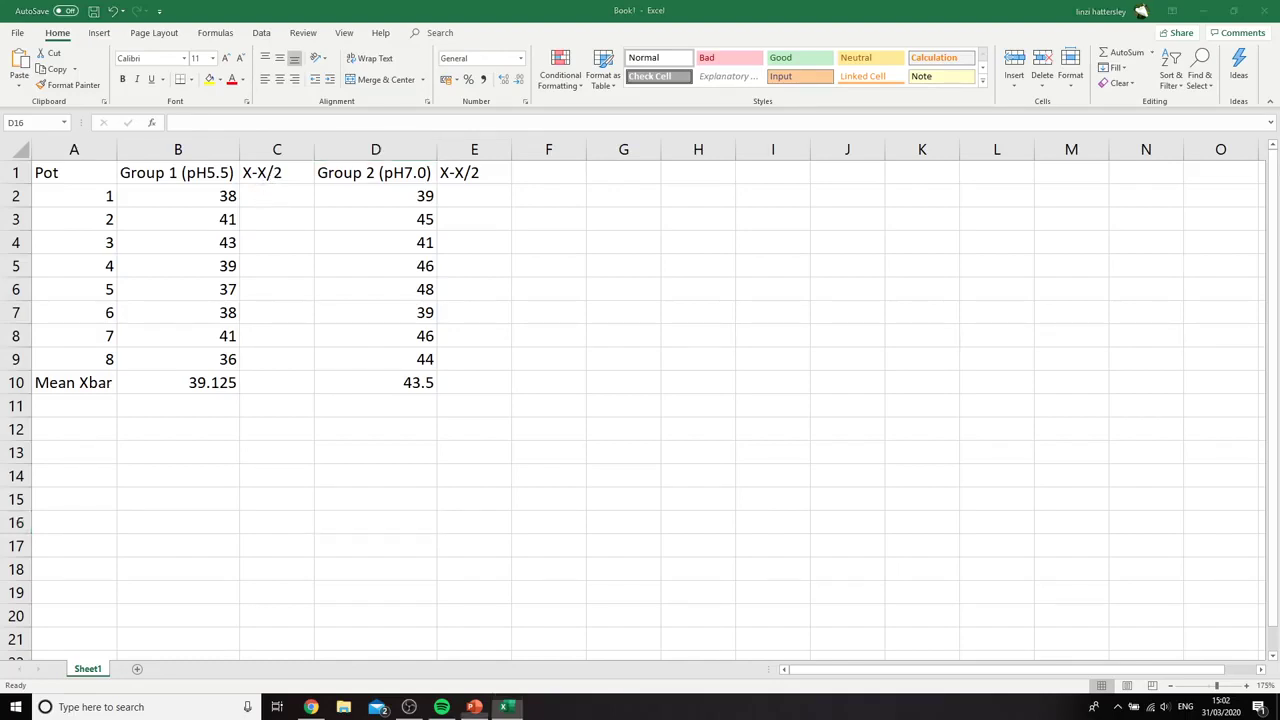
Switch to the PowerPoint lesson to check the (x − x̄)² column heading in the table, and return to the Excel workbook
click(474, 707)
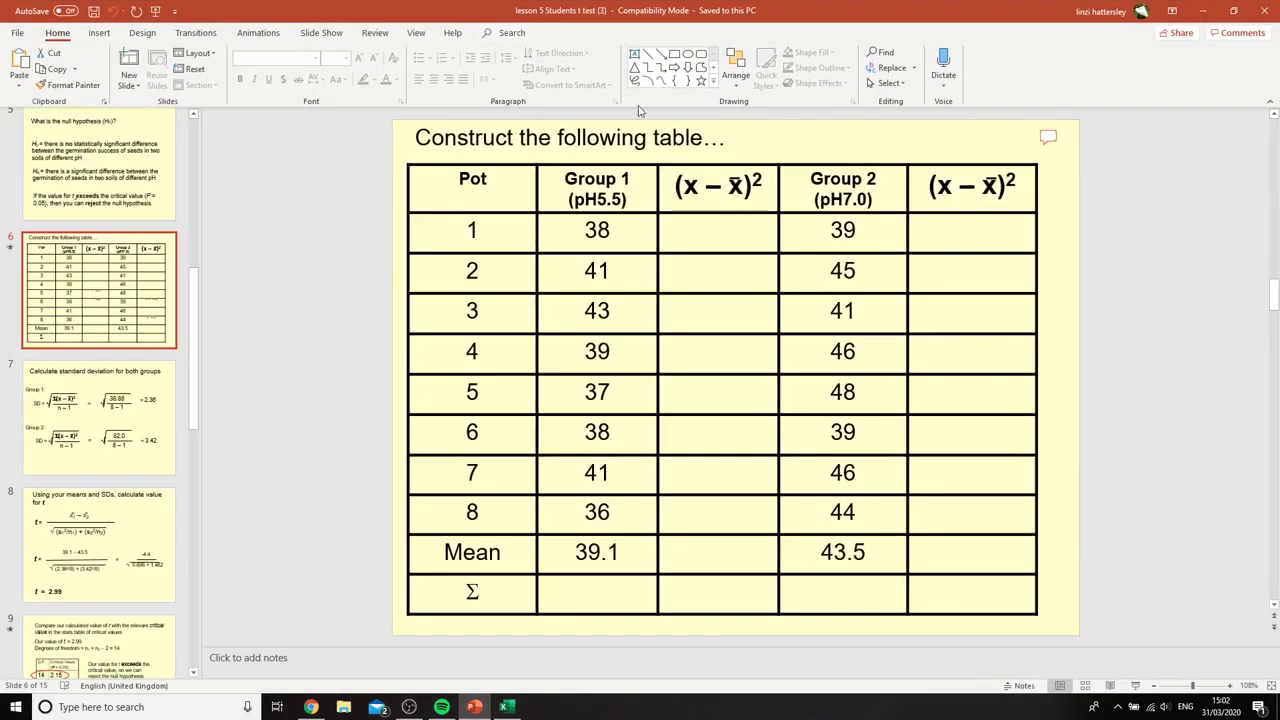
drag(672, 185, 776, 183)
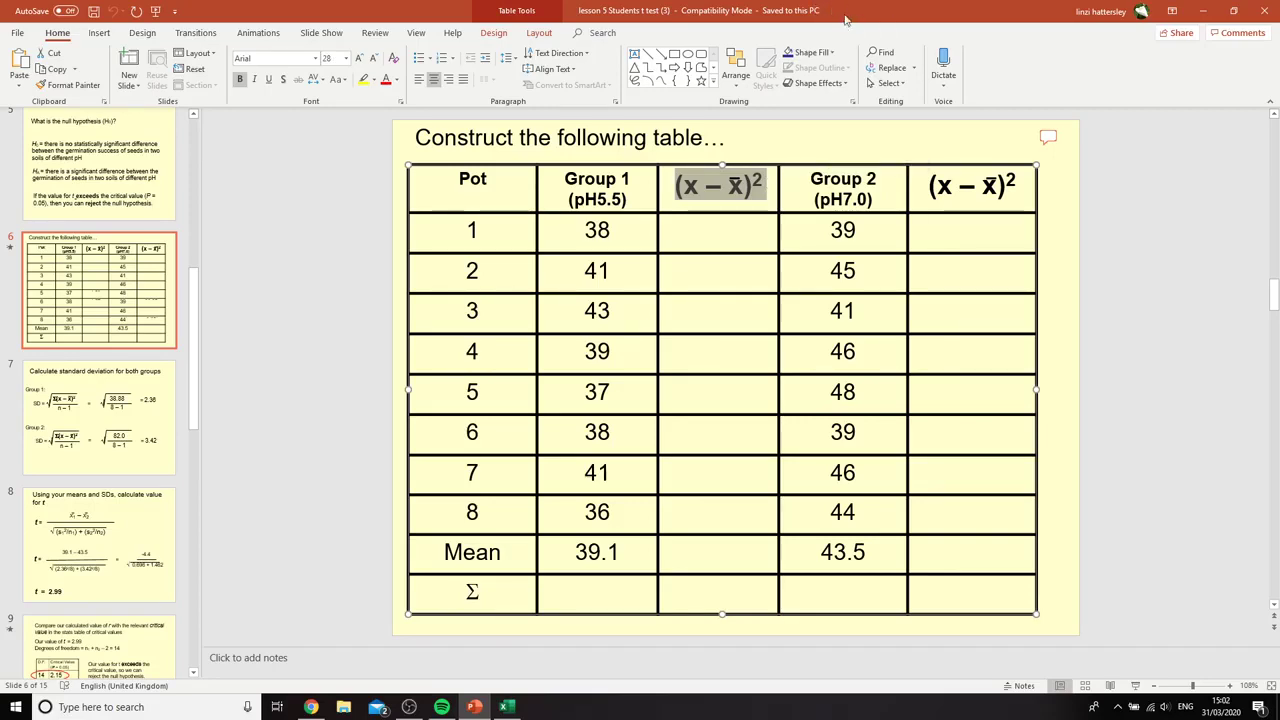
drag(845, 10, 0, 130)
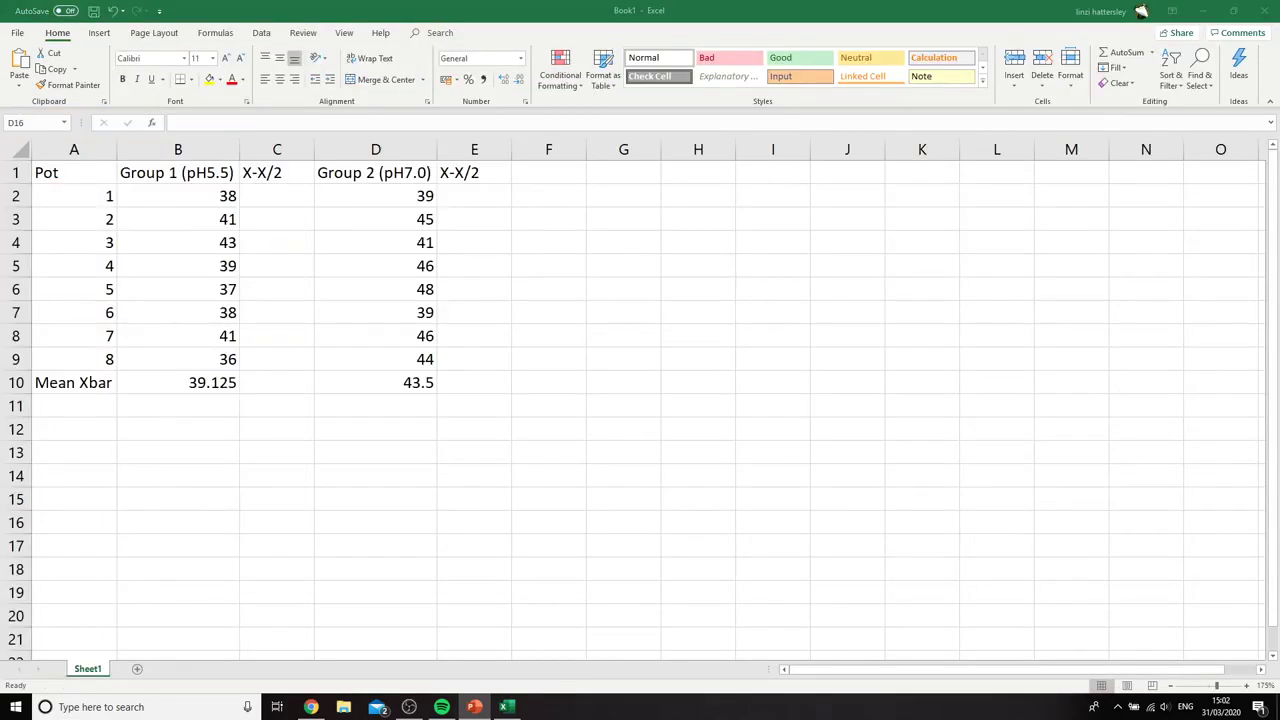
Write the squared deviation formula =(B2-B10)^2 for pot 1 of Group 1 in cell C2
click(290, 196)
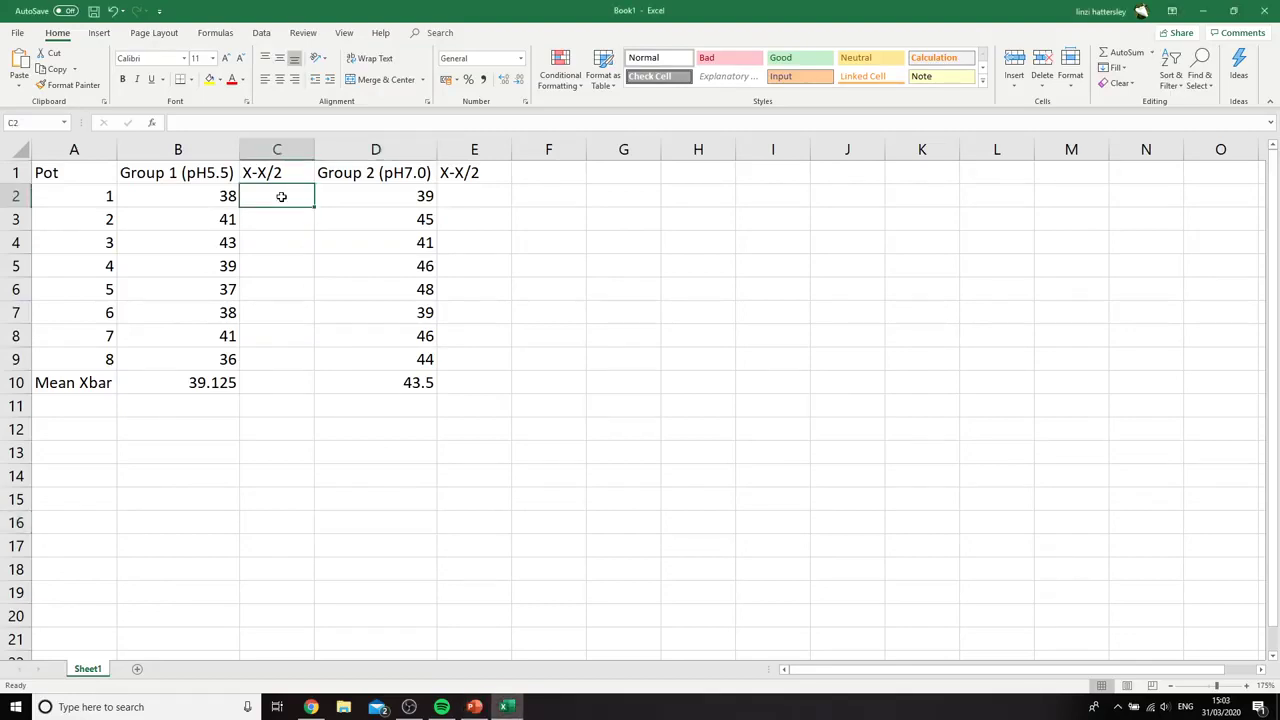
click(205, 381)
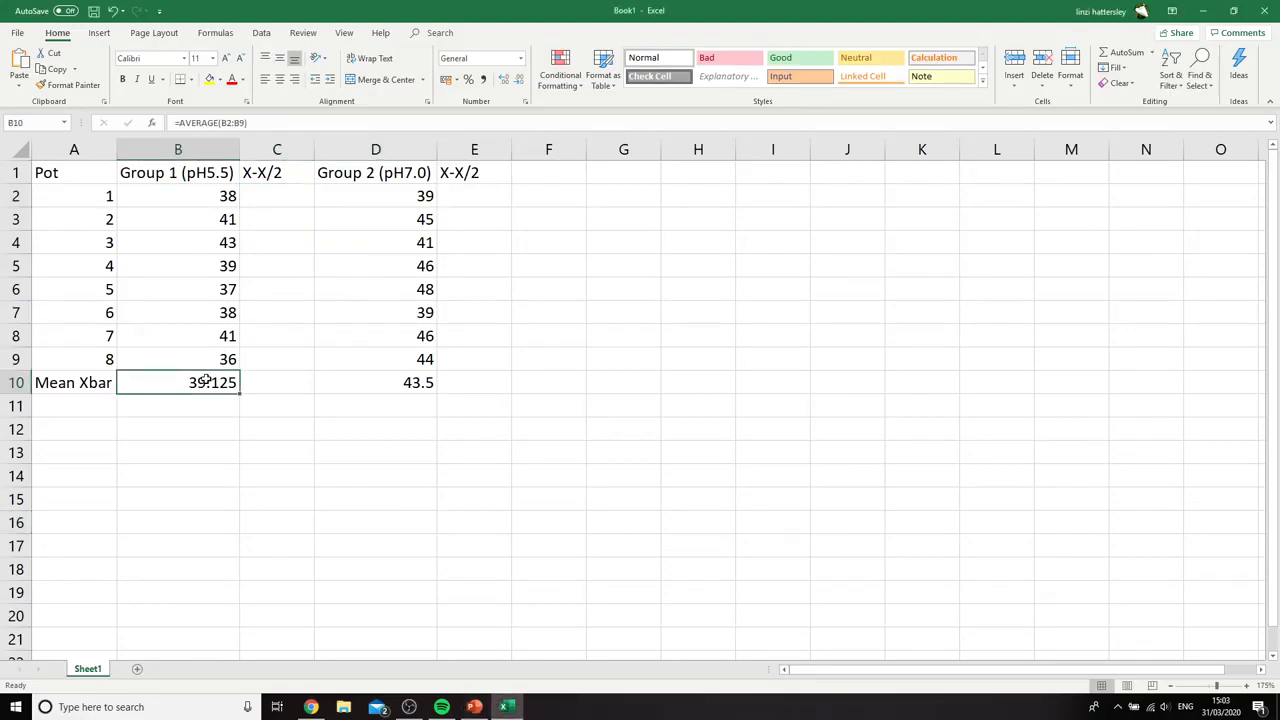
click(263, 196)
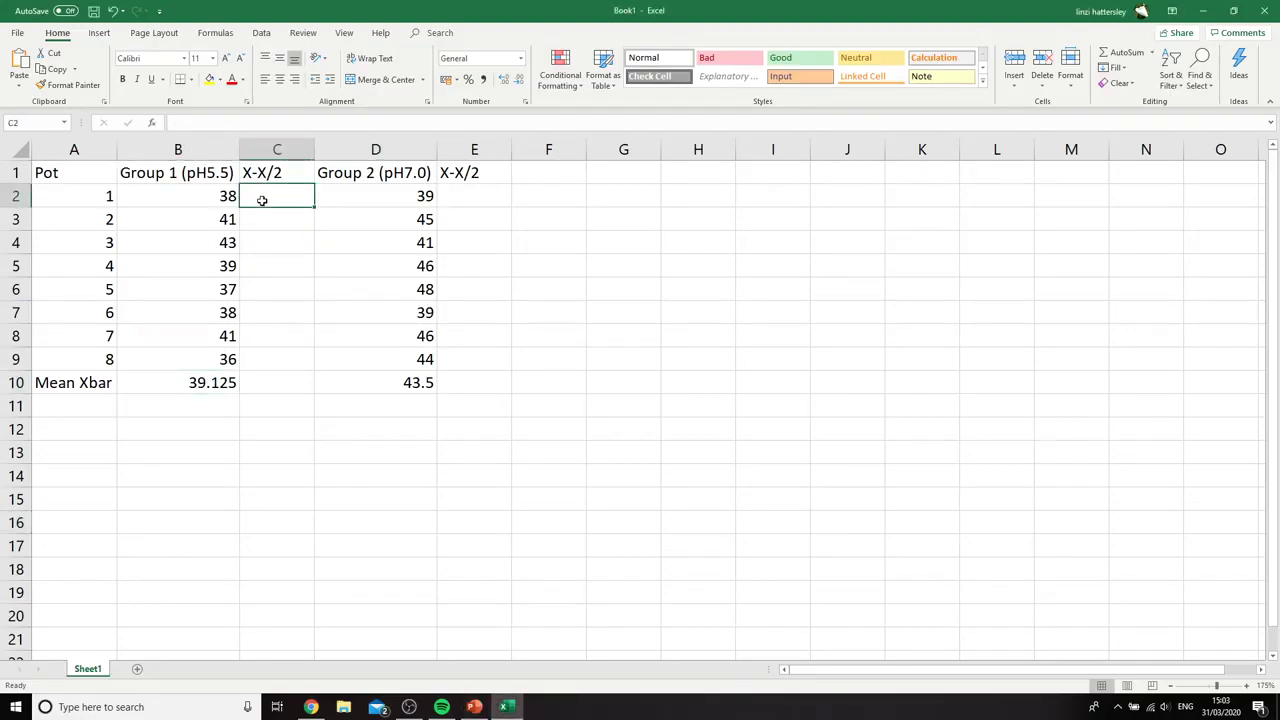
text(=()
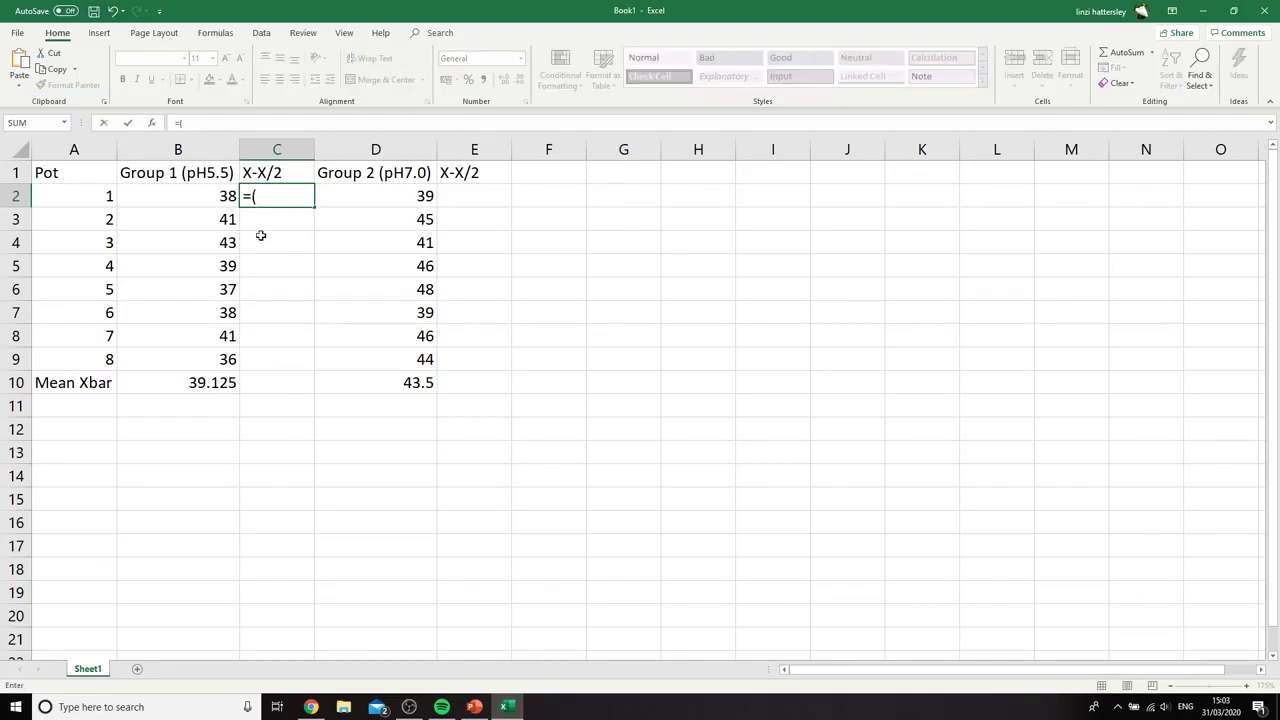
click(197, 198)
text(-)
click(194, 378)
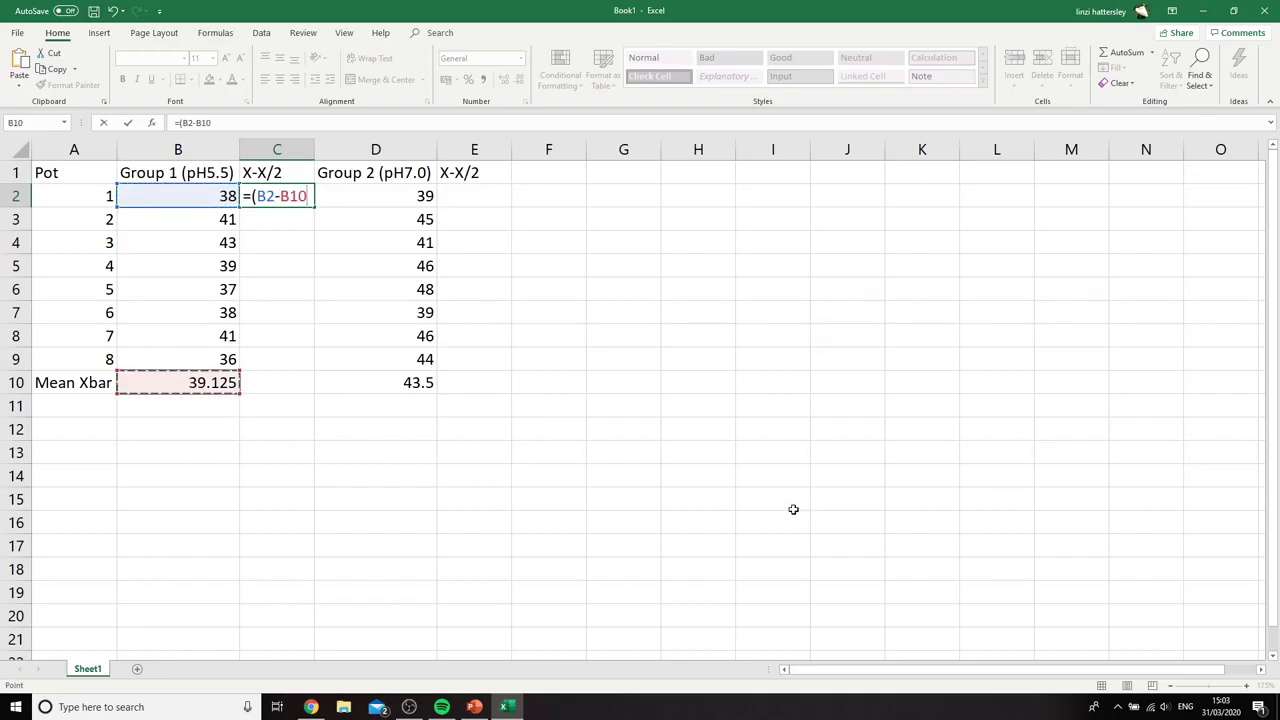
text())
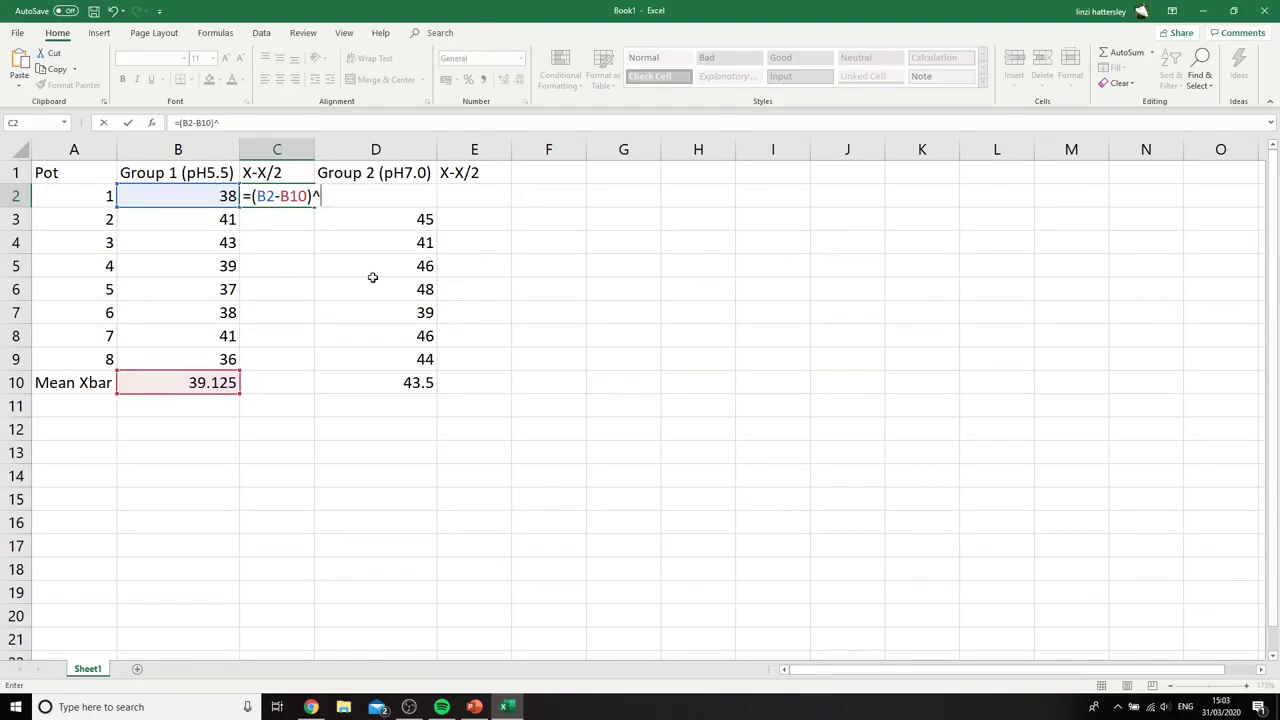
text(^2)
Make the mean reference in the C2 formula absolute so that it reads =(B2-$B$10)^2
click(282, 196)
click(281, 196)
text($)
key(Right)
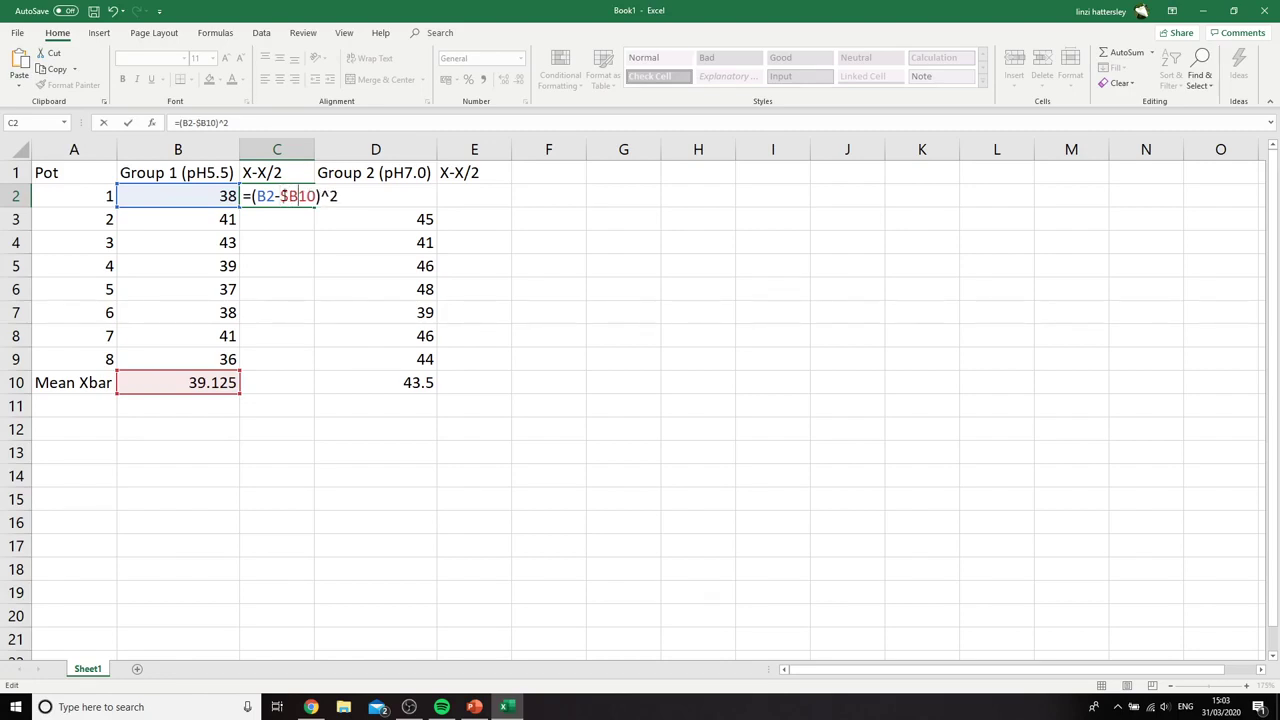
text($)
drag(280, 196, 325, 195)
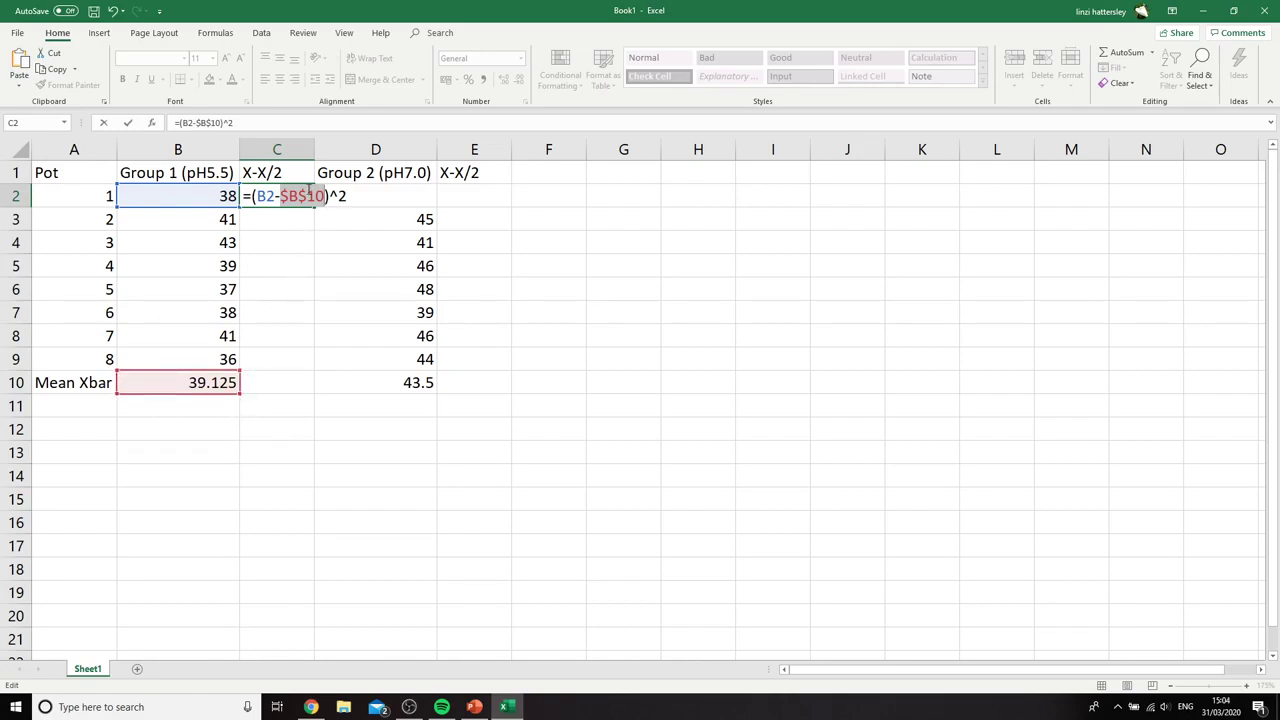
key(Return)
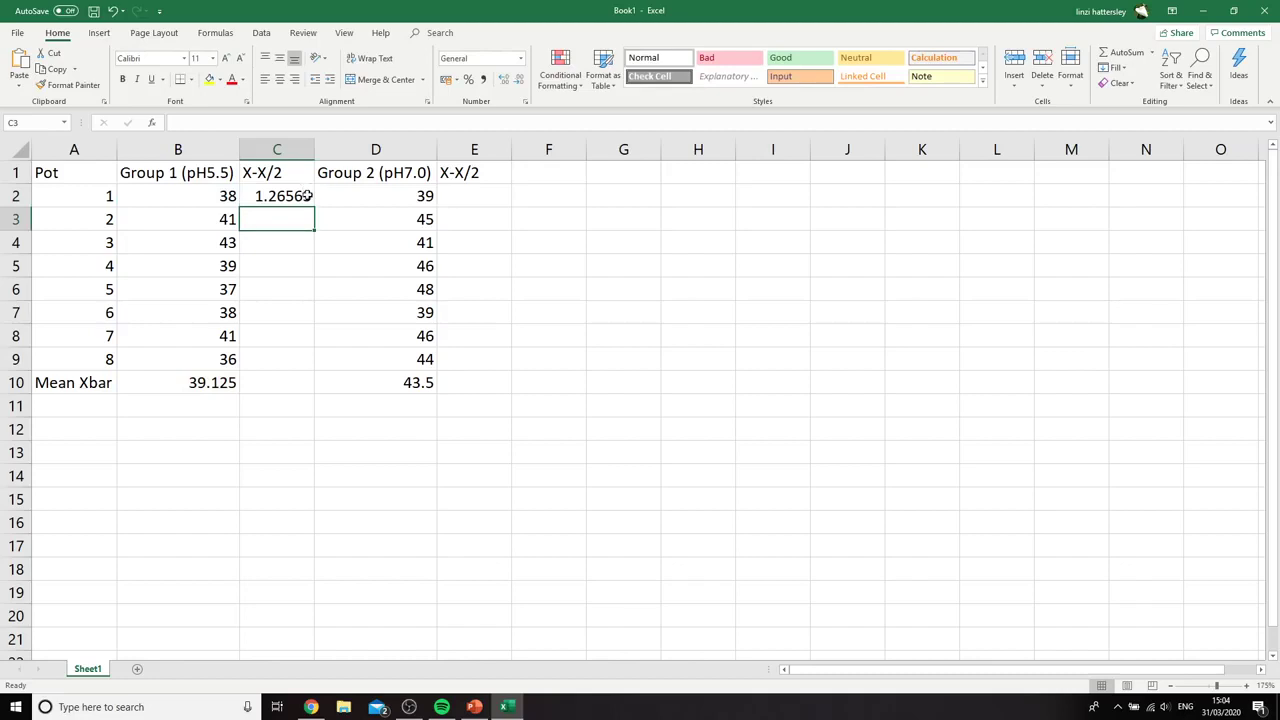
Examine the fixed $B$10 and relative B2 references in the C2 formula, keeping it as =(B2-$B$10)^2
click(296, 198)
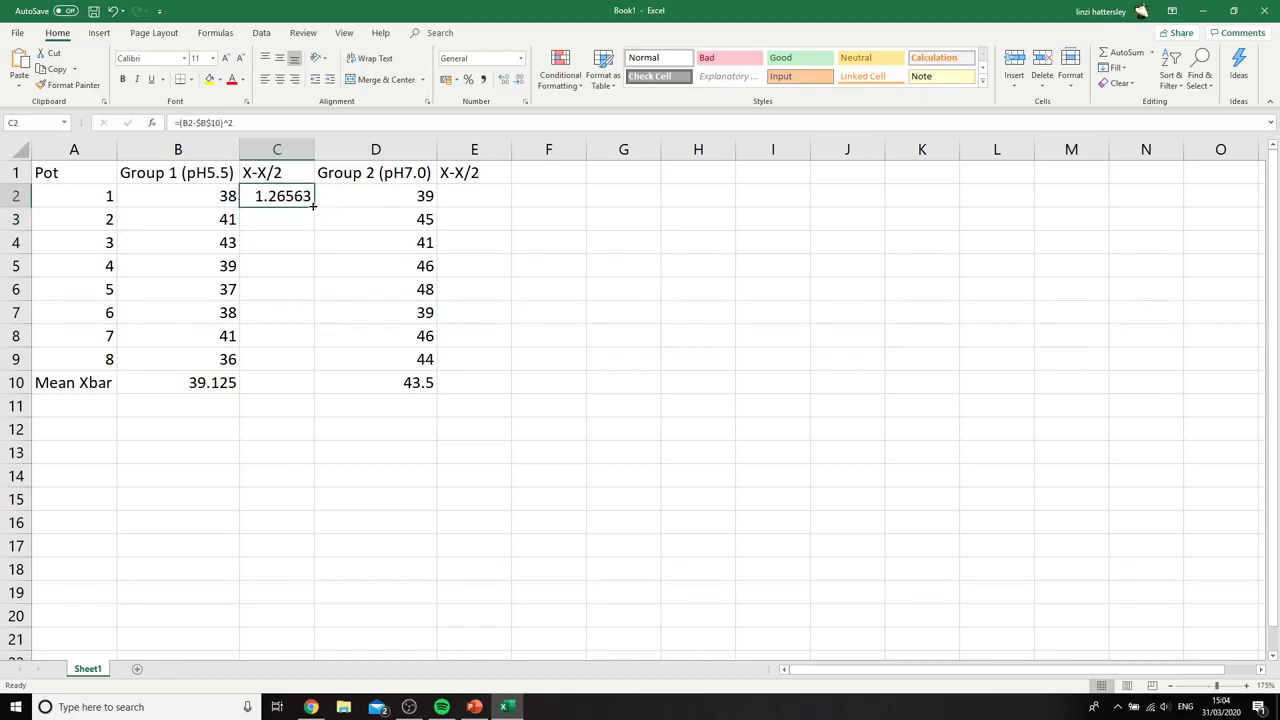
click(214, 126)
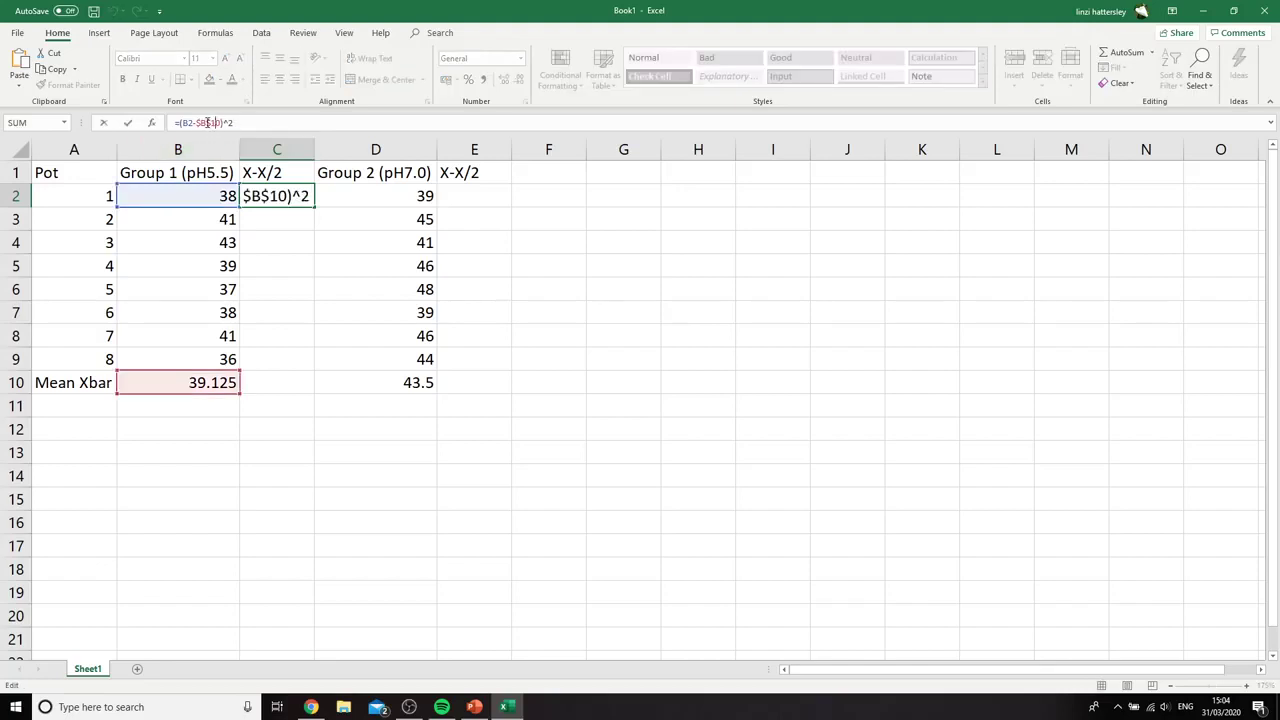
click(346, 263)
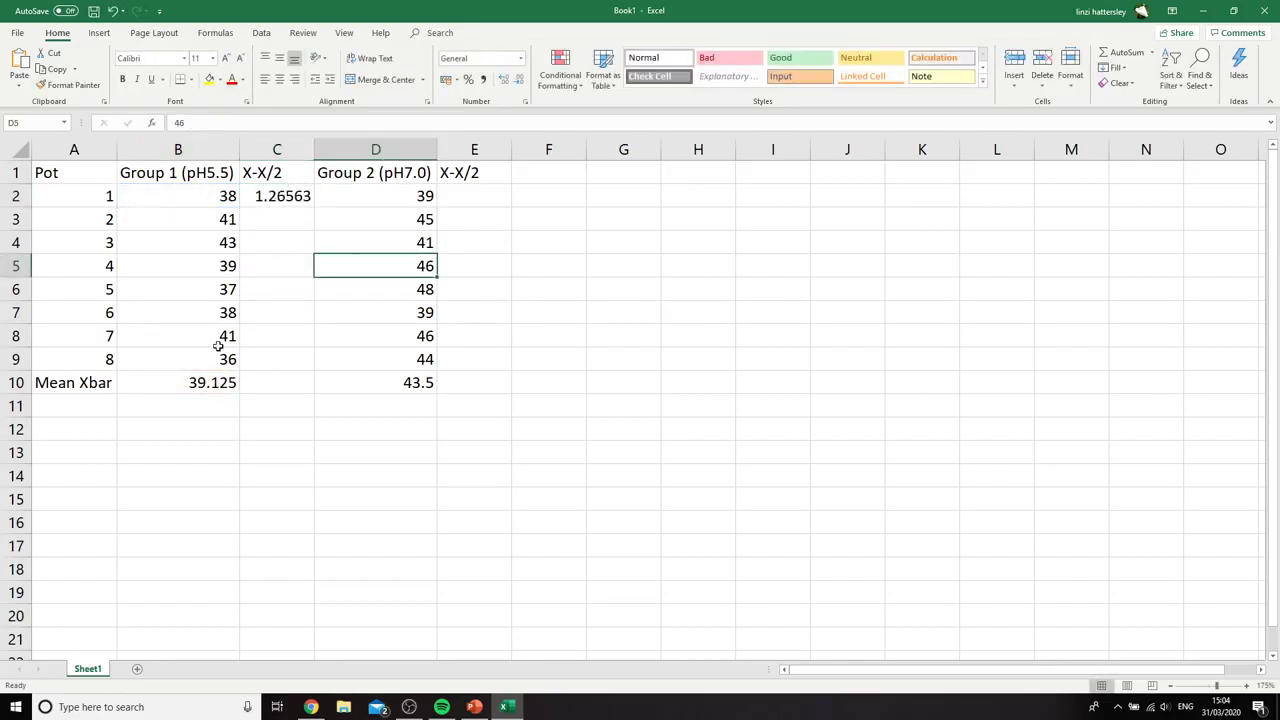
click(306, 198)
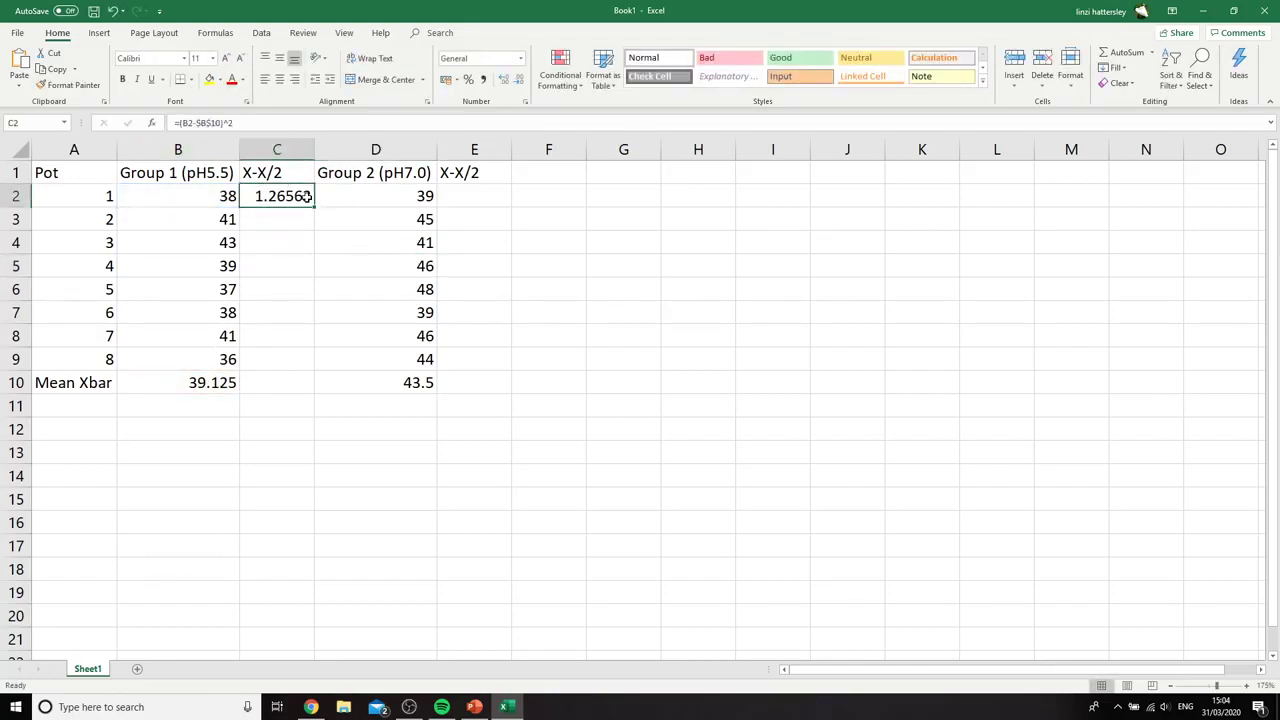
click(212, 126)
click(303, 196)
key(Left)
key(Left)
key(shift+Left)
key(shift+Left)
key(shift+Left)
key(shift+Left)
key(shift+Left)
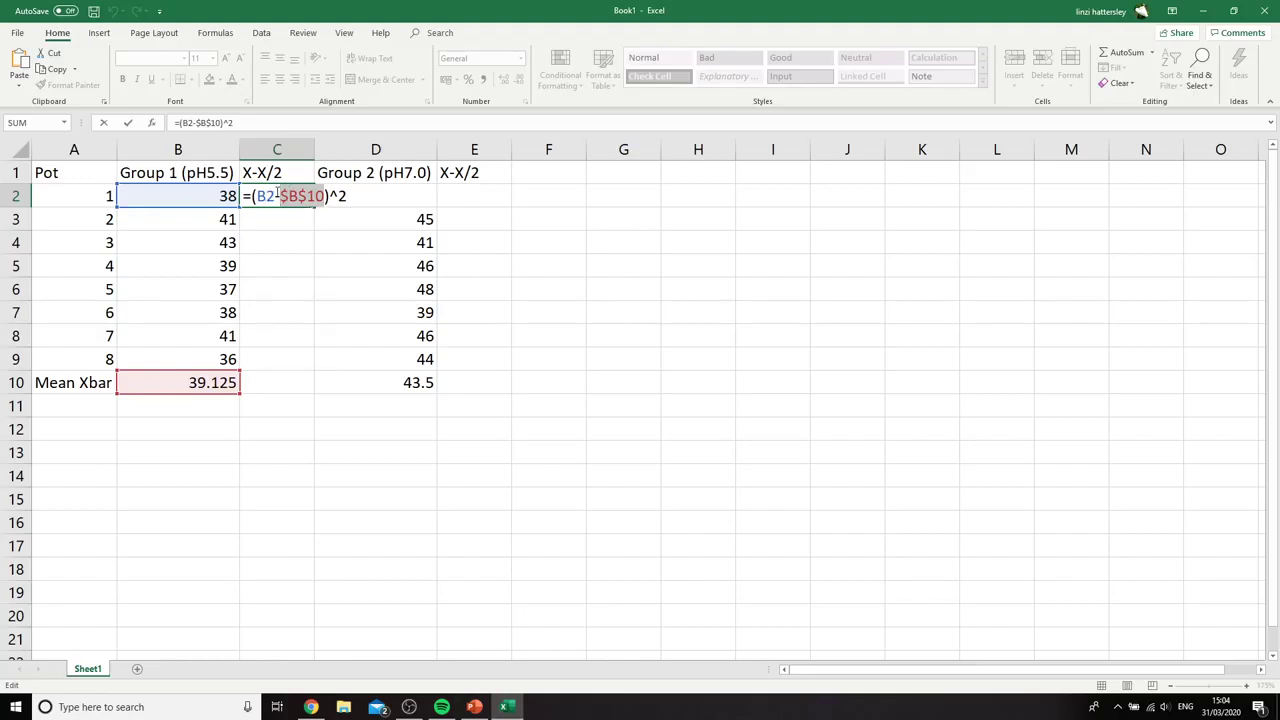
key(Left)
key(Left)
key(shift+Left)
key(shift+Left)
click(527, 270)
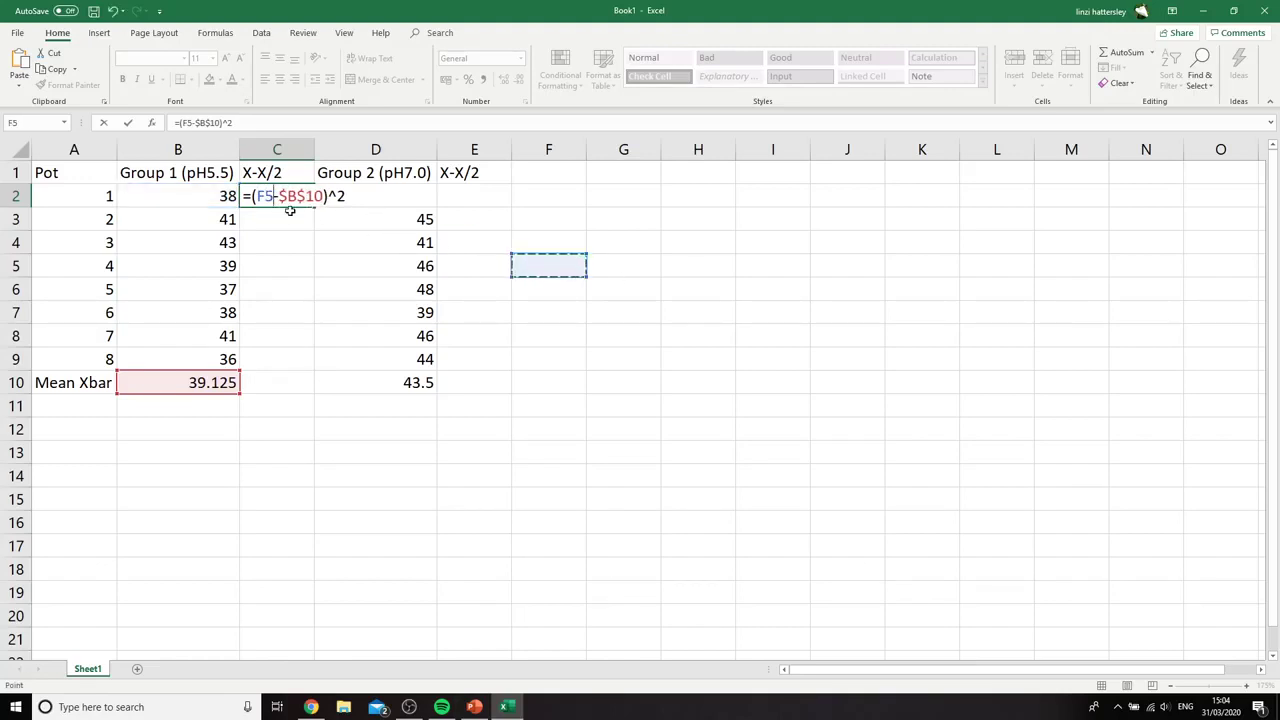
key(ctrl+z)
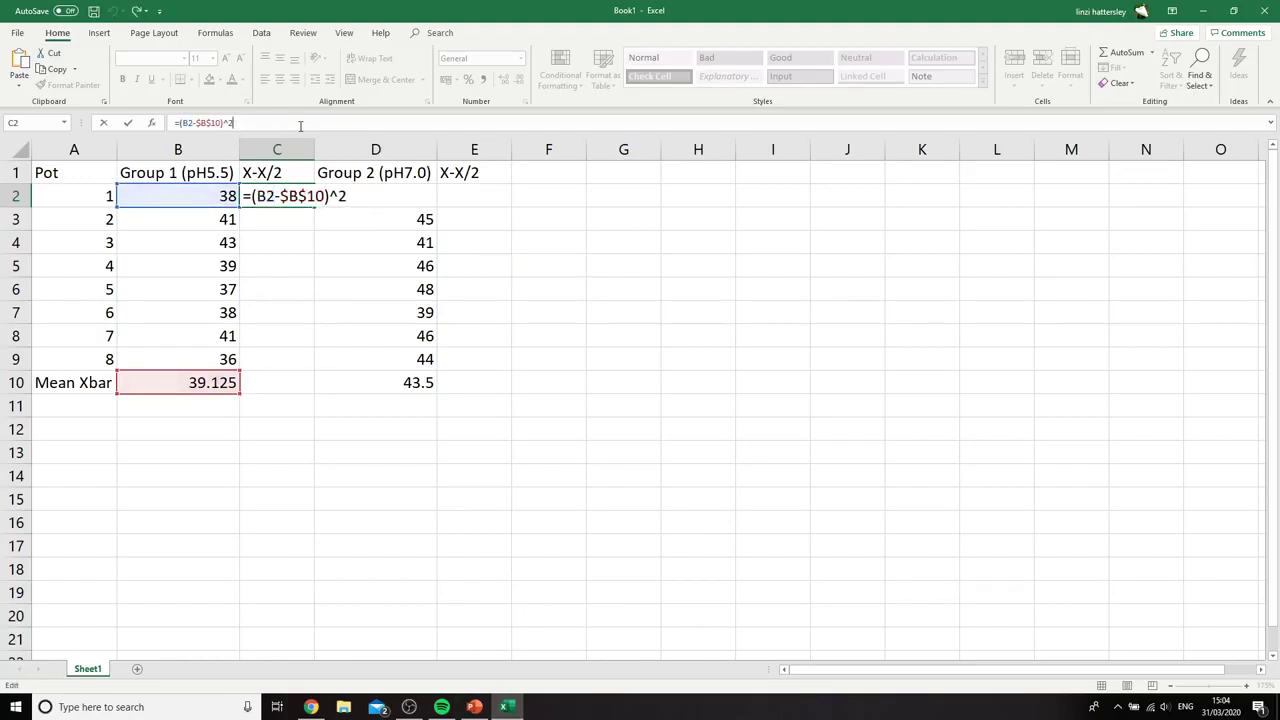
key(Return)
Fill the squared deviation formula from C2 down to C9 for the remaining Group 1 pots
click(290, 196)
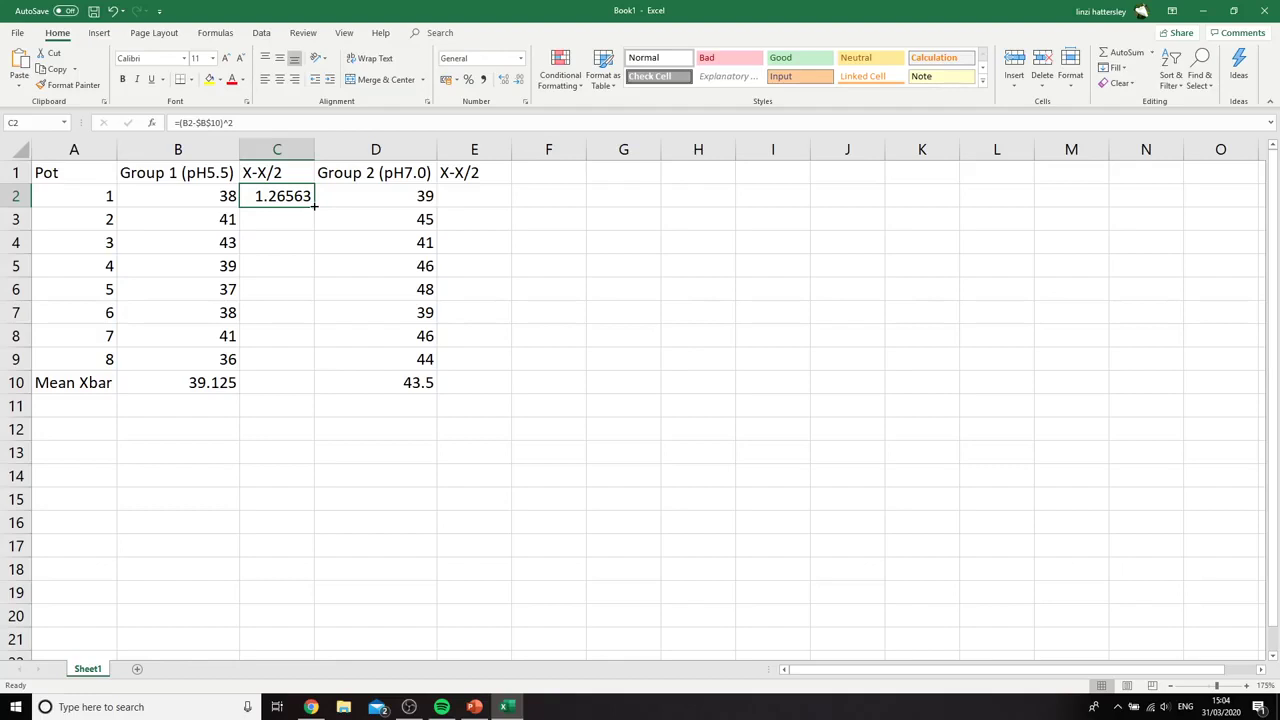
drag(314, 204, 315, 370)
click(800, 354)
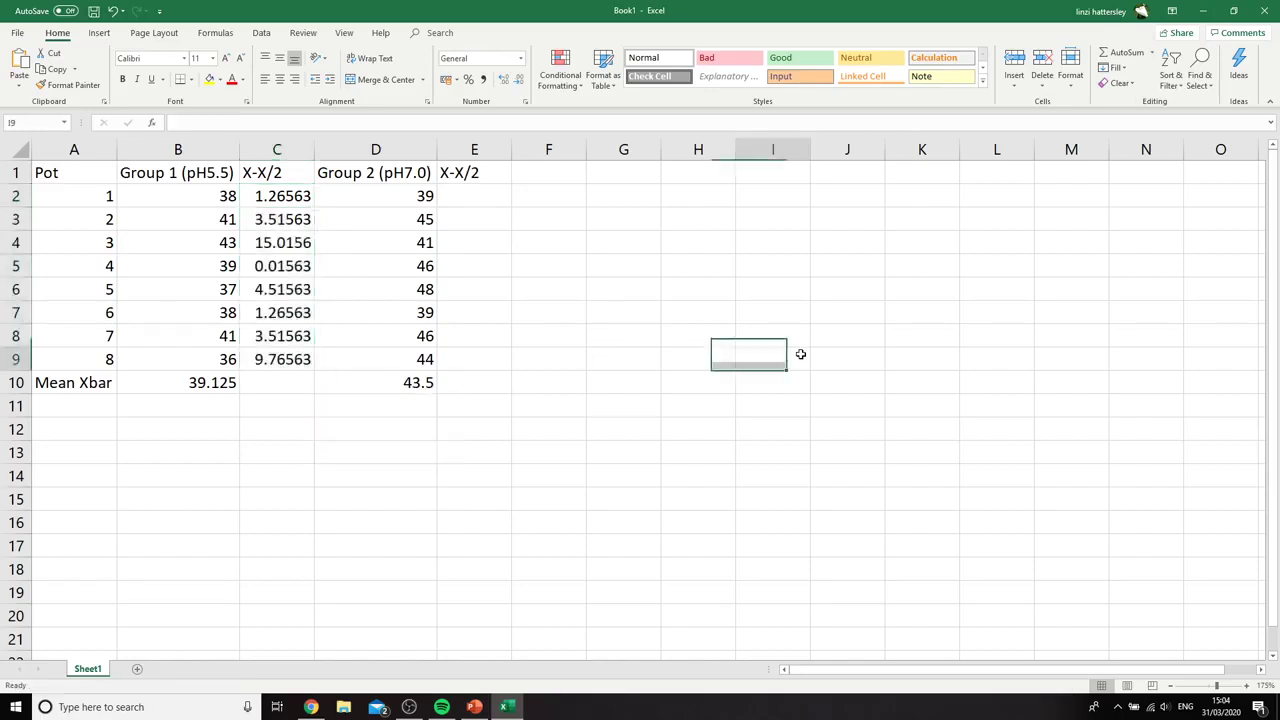
Write the squared deviation formula =(D2-D10)^2 for pot 1 of Group 2 in cell E2
click(478, 191)
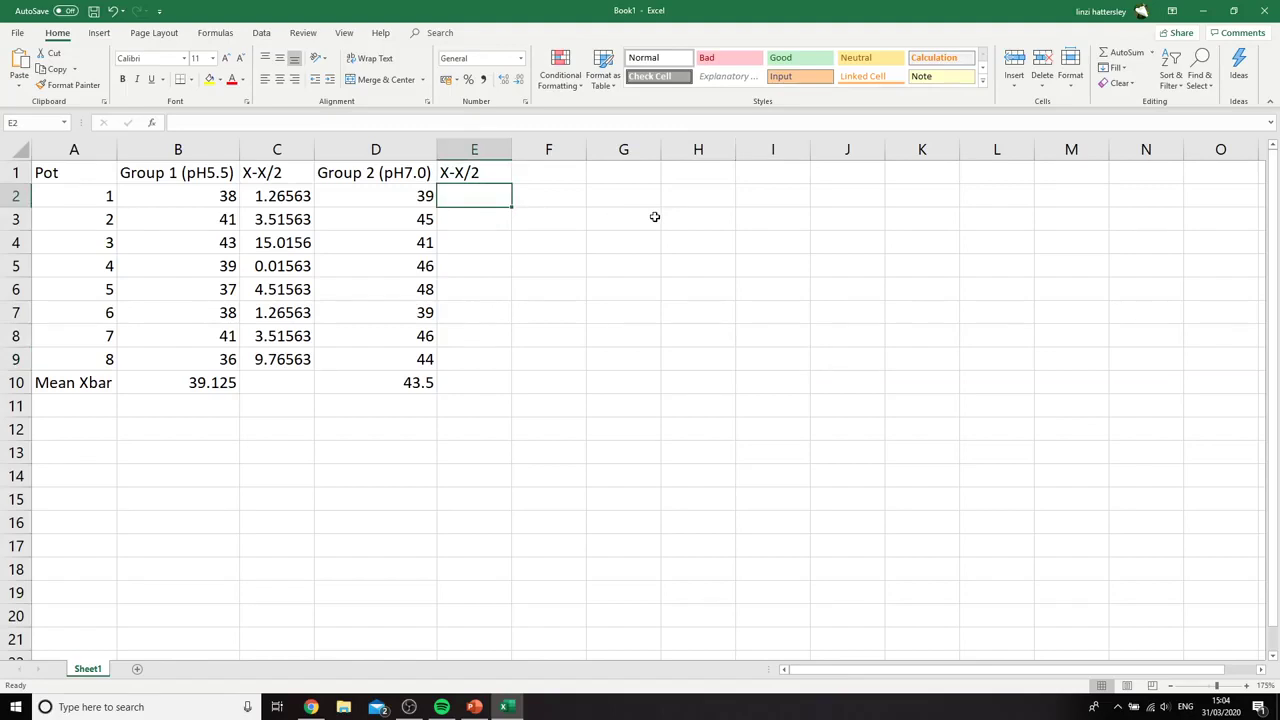
text(=()
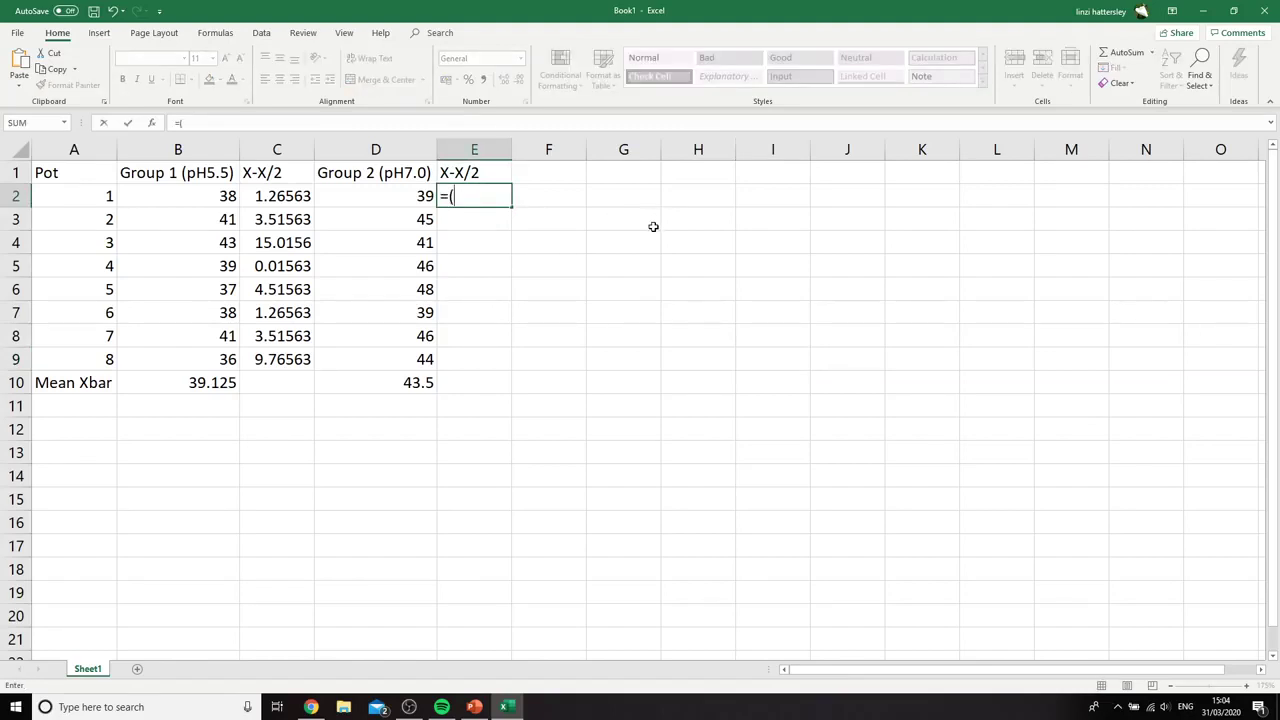
click(401, 189)
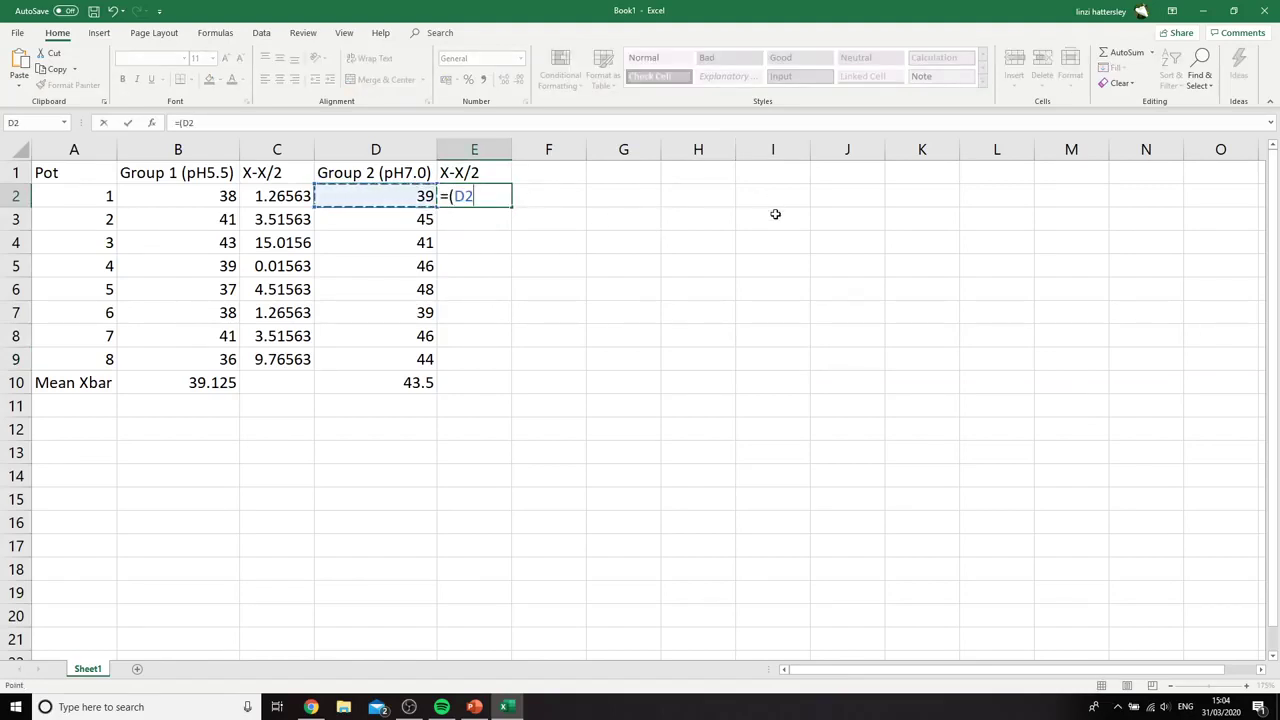
text(-)
click(390, 377)
text())
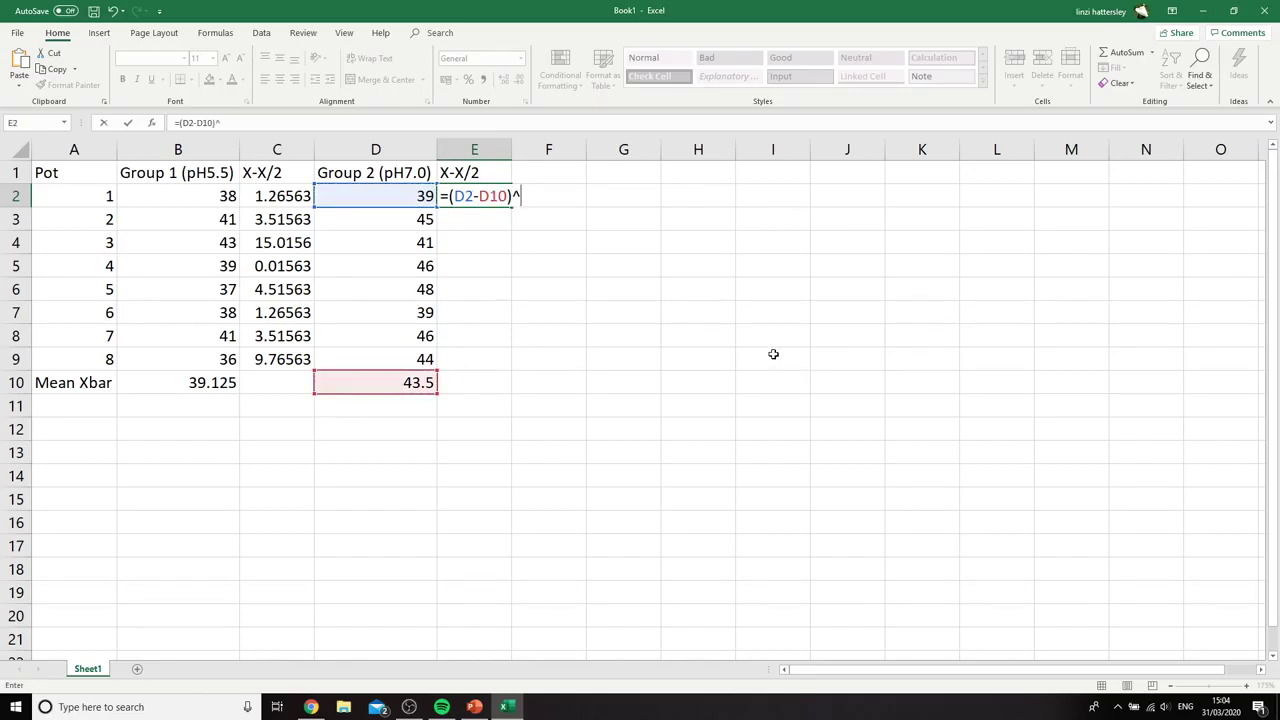
text(^2)
Make the mean reference in the E2 formula absolute so that it reads =(D2-$D$10)^2
key(F2)
key(Left)
key(Left)
key(Left)
key(Left)
key(Left)
text($D)
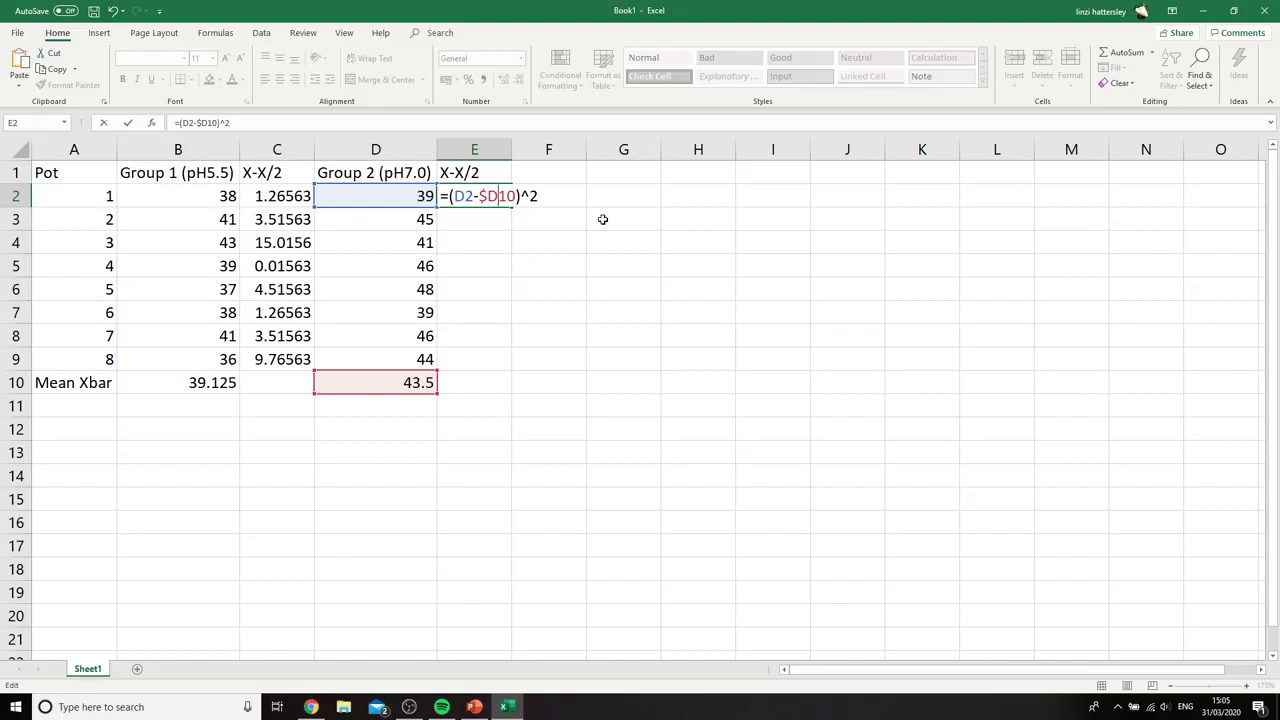
text($)
key(Return)
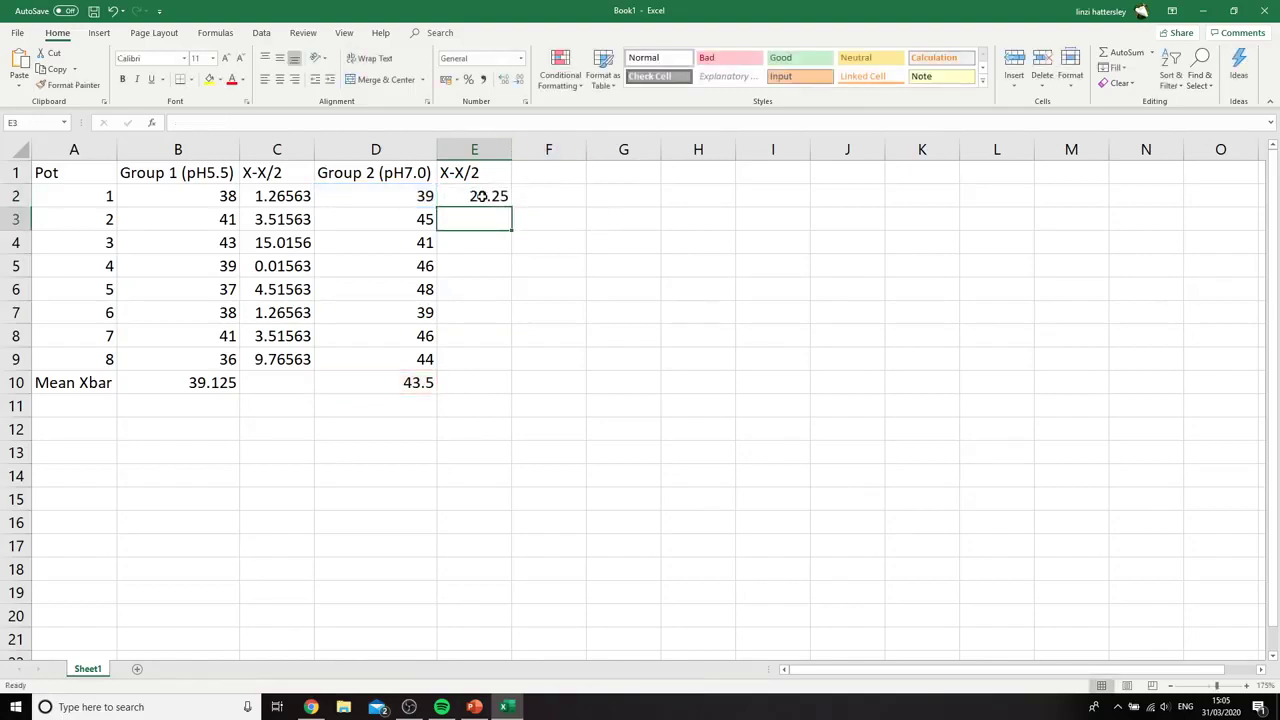
Fill the squared deviation formula from E2 down to E9 for the remaining Group 2 pots
click(509, 199)
drag(514, 207, 519, 366)
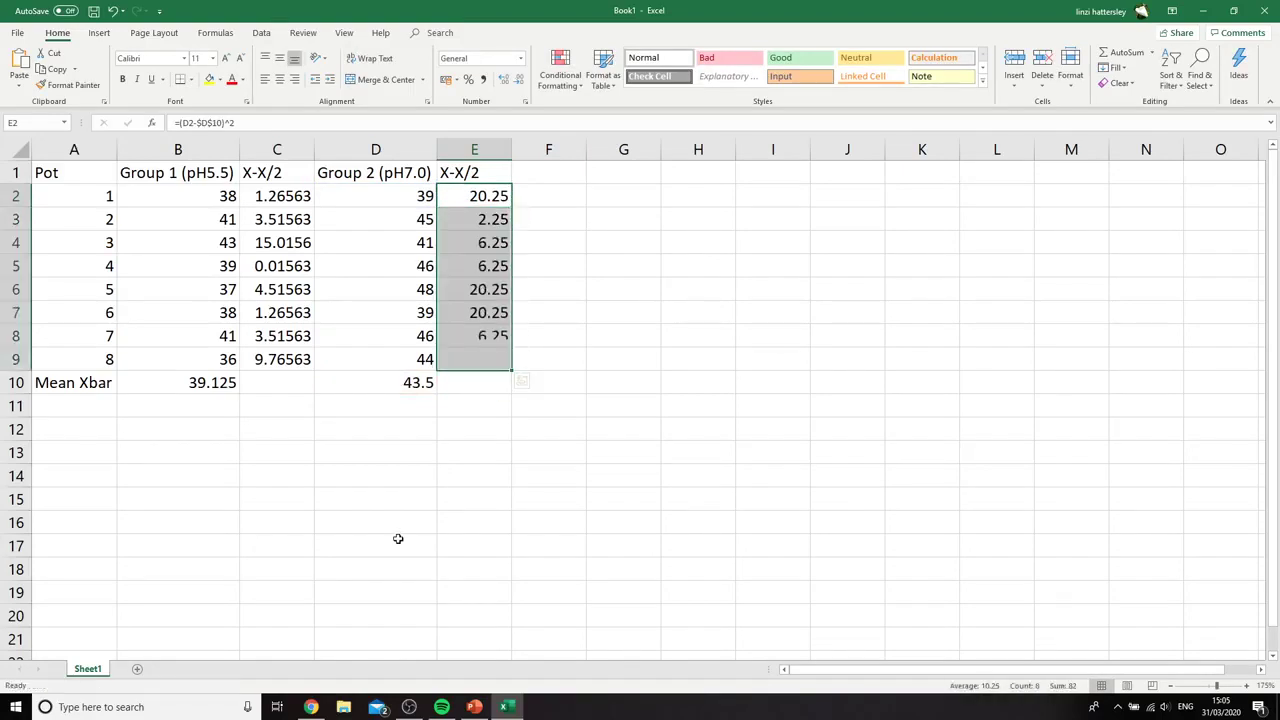
click(343, 520)
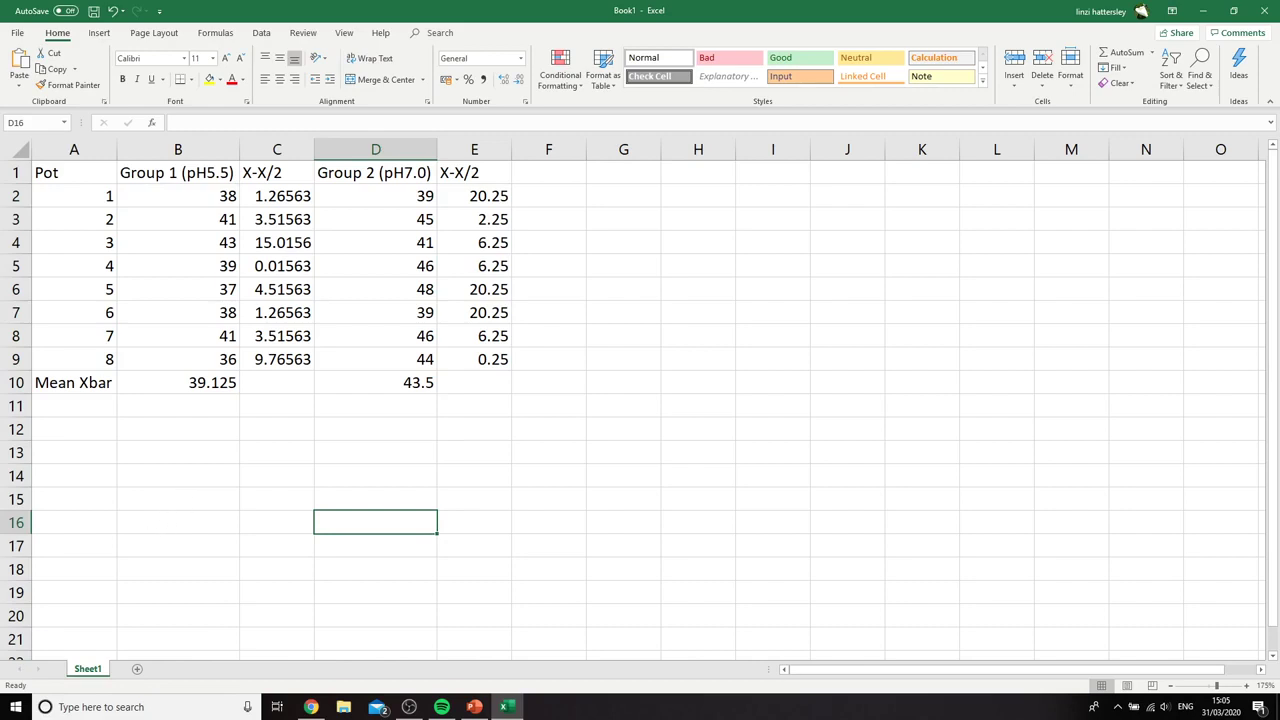
Switch to the PowerPoint lesson to examine the sigma term in the Group 1 standard deviation formula, and return to the Excel workbook
key(alt+Tab)
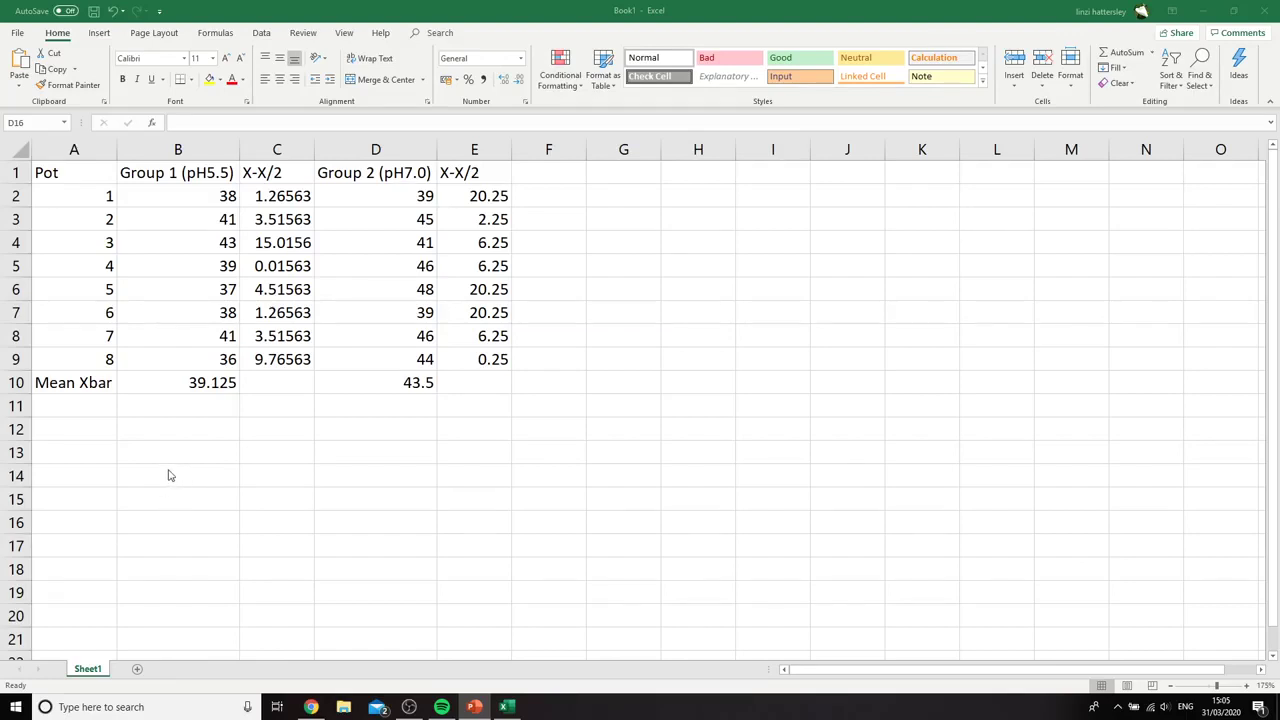
drag(0, 98, 572, 3)
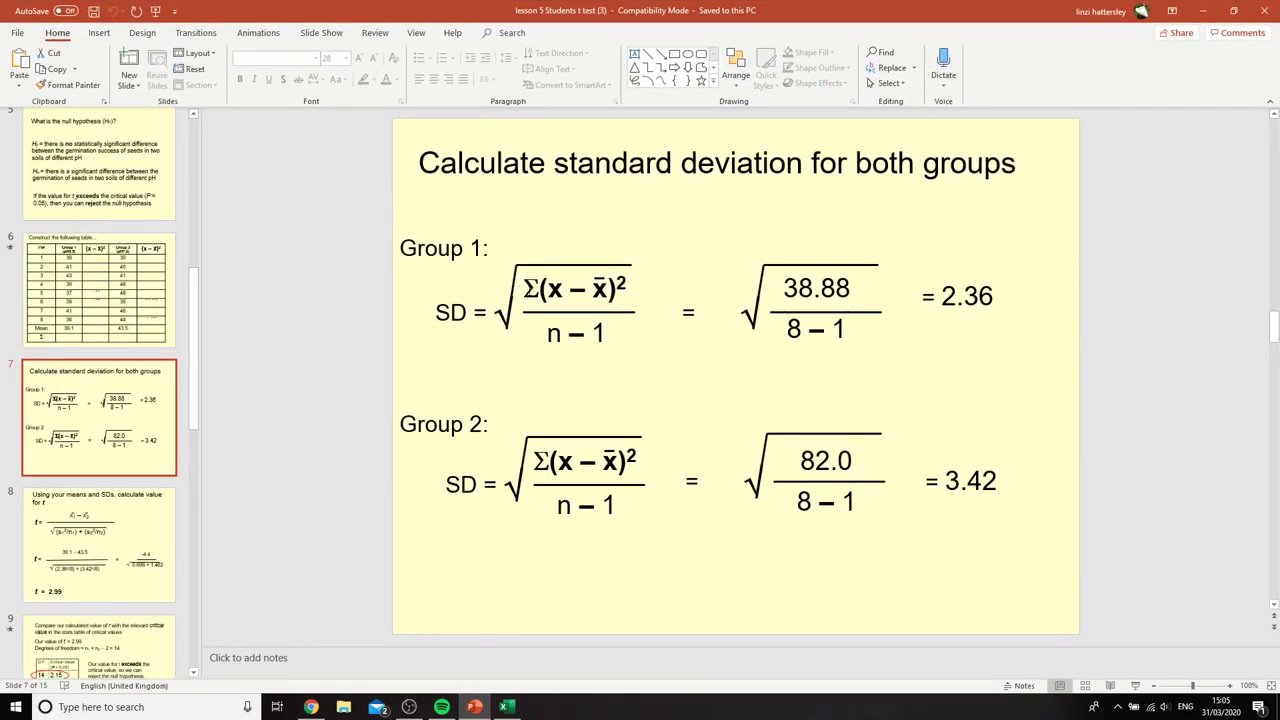
drag(524, 289, 548, 290)
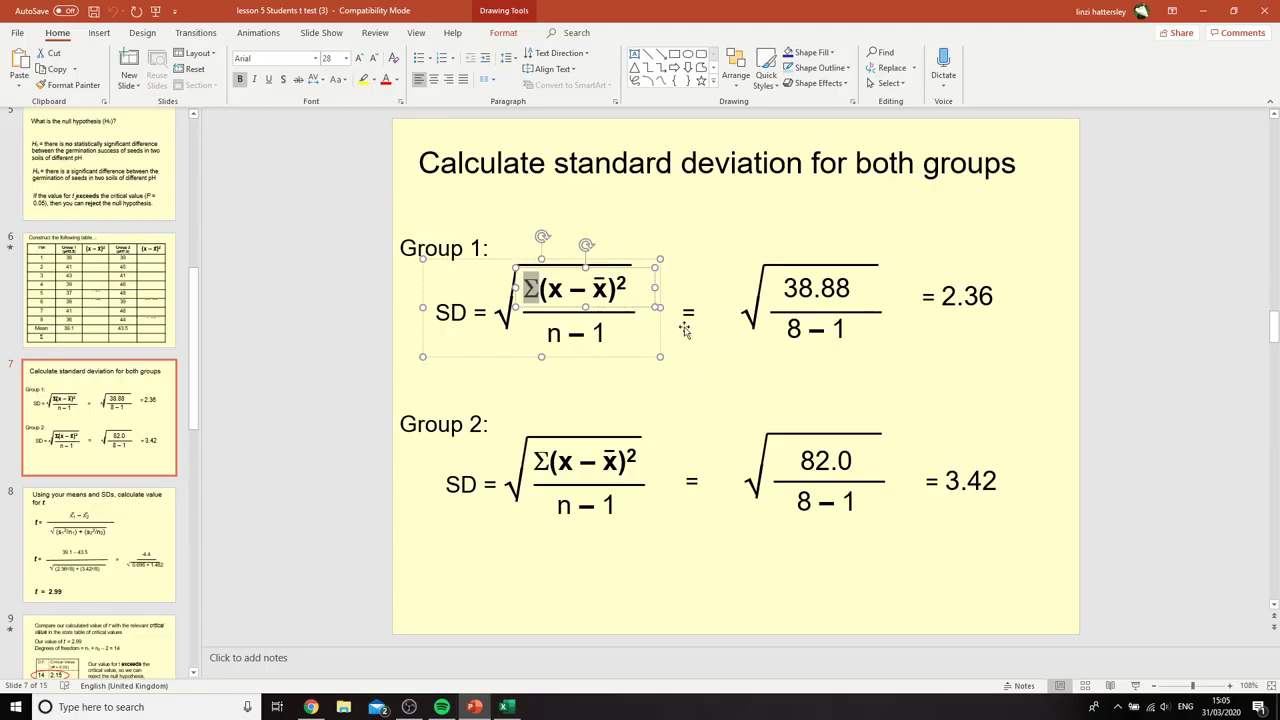
drag(882, 10, 0, 280)
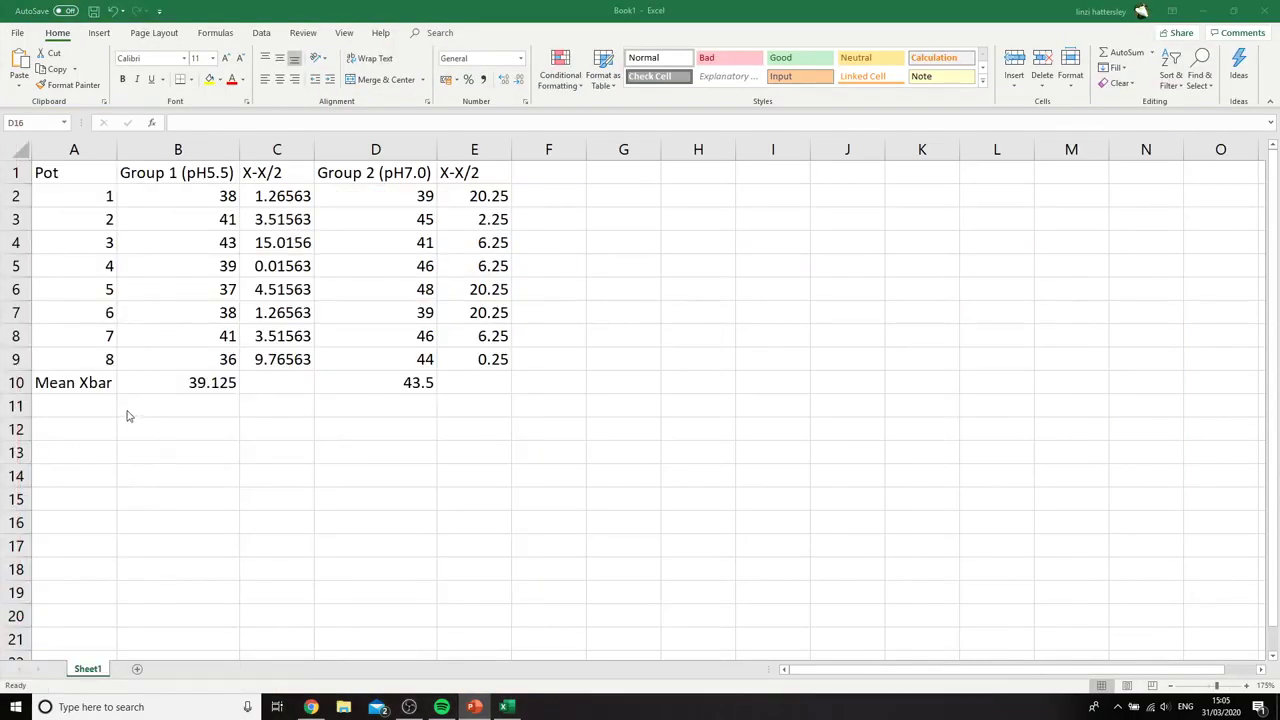
click(115, 35)
click(115, 35)
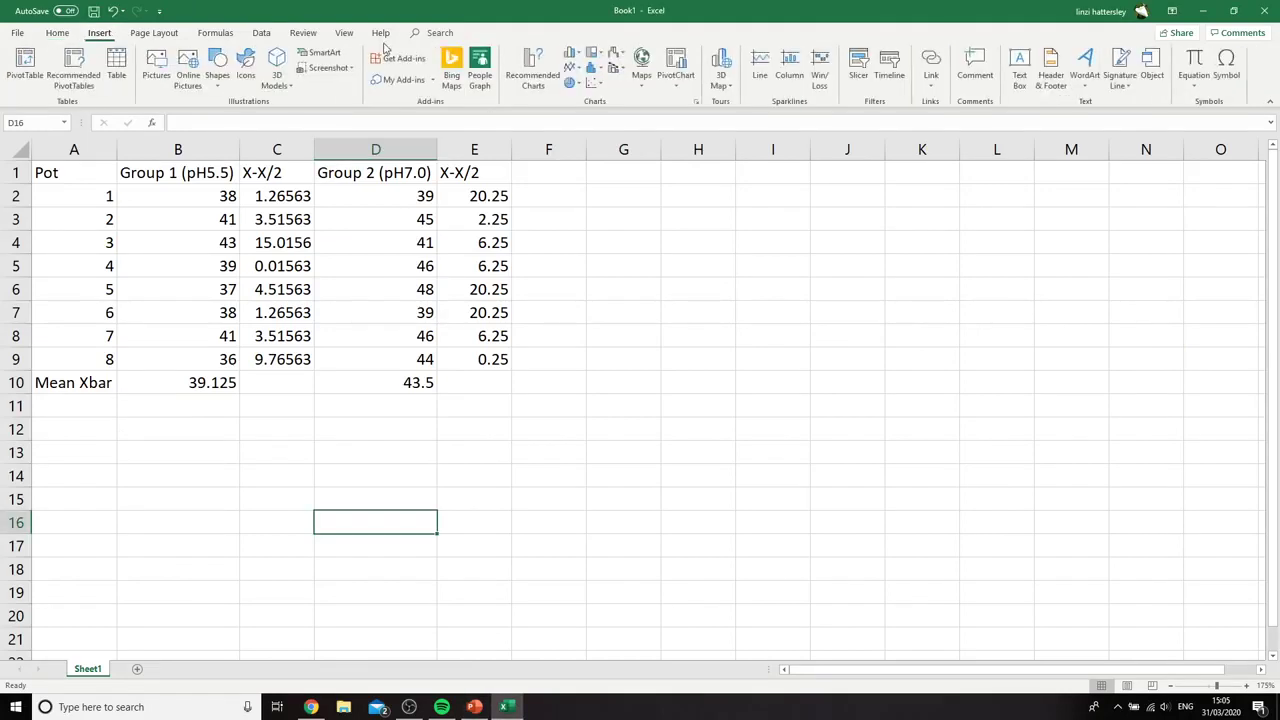
click(1228, 70)
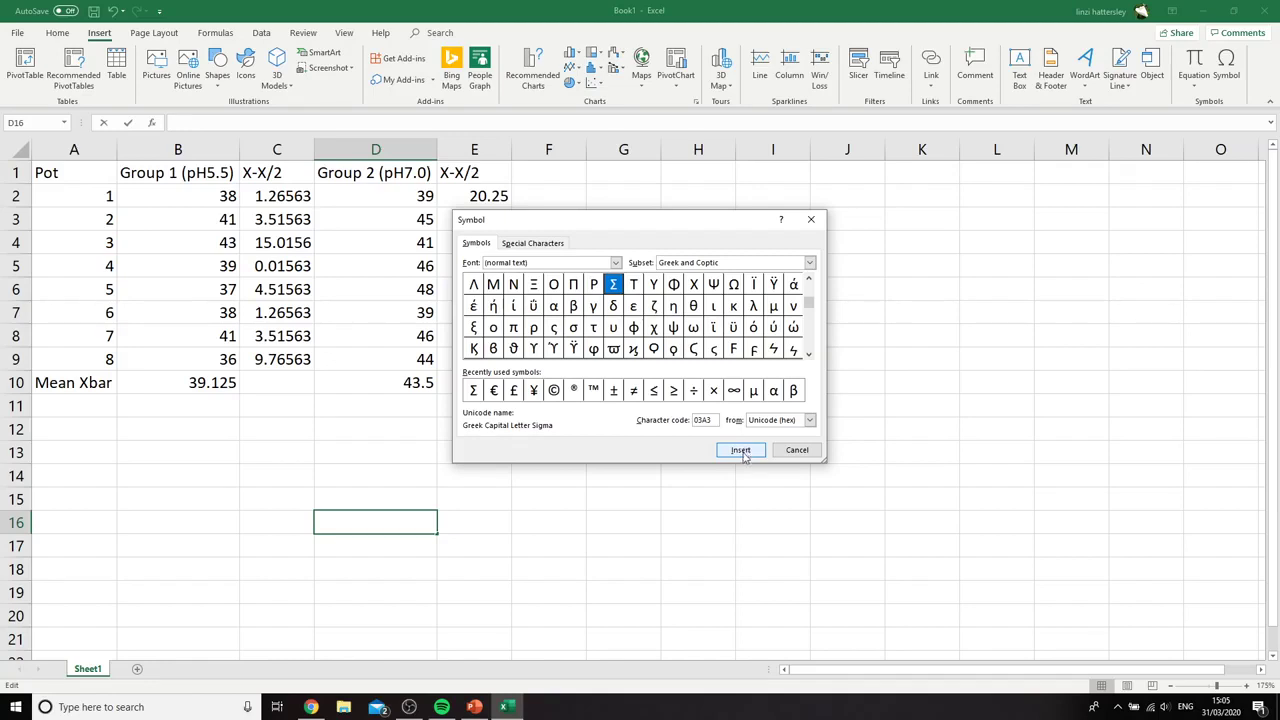
click(793, 451)
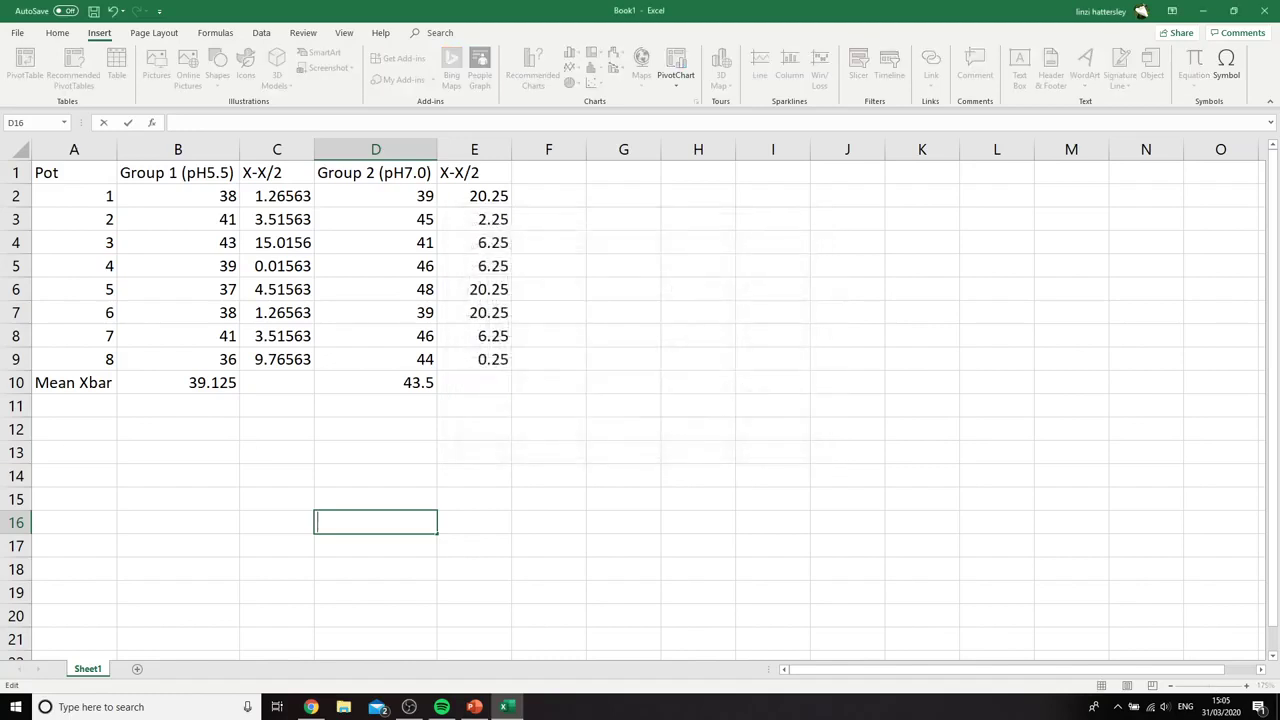
Insert the Greek capital letter sigma symbol (character code 03A3) in cell A11
click(74, 404)
click(1226, 70)
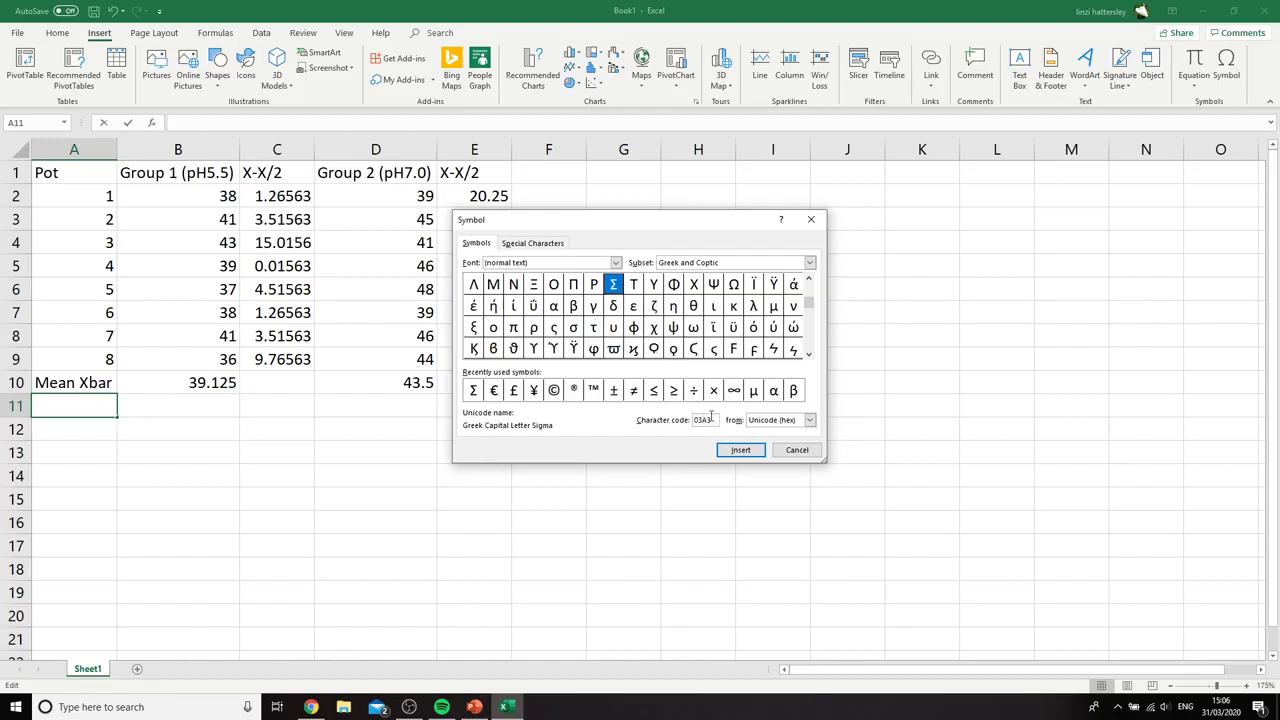
drag(707, 420, 695, 423)
click(701, 421)
click(741, 449)
click(797, 449)
click(548, 520)
Extend the sigma label in cell A11 so that it reads Σ(x-x/)2
click(67, 416)
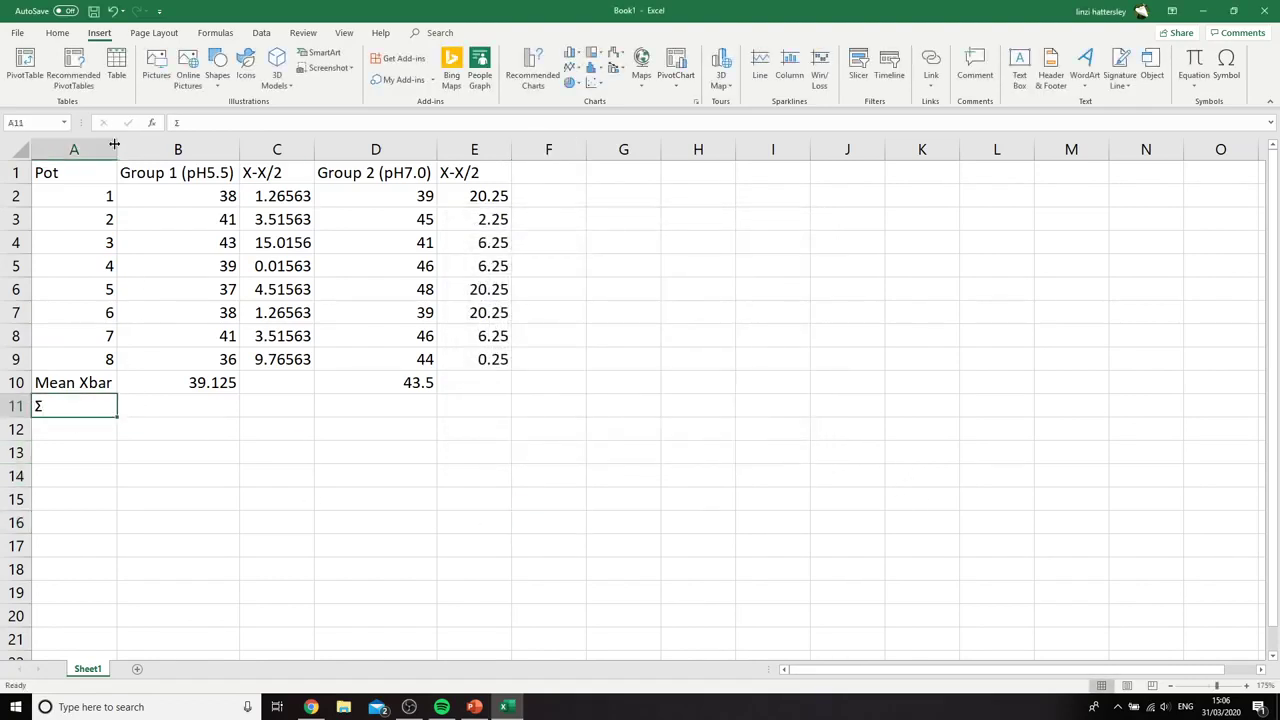
click(244, 122)
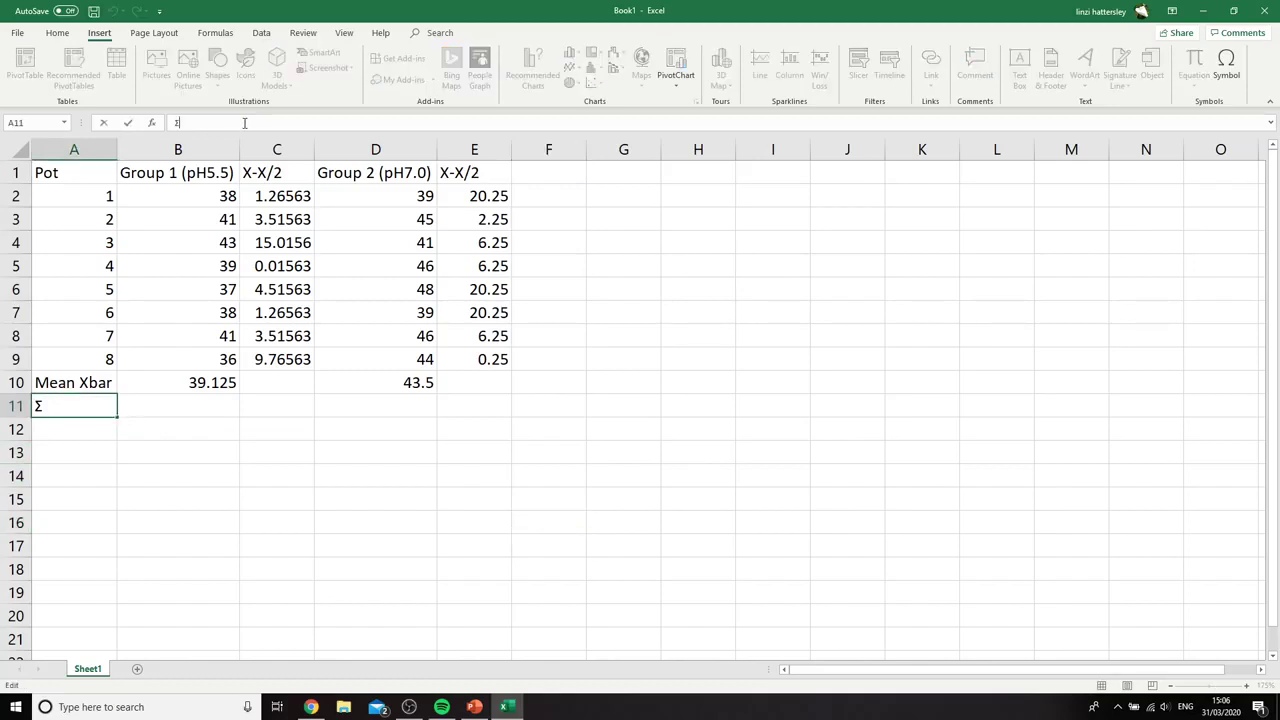
text((x-x/)2)
click(420, 474)
Fill cells C11 and E11 in the Σ(x-x/)2 row with yellow
click(250, 403)
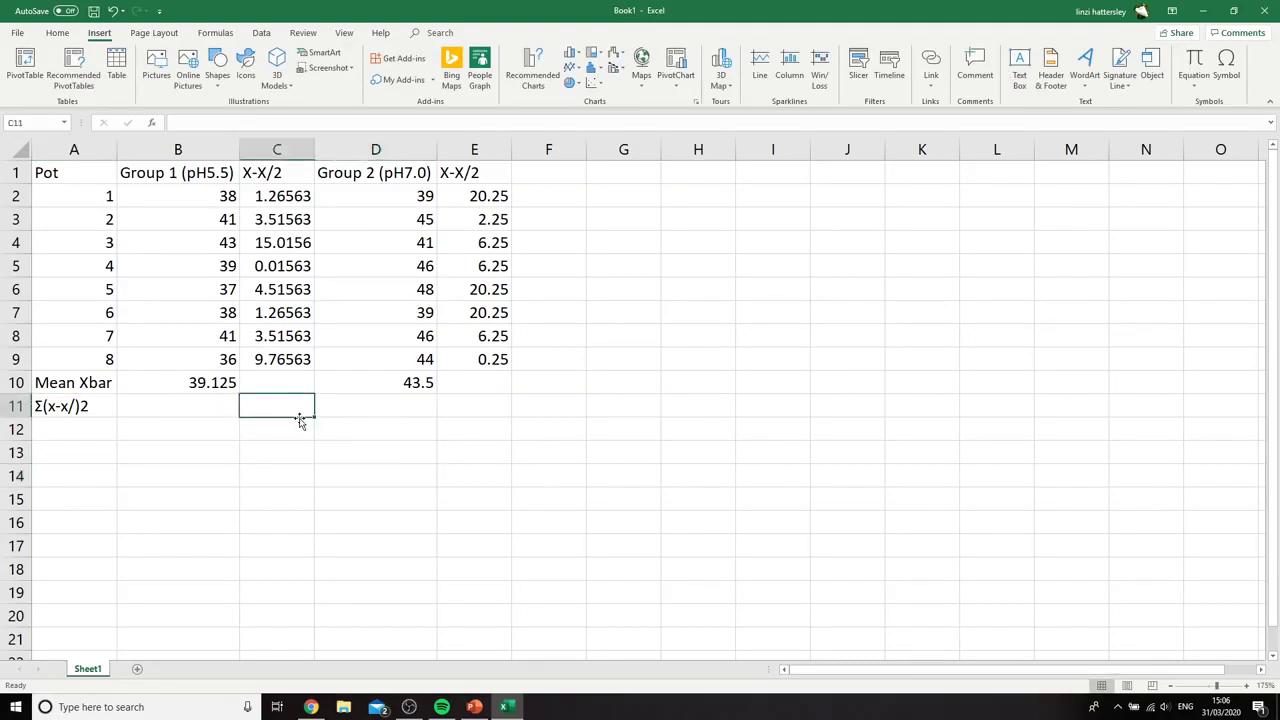
click(72, 38)
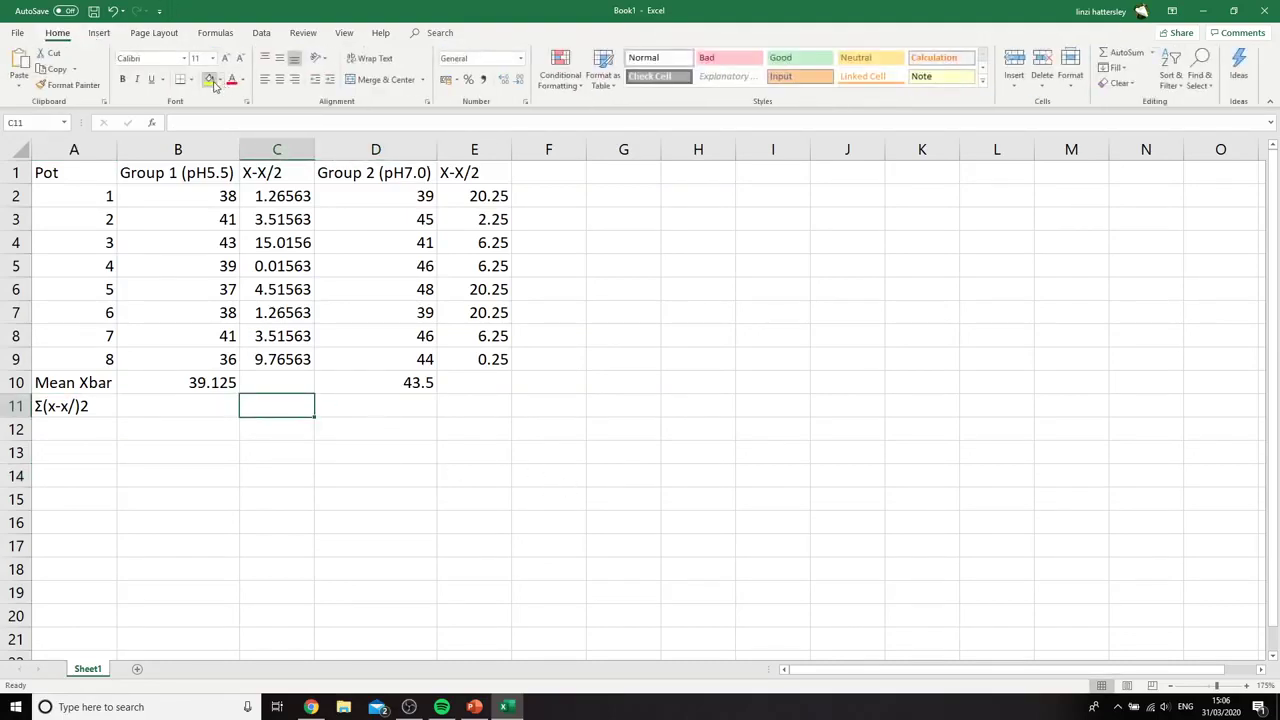
click(209, 79)
click(484, 408)
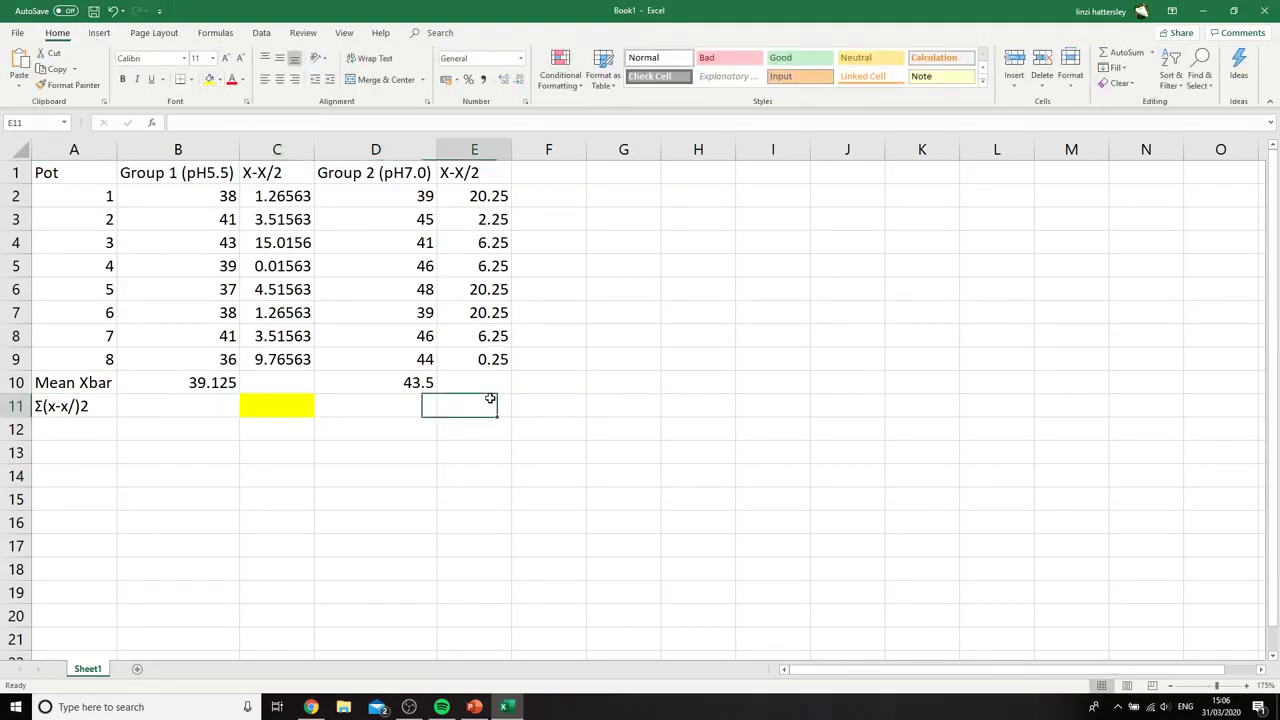
click(209, 79)
click(680, 548)
Total the Group 1 squared deviations in cell C11 with the formula =SUM(C2:C9)
click(281, 403)
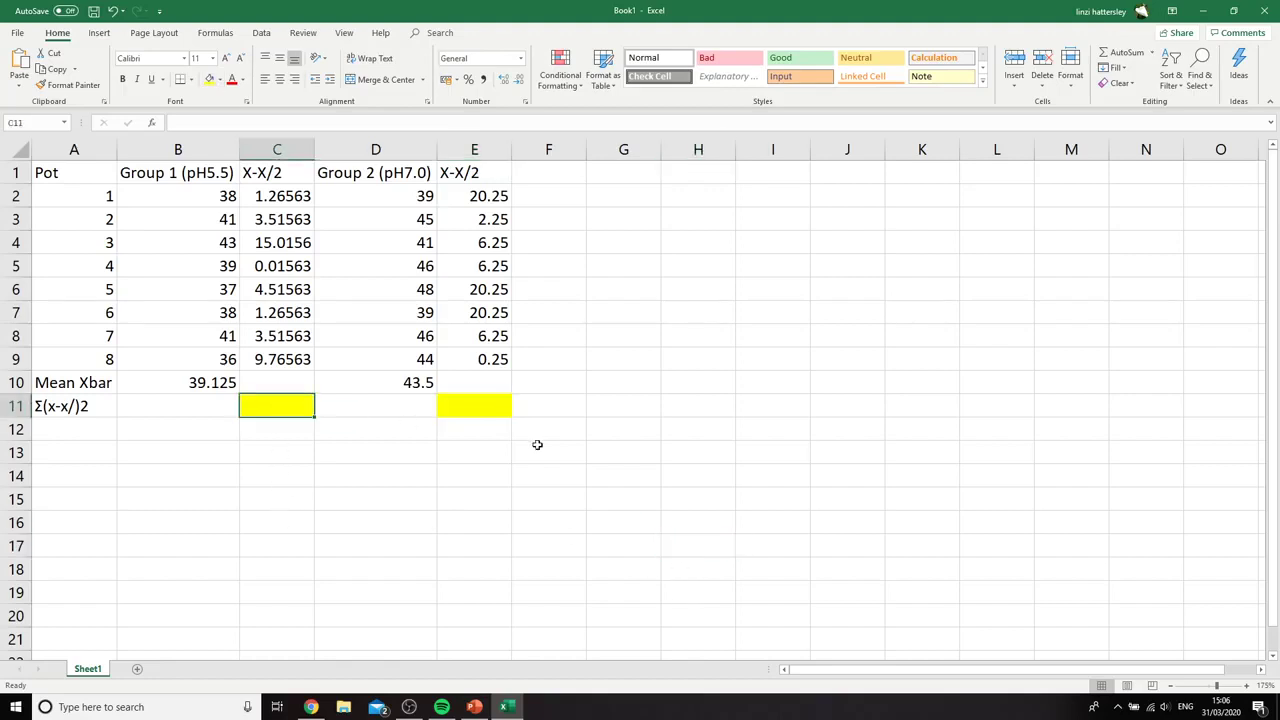
text(=)
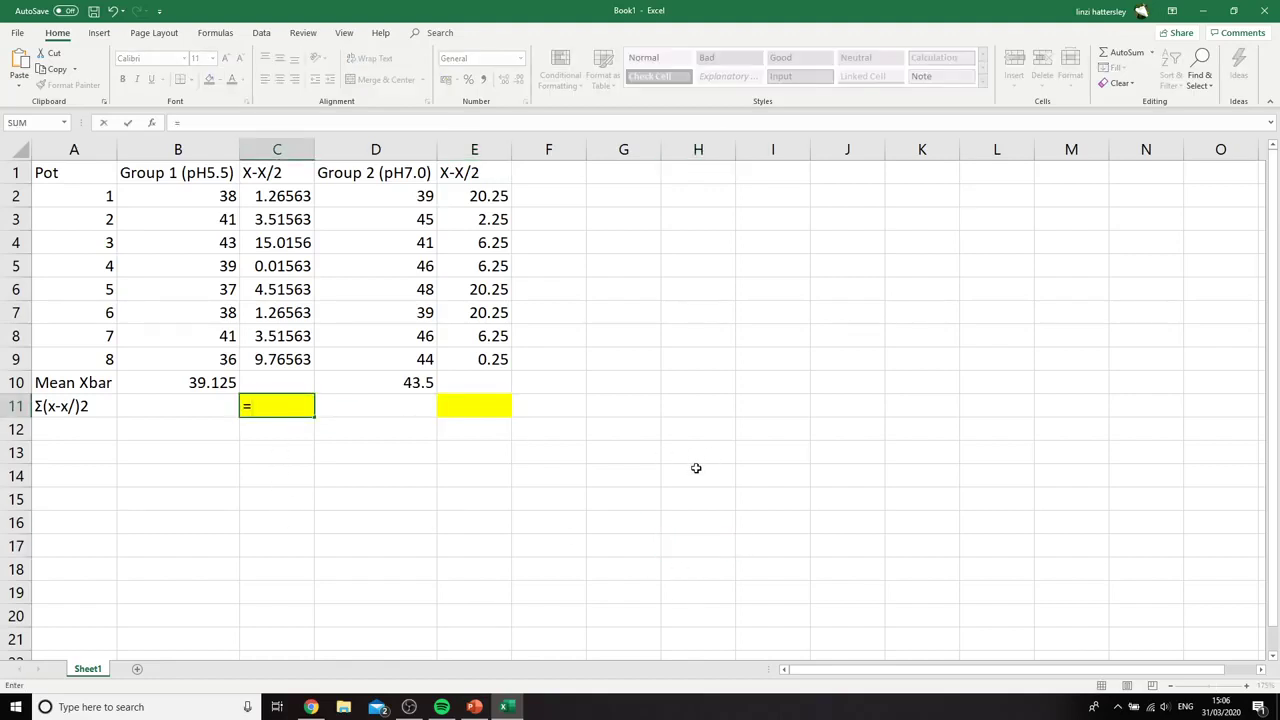
text(SUM()
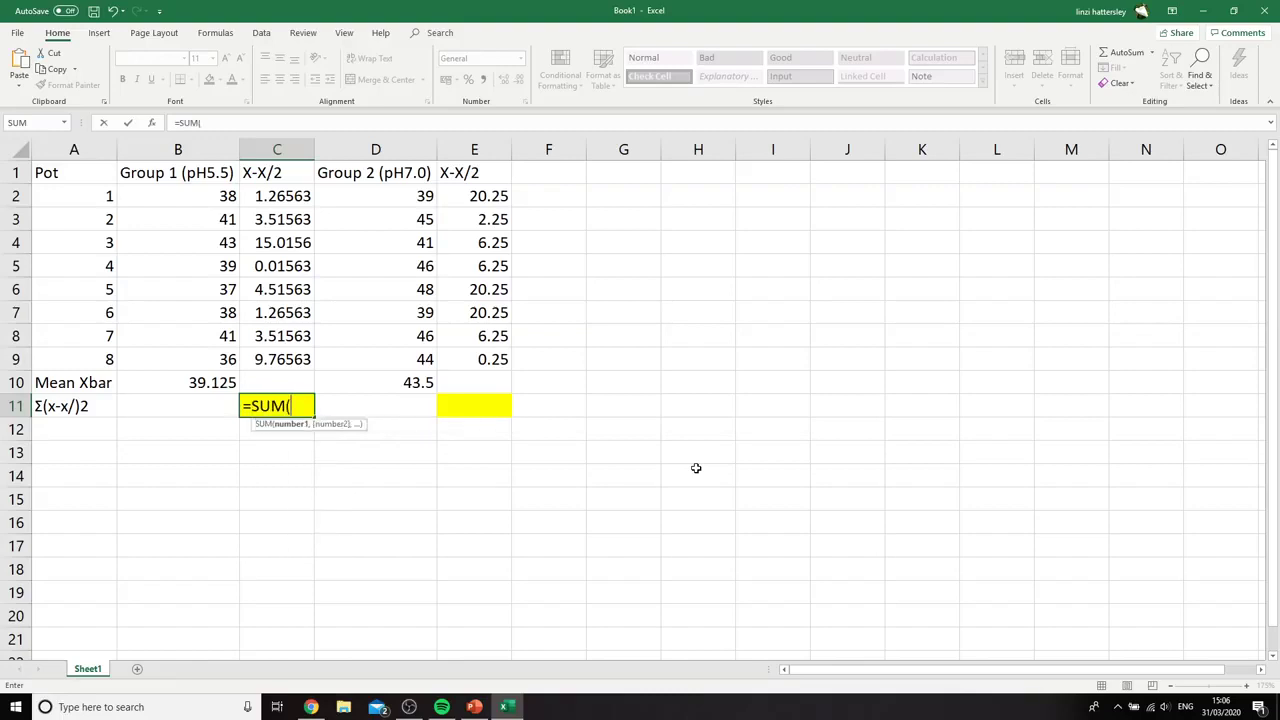
click(262, 196)
drag(262, 196, 305, 358)
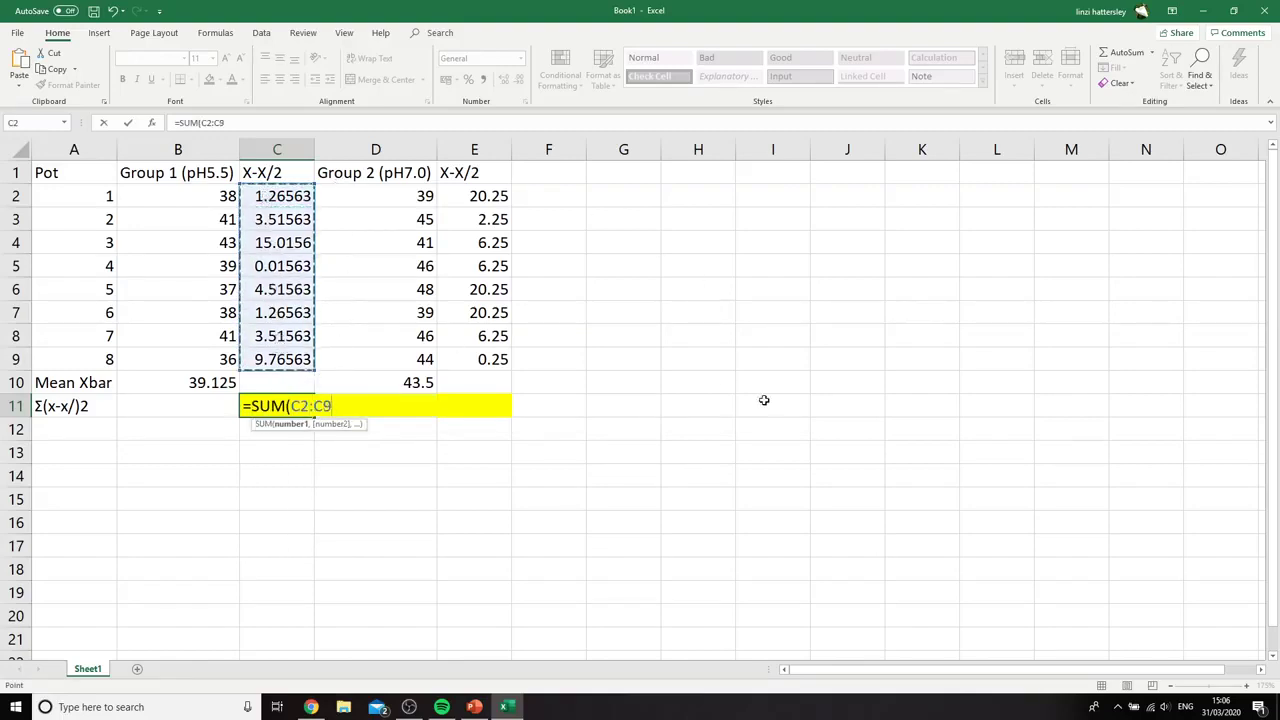
text())
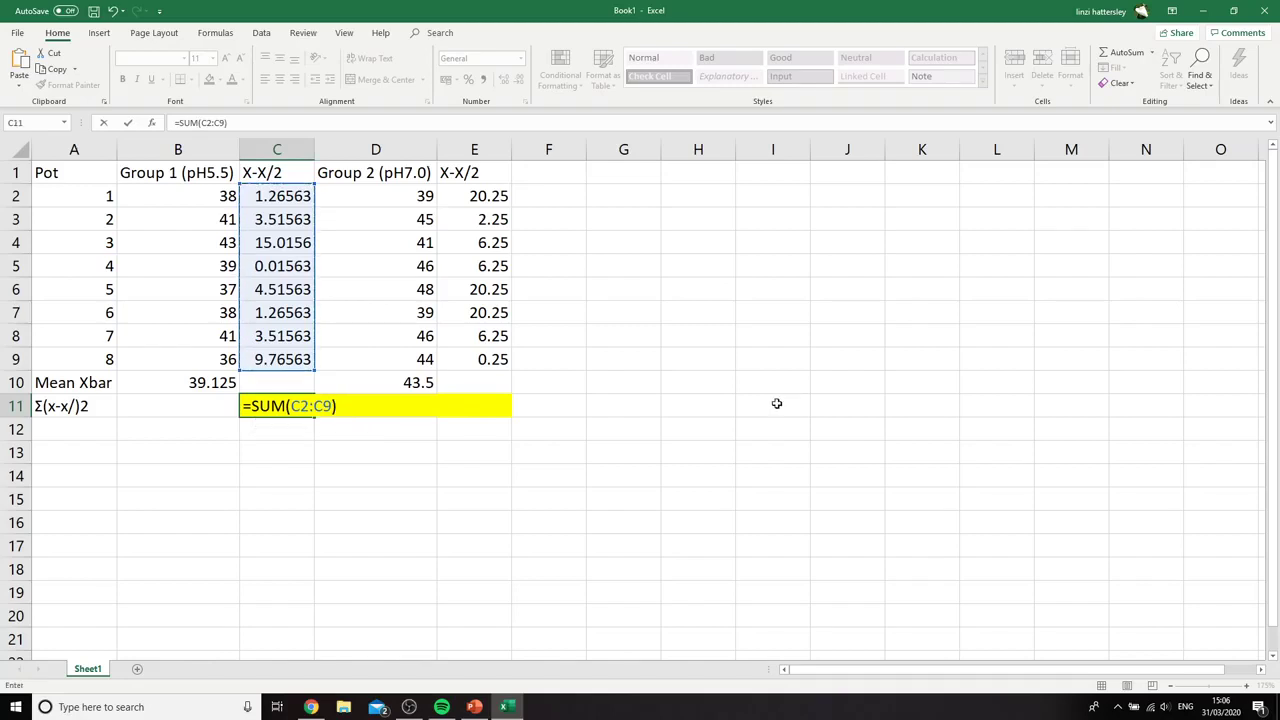
key(Return)
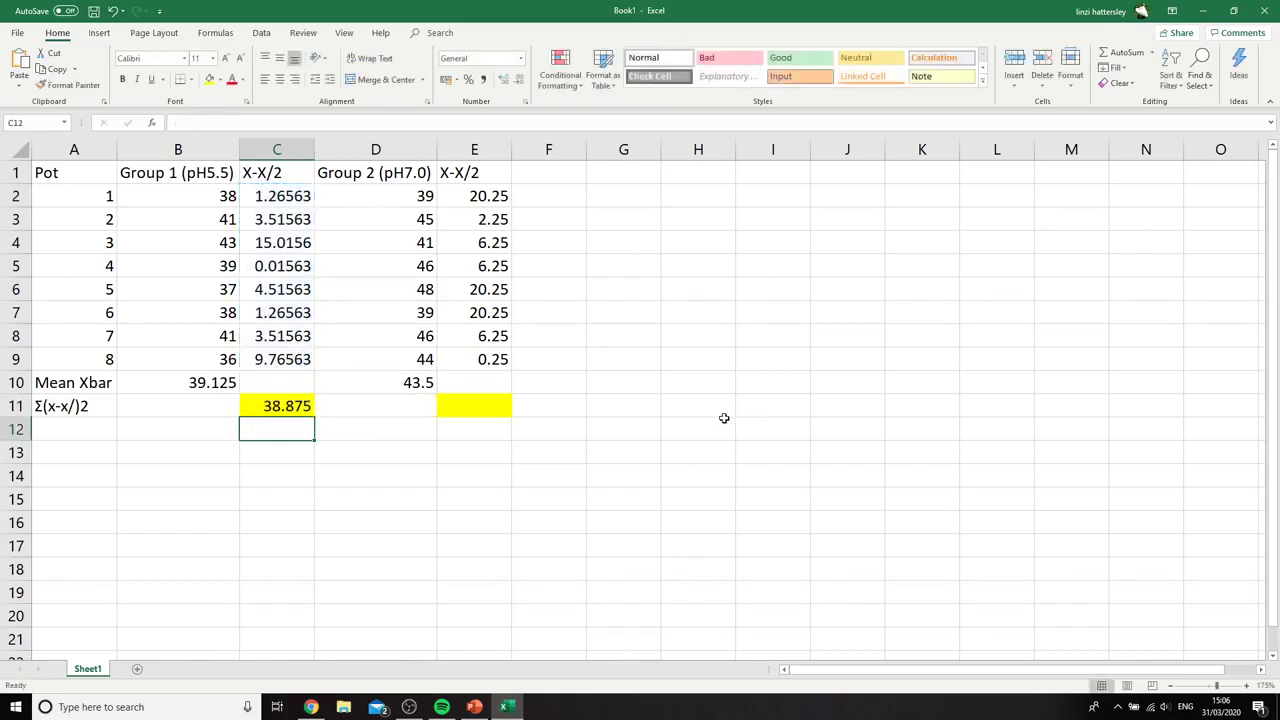
Total the Group 2 squared deviations in cell E11 with the formula =SUM(E2:E9)
click(465, 404)
text(=)
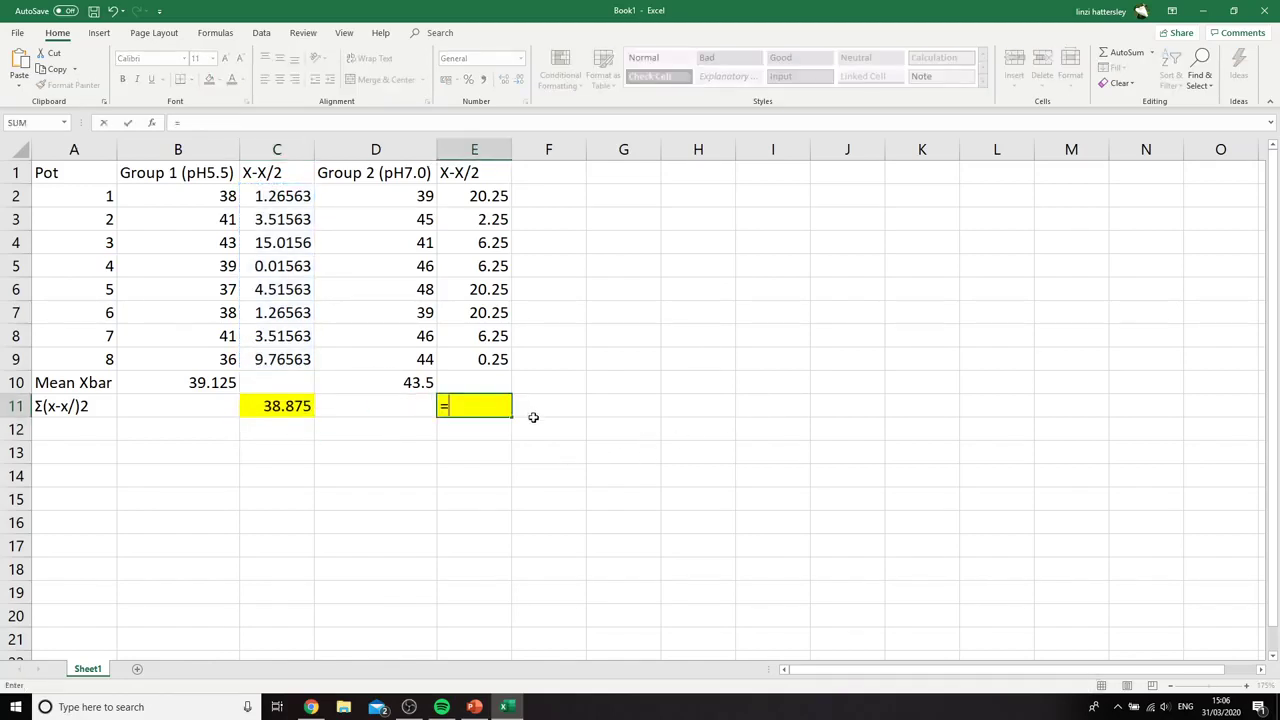
text(SUM()
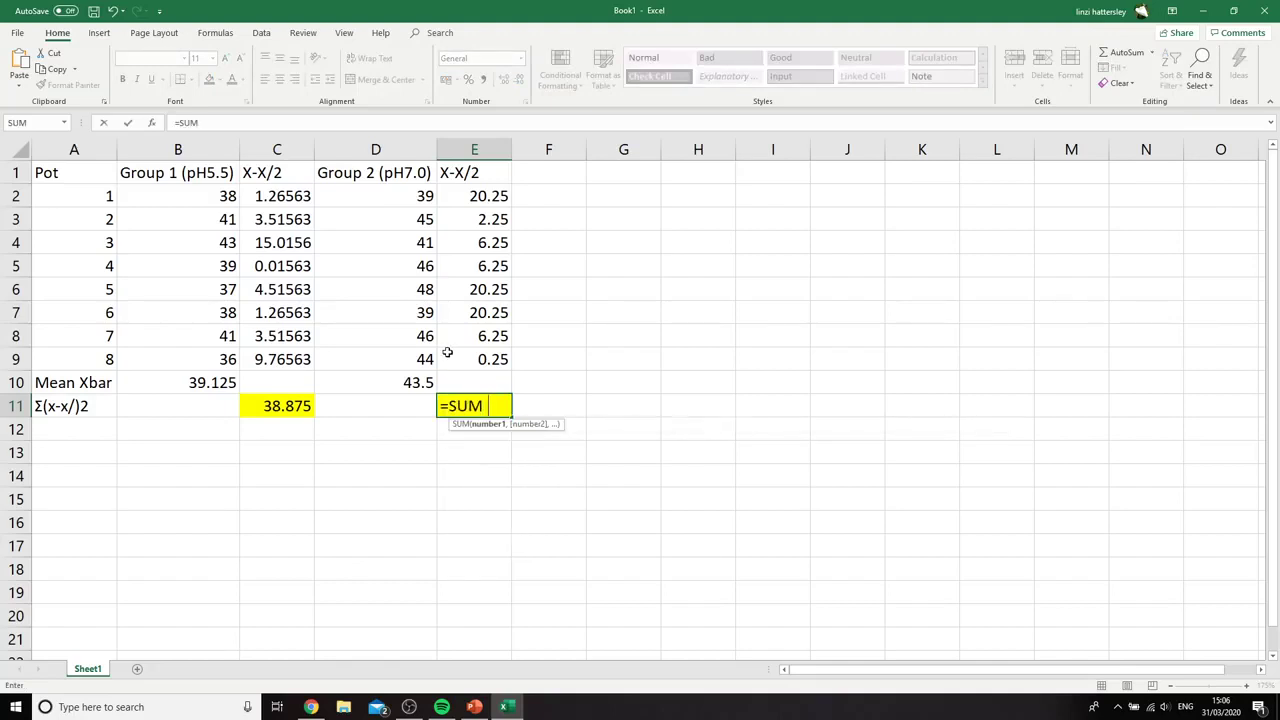
drag(486, 192, 497, 362)
text(P)
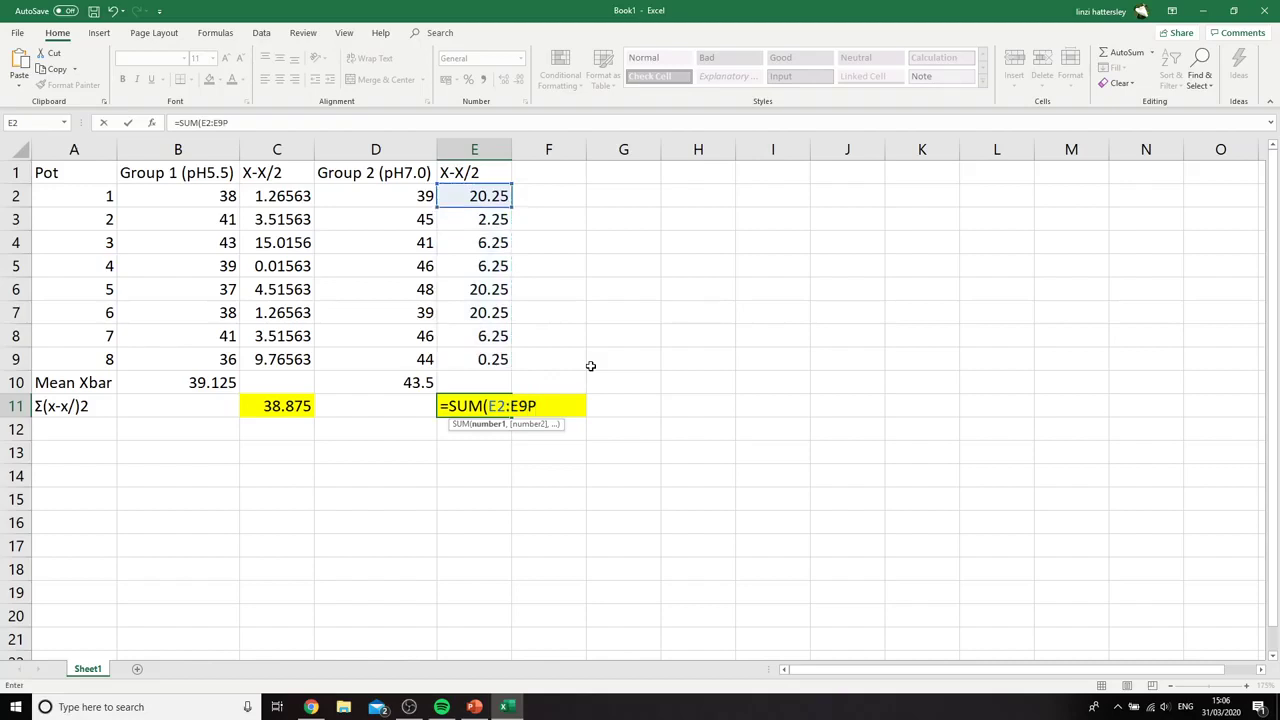
key(BackSpace)
text())
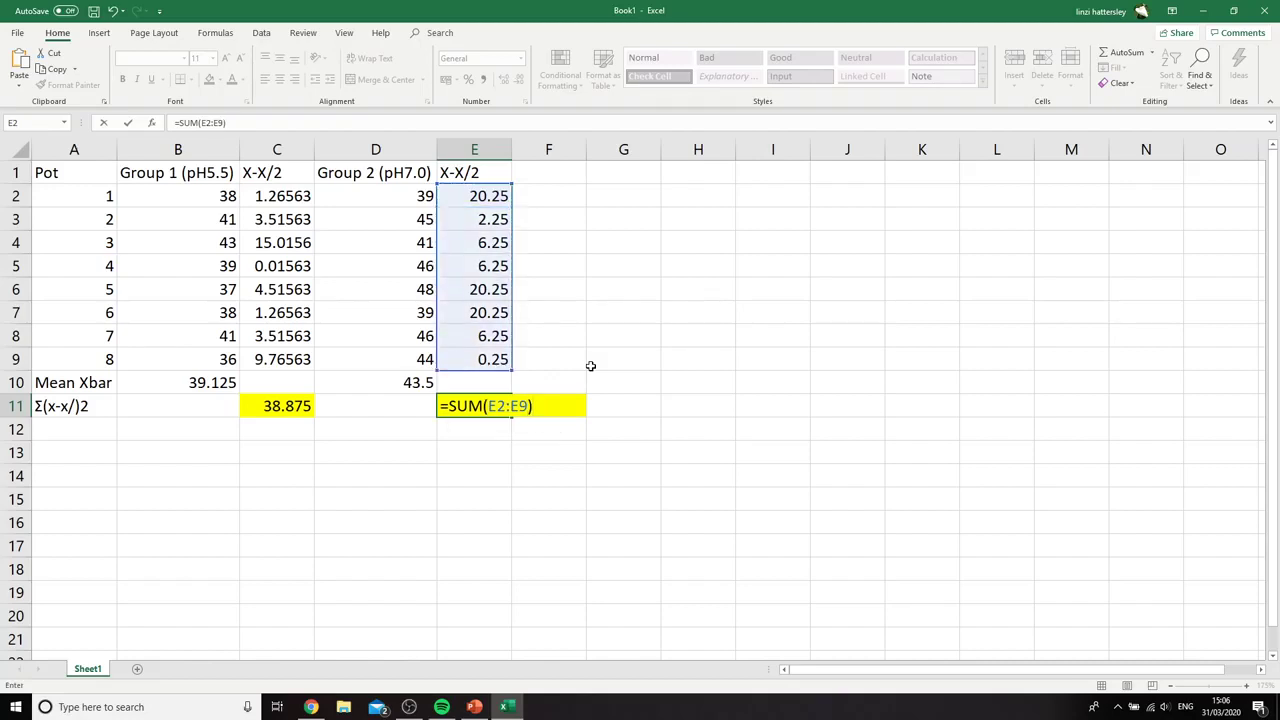
key(Return)
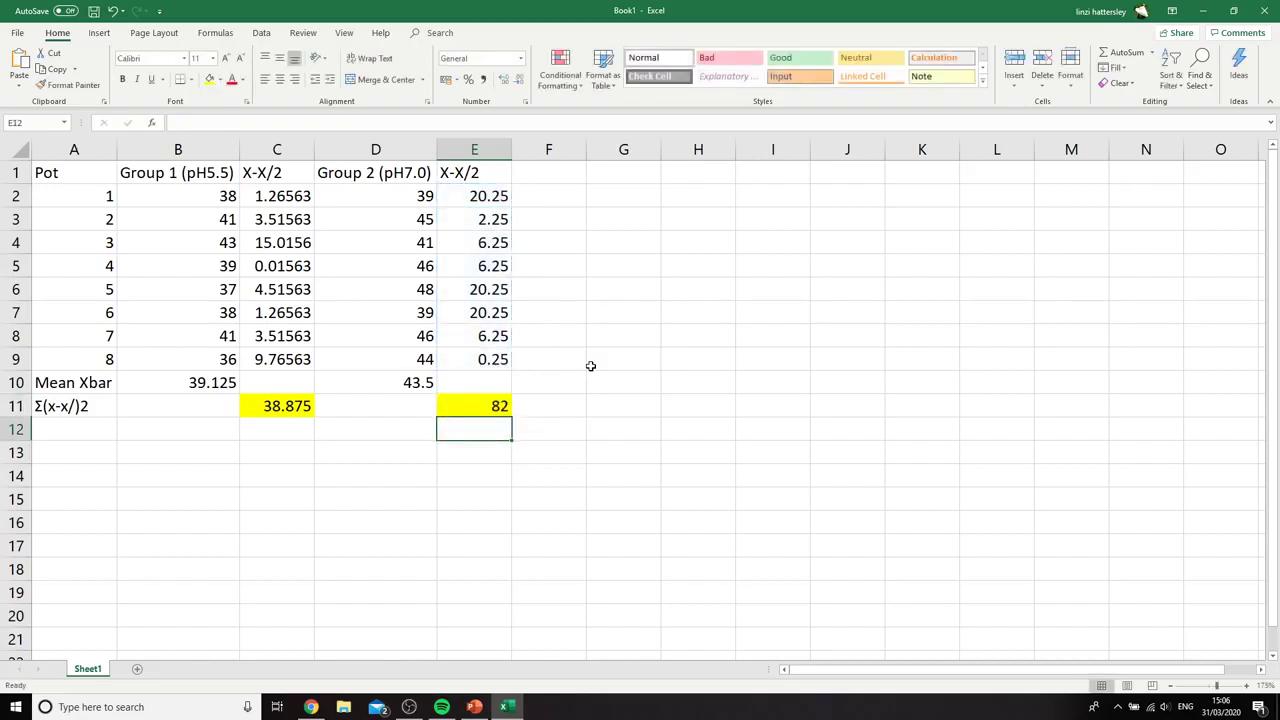
Label the standard deviation row by entering SD in cell A12
click(79, 424)
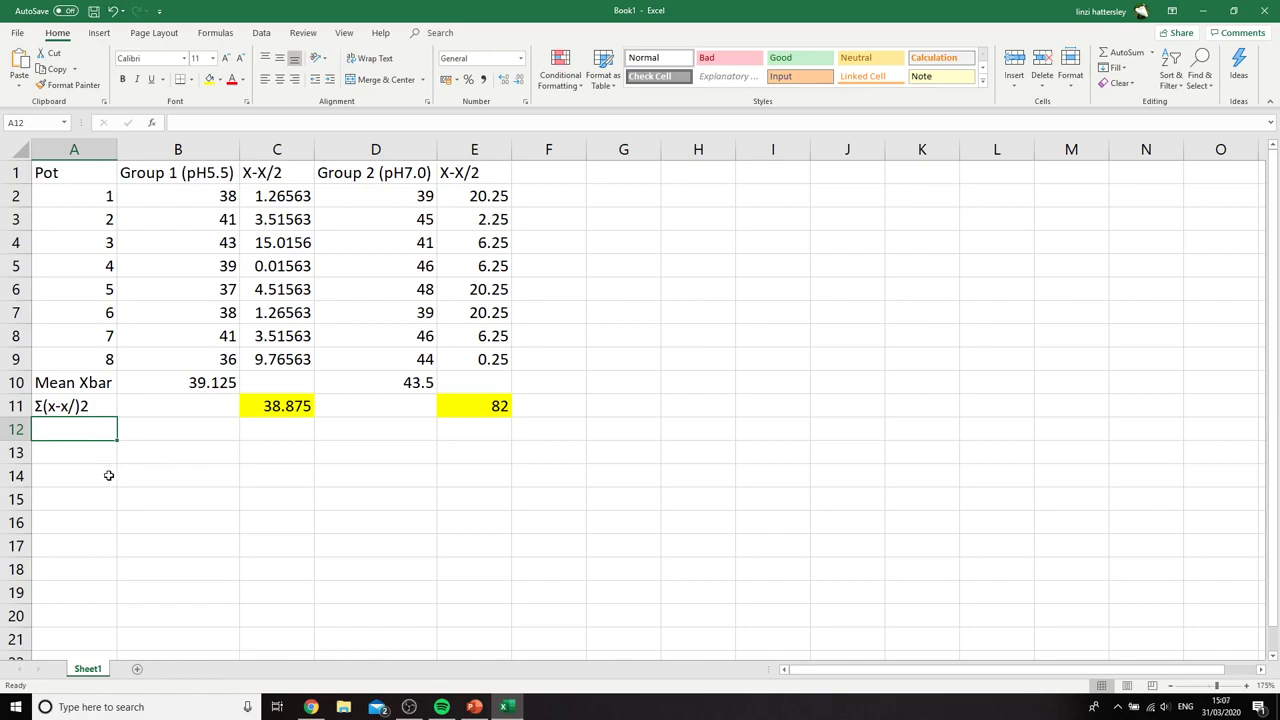
click(50, 449)
click(54, 431)
text(SD)
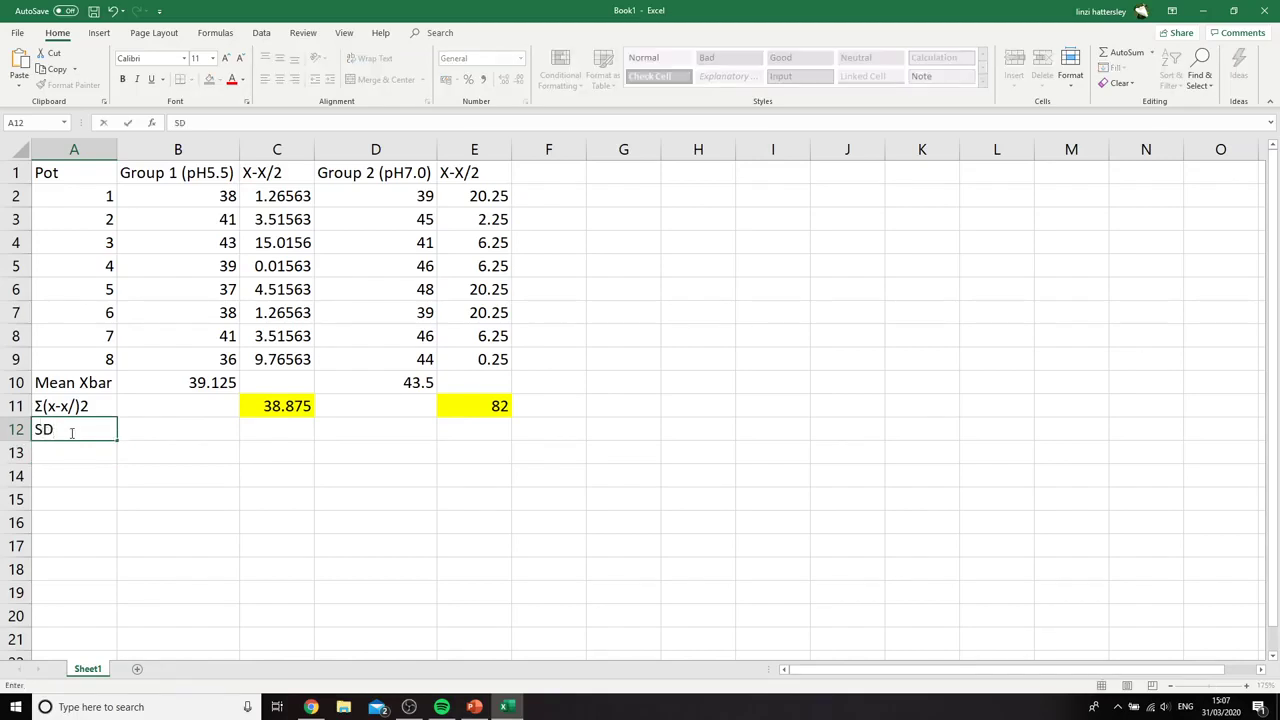
Remove the yellow fill from cells C11 to E11 in the Σ(x-x/)2 row
drag(289, 401, 495, 407)
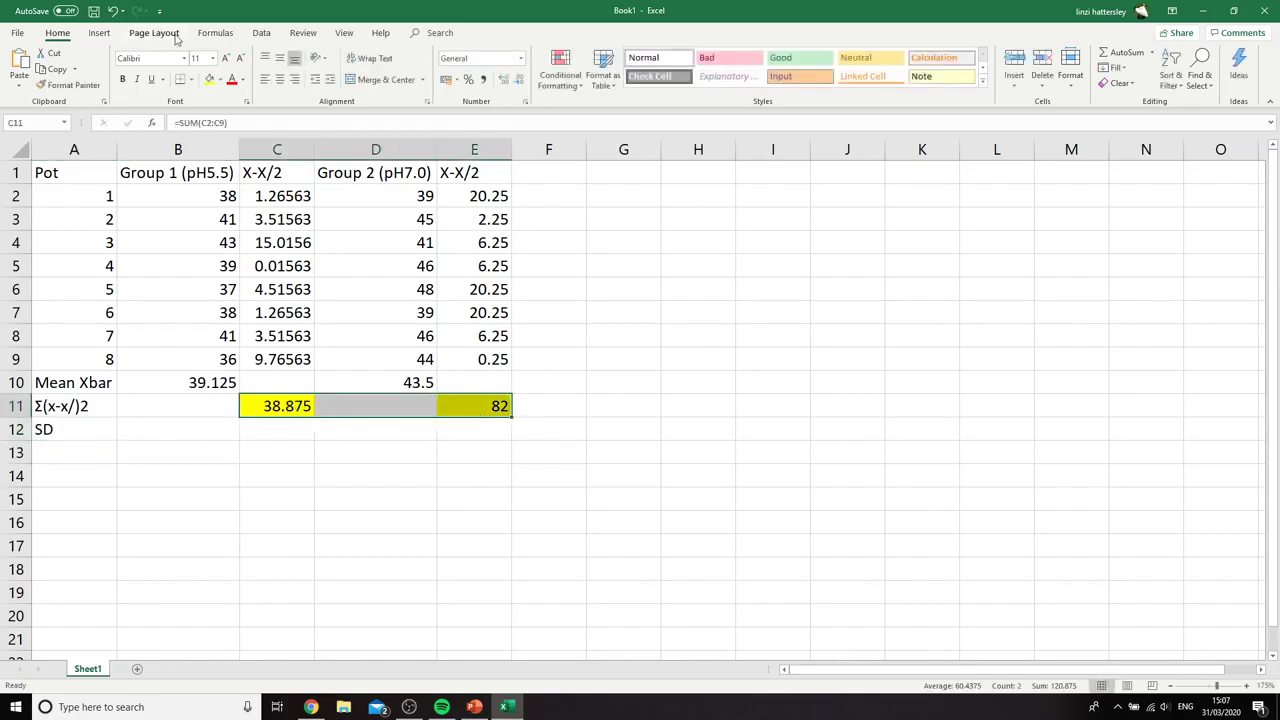
click(220, 80)
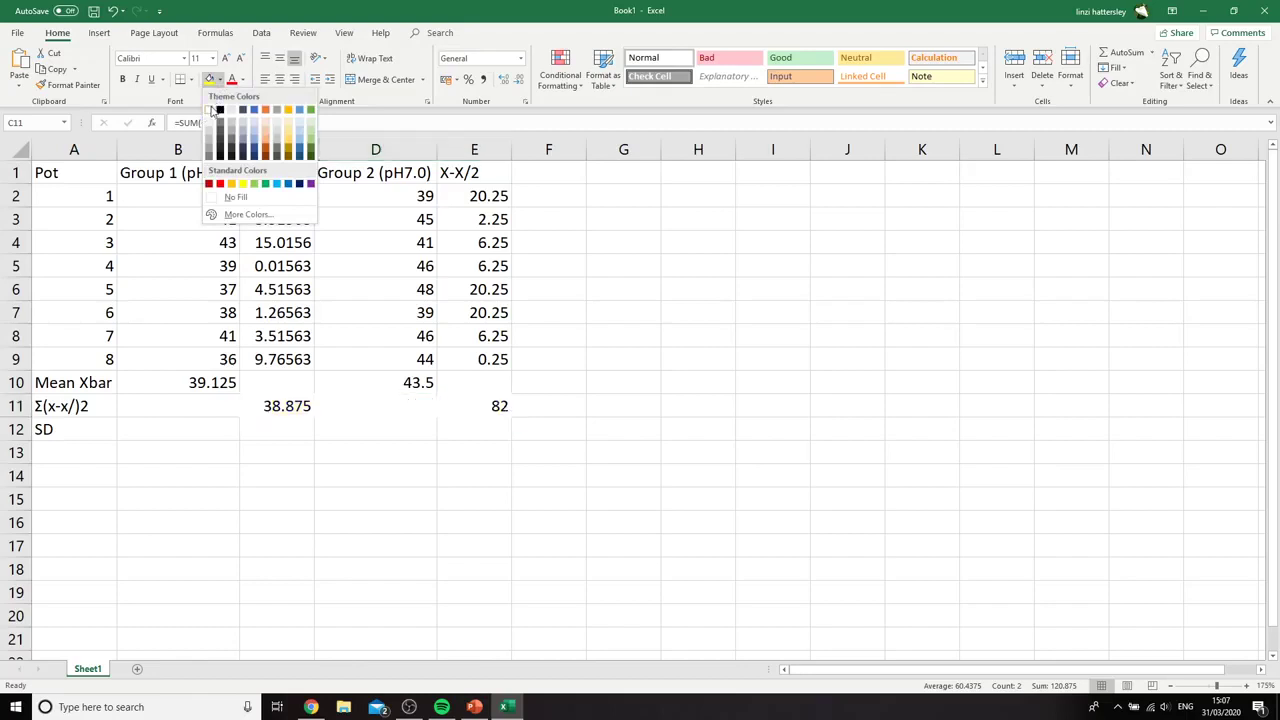
click(229, 201)
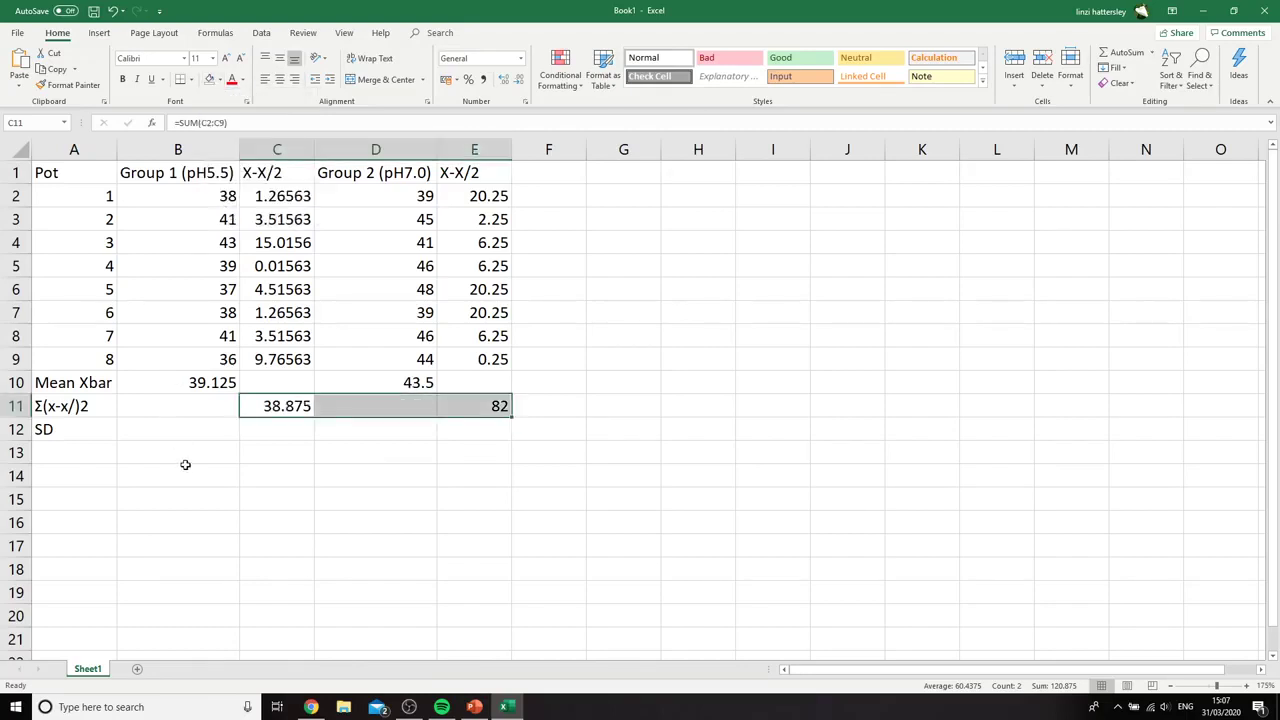
click(181, 467)
Fill cells B12 and D12 in the SD row with yellow and set the font colour of B12 to black
click(178, 431)
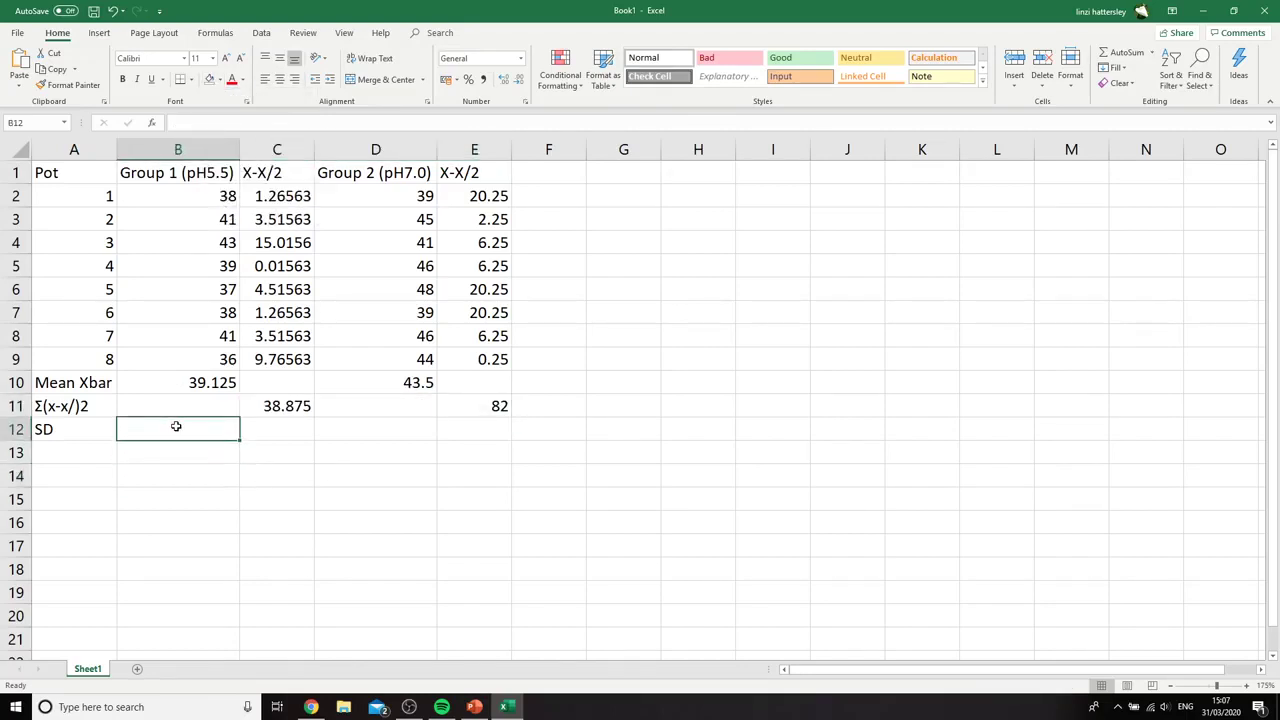
click(224, 84)
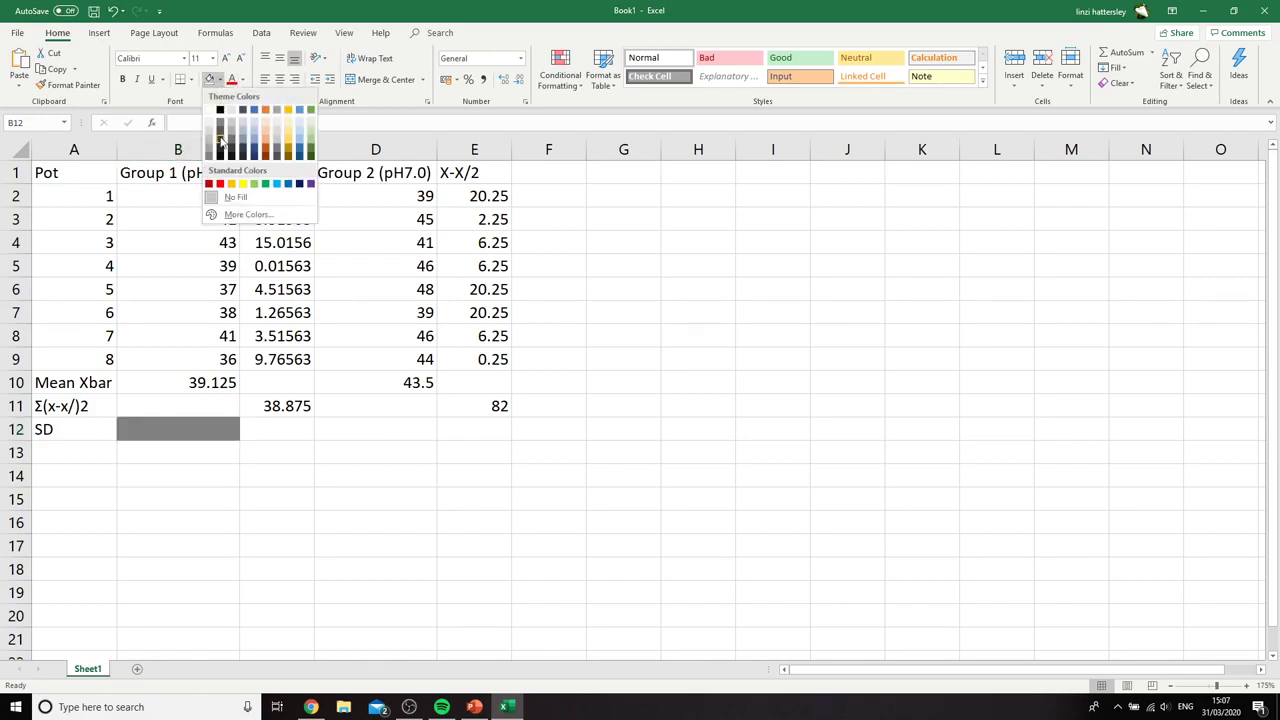
click(234, 195)
click(243, 81)
click(256, 98)
click(389, 430)
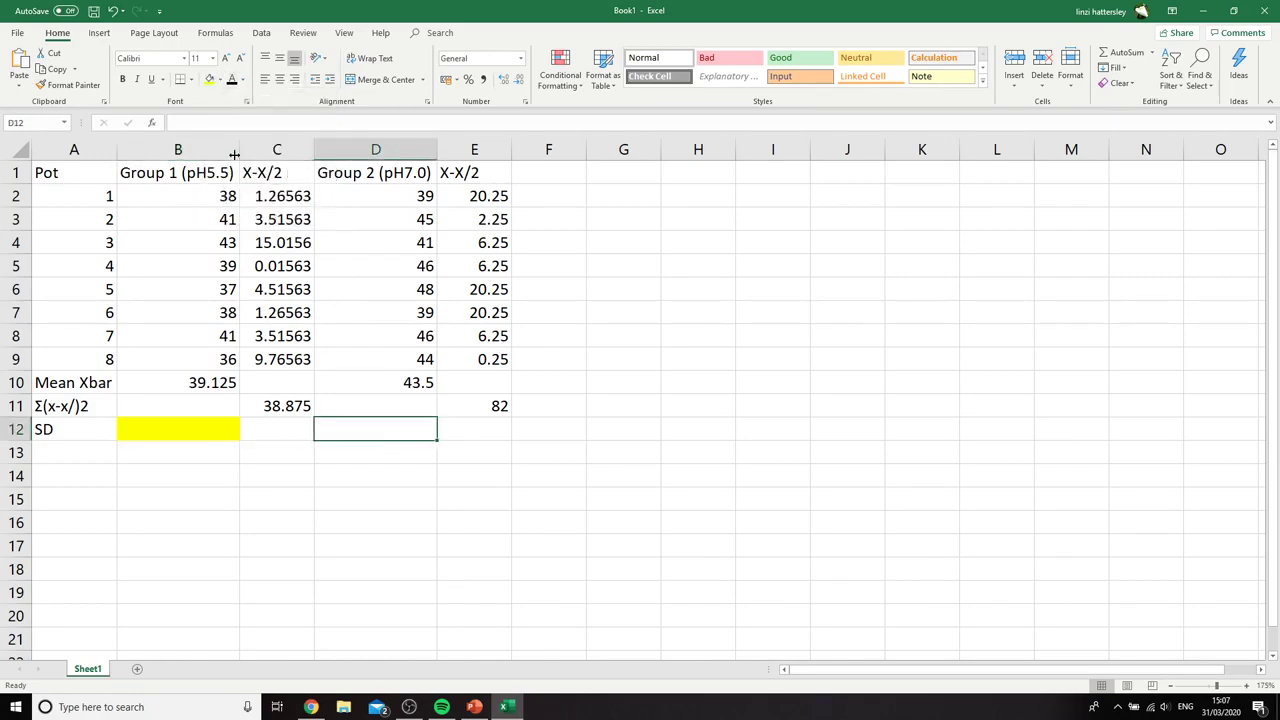
click(210, 80)
click(418, 560)
Start a formula in cell B12, then consult the standard deviation slide in PowerPoint and move its window clear of the spreadsheet
click(214, 422)
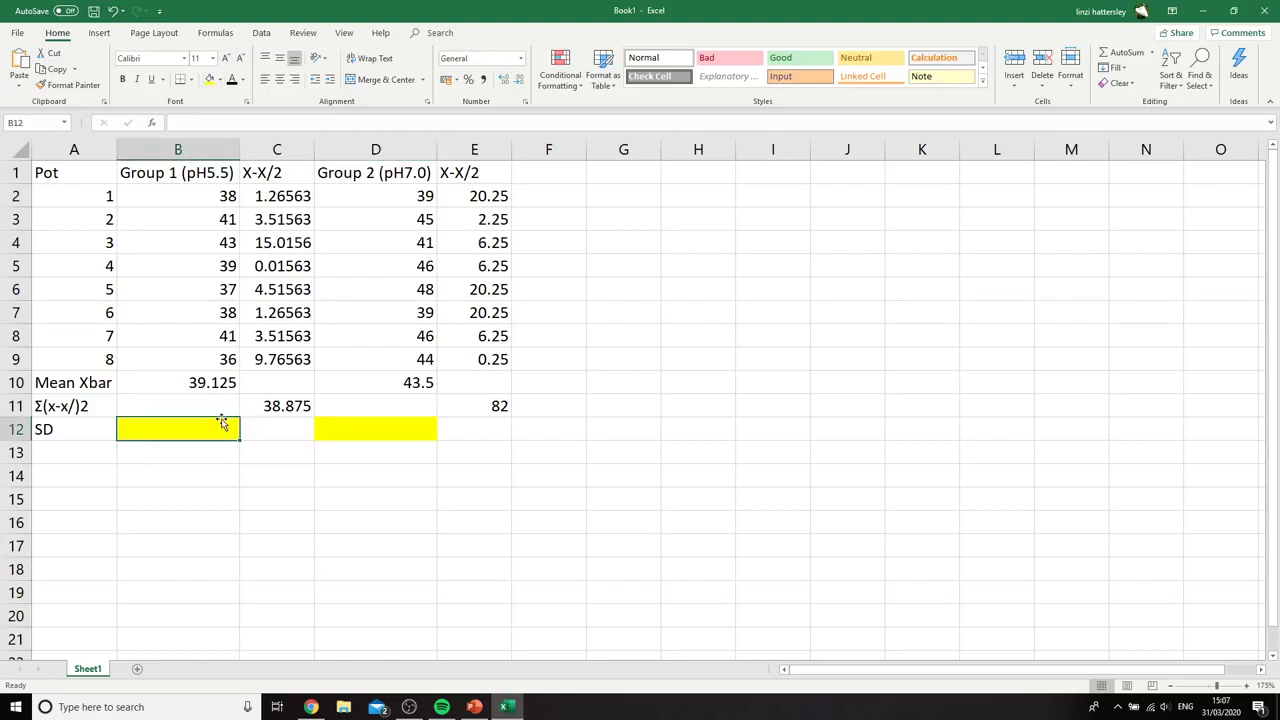
text(=)
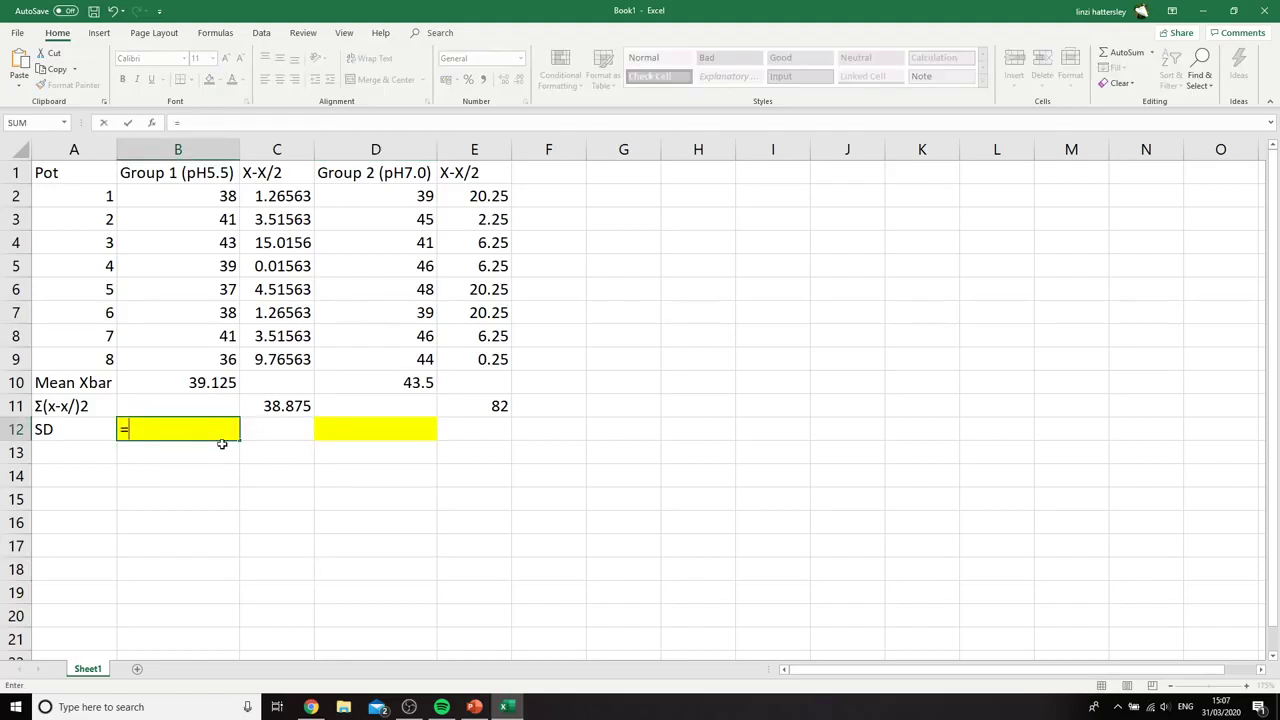
click(474, 707)
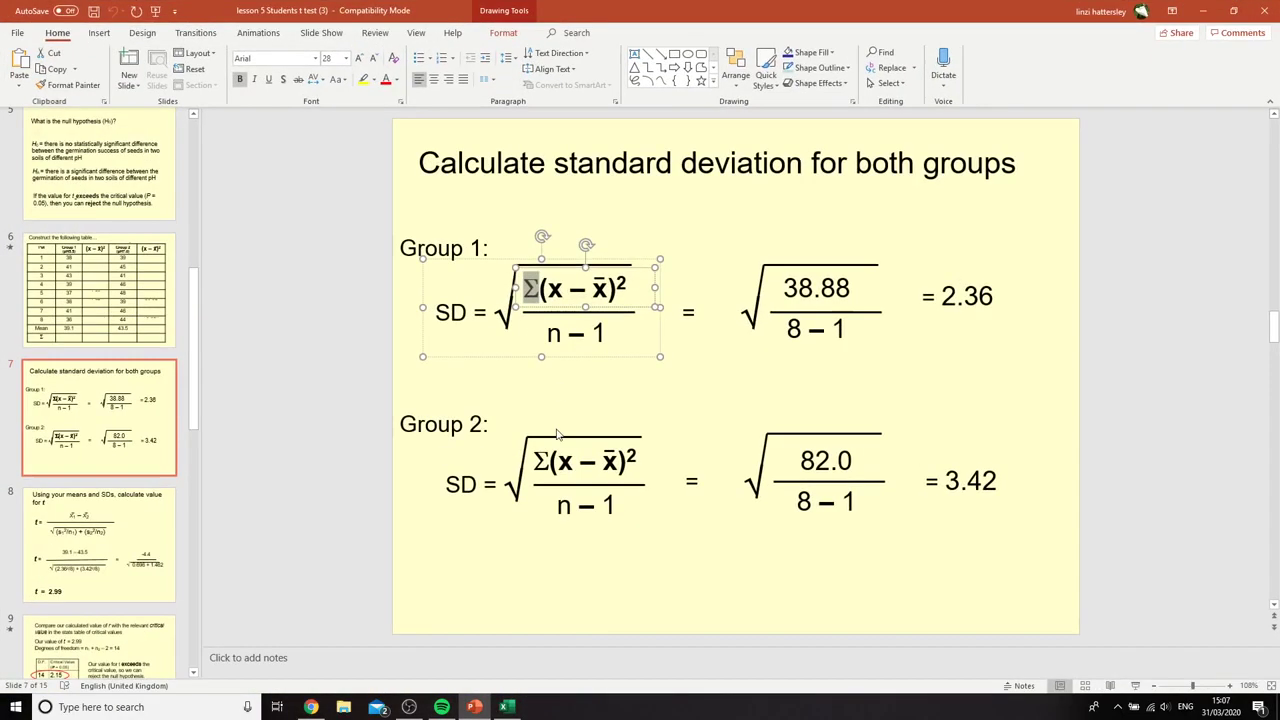
click(669, 382)
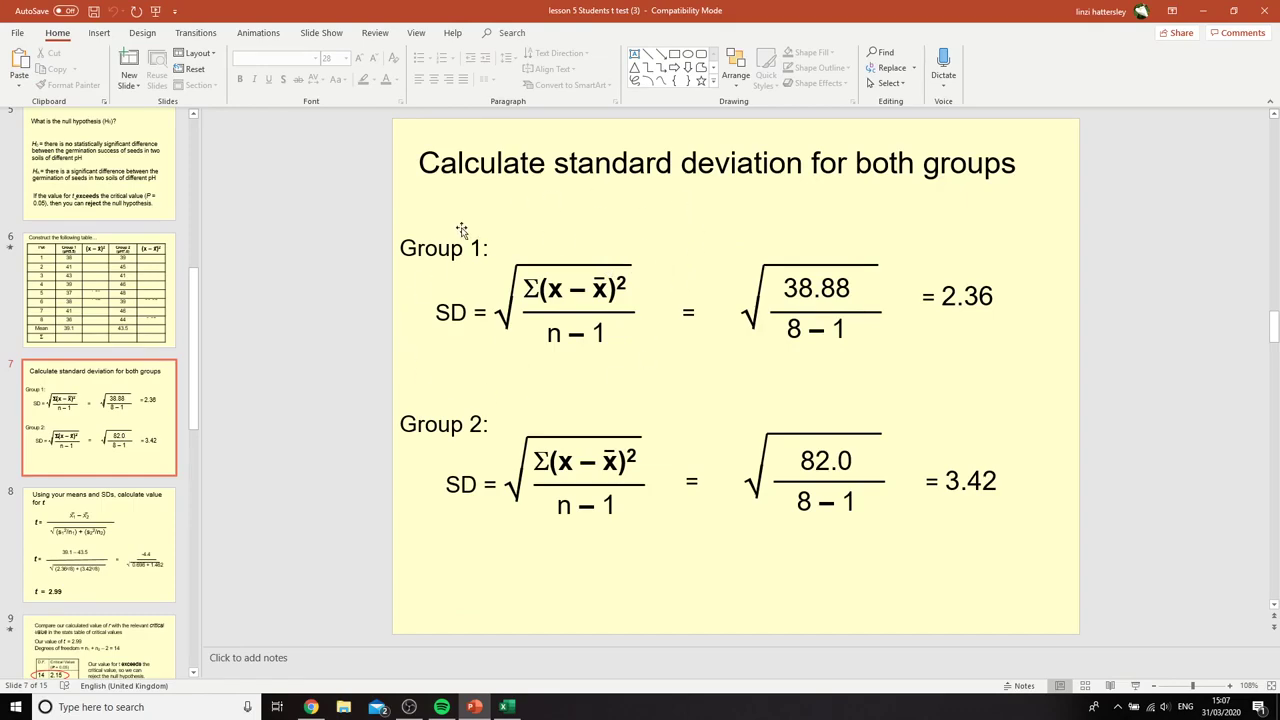
drag(880, 5, 0, 110)
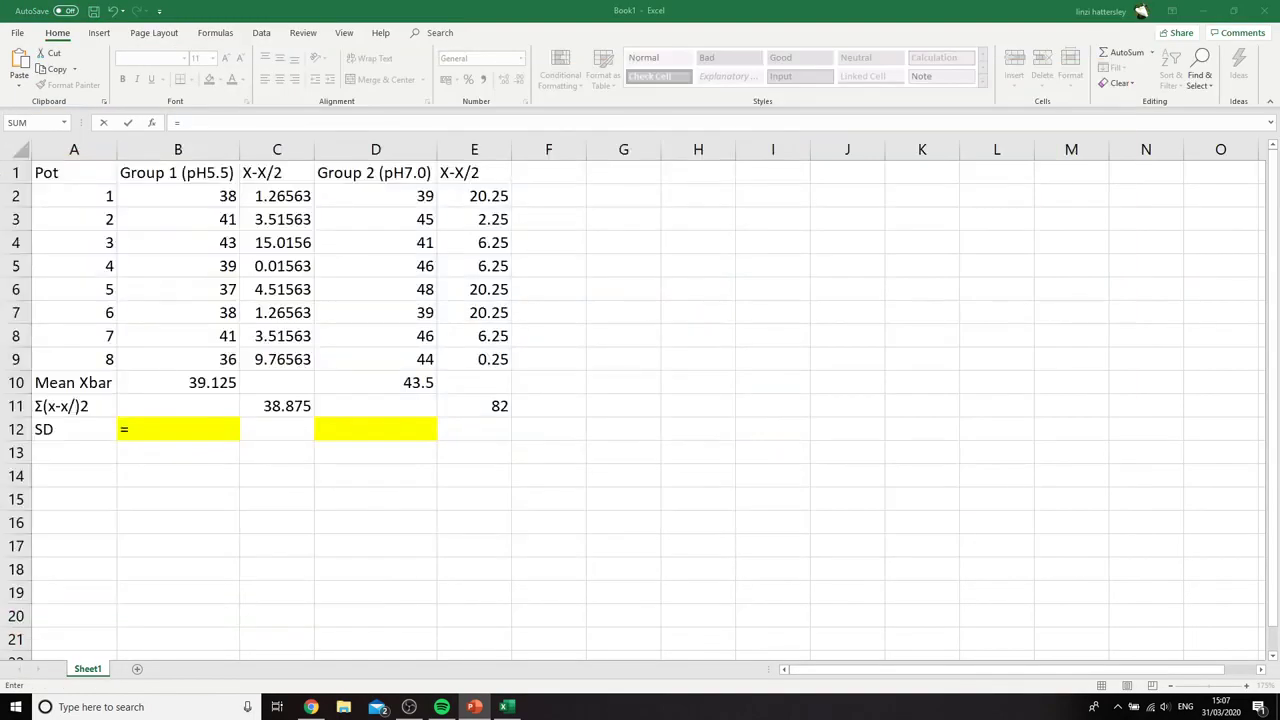
Calculate the Group 1 standard deviation in cell B12 with the formula =SQRT((C11/A8))
click(150, 430)
text(=)
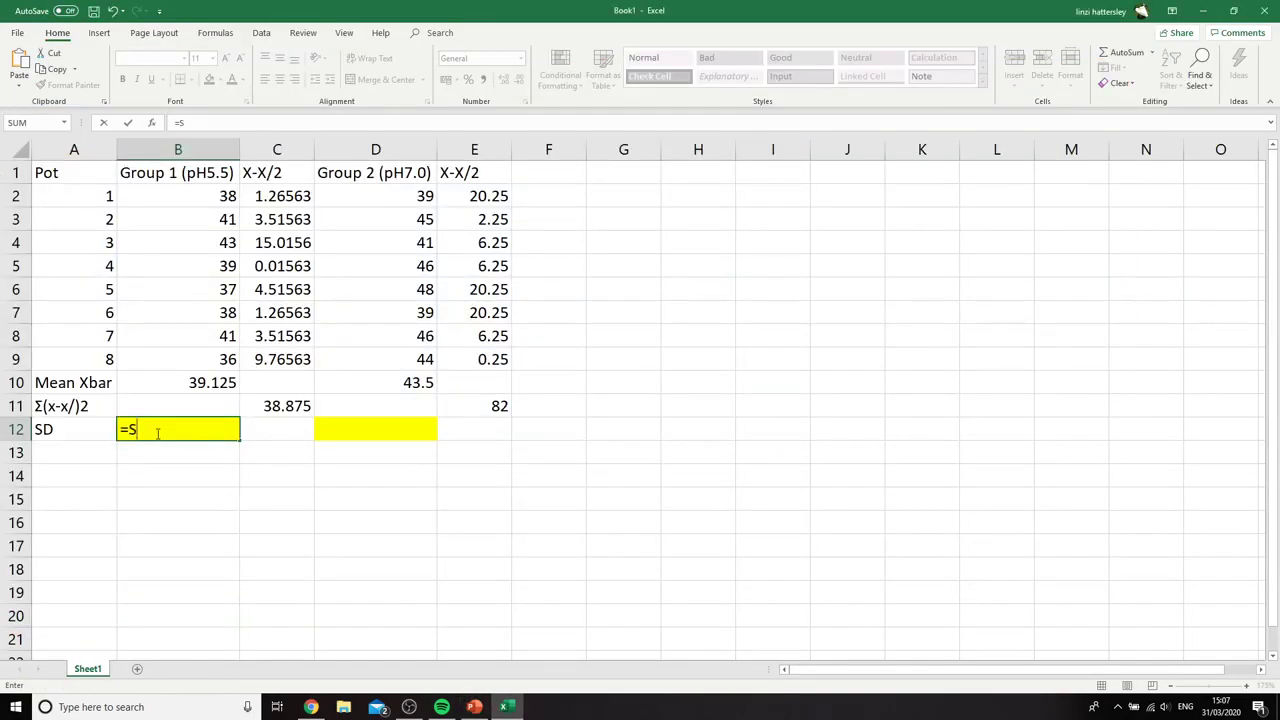
text(SQRT(()
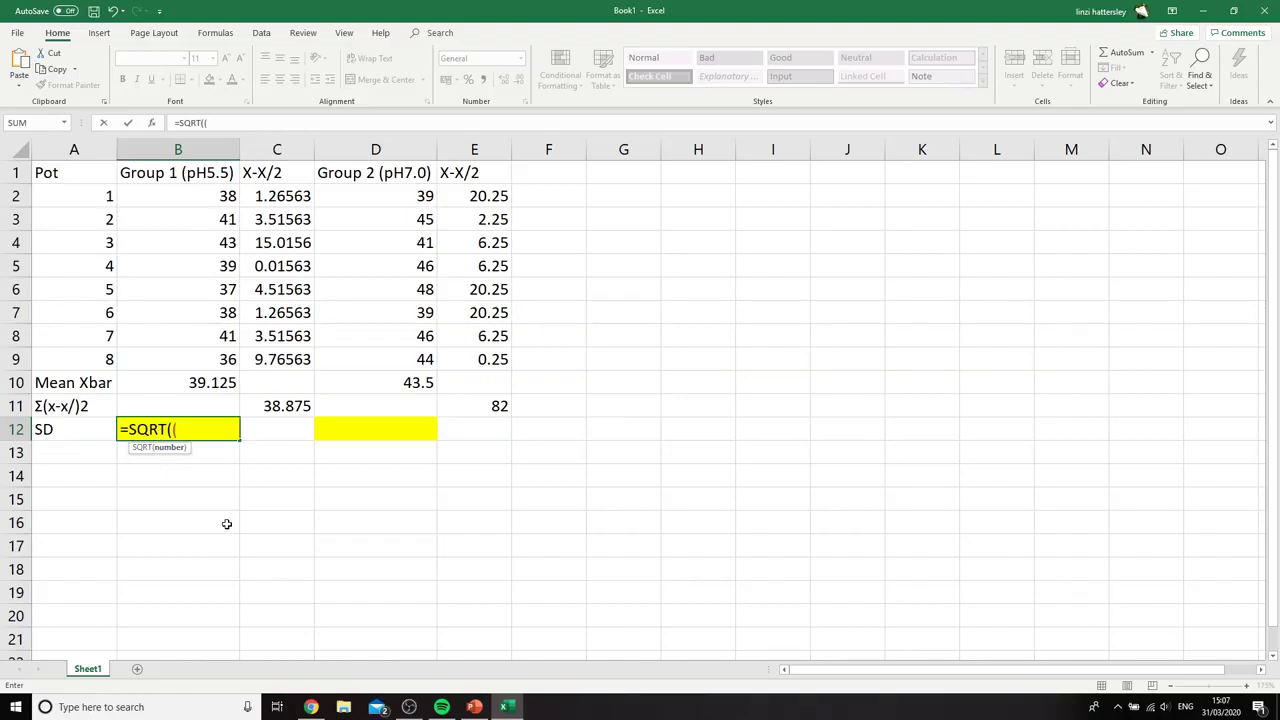
click(294, 403)
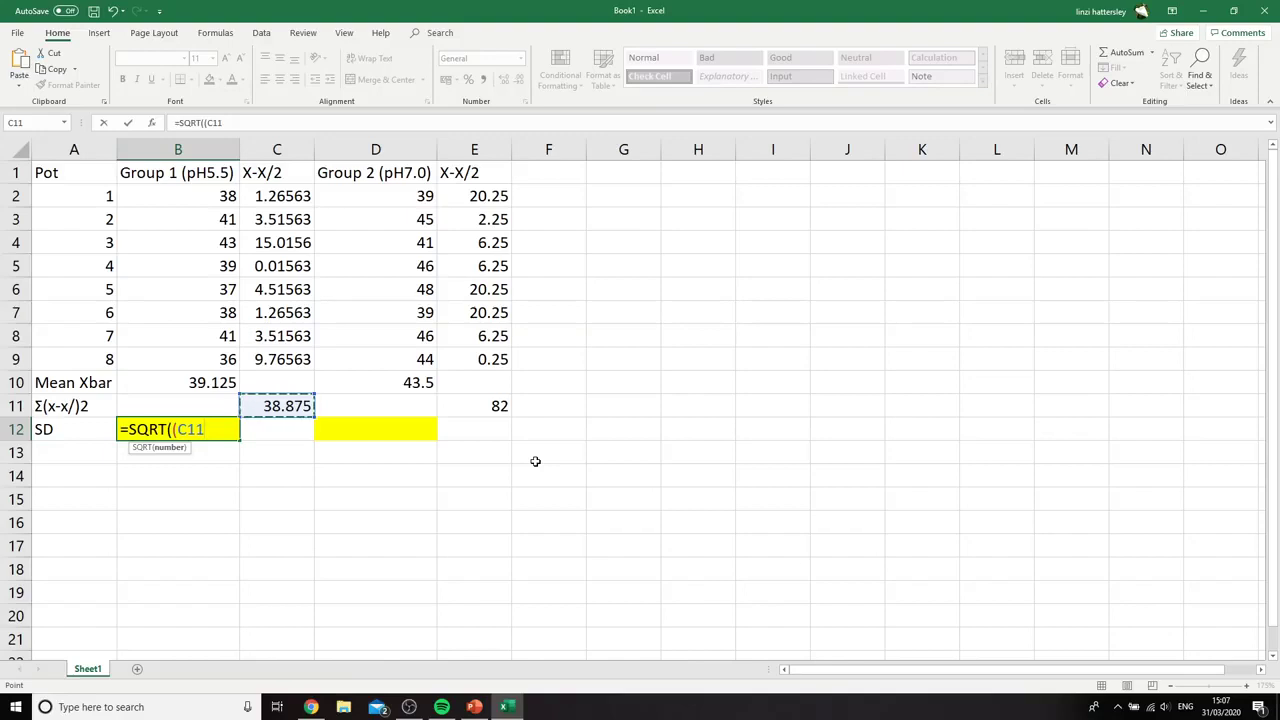
text(/)
click(93, 339)
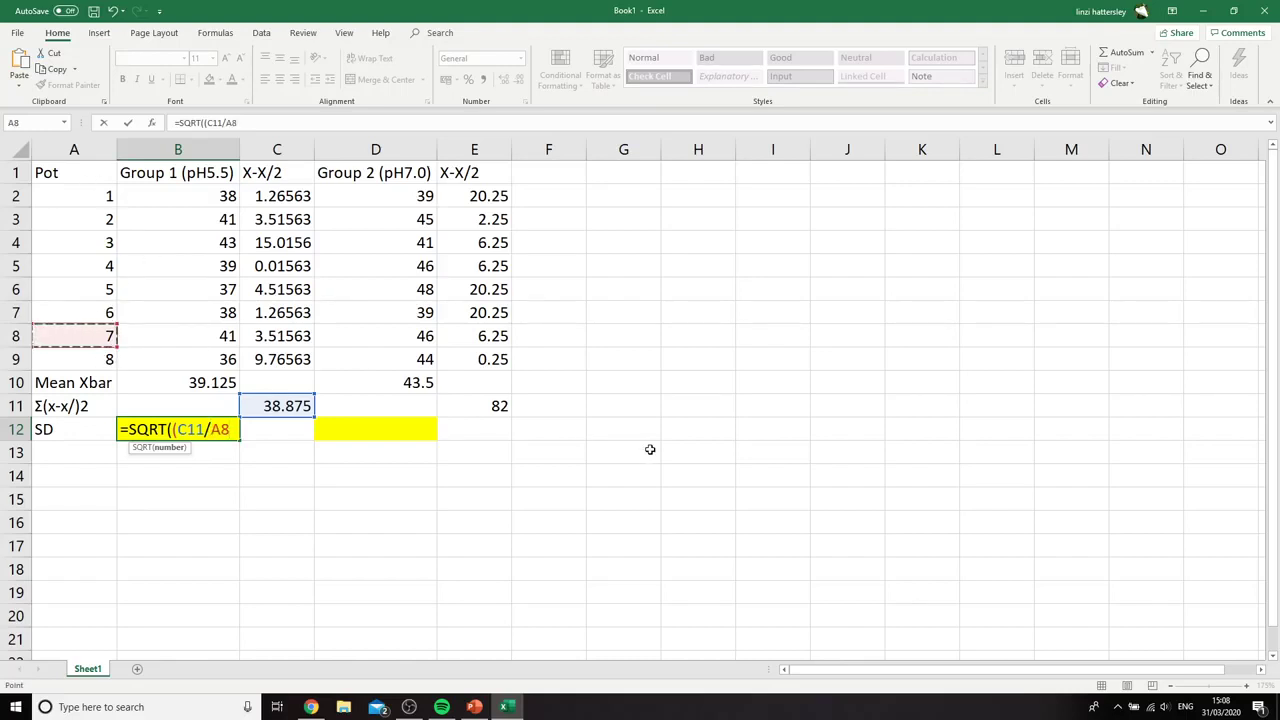
text()))
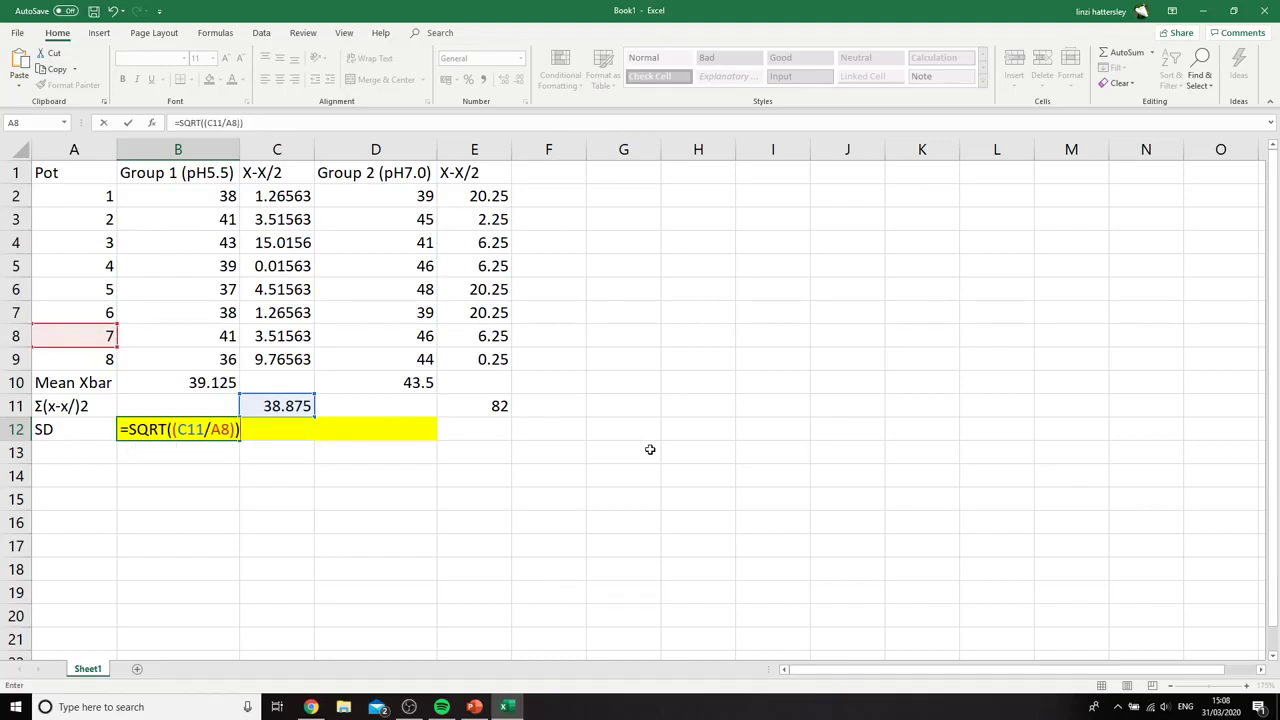
drag(178, 429, 228, 429)
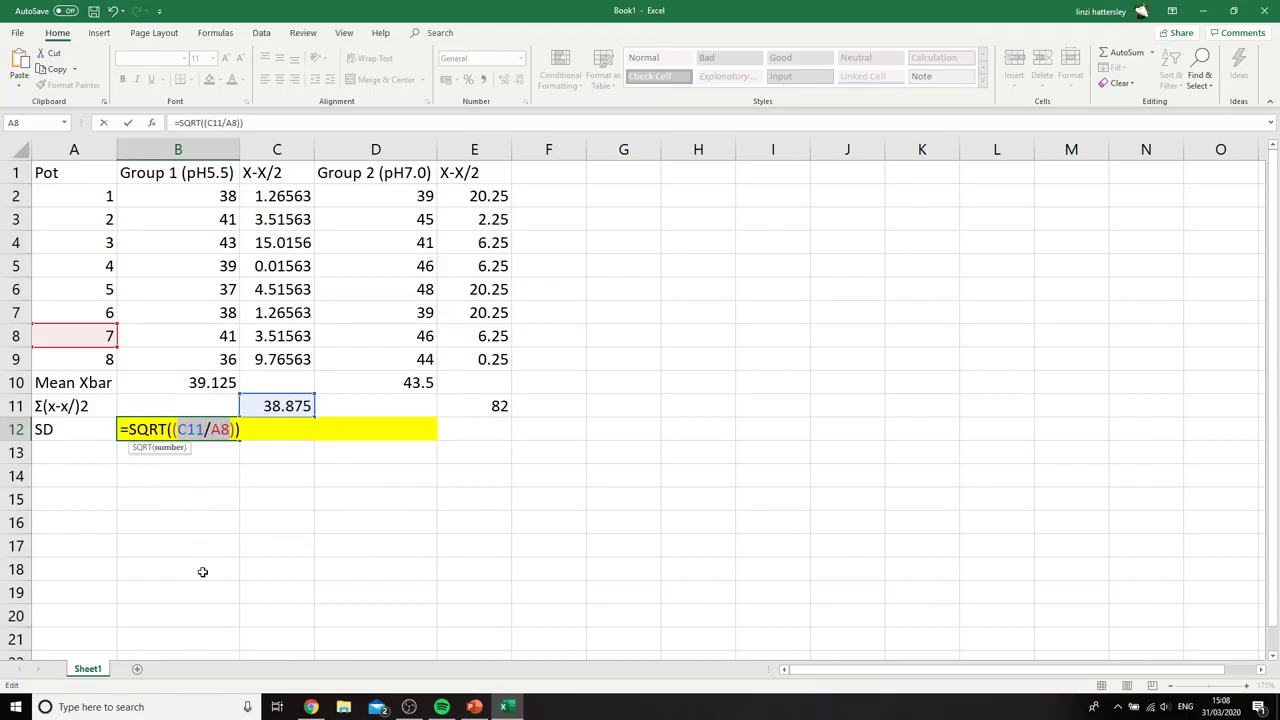
click(241, 432)
key(Return)
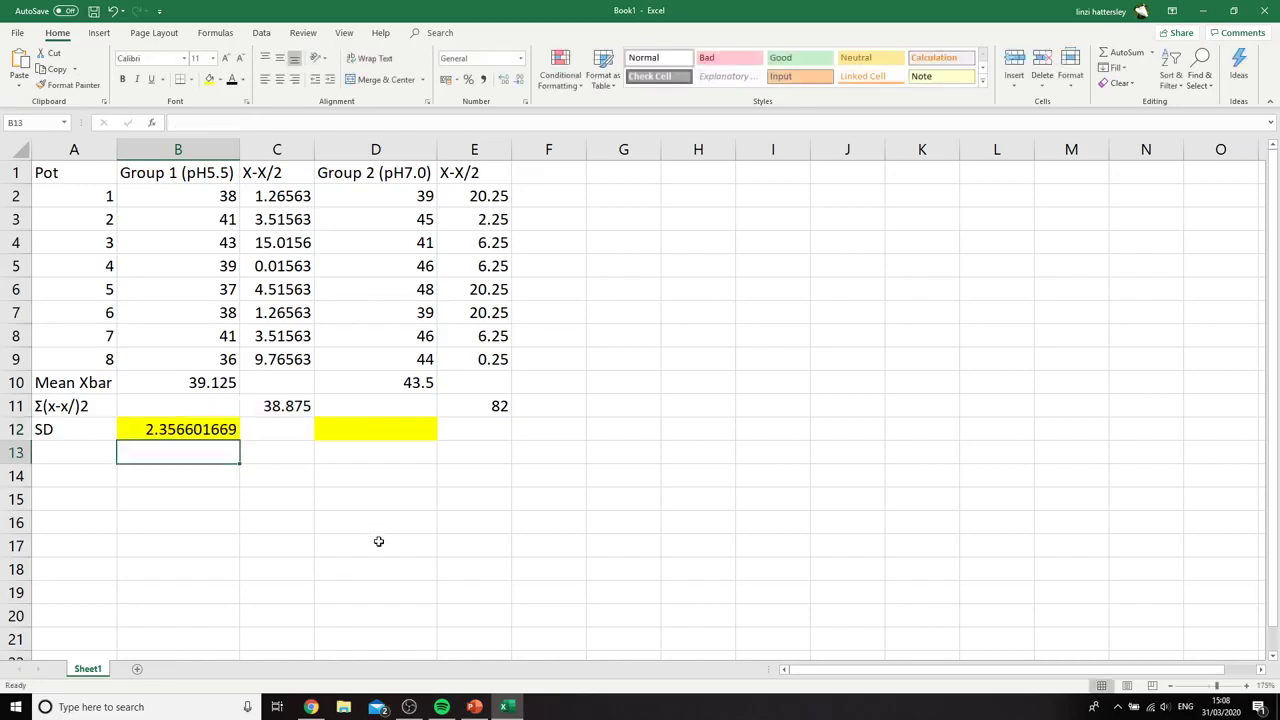
Calculate the Group 2 standard deviation in cell D12 with the formula =SQRT((E11/A8))
click(365, 434)
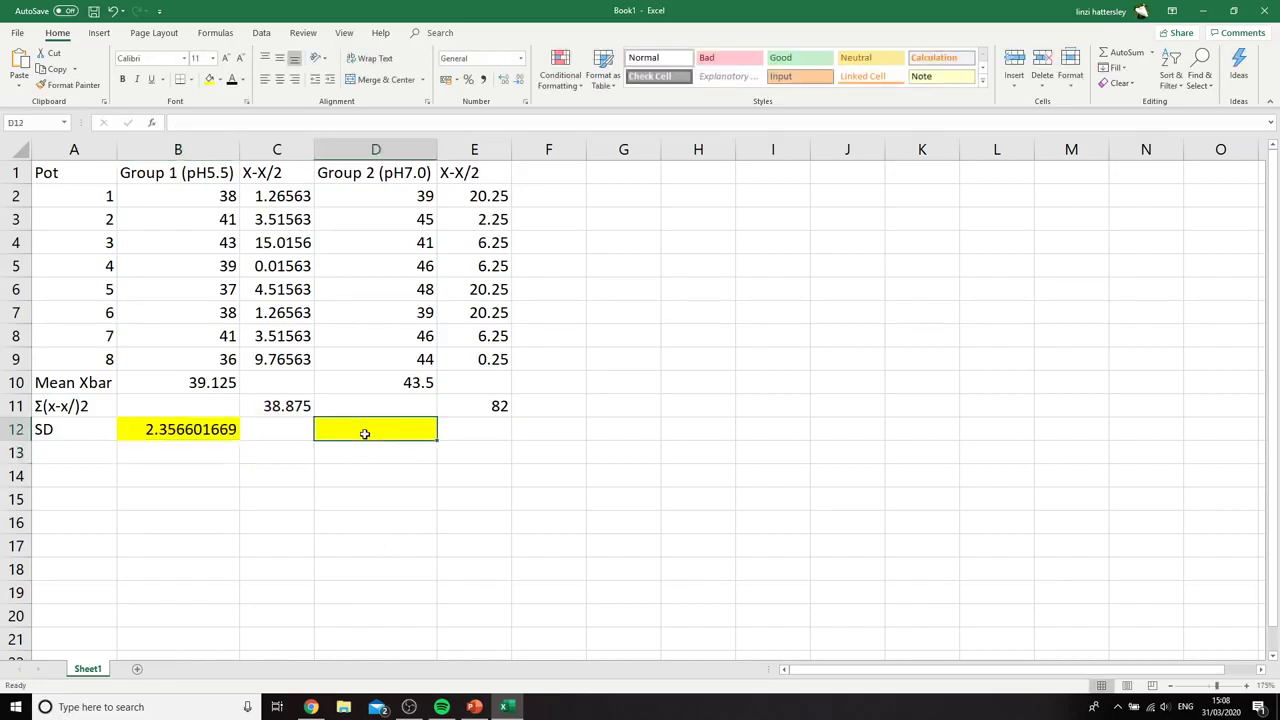
text(=)
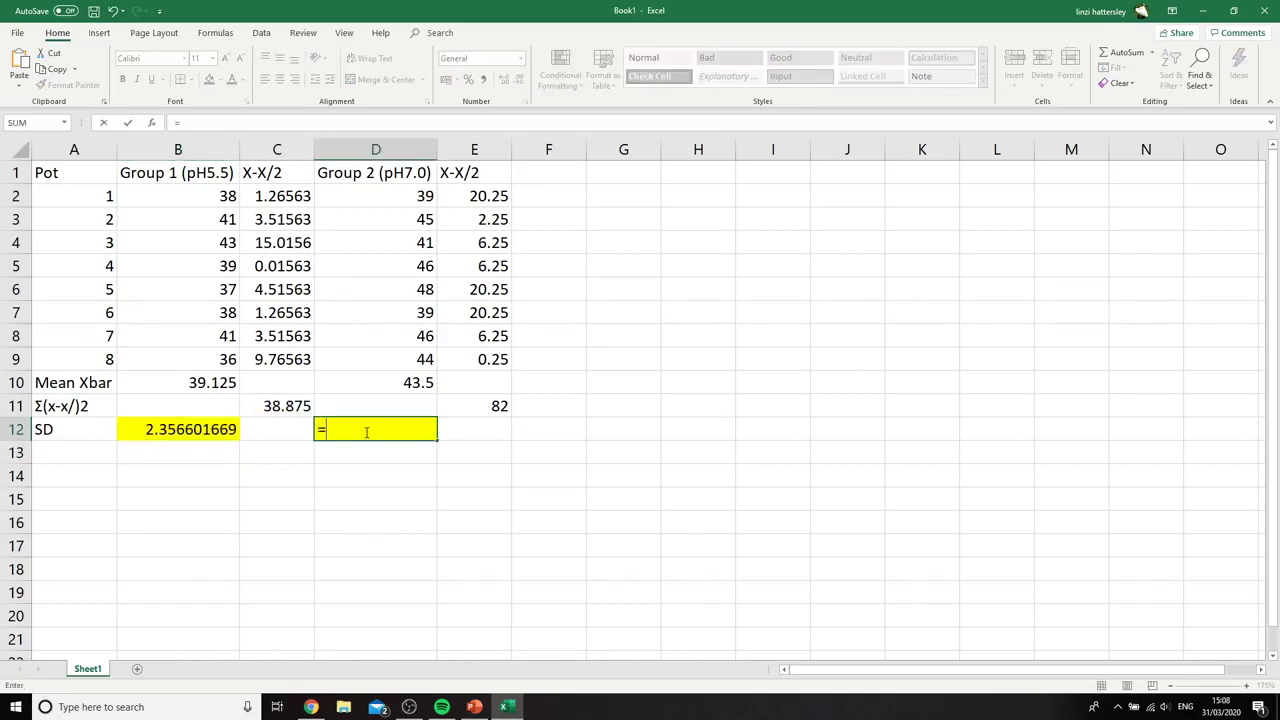
text(SQRT)
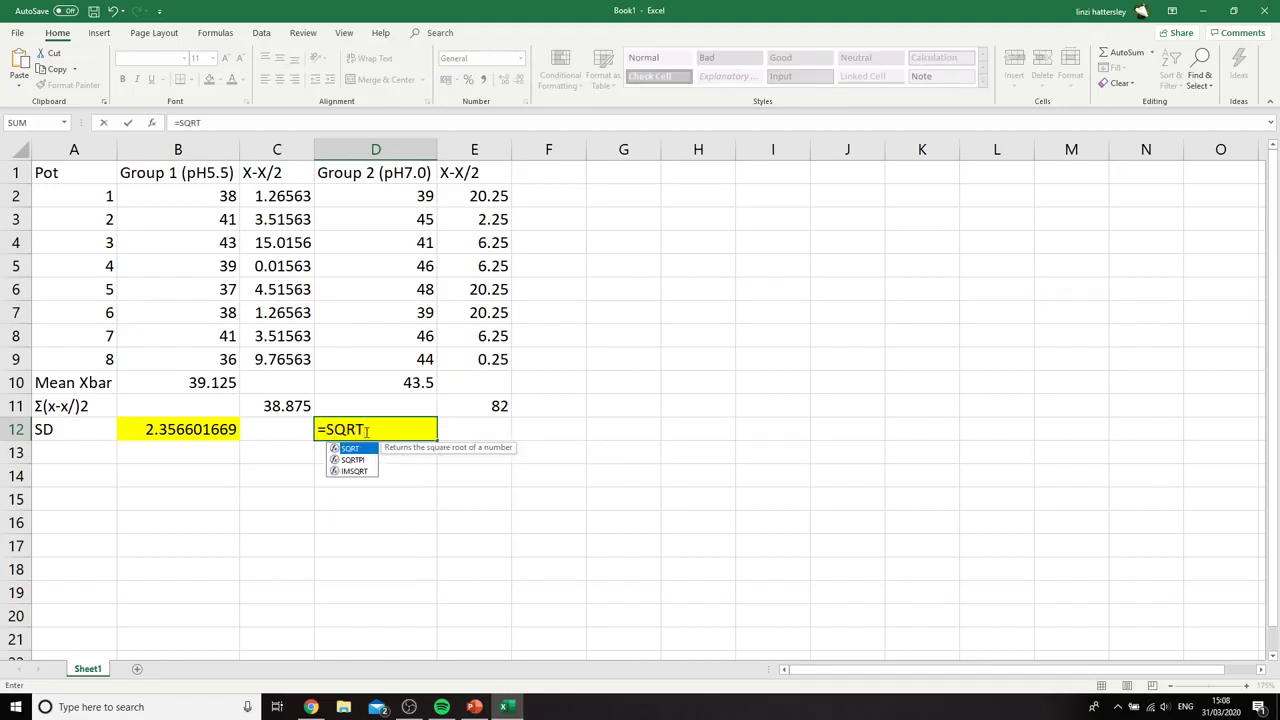
text((()
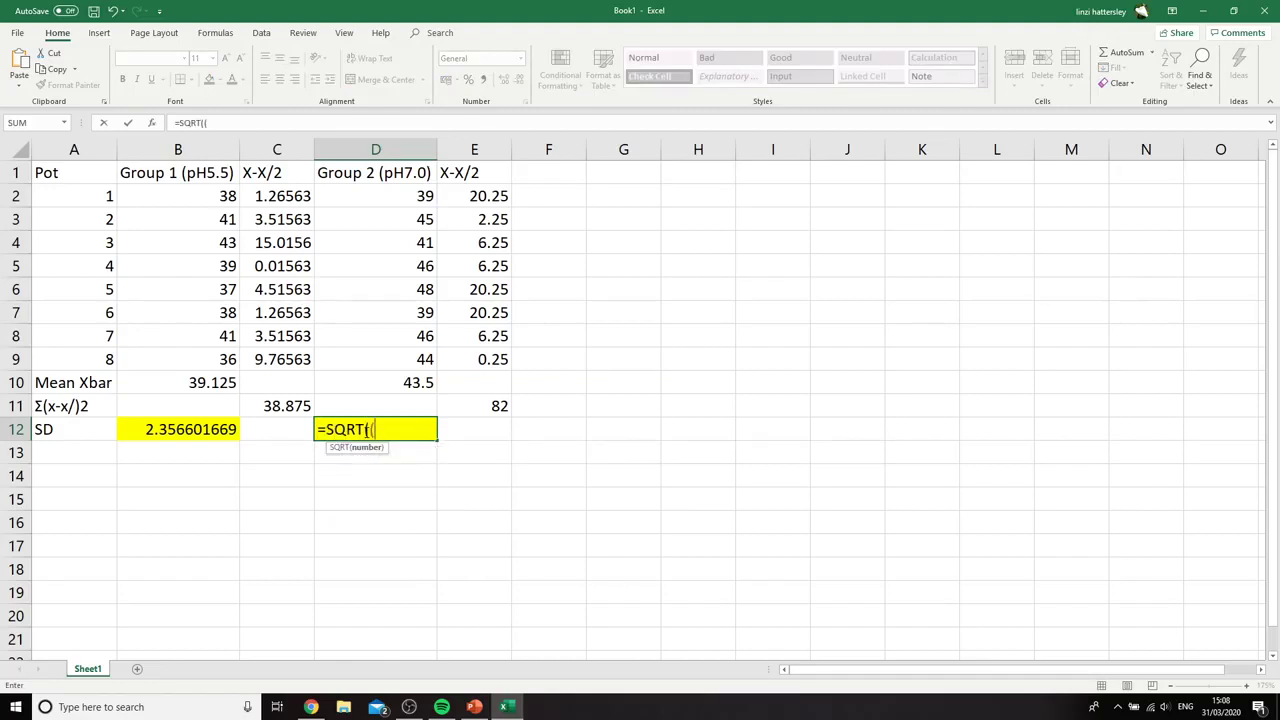
text(()
click(480, 405)
text(/)
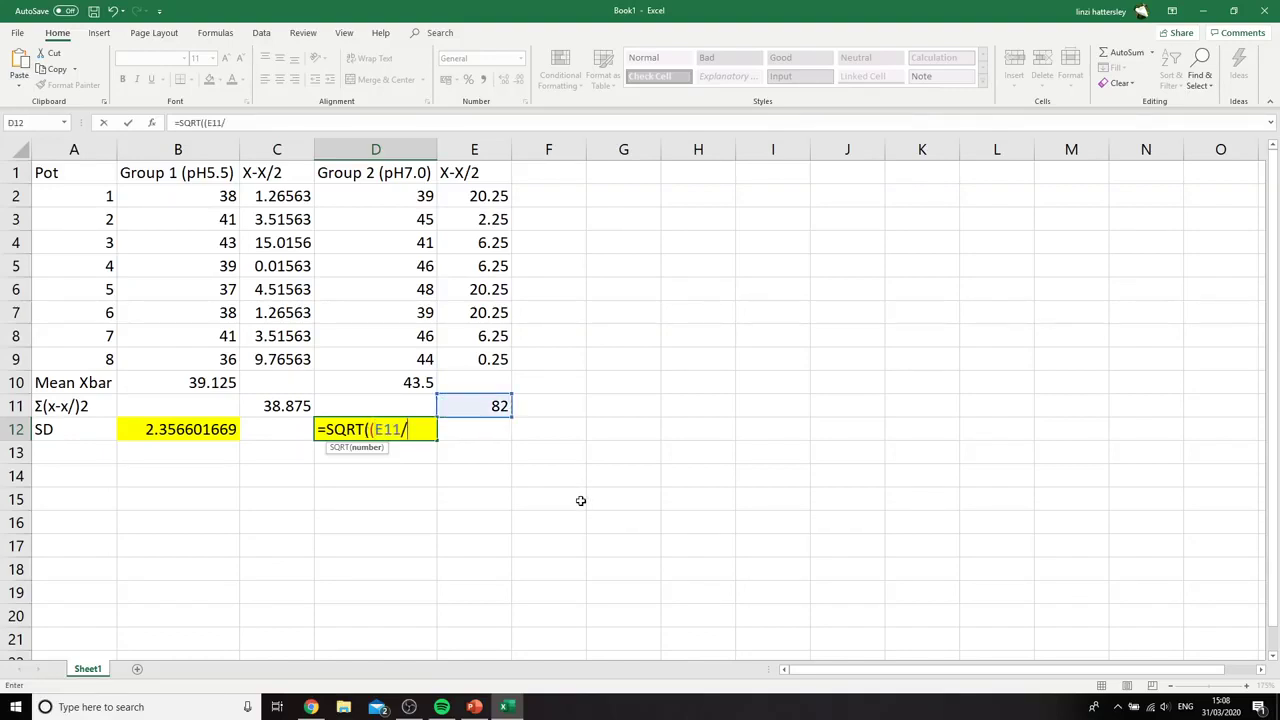
click(96, 338)
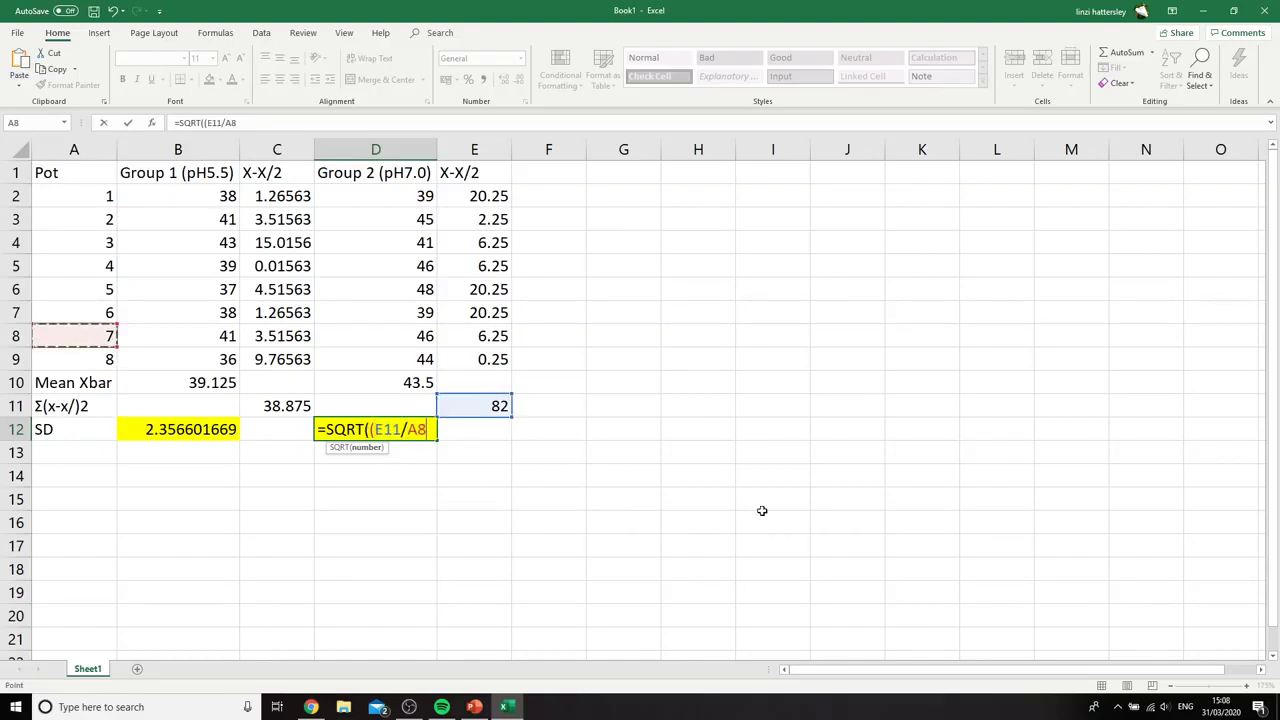
text()))
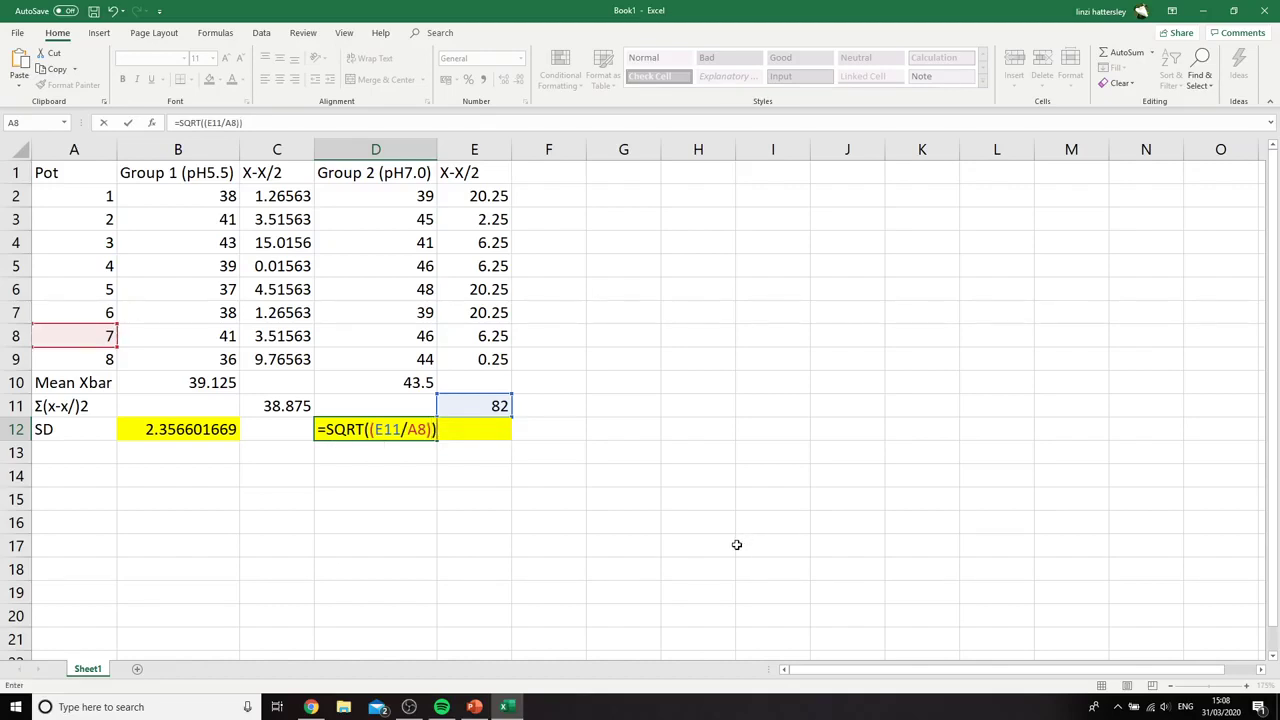
key(Return)
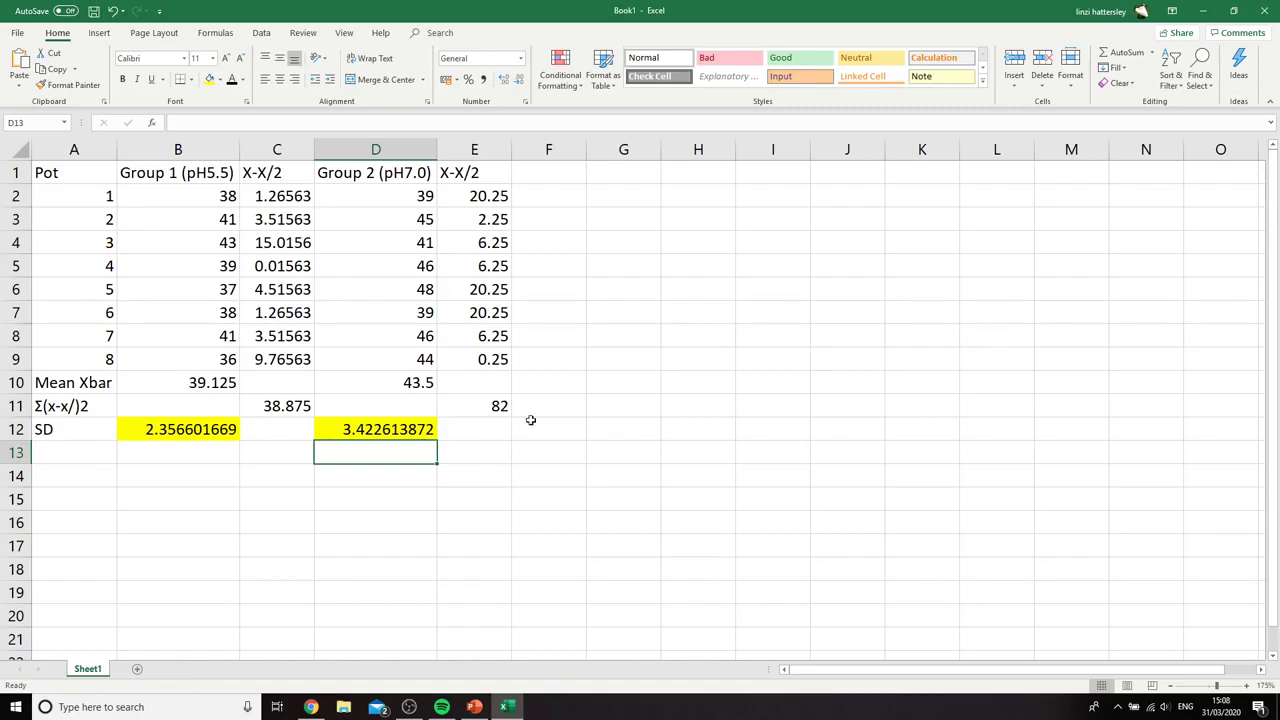
Compare both calculated standard deviations with the worked values on the PowerPoint slide, moving its window over the spreadsheet and away again
drag(0, 12, 829, 117)
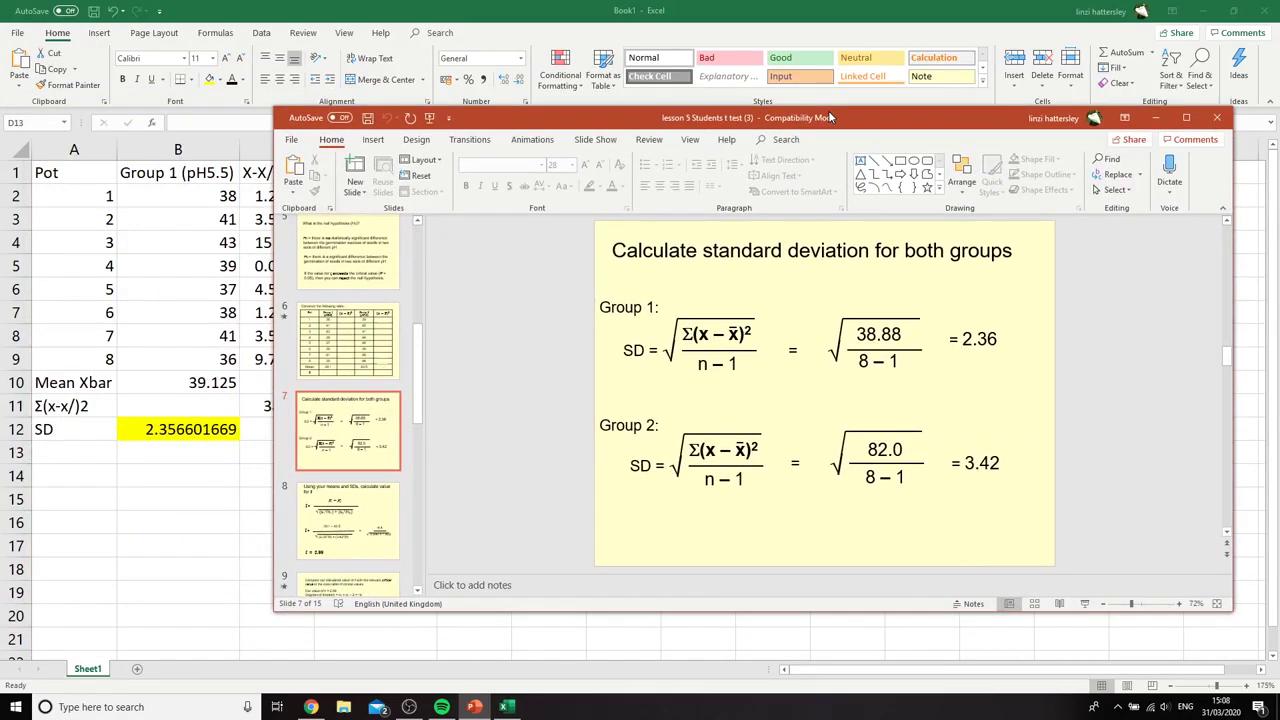
drag(829, 117, 0, 132)
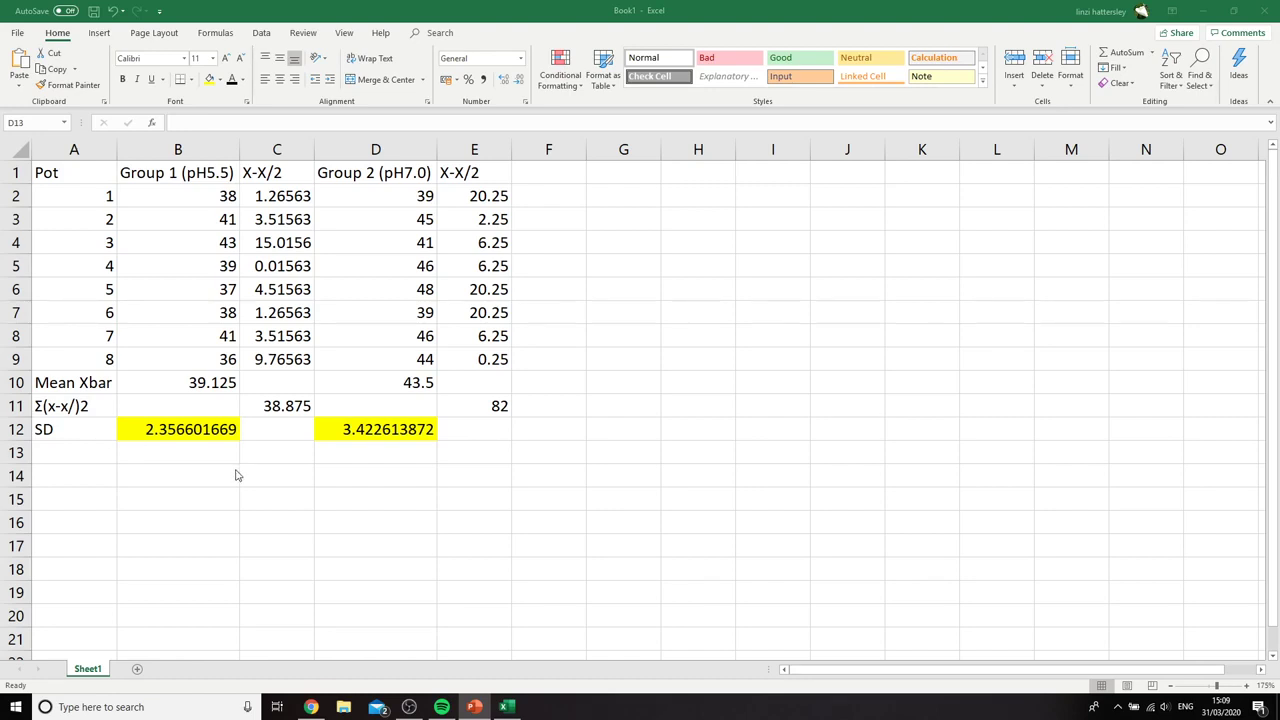
Remove the yellow fill from cells B12 to D12 in the SD row
drag(177, 429, 366, 429)
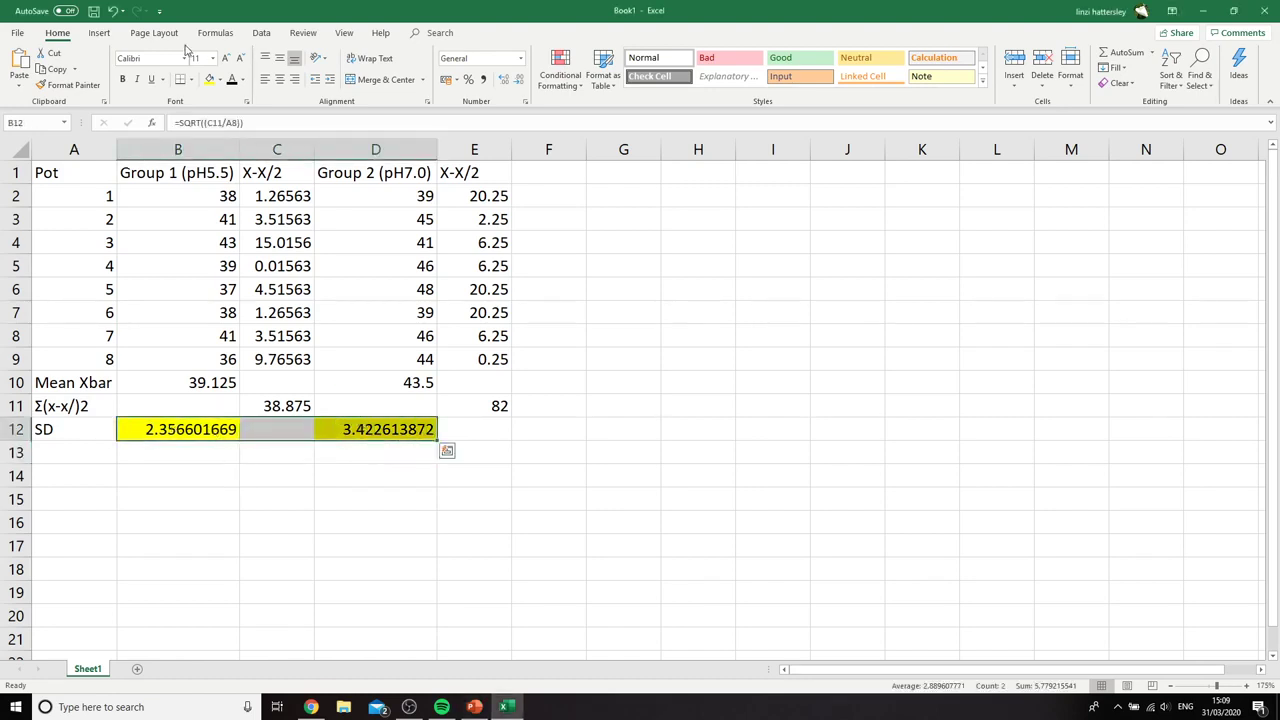
click(220, 80)
click(253, 196)
drag(360, 498, 361, 518)
Arrange the Excel workbook side by side with the PowerPoint presentation showing slide 8 on calculating the value for t
click(474, 707)
drag(791, 257, 0, 12)
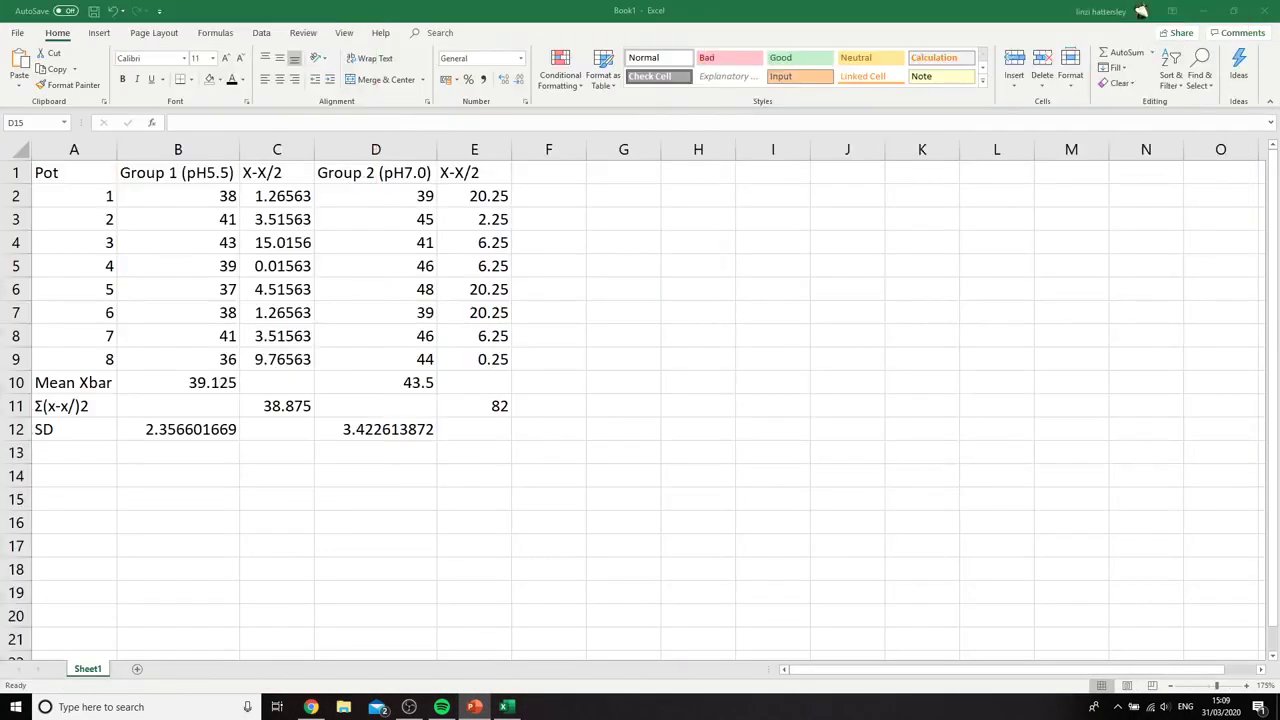
click(66, 478)
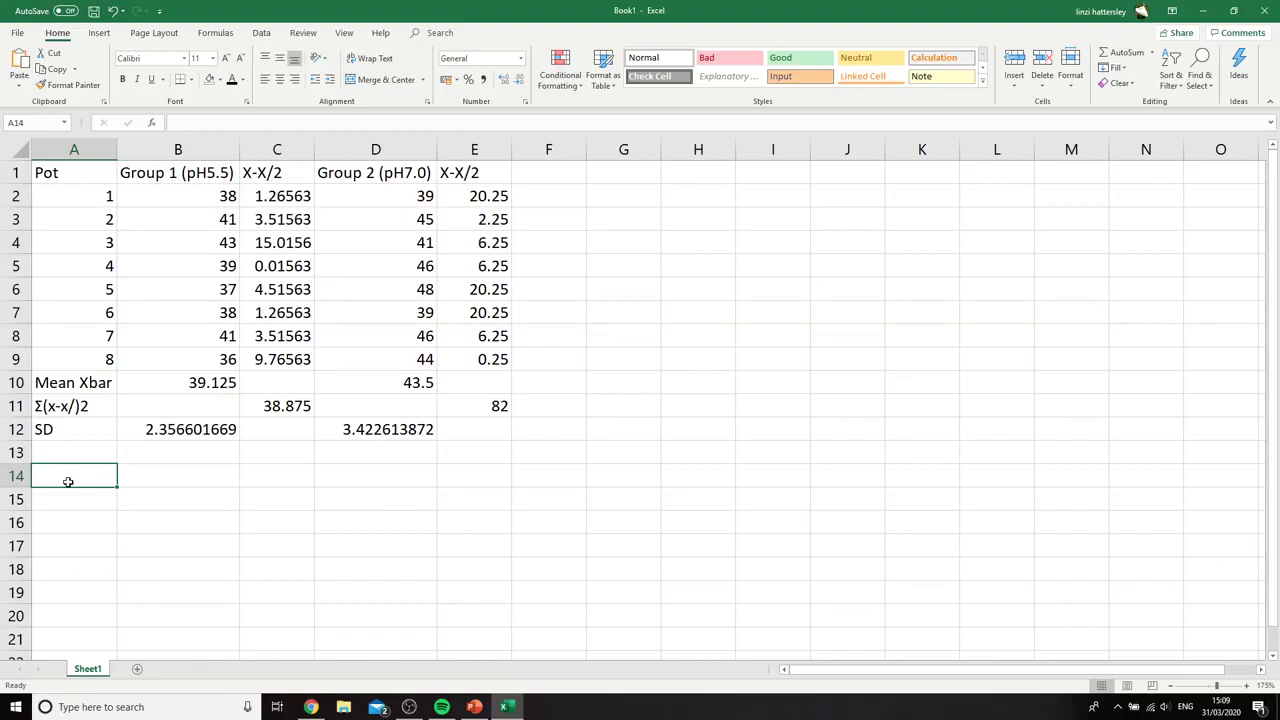
drag(0, 200, 1103, 340)
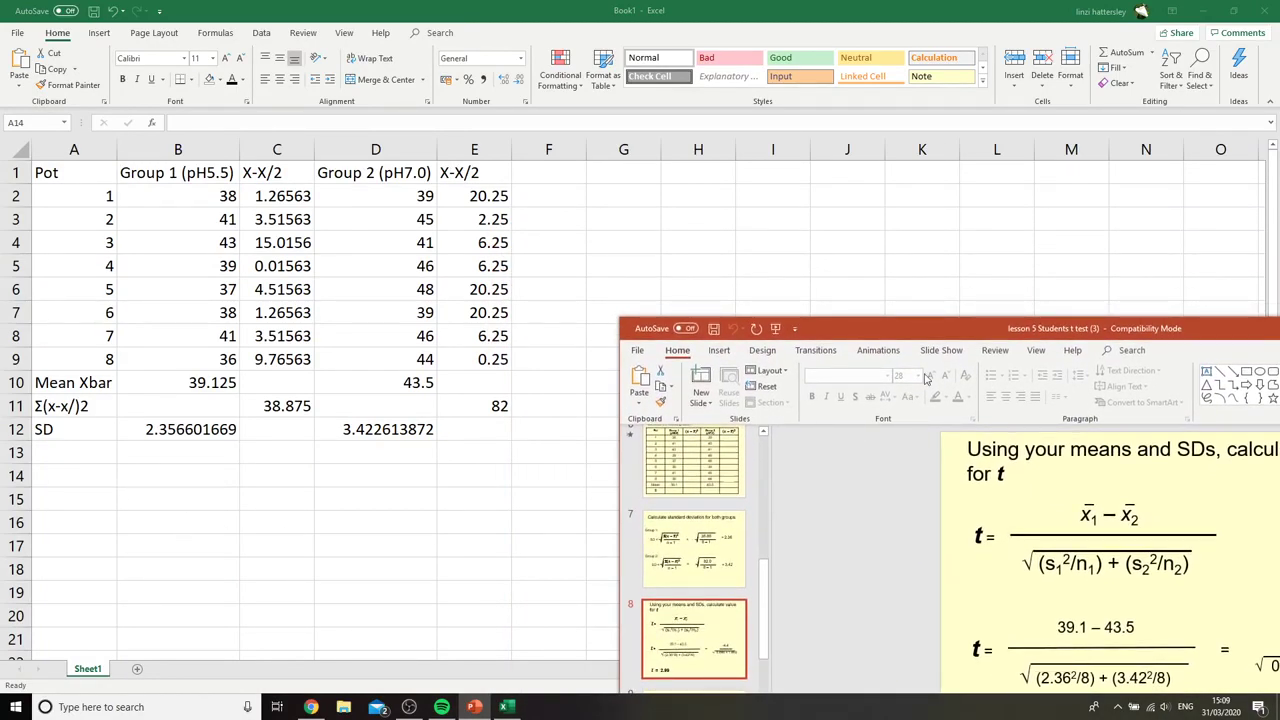
drag(937, 331, 1279, 712)
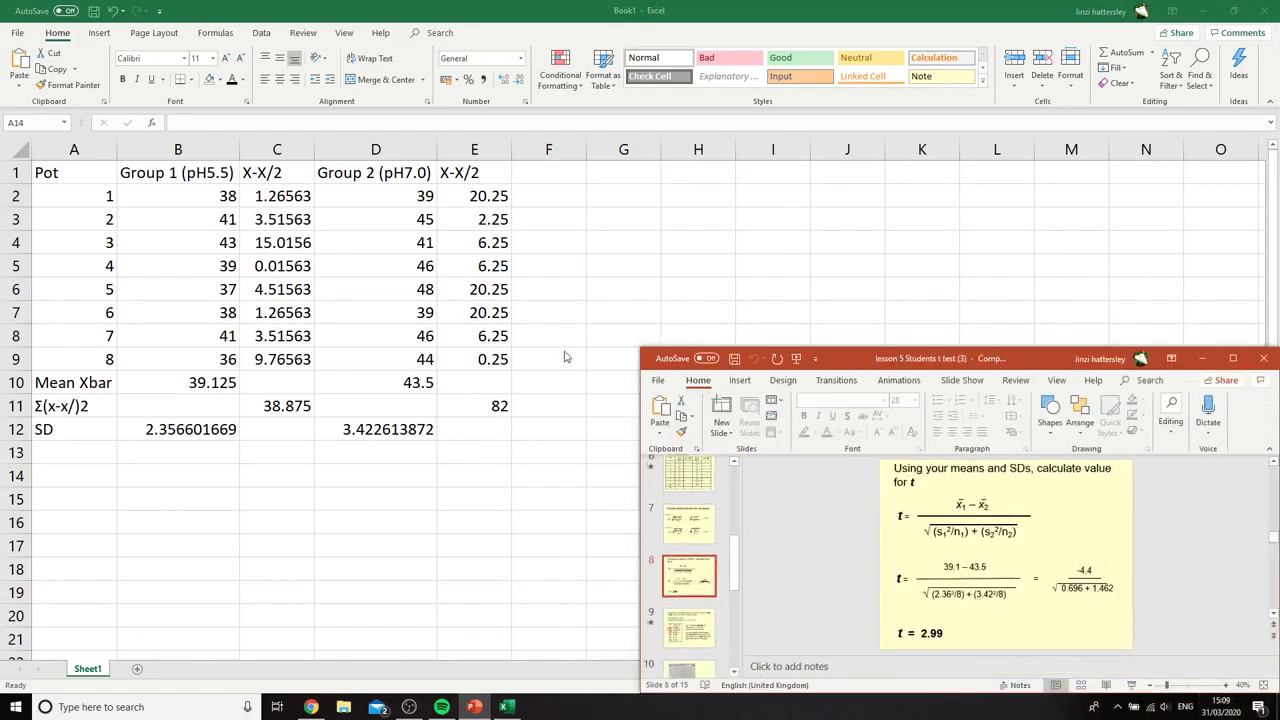
drag(1008, 358, 1279, 340)
click(207, 267)
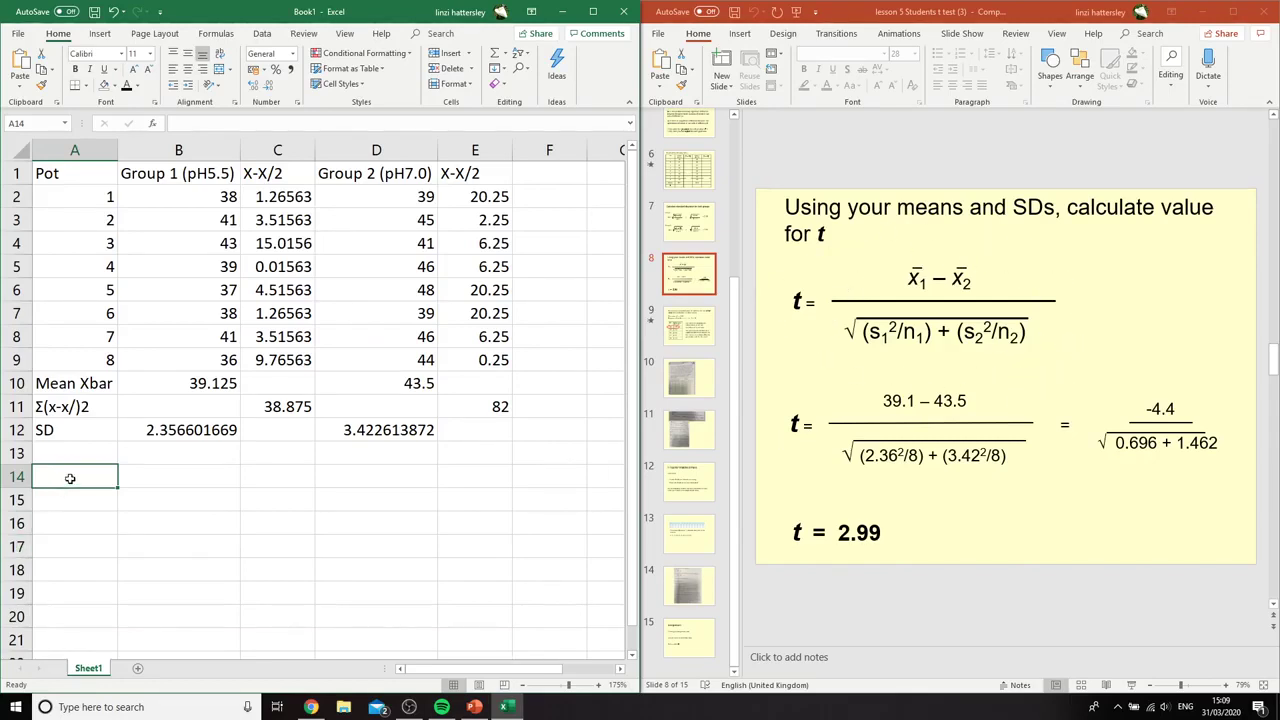
Label cell A14 as X/1 - X/2 and cell A15 as s1^2/n1
text(X)
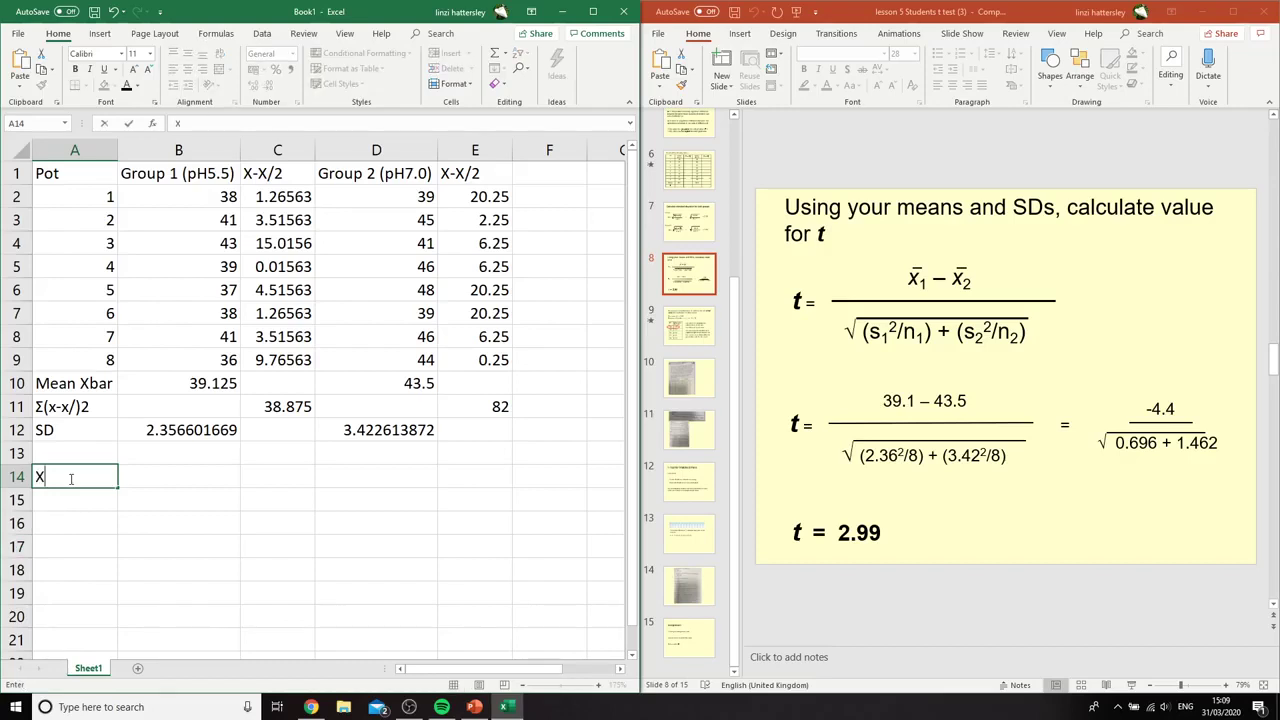
text(/1 - X/2)
key(Return)
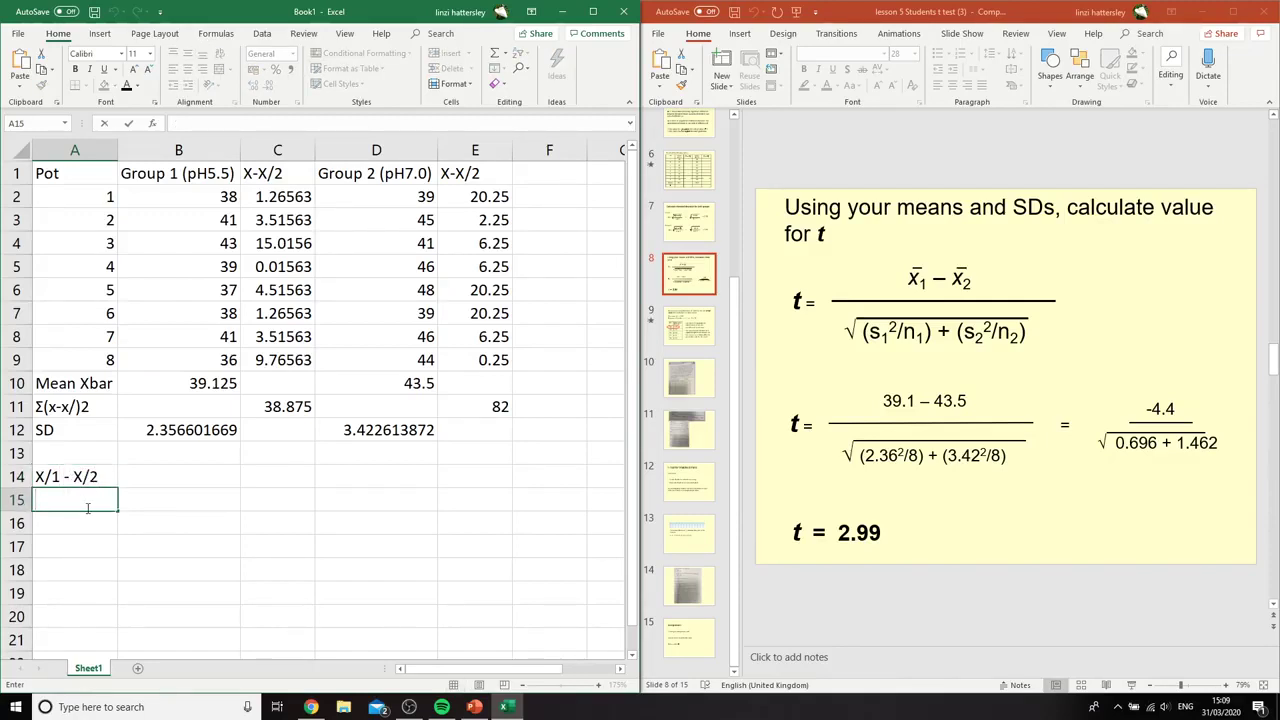
text(s1^2/n1)
click(74, 525)
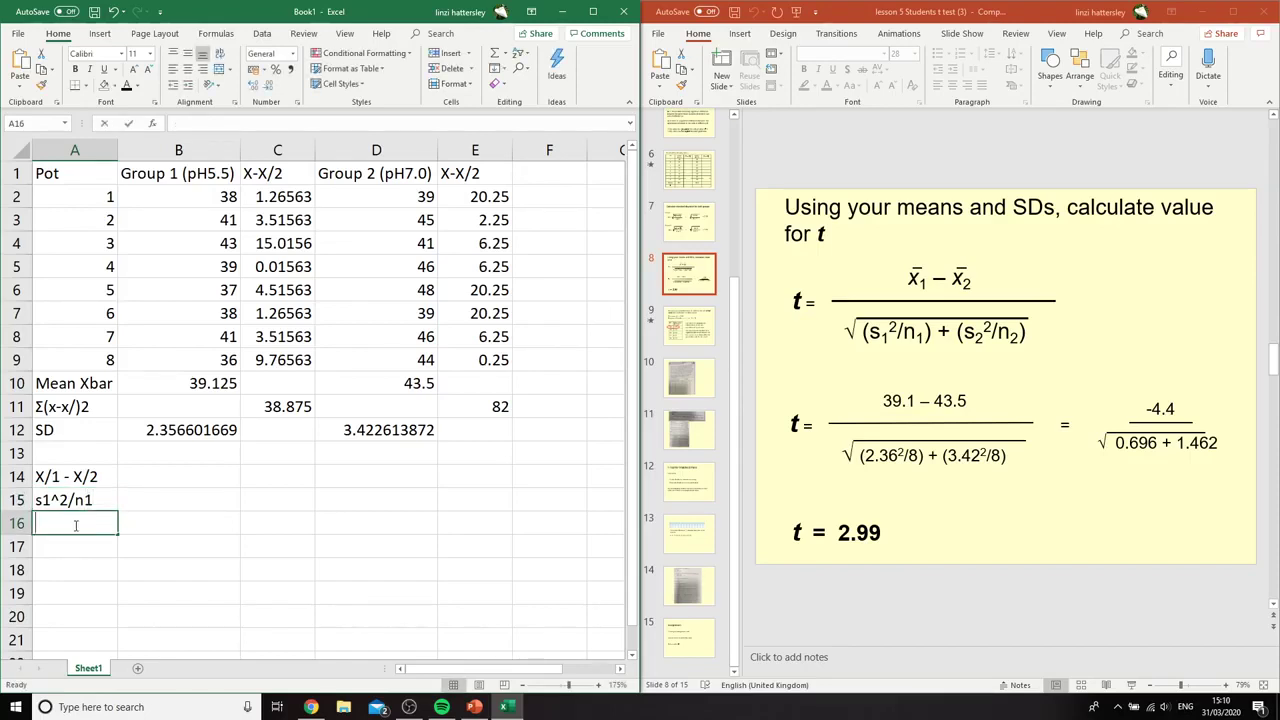
Label cell A16 as s2^2/n2 and cell A17 as SQRT
text(s1)
text(2)
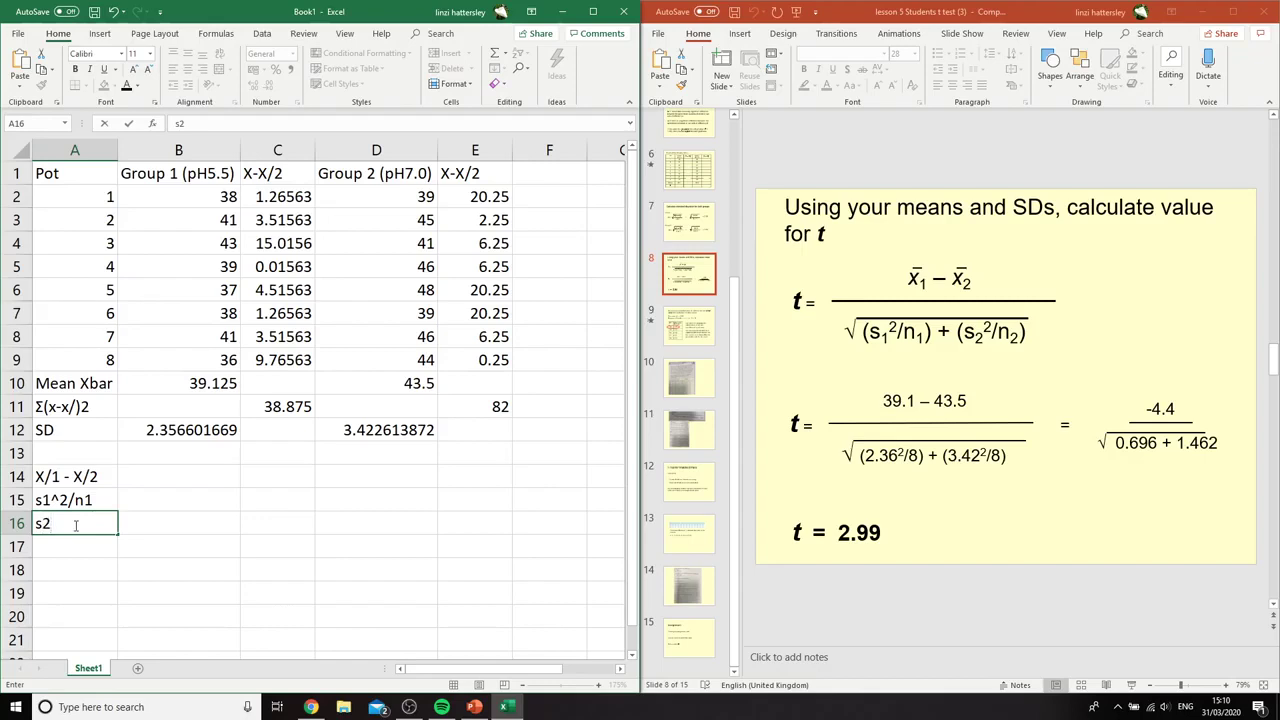
text(^2/n2)
click(921, 332)
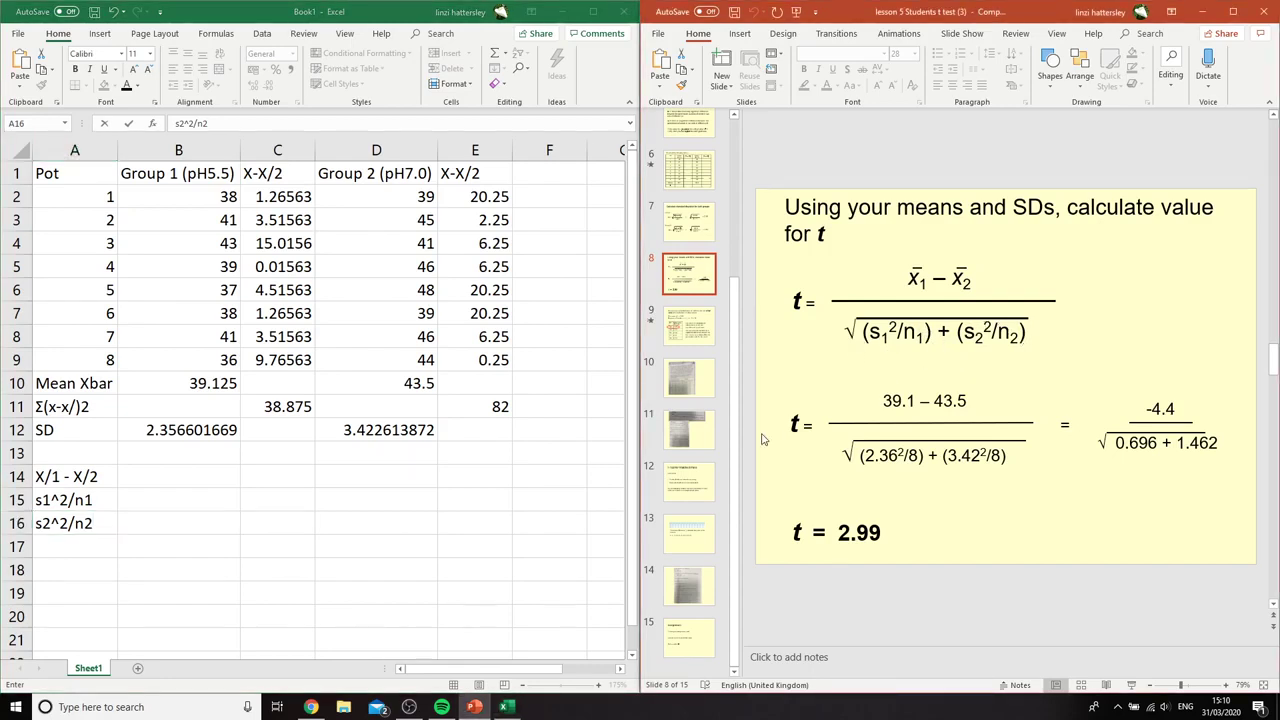
click(200, 517)
key(Return)
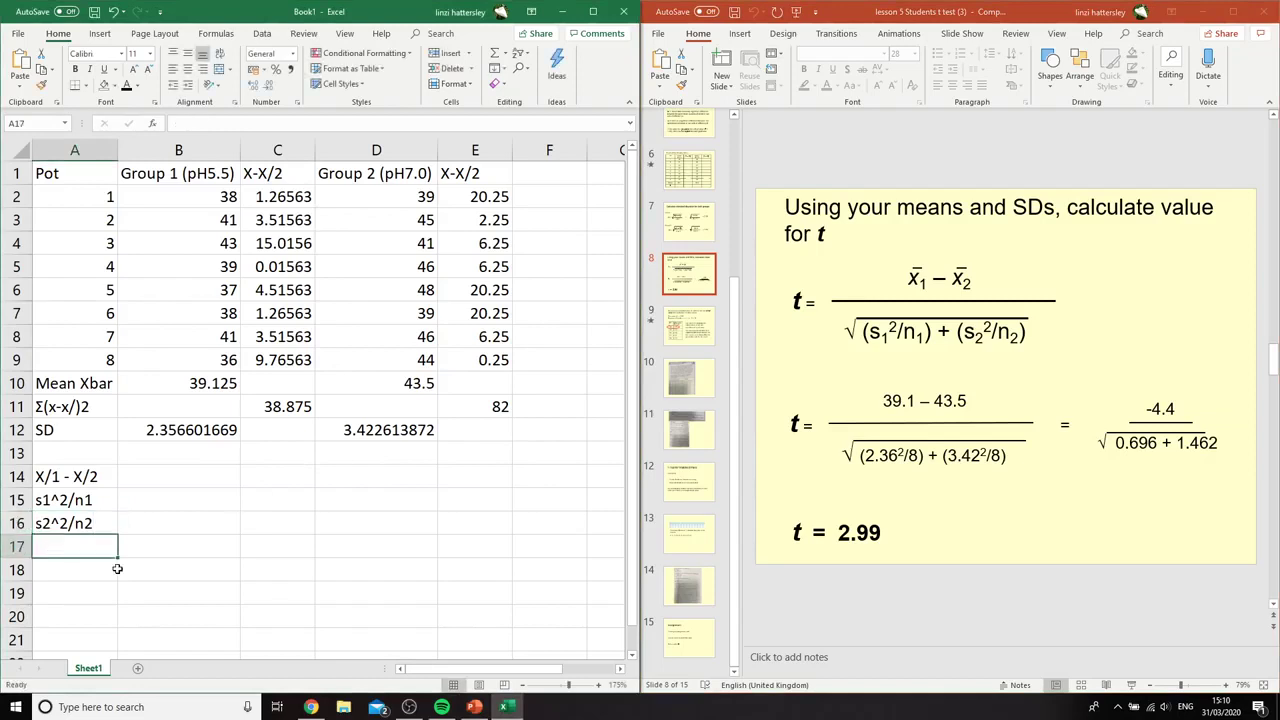
text(SQRT)
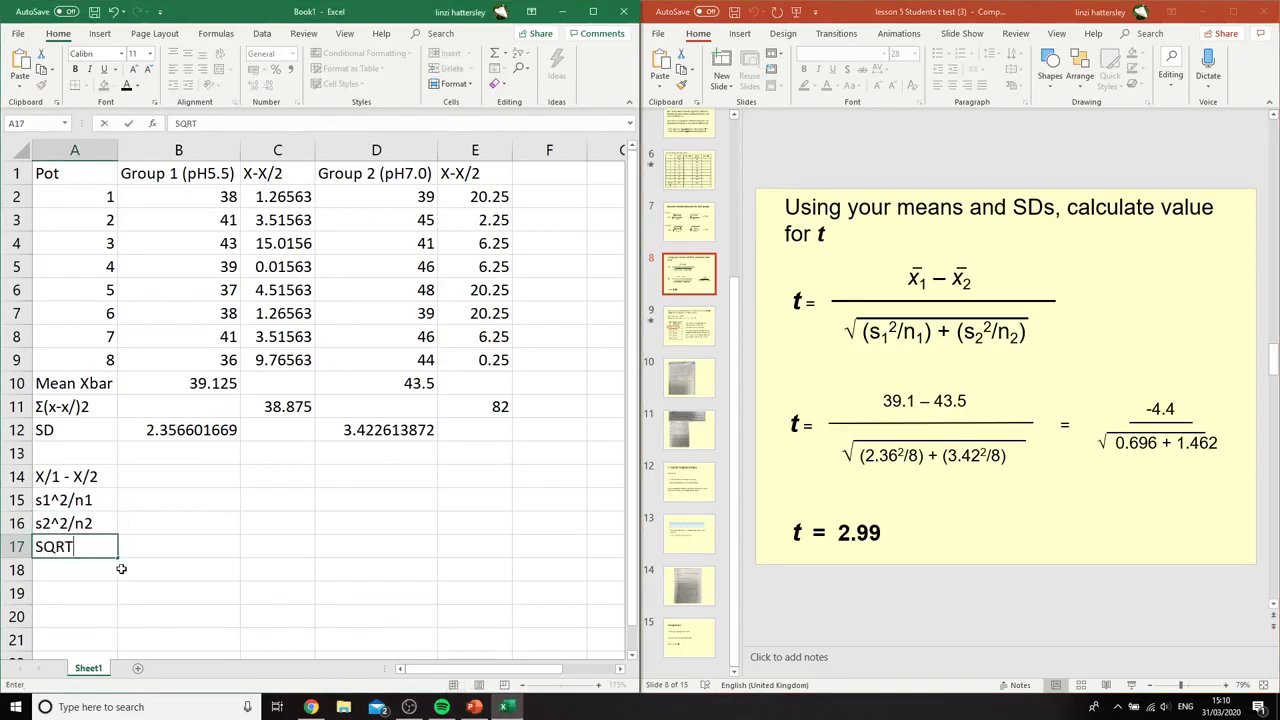
click(163, 551)
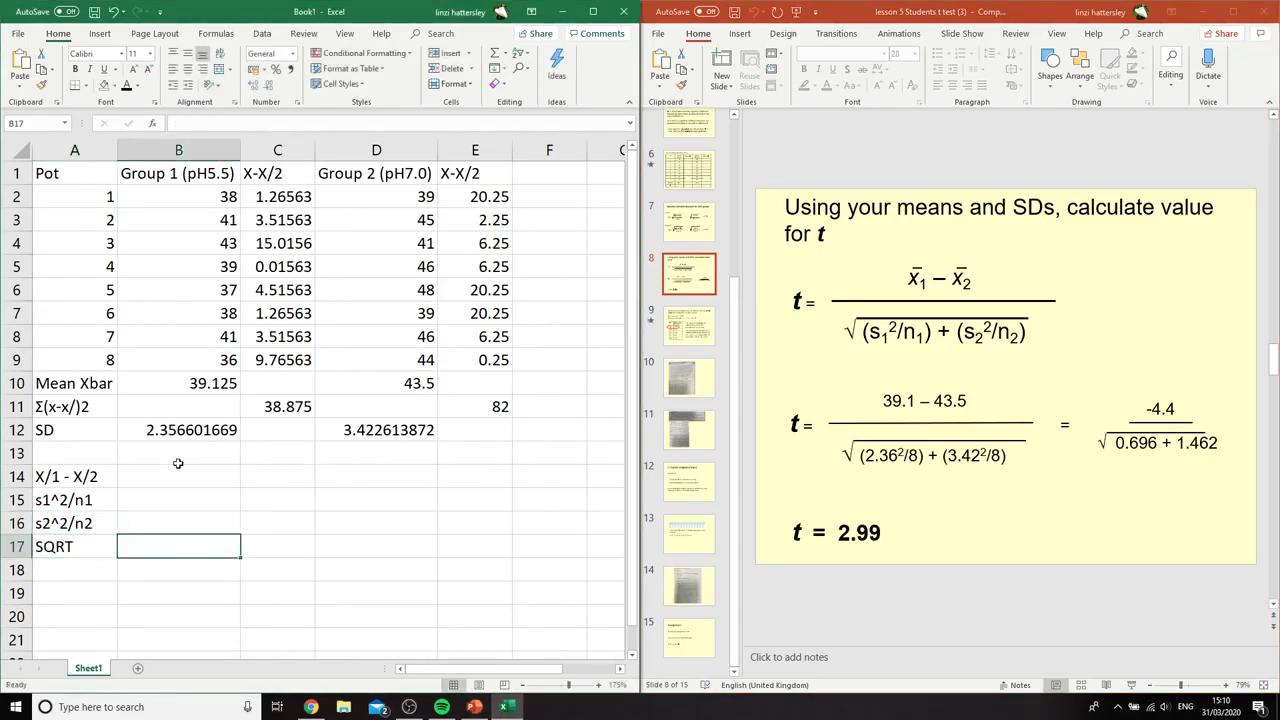
Calculate the difference between the two group means in cell B14 with the formula =B10-D10
click(230, 482)
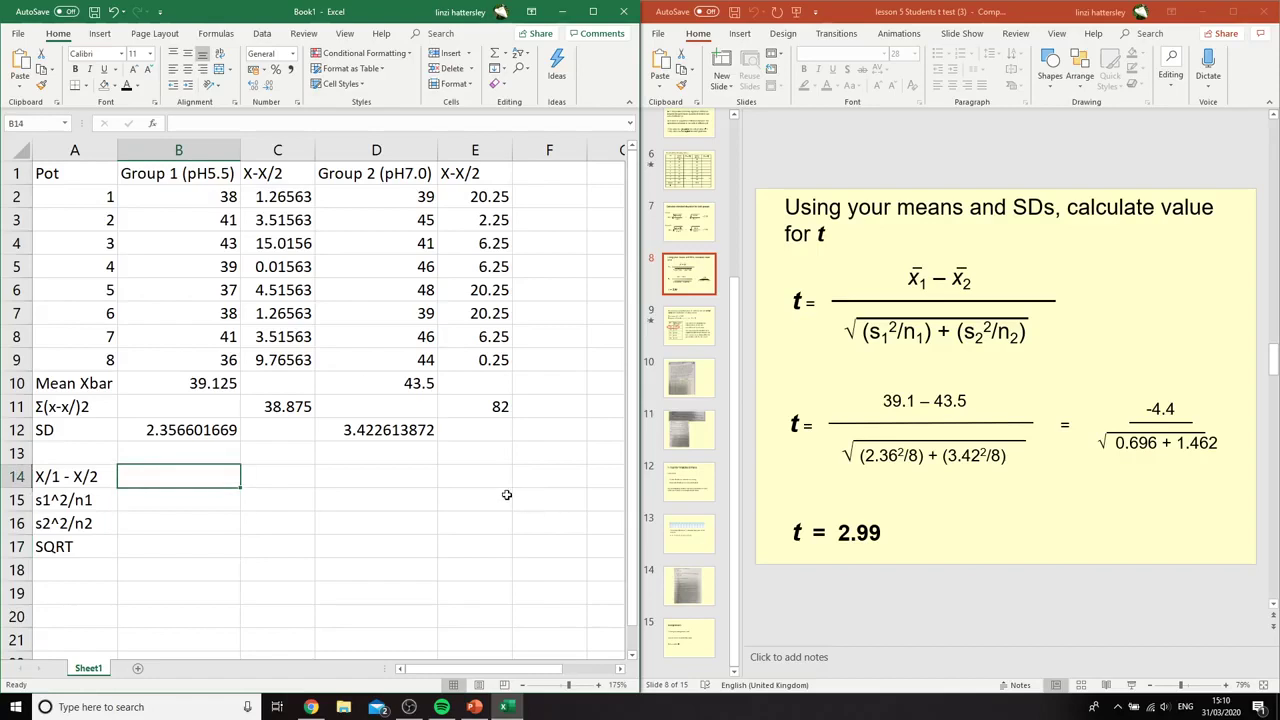
text(=)
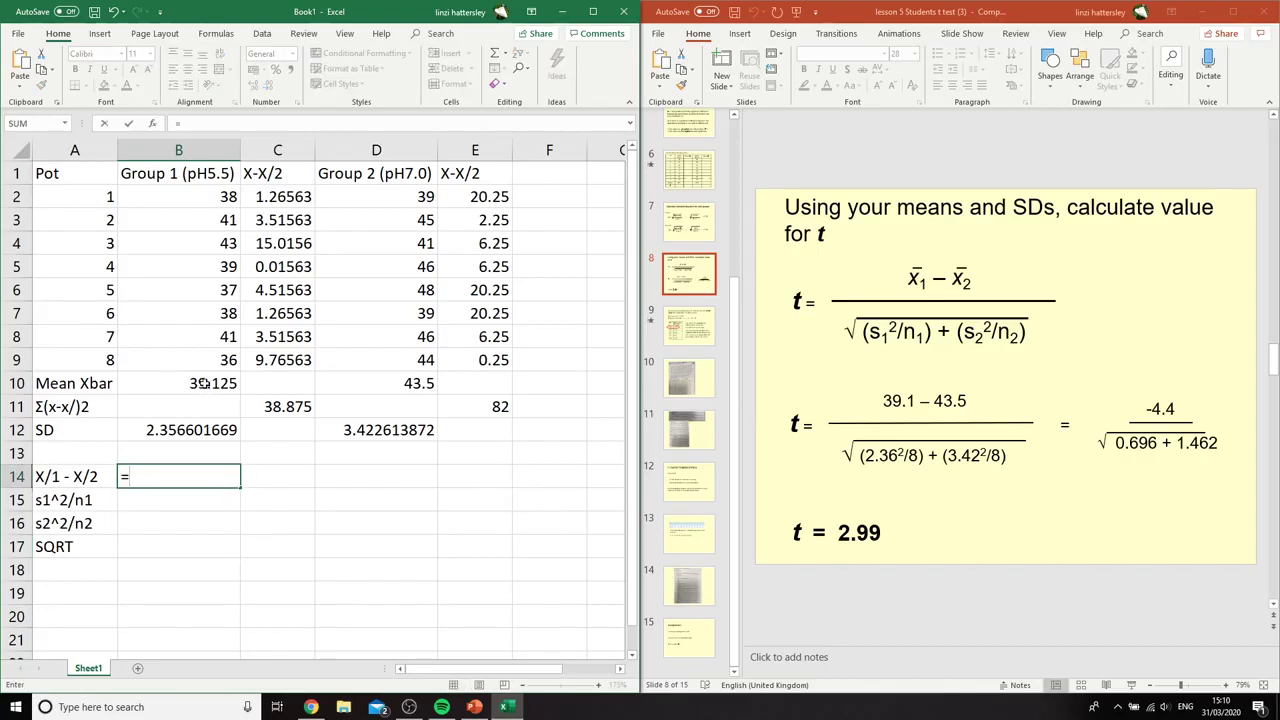
click(203, 383)
text(-)
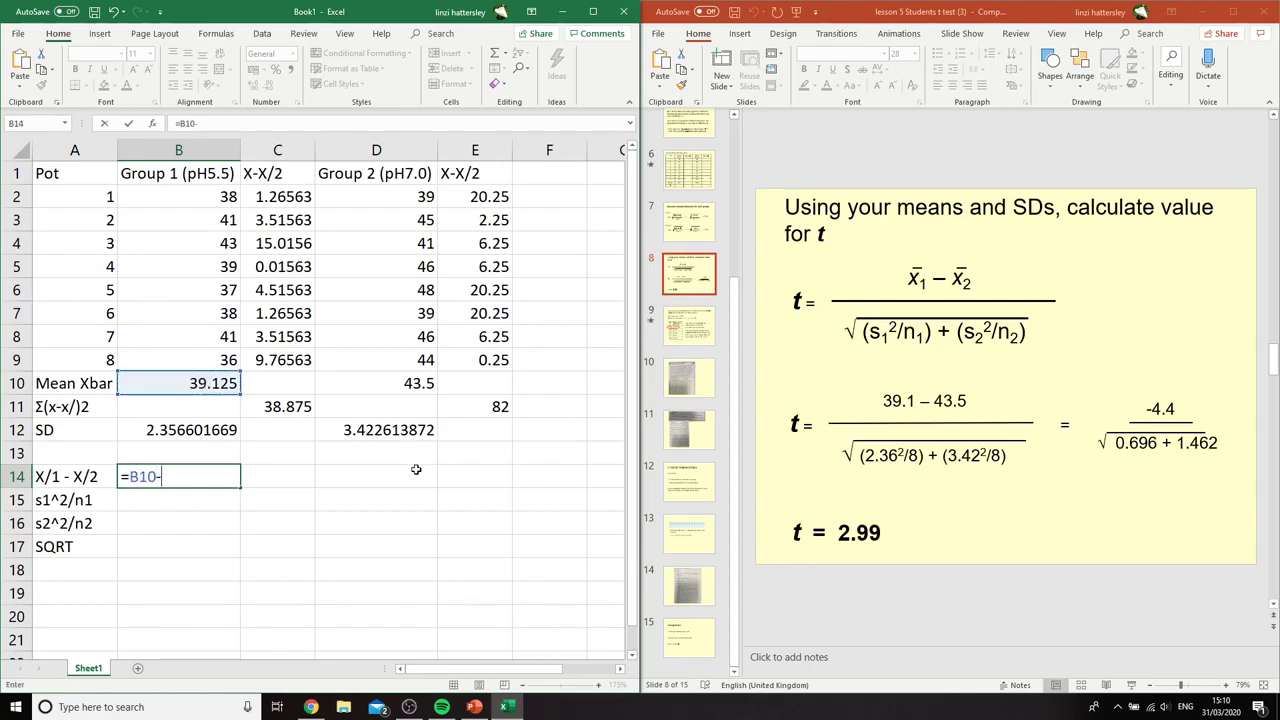
click(391, 386)
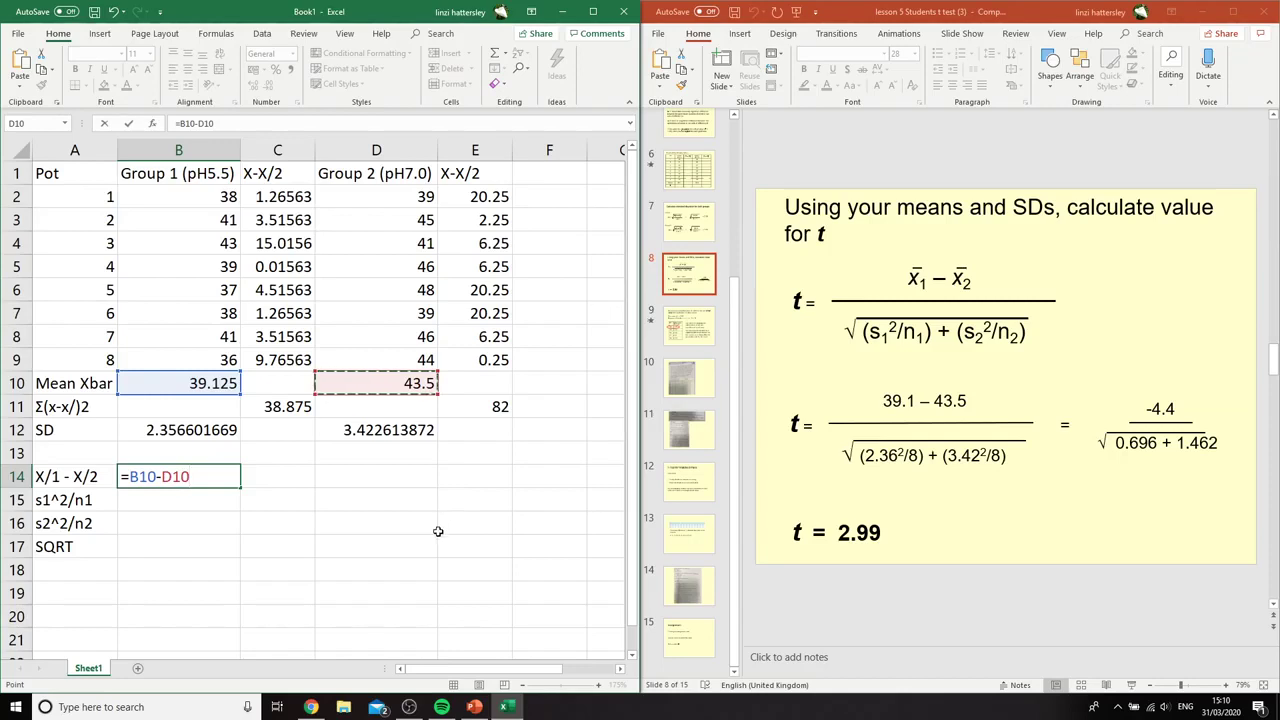
key(Return)
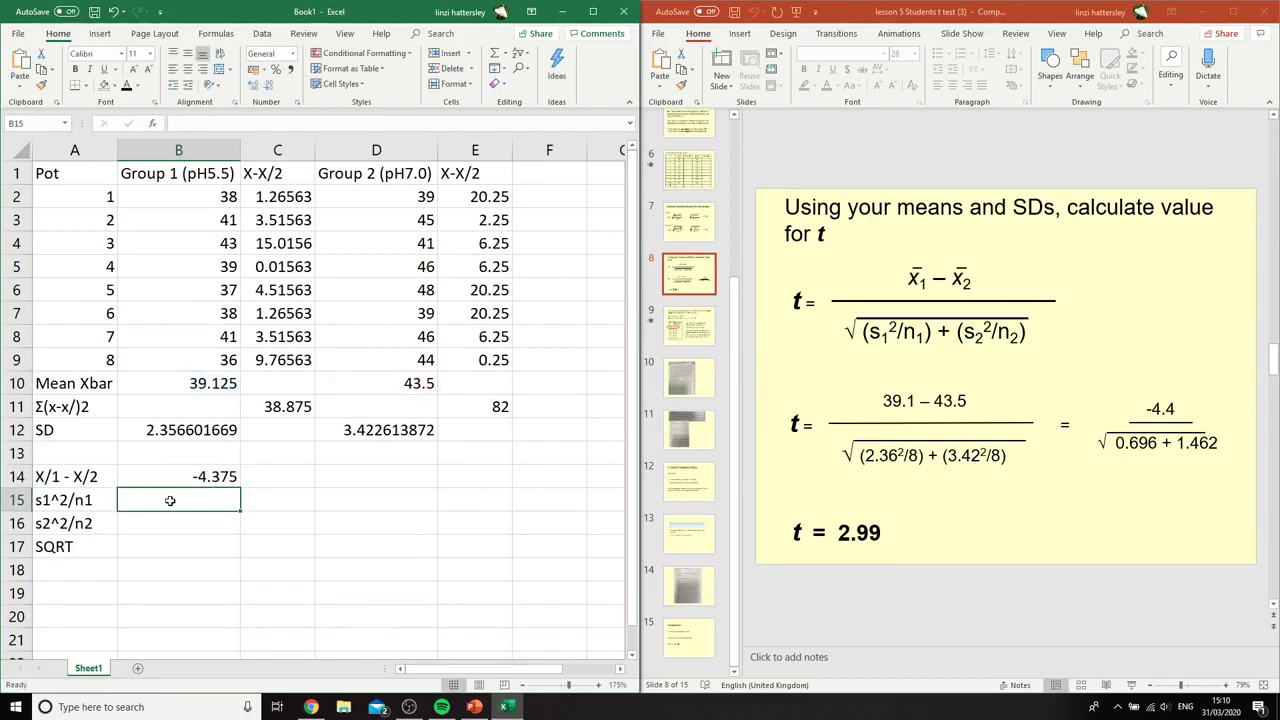
Calculate s1^2/n1 for Group 1 in cell B15 with the formula =(B12^2)/A9
text(=()
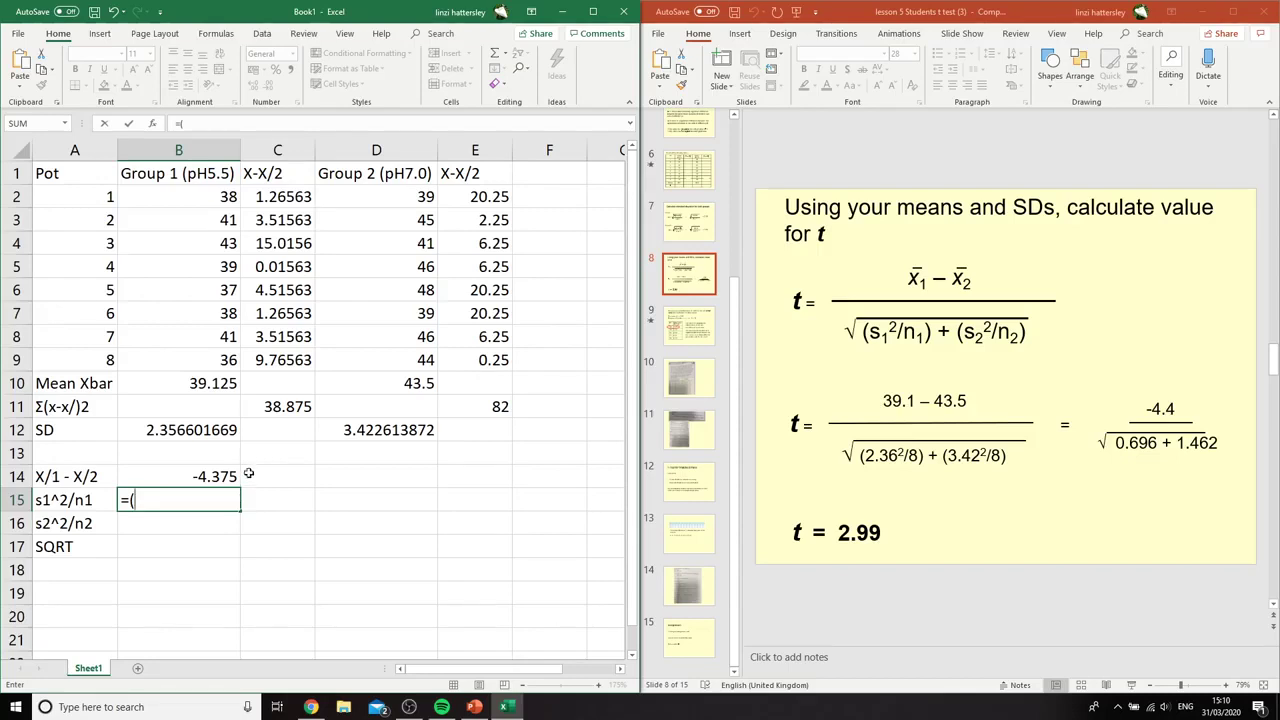
click(210, 436)
text(^2))
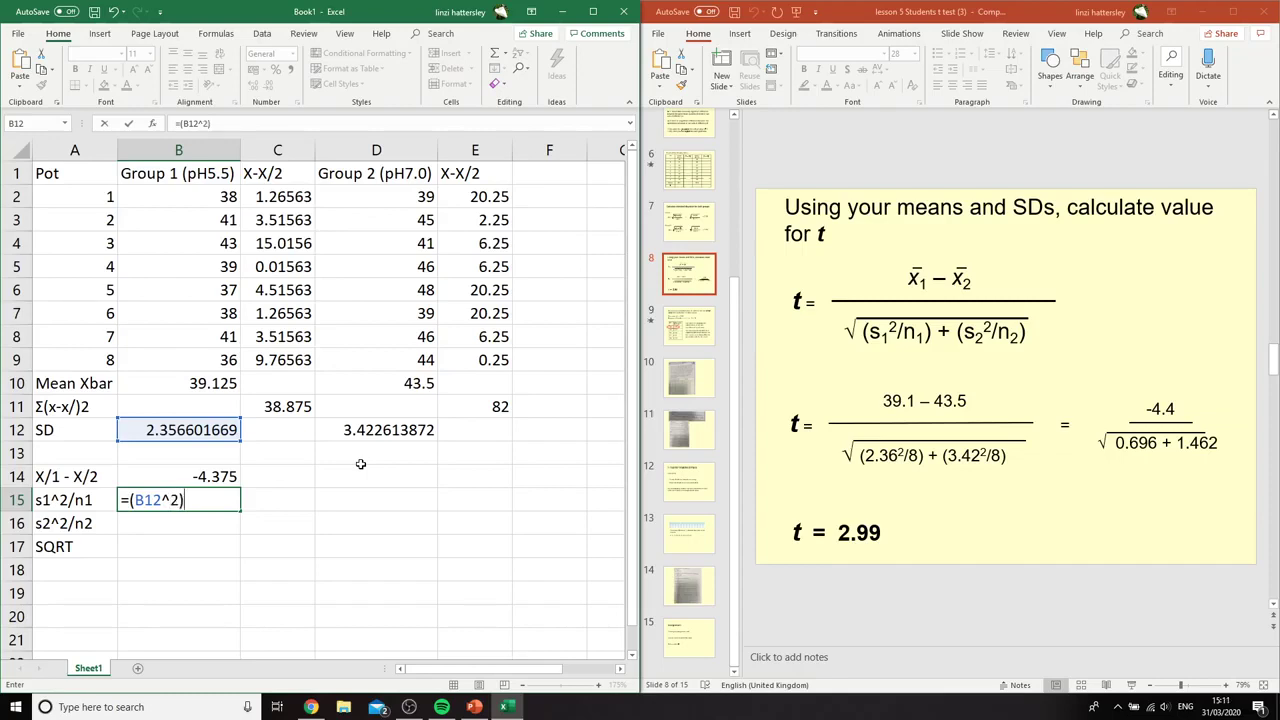
text(/)
click(90, 358)
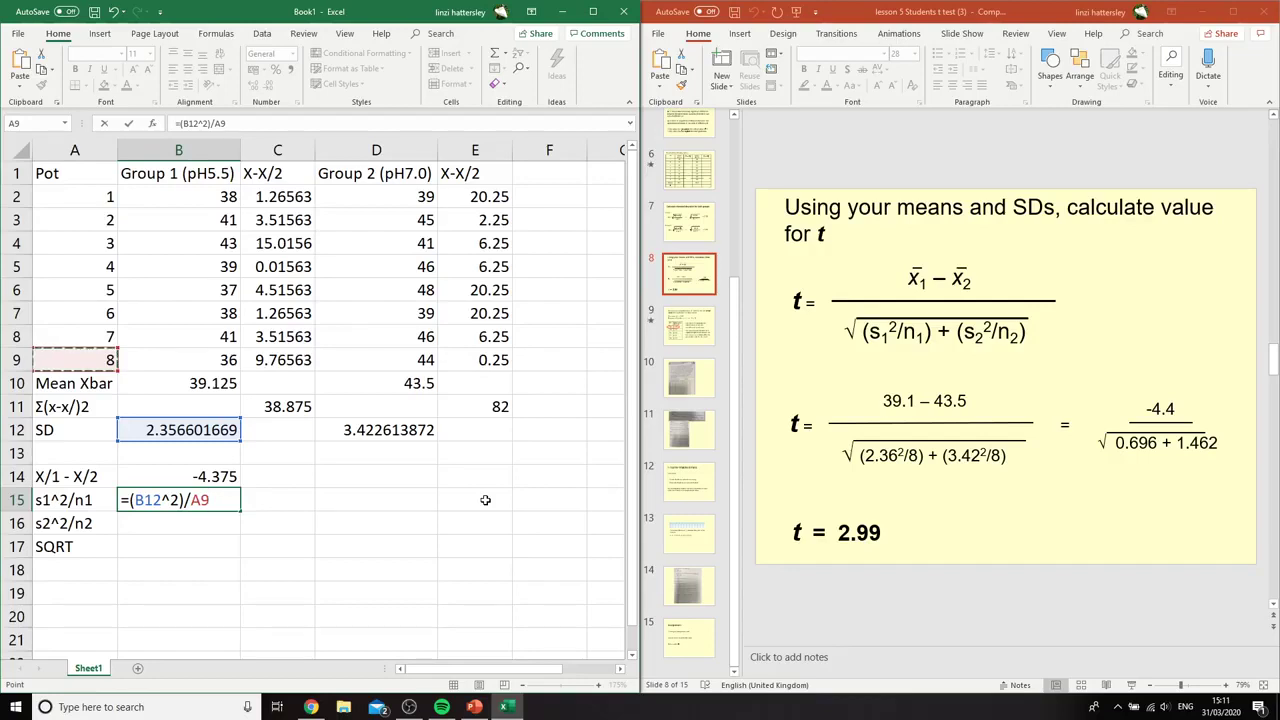
key(Return)
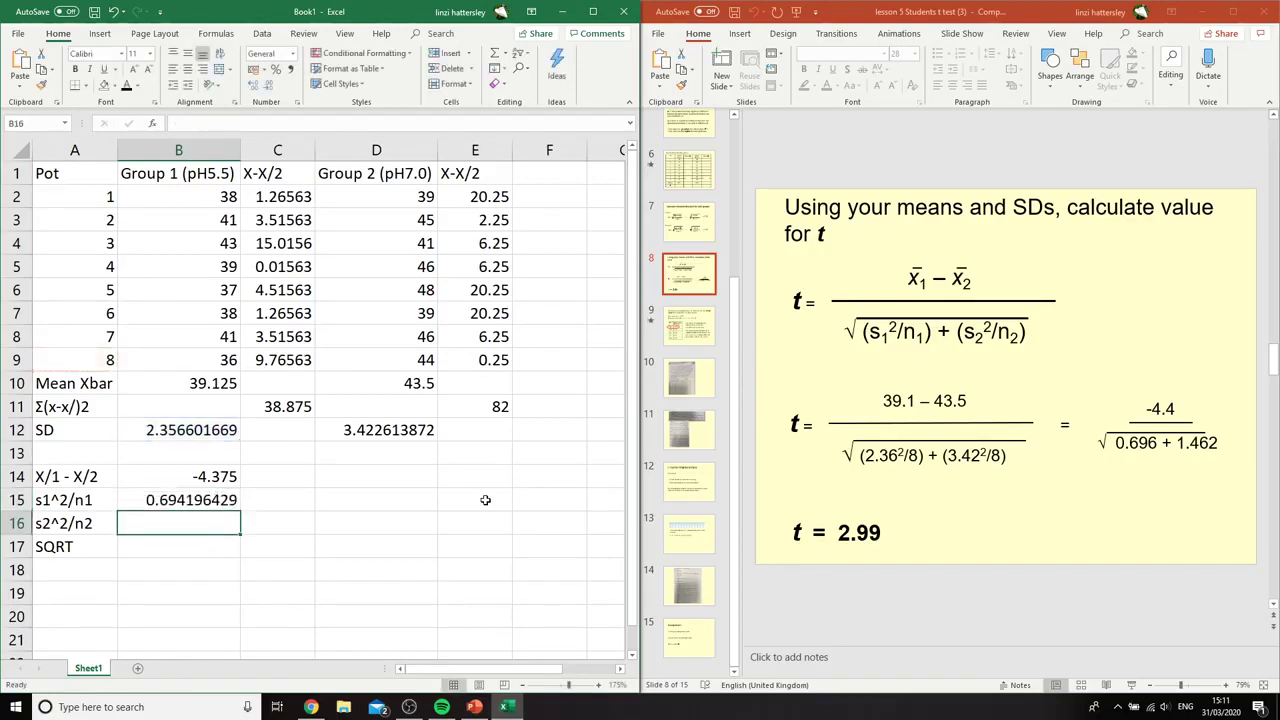
Calculate s2^2/n2 for Group 2 in cell B16 with the formula =(D12^2)/A9
text(=)
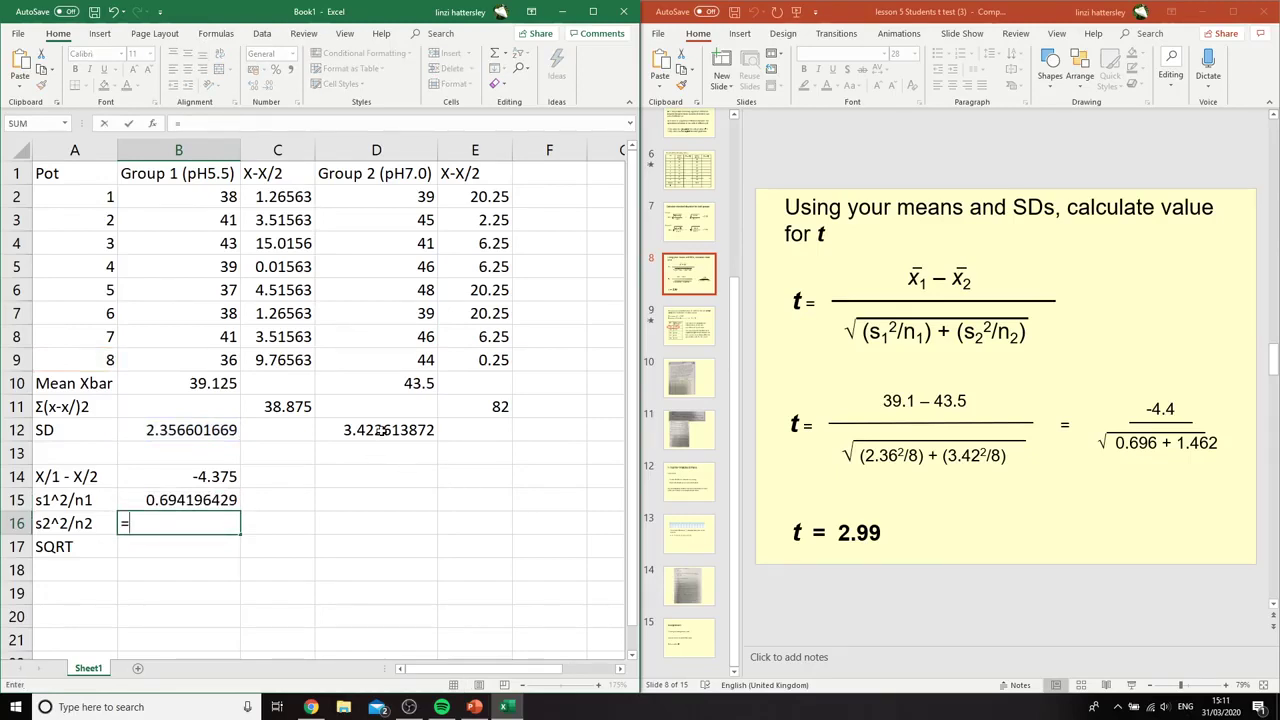
click(381, 430)
key(BackSpace)
key(BackSpace)
key(BackSpace)
click(379, 430)
text(^)
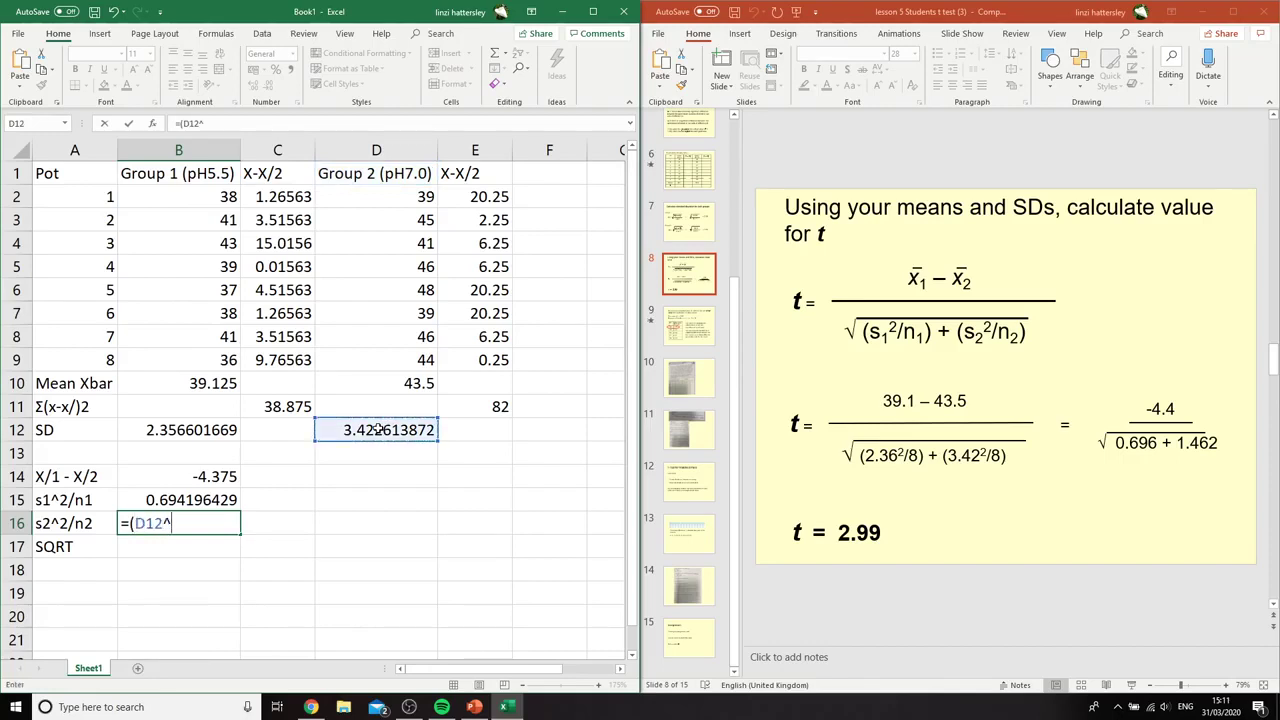
text(2)/)
click(102, 364)
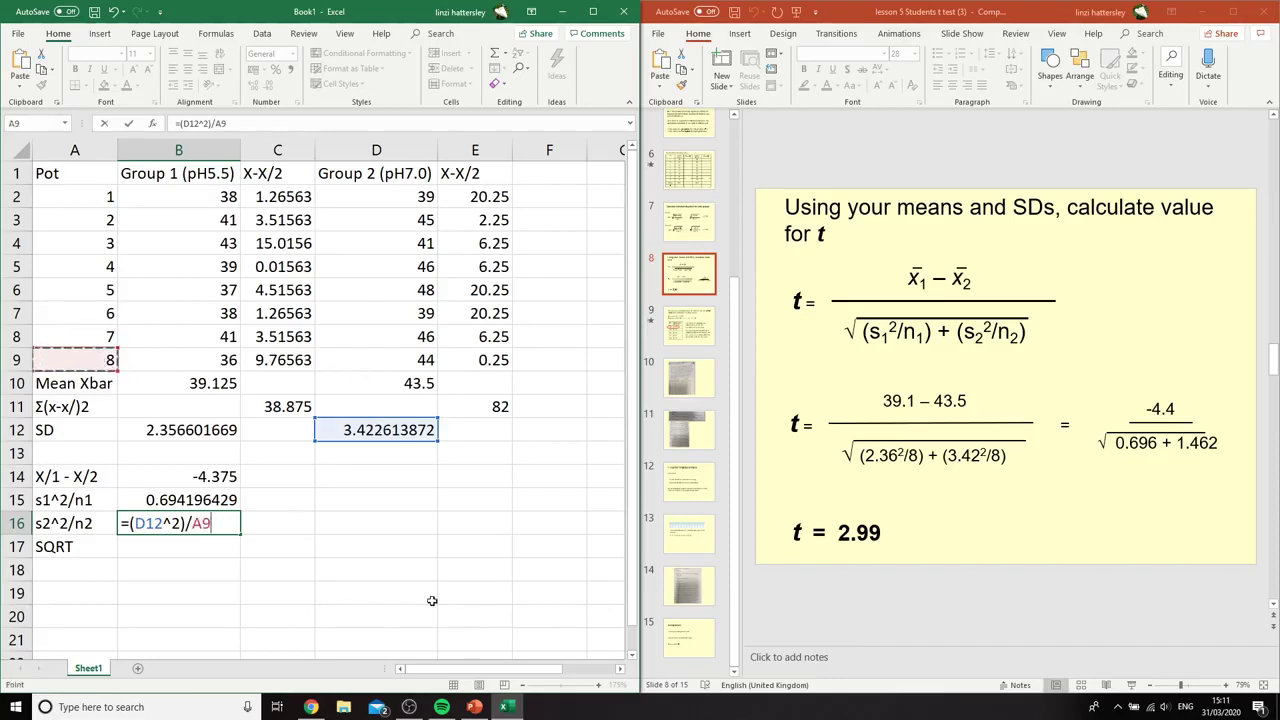
key(Return)
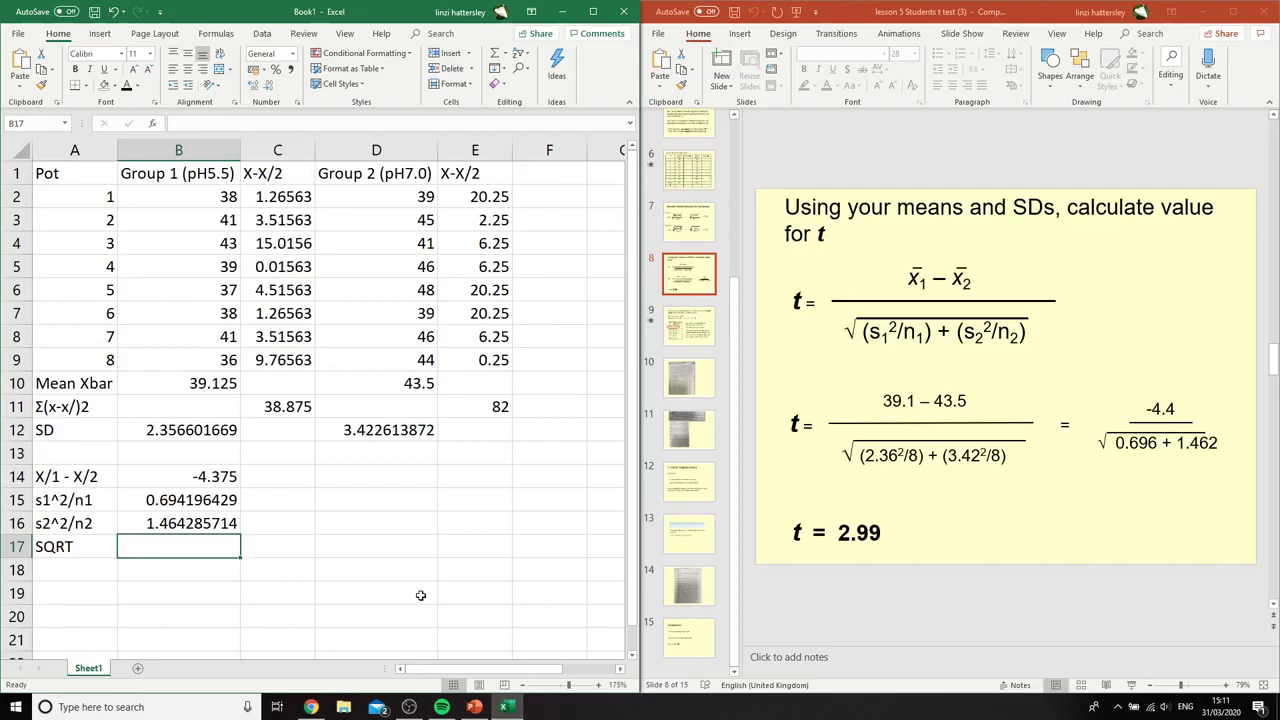
Calculate the denominator of the t equation in cell B17 with the formula =SQRT((B15+B16)), following the highlighted expression on the slide
text(=)
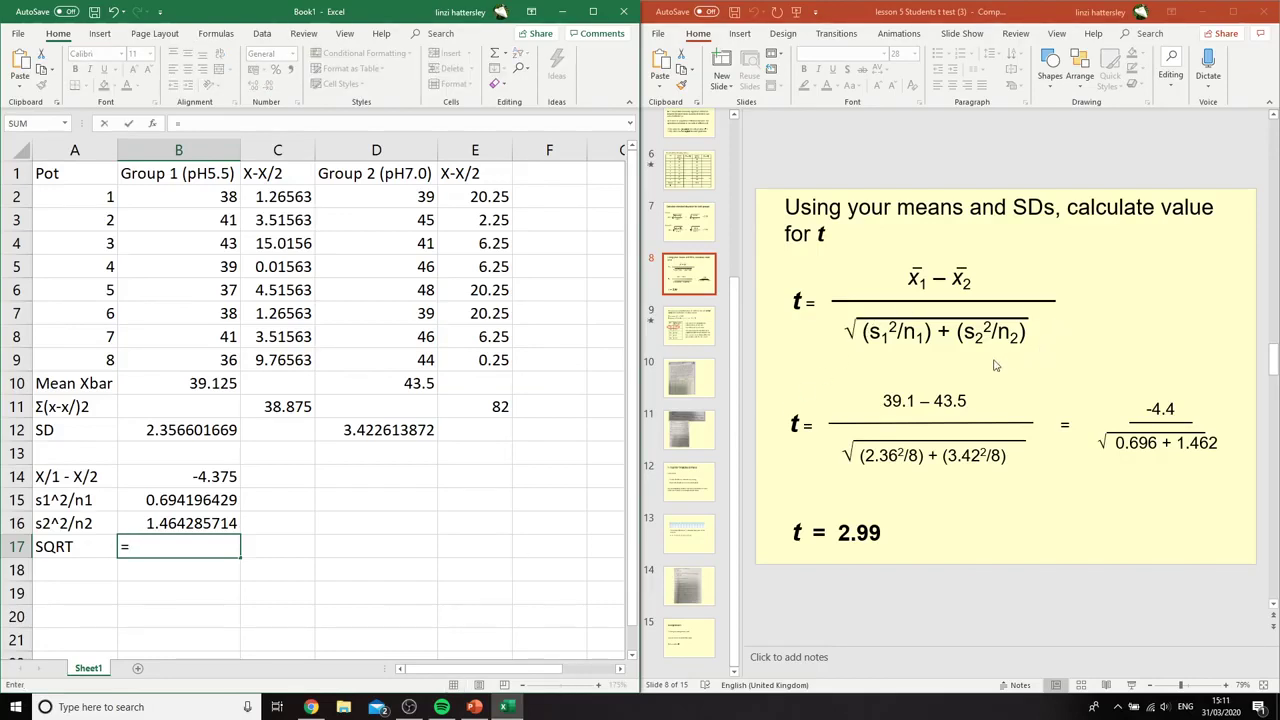
drag(848, 330, 1034, 331)
click(180, 550)
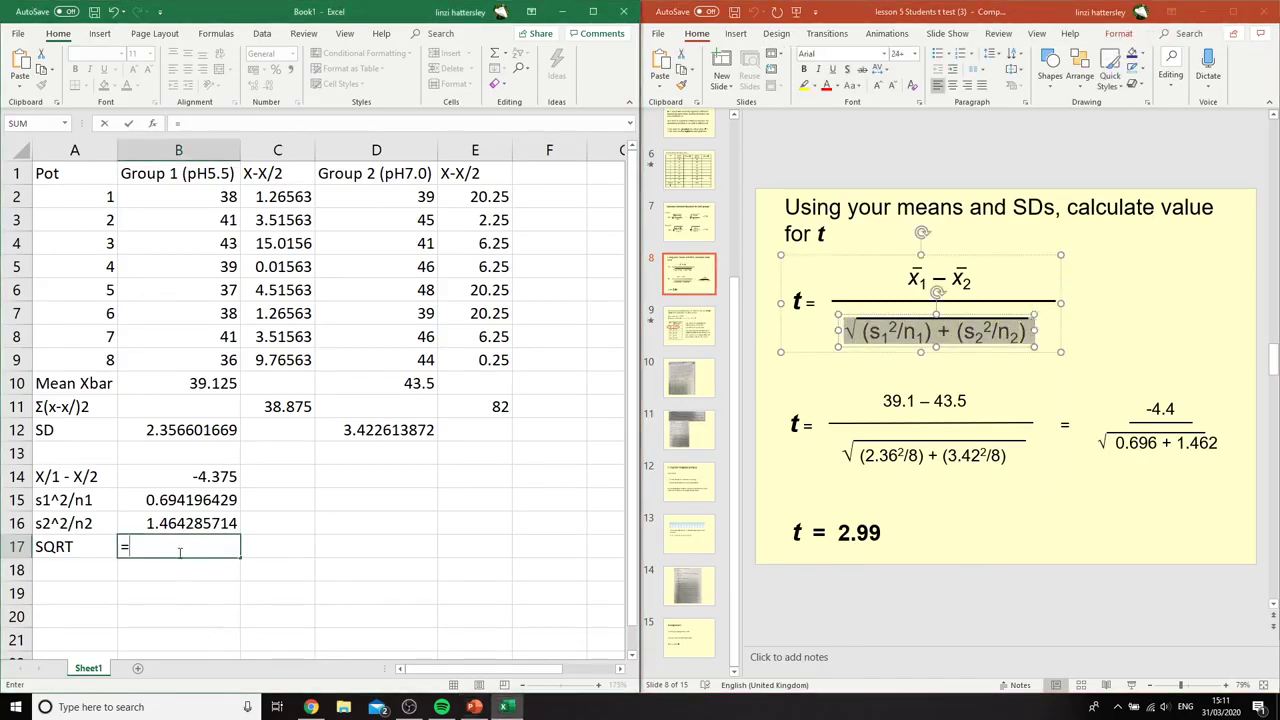
text(SQRT)
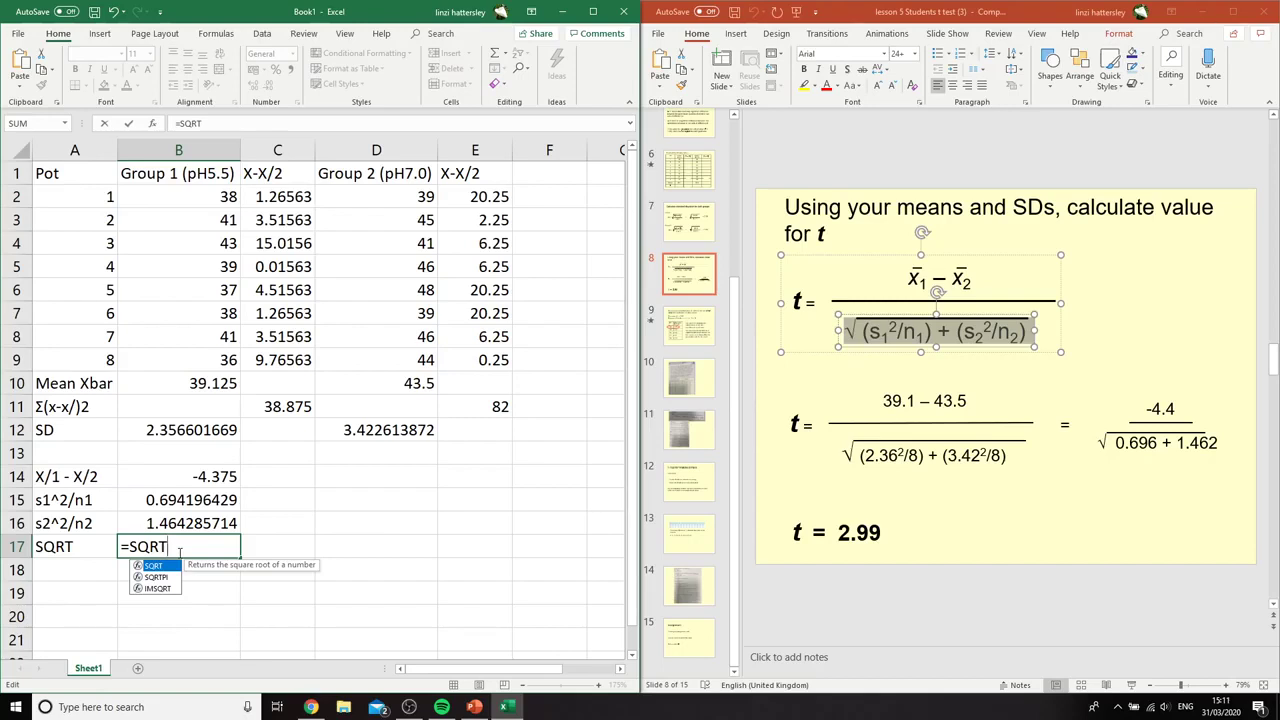
text((()
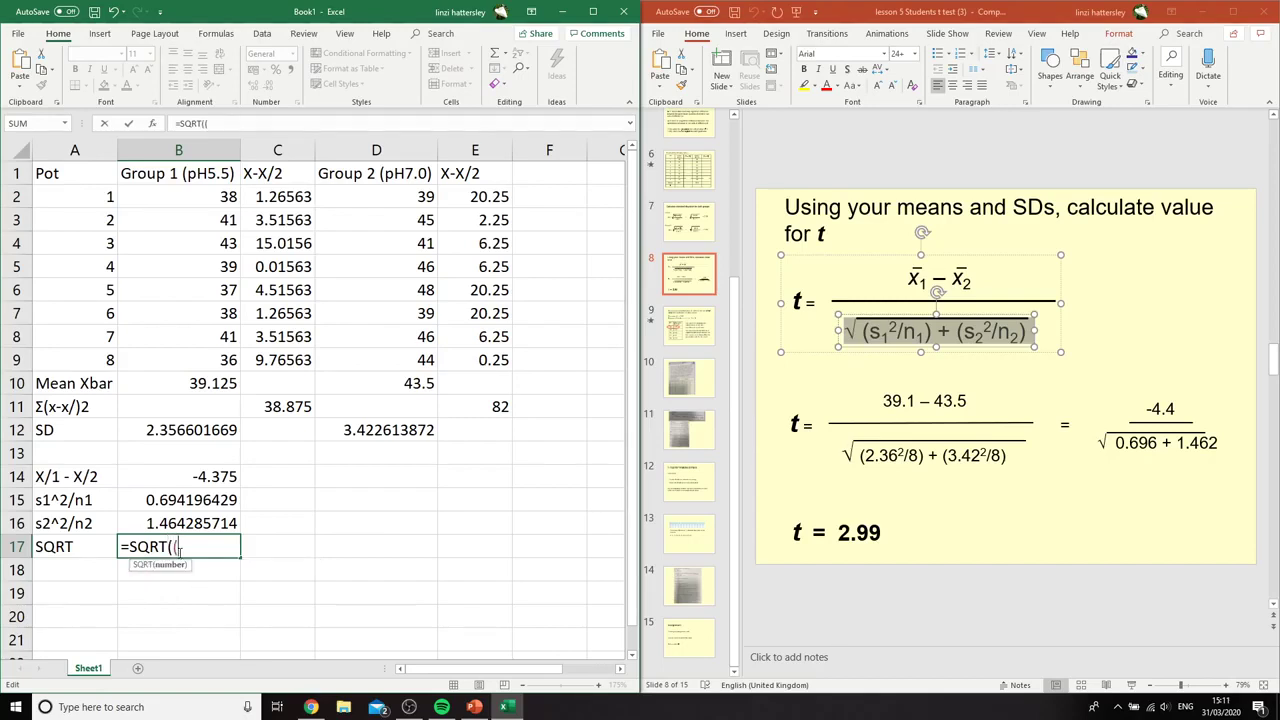
click(219, 505)
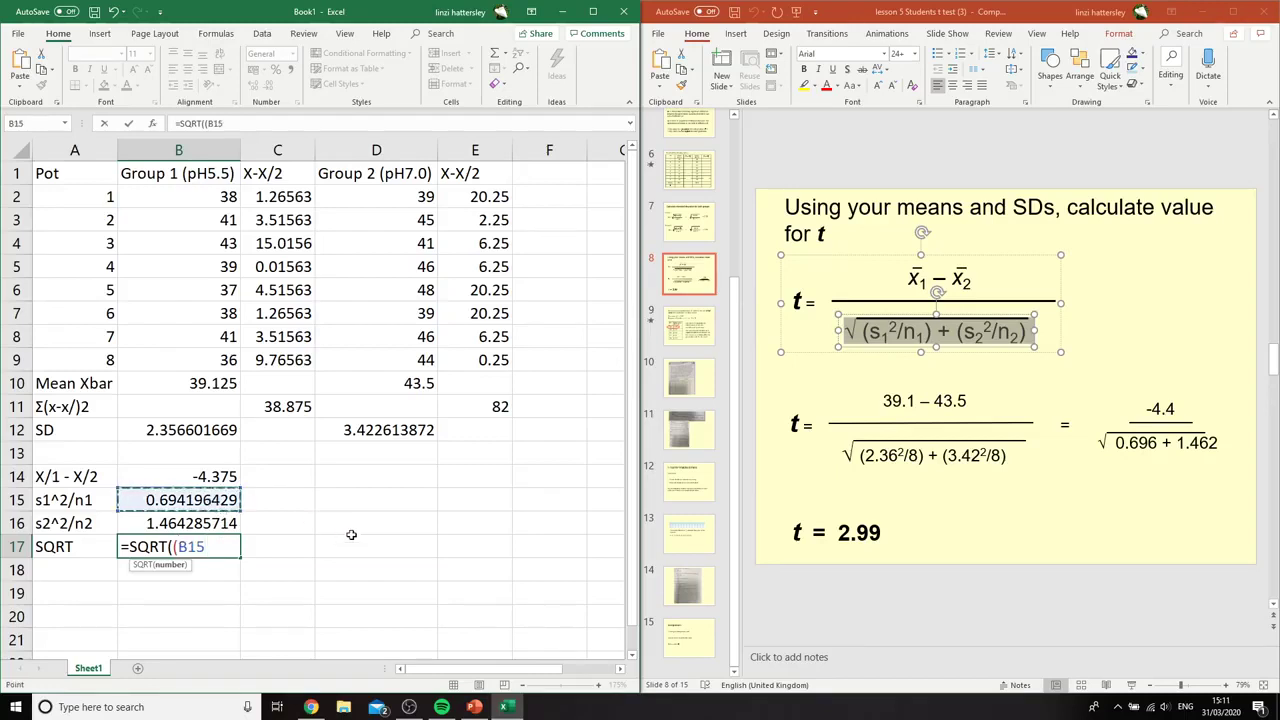
text(+)
click(210, 523)
text()))
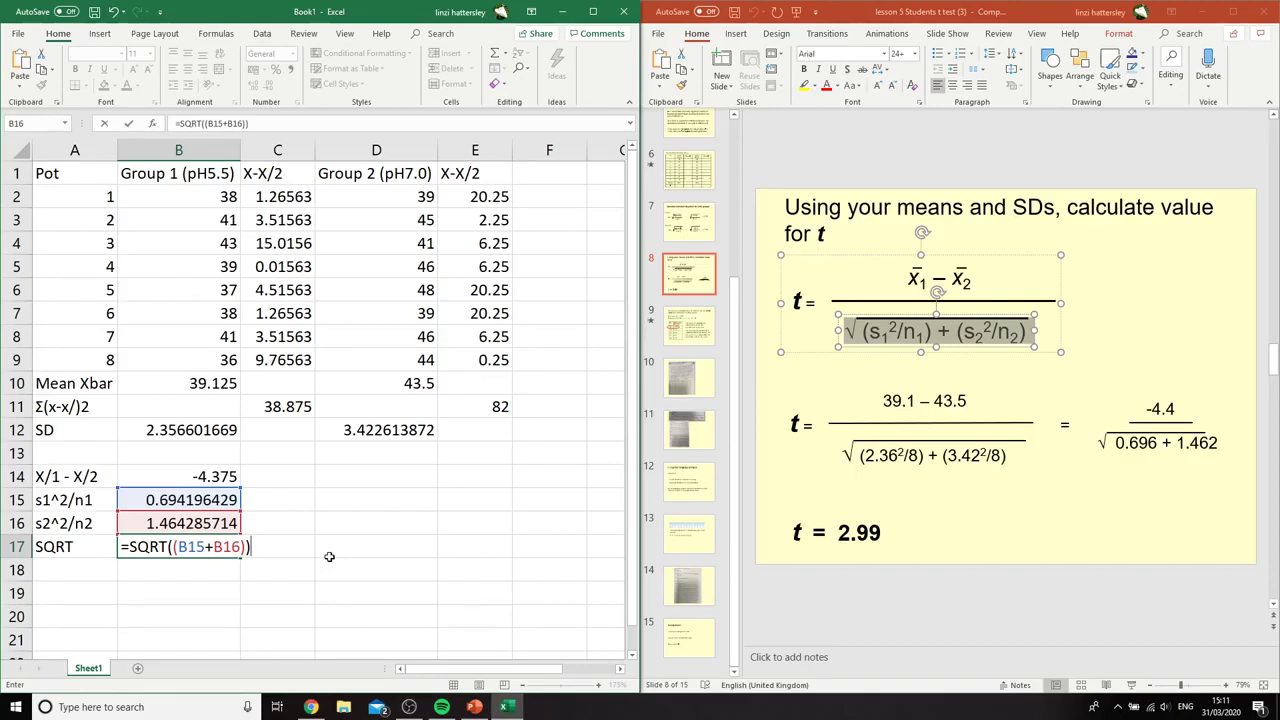
key(Return)
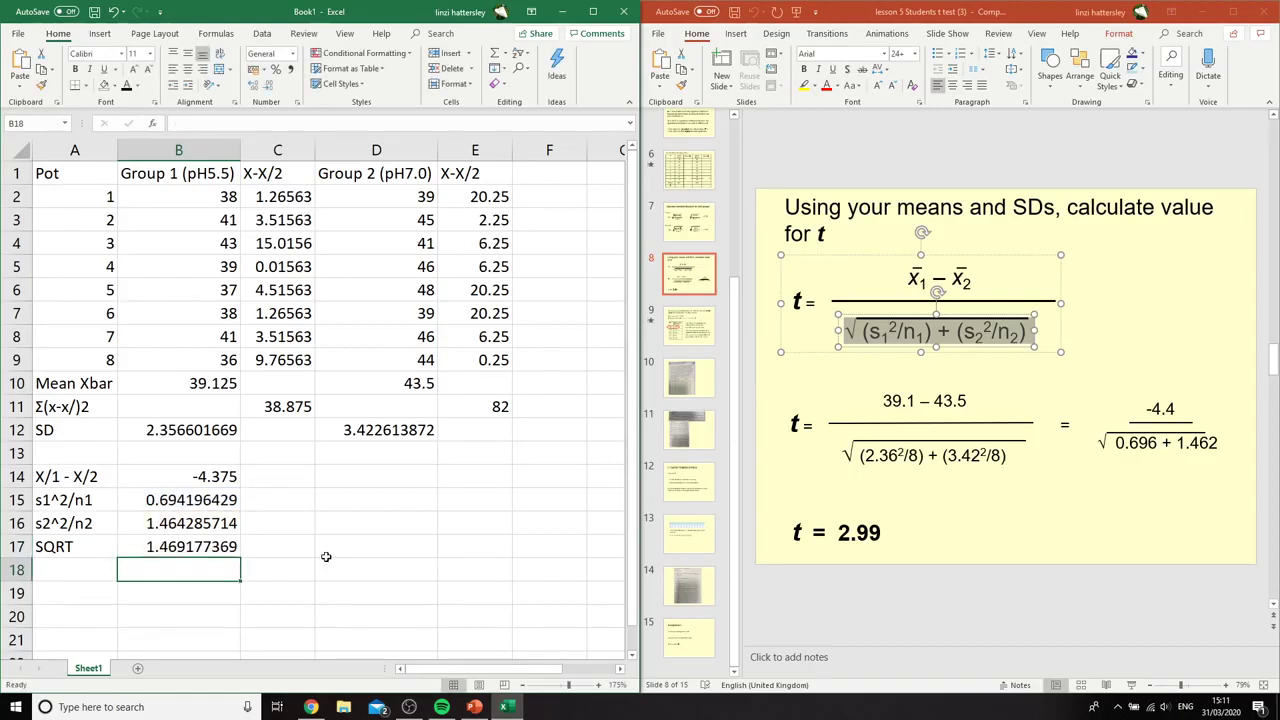
Fill the square root result in B17 and the mean difference in B14 with yellow
click(165, 546)
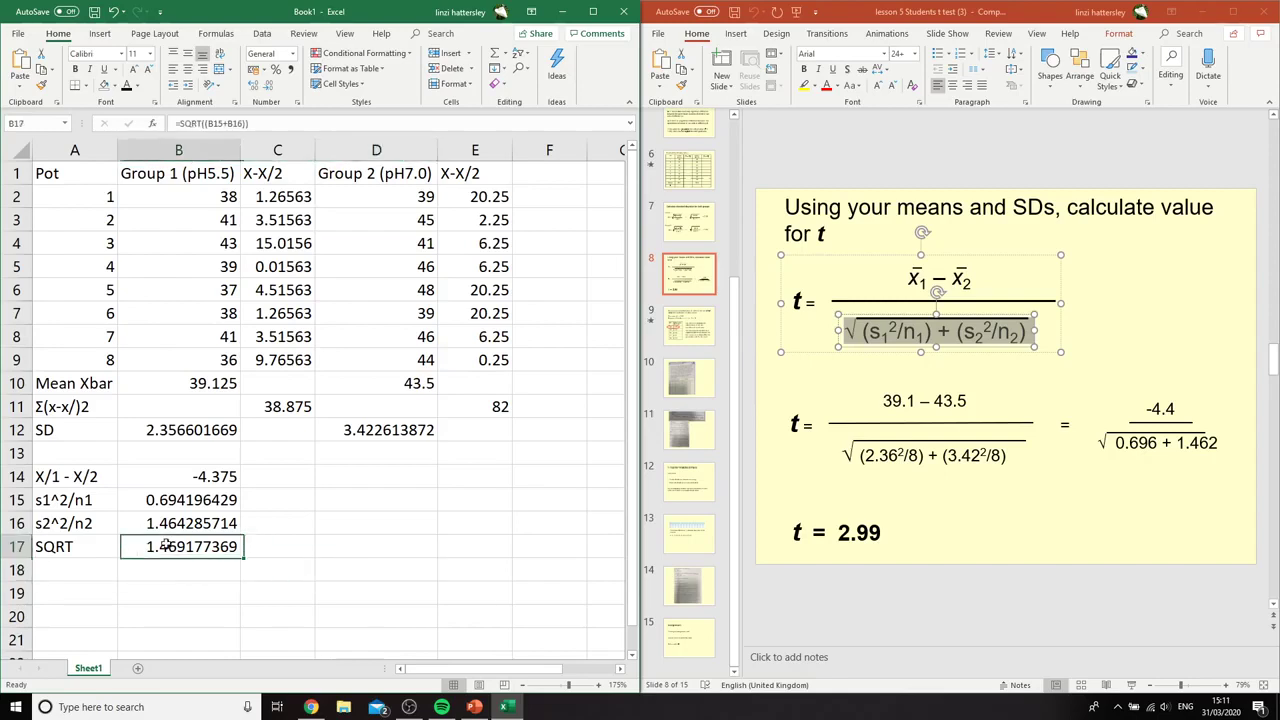
click(115, 85)
click(137, 191)
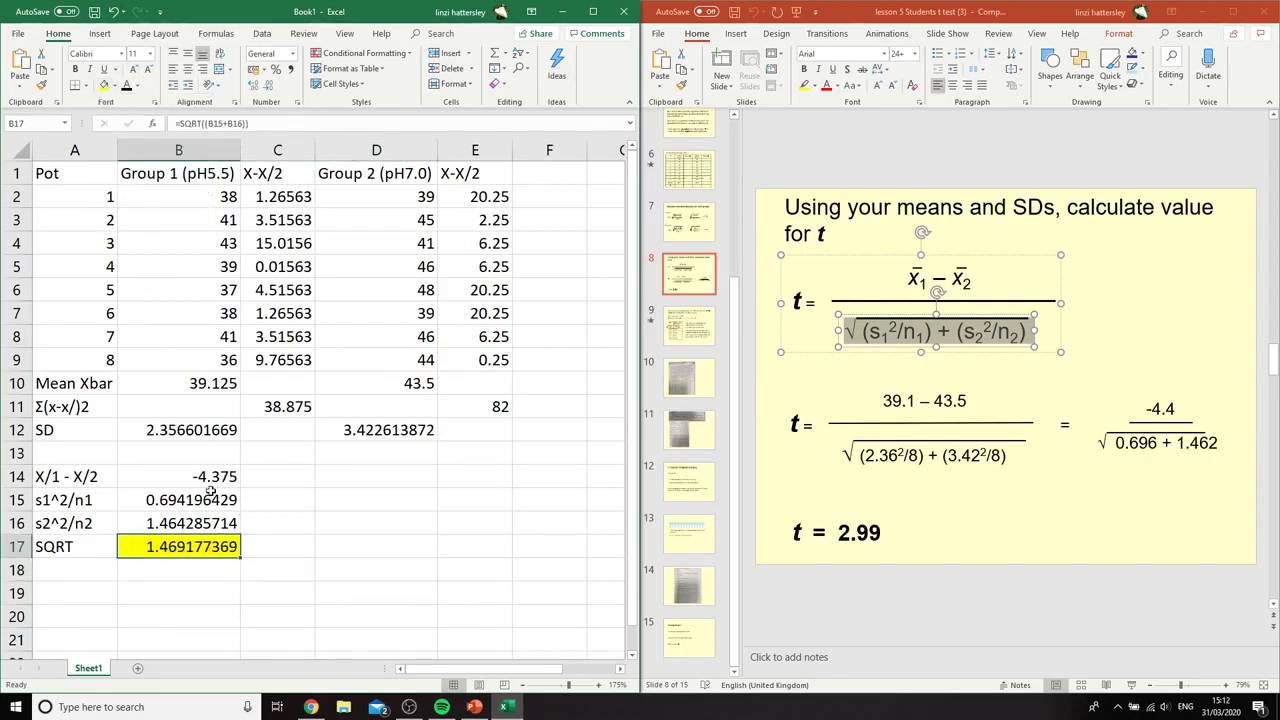
click(212, 476)
click(104, 84)
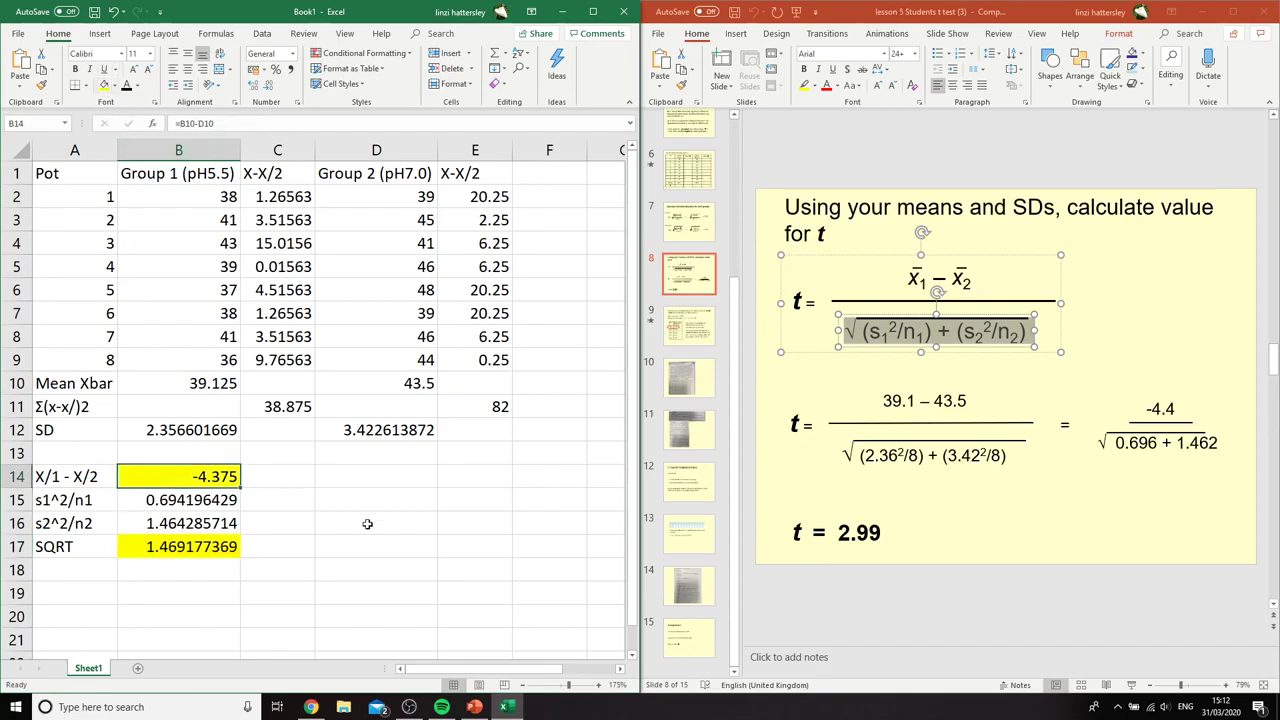
Label cell D15 as t-test
click(386, 550)
click(377, 496)
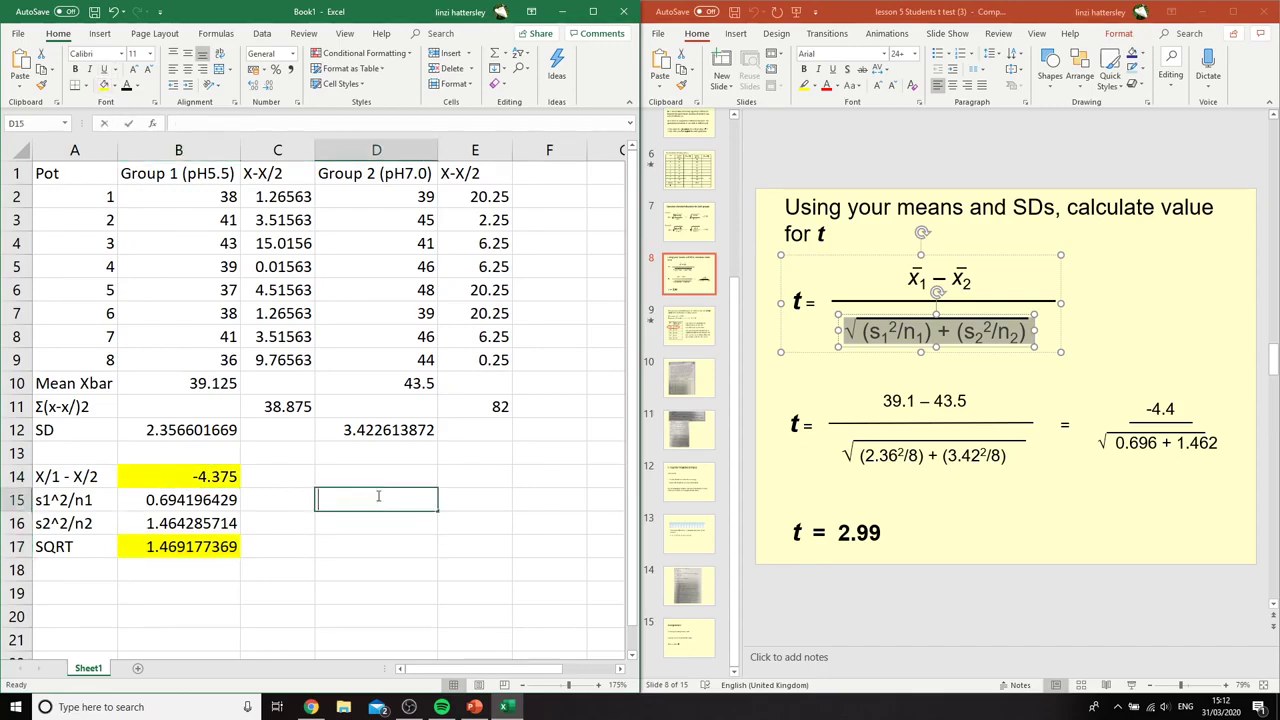
text(t-test)
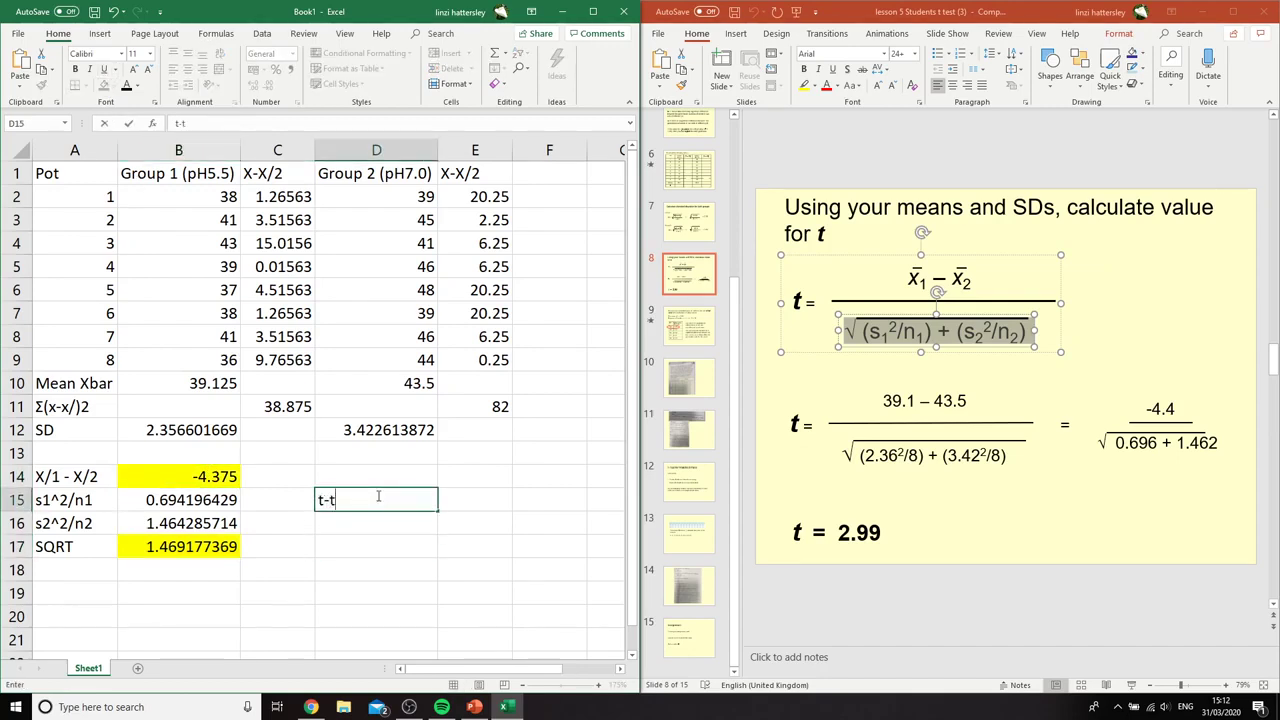
Calculate the t value in cell E15, beside the t-test label, with the formula =B14/B17
click(487, 499)
text(=)
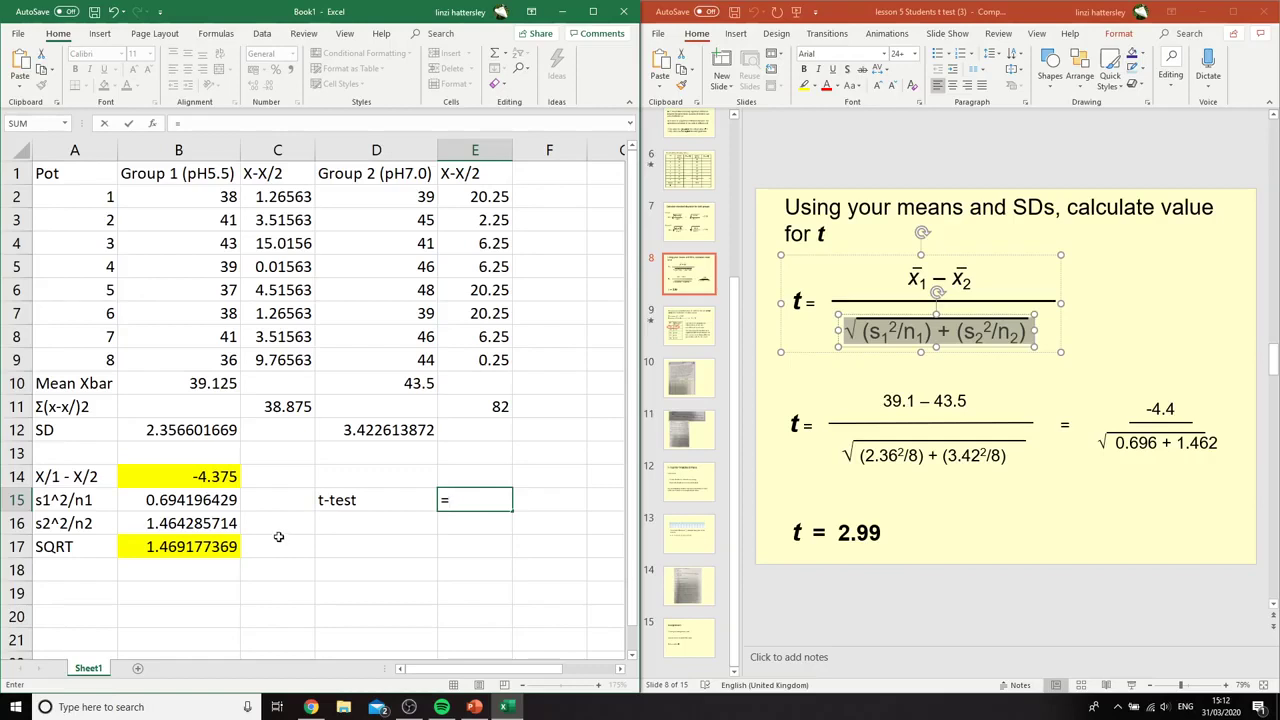
click(204, 477)
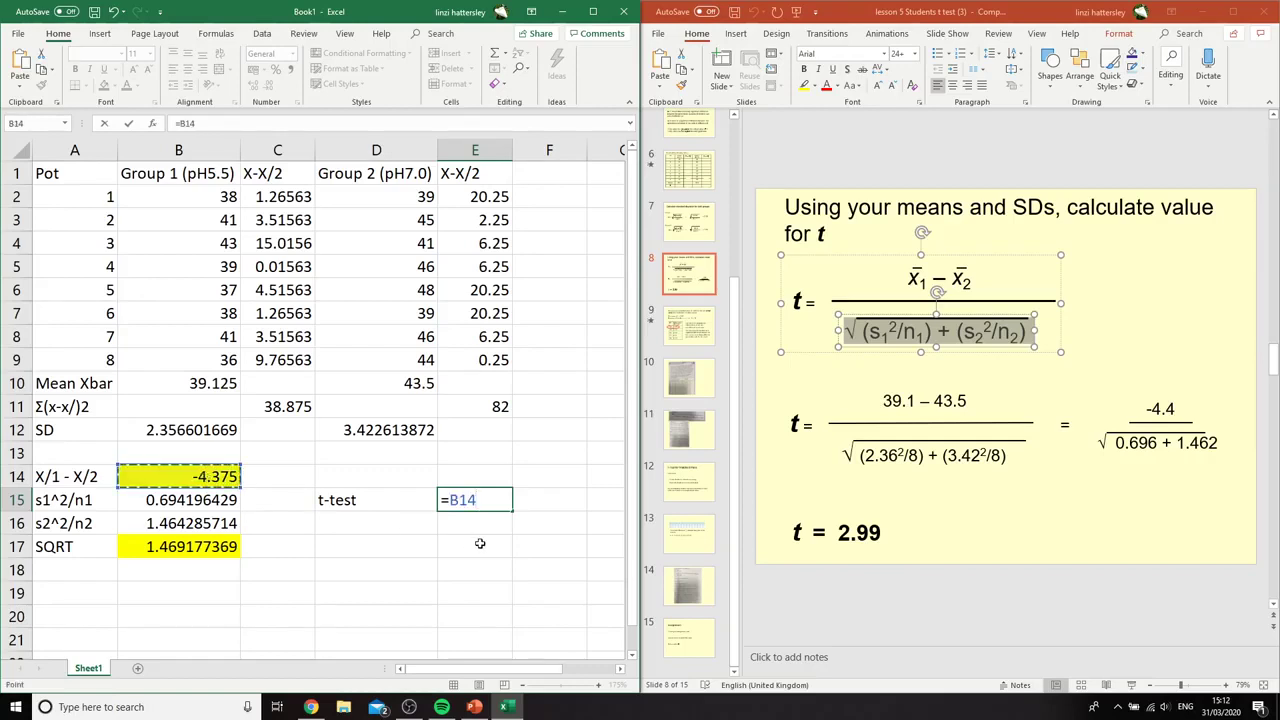
text(/)
click(213, 550)
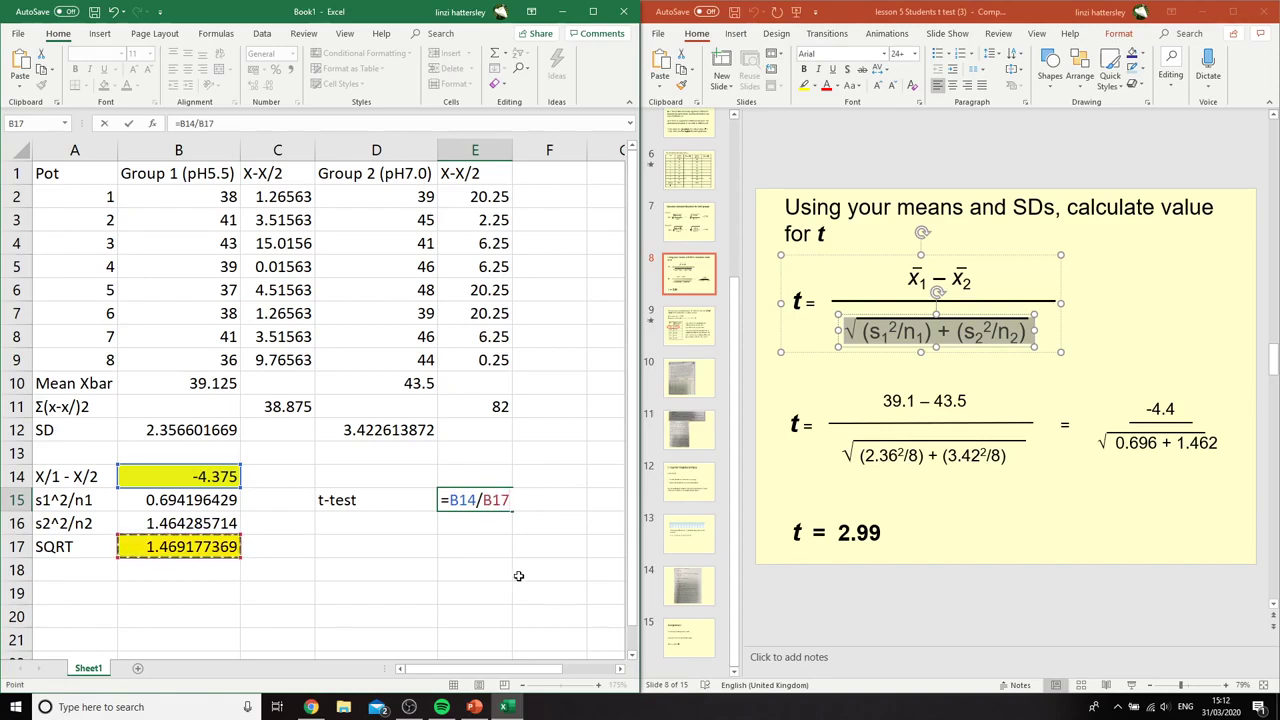
key(Return)
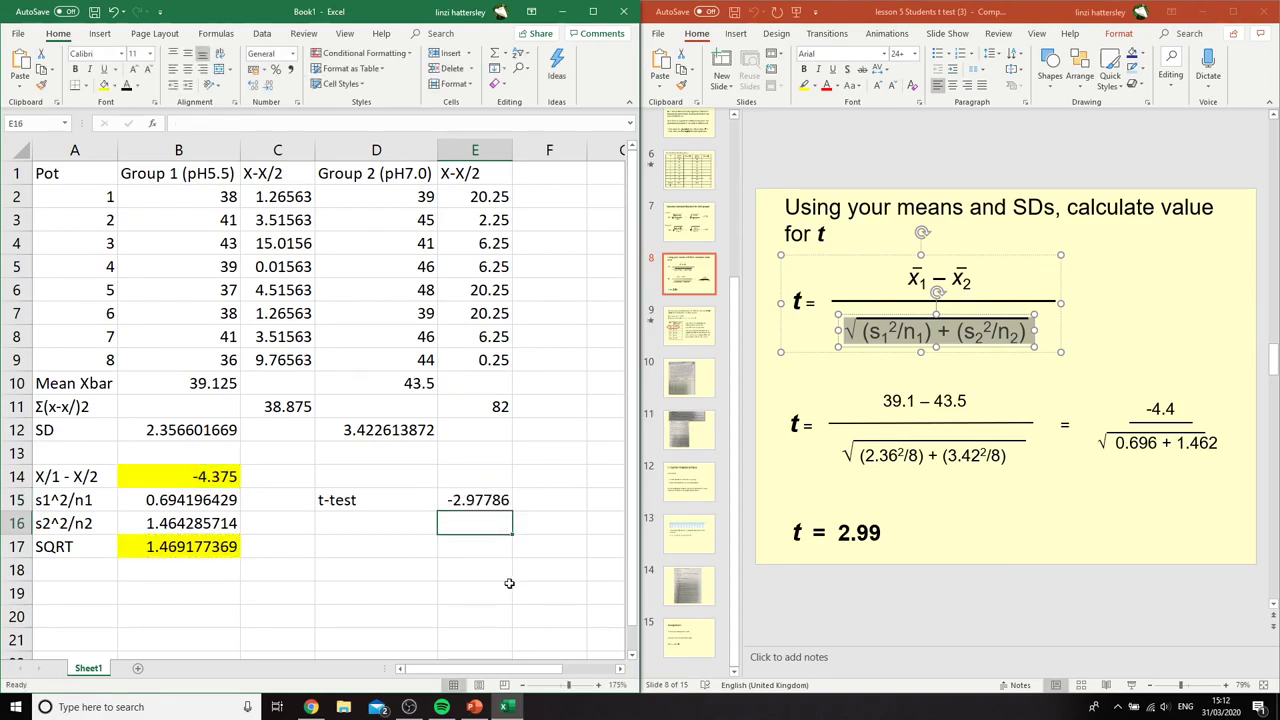
click(465, 501)
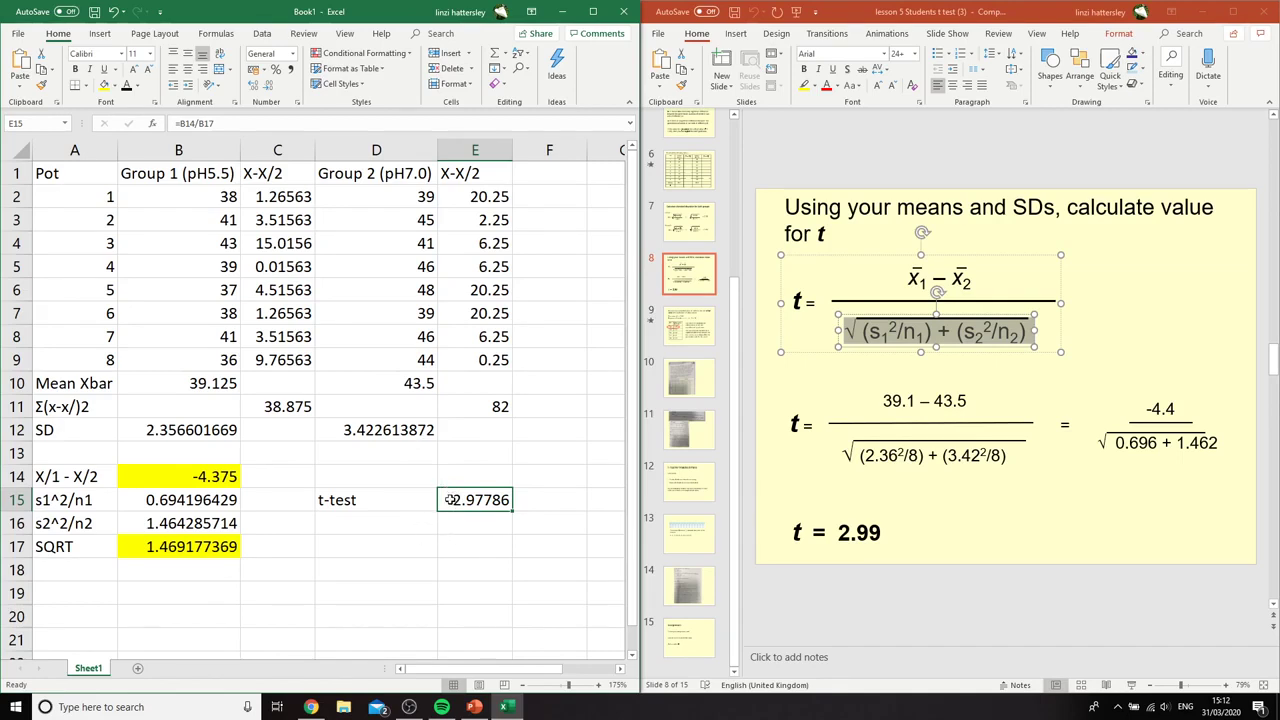
click(180, 123)
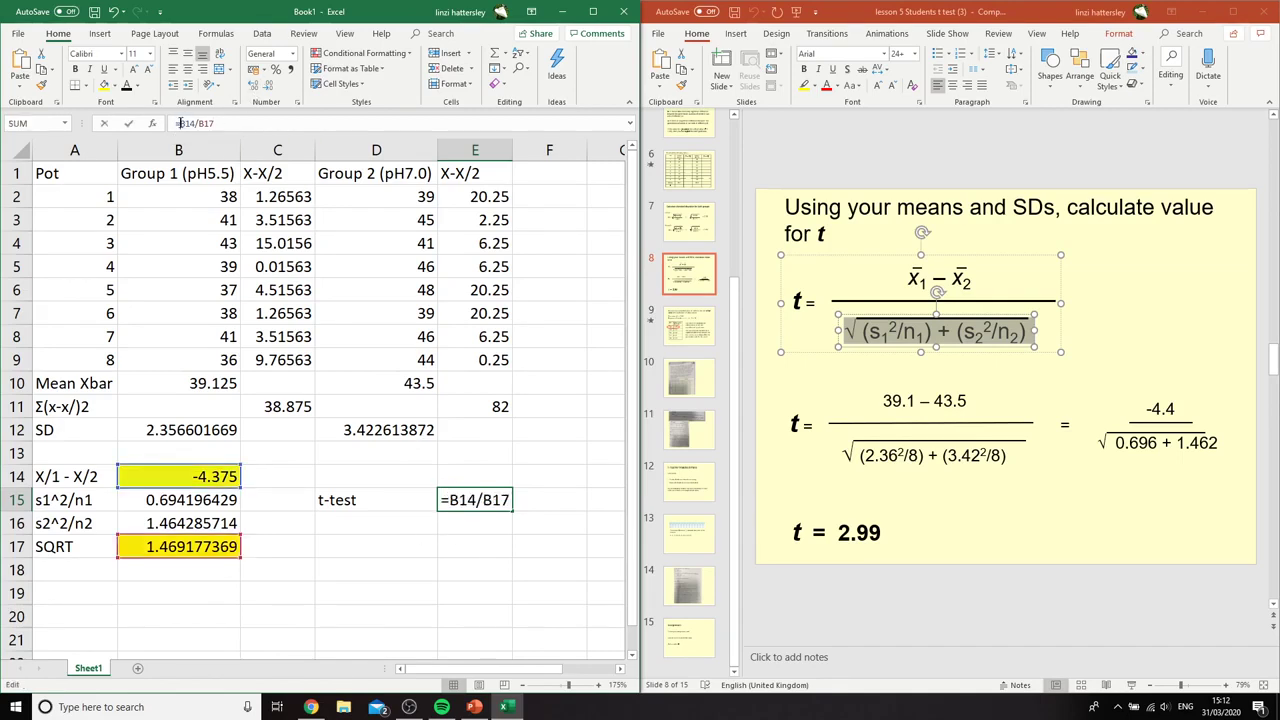
click(467, 554)
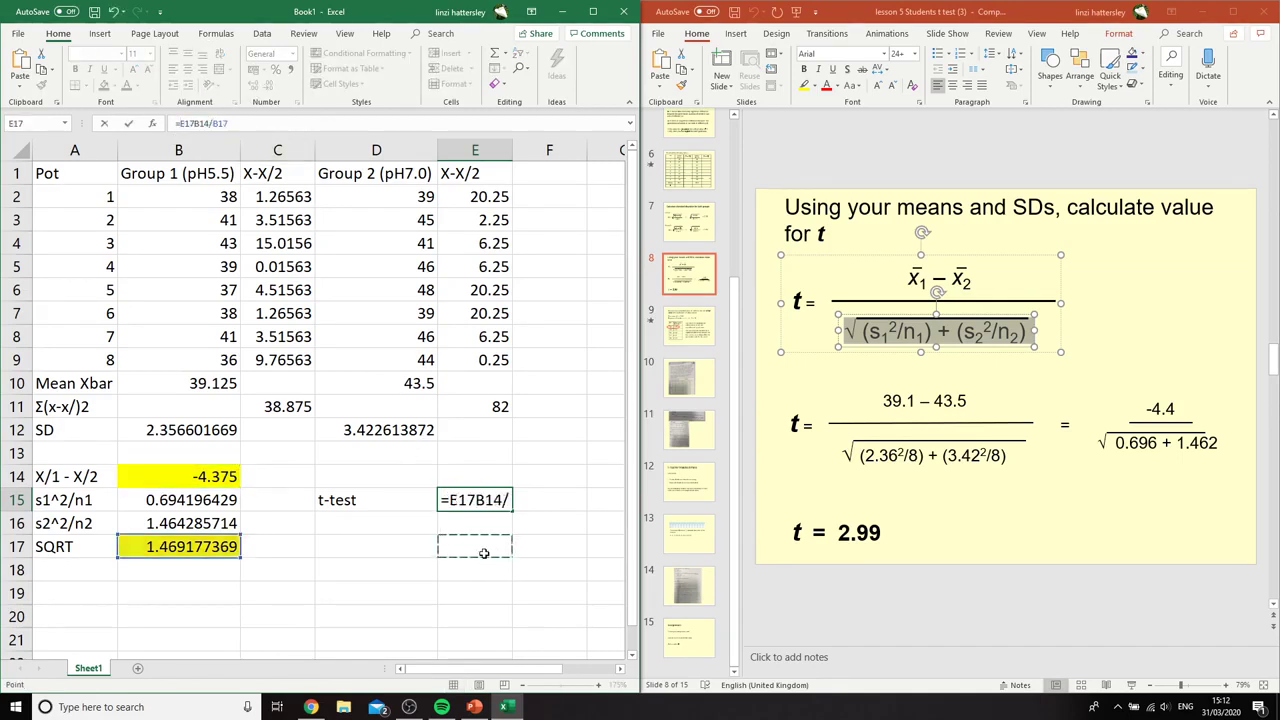
key(BackSpace)
key(Return)
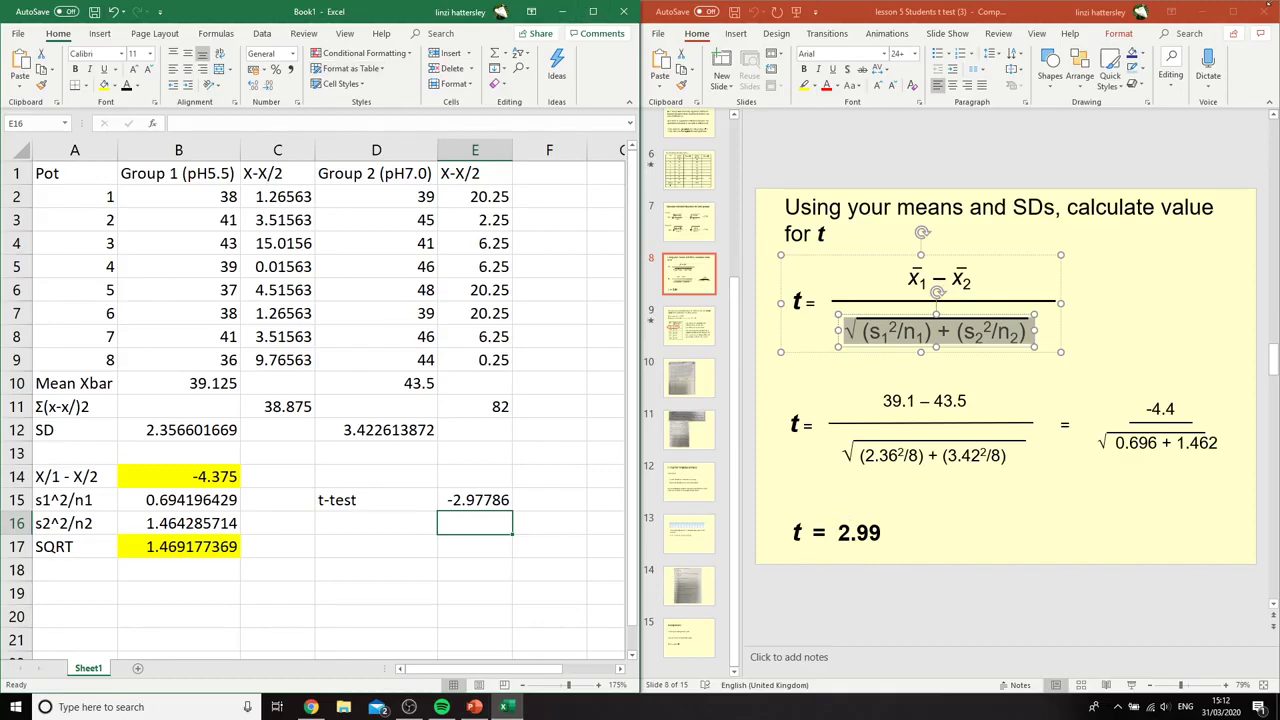
Switch to the maximized PowerPoint lesson and present it full screen from the t calculation slide, advancing to the critical values table
click(1238, 13)
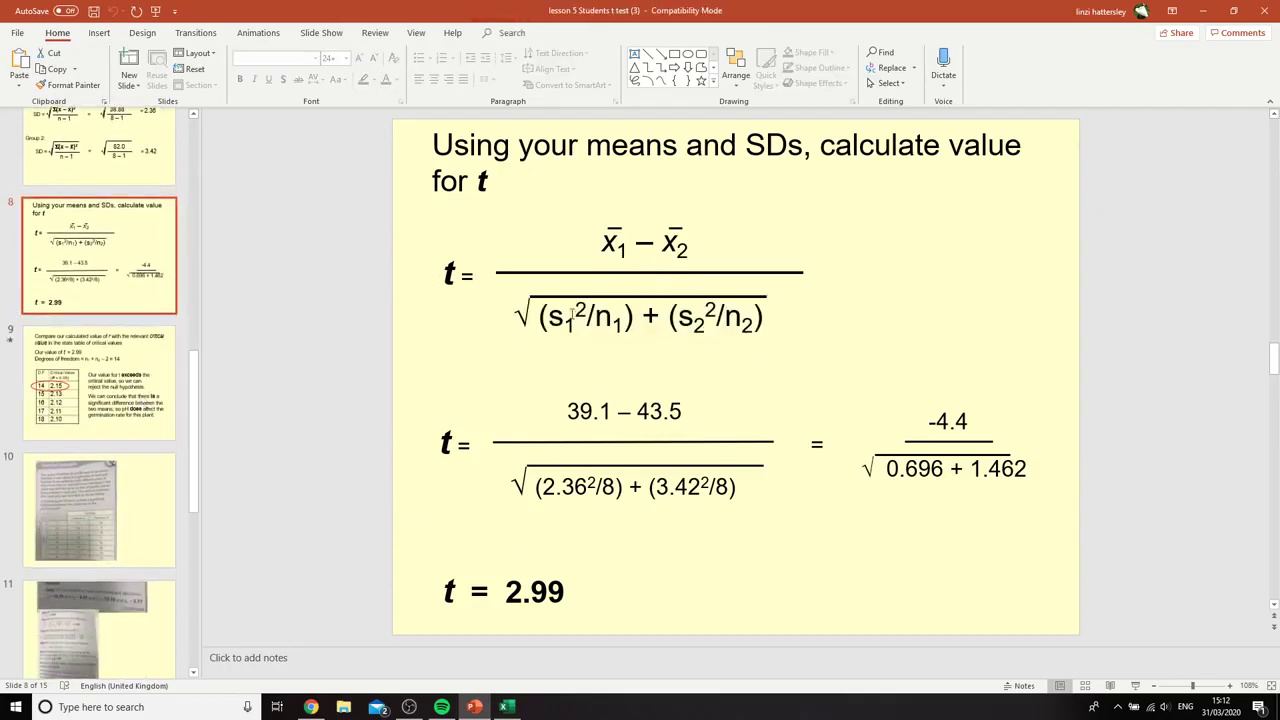
drag(832, 8, 0, 150)
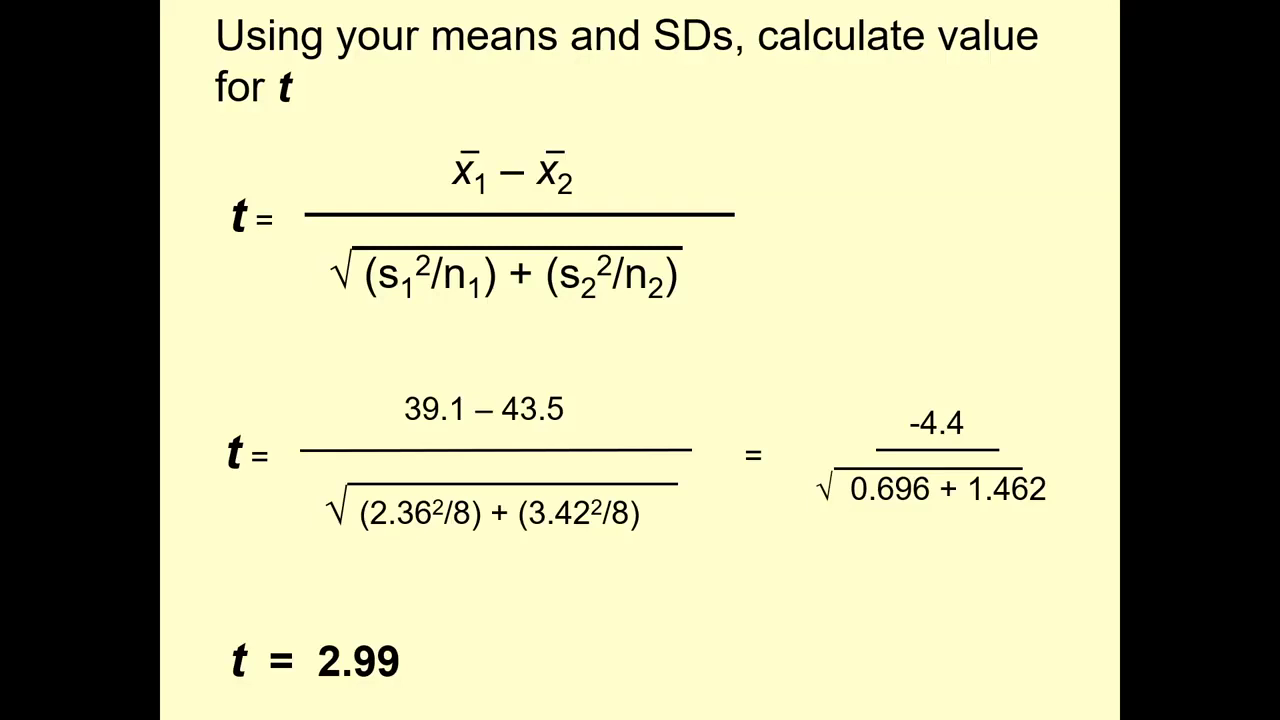
key(Right)
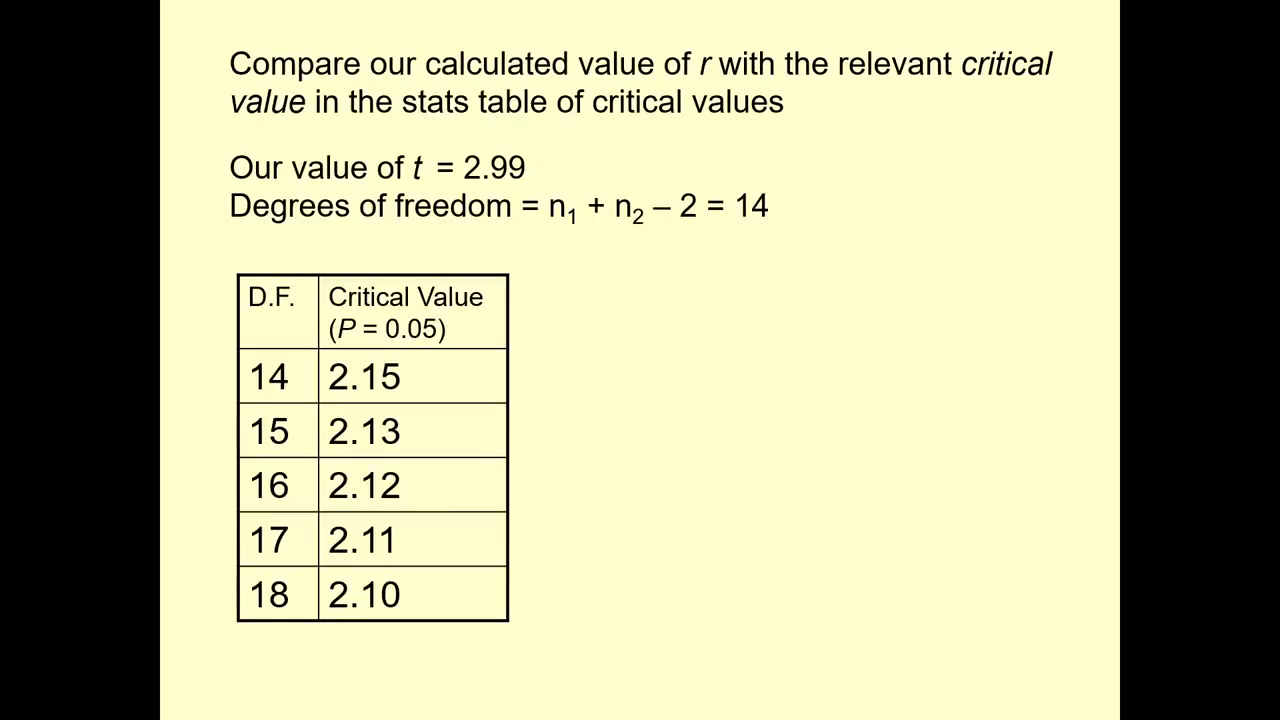
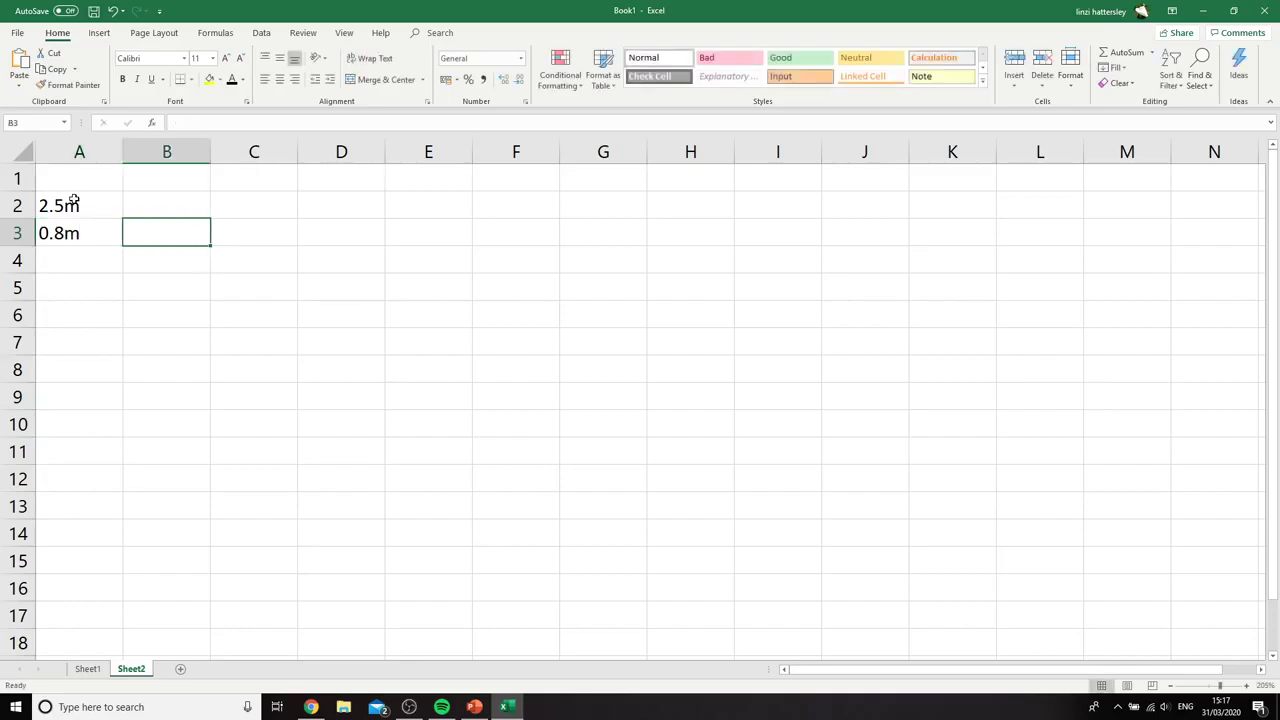
Number the column headings 1 to 12 across cells B1:M1 of Sheet2
key(Up)
key(Up)
text(1	)
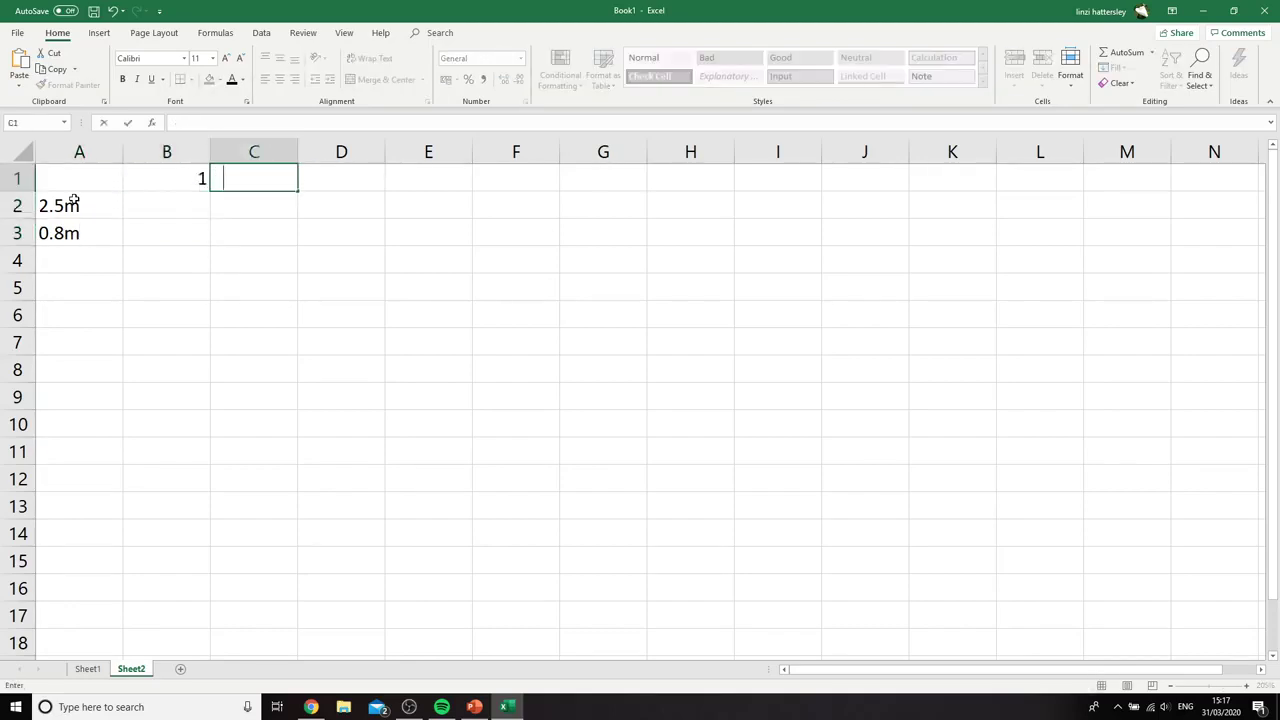
text(2	3	4	5	6)
key(Tab)
text(7)
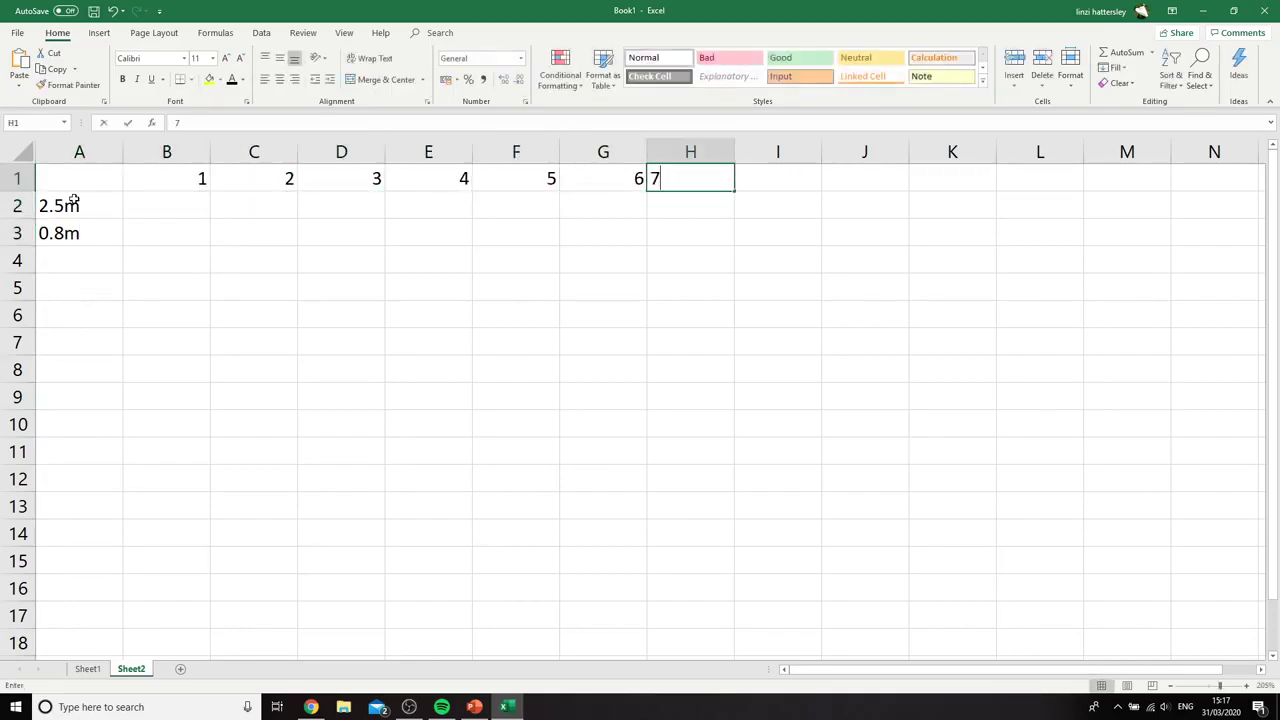
key(Tab)
text(8)
key(Tab)
text(9)
key(Tab)
text(10)
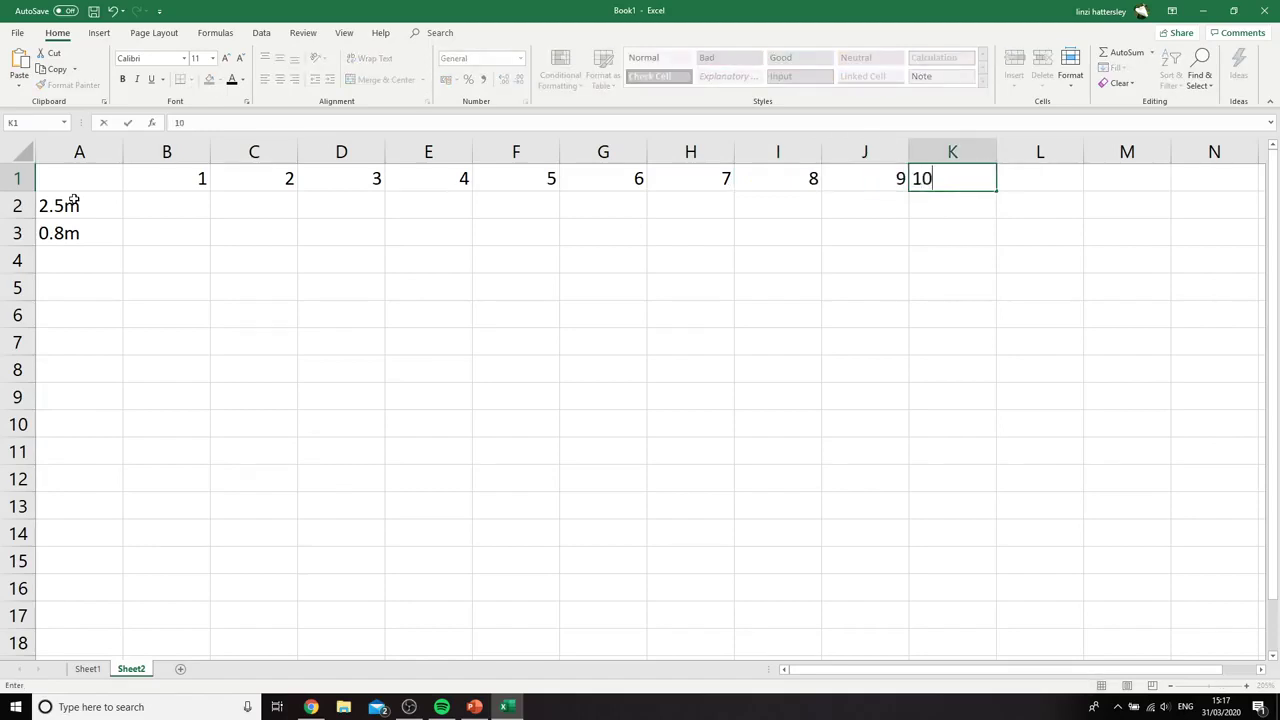
key(Tab)
text(11)
key(Tab)
text(12)
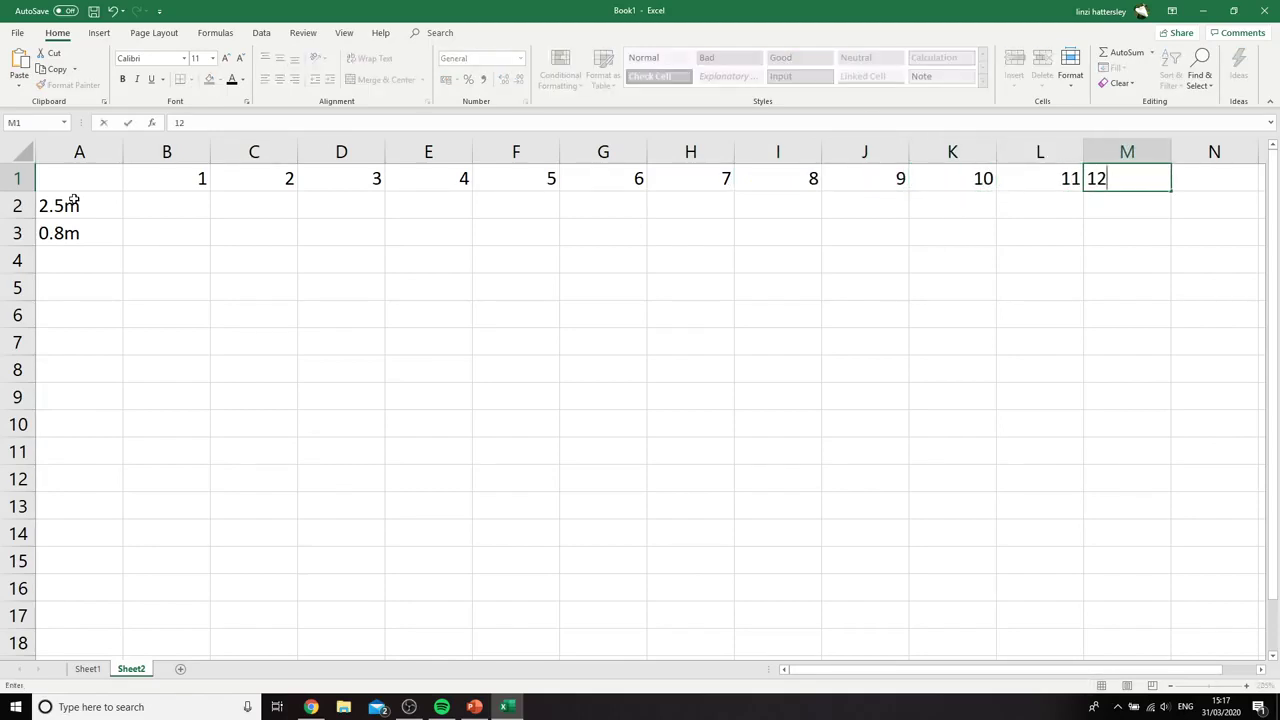
Enter the first six 2.5m readings, 20, 18, 17, 22, 19 and 16, in cells B2:G2
click(181, 206)
text(20)
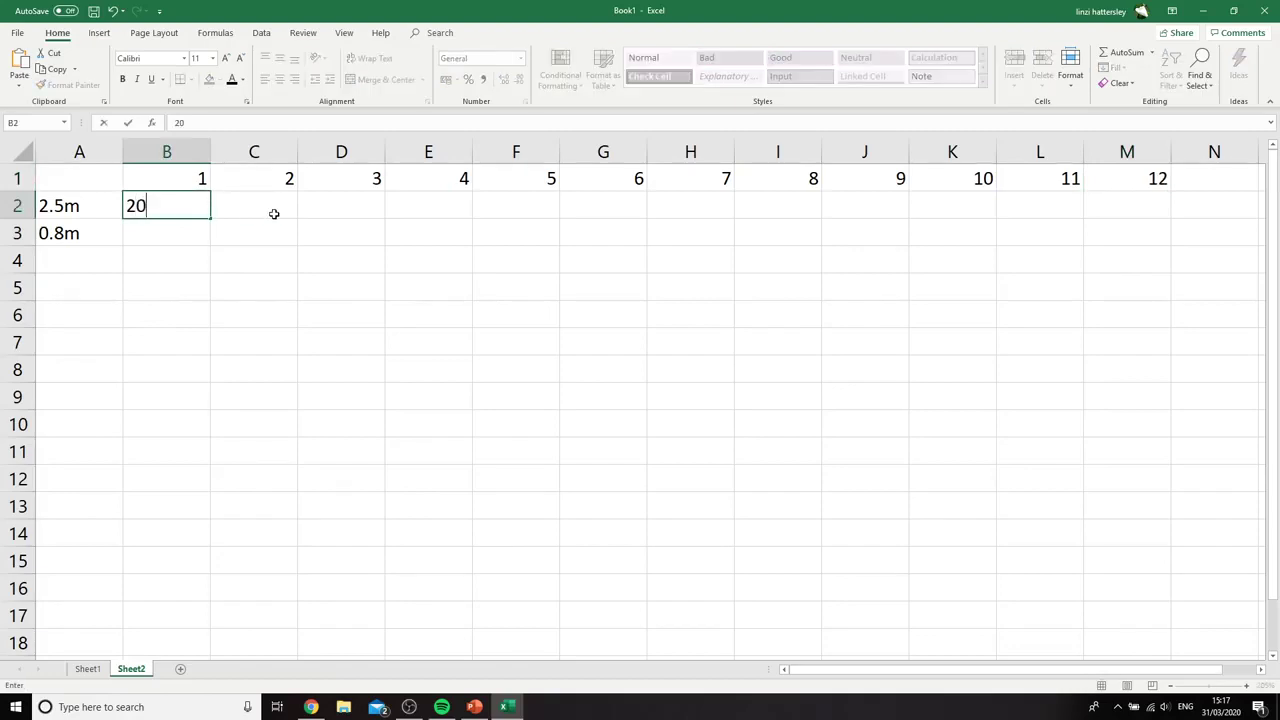
click(274, 214)
text(18)
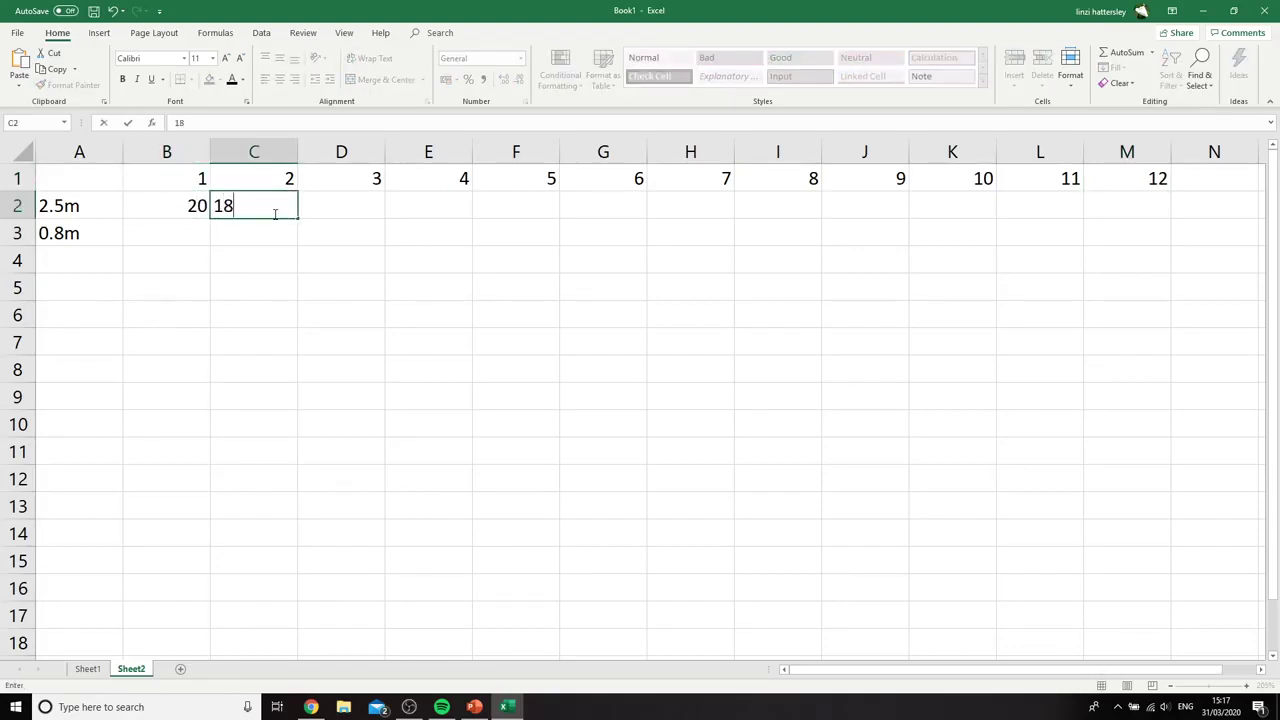
key(Tab)
text(17)
key(Tab)
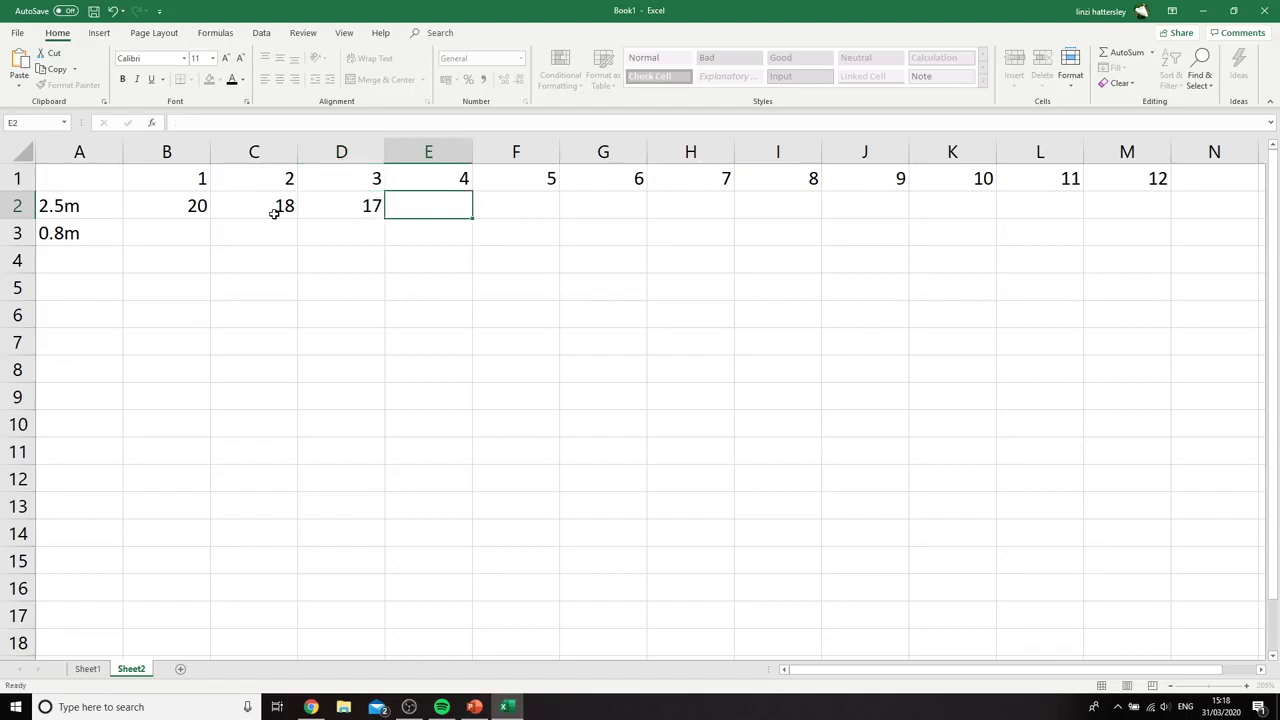
text(22)
key(Tab)
text(16)
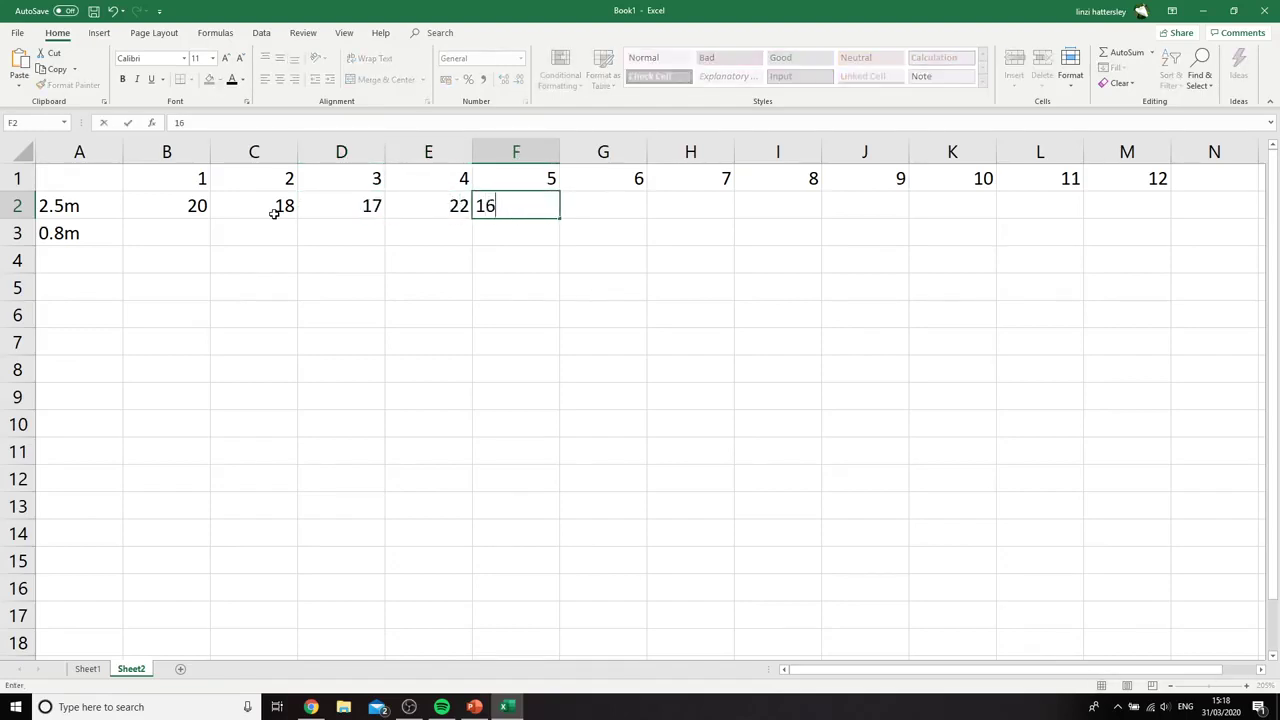
key(BackSpace)
text(9)
key(Tab)
text(16)
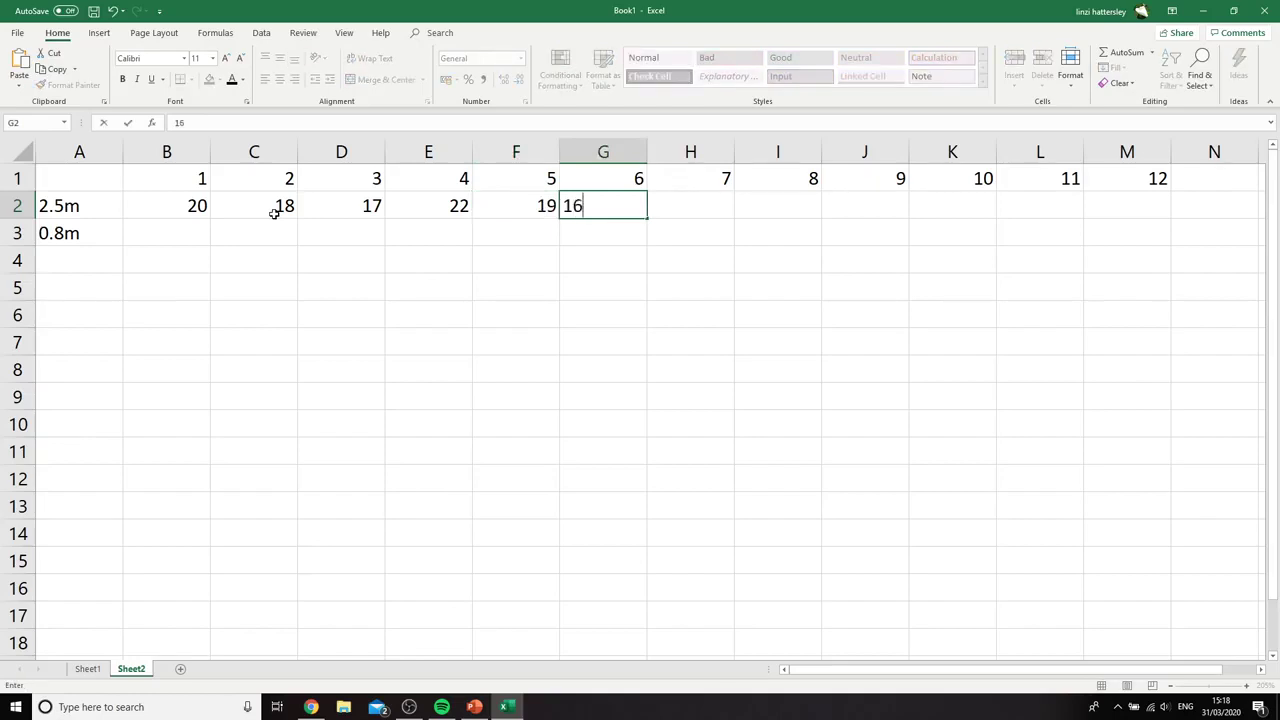
Enter the remaining 2.5m readings, 18, 21, 16, 25, 23 and 24, in cells H2:M2
key(Tab)
text(18)
key(Tab)
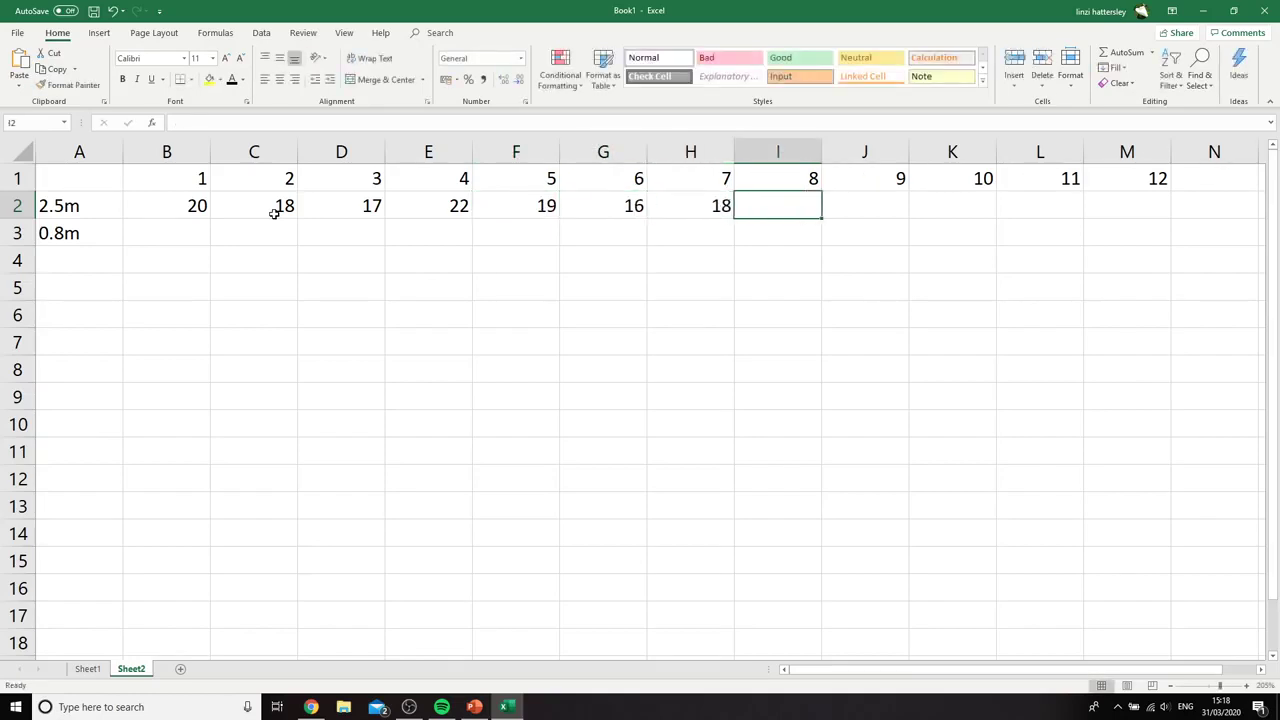
text(21)
key(Tab)
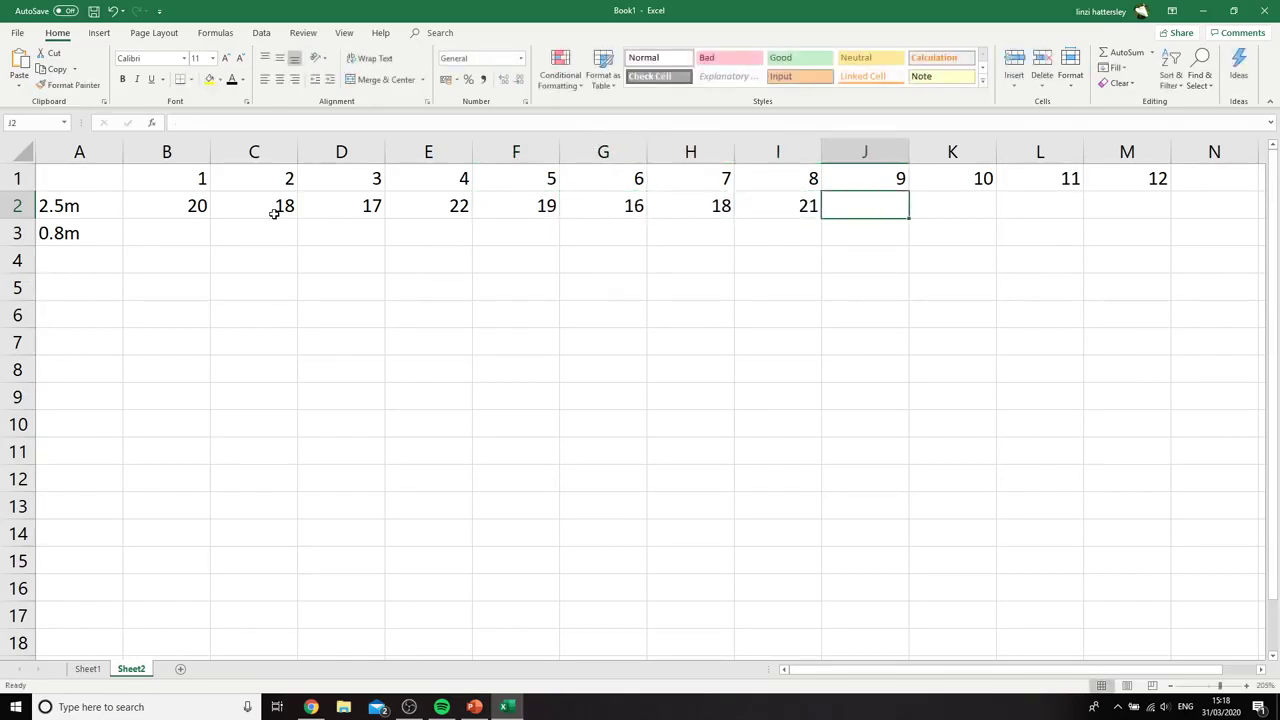
text(16)
key(Tab)
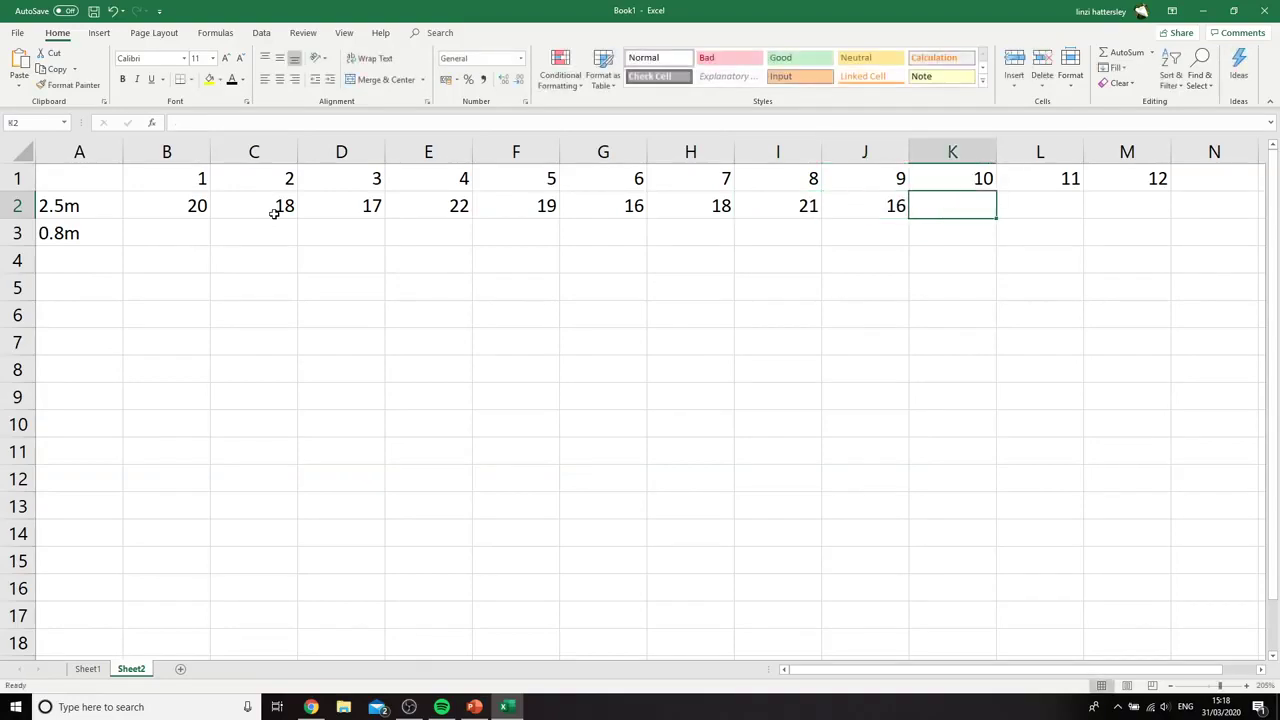
text(25)
key(Tab)
text(23)
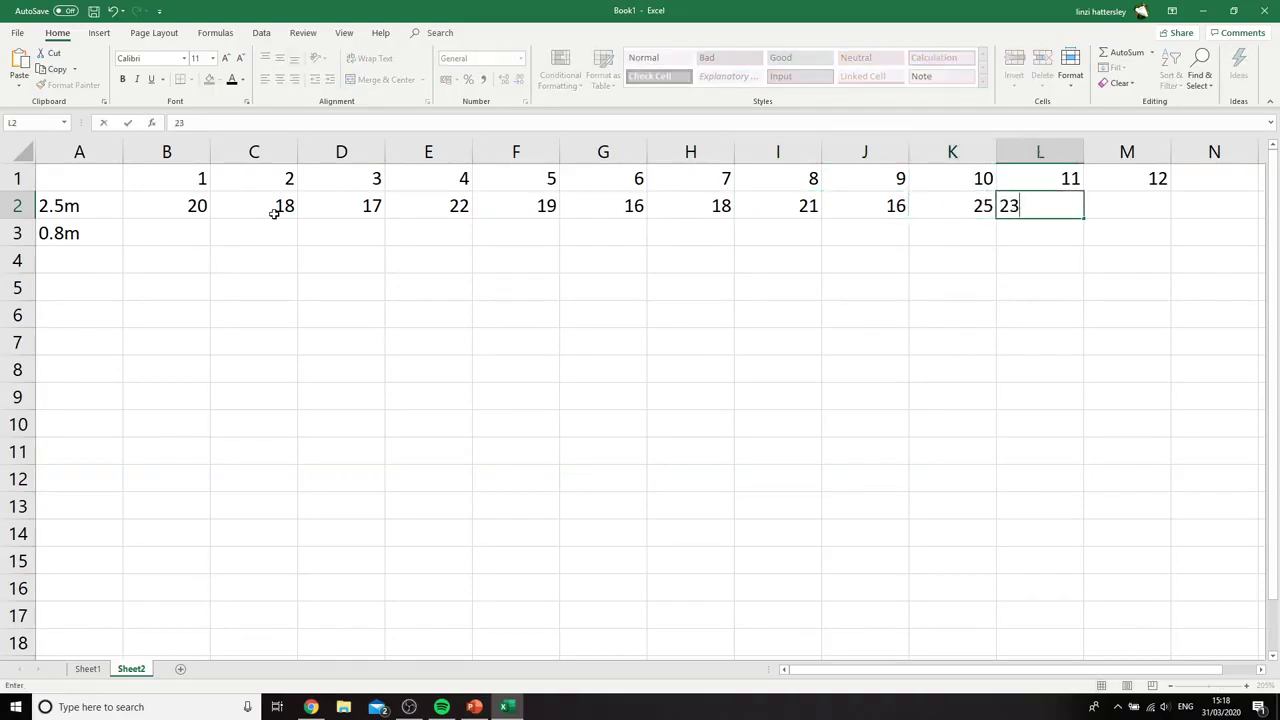
key(Tab)
text(24)
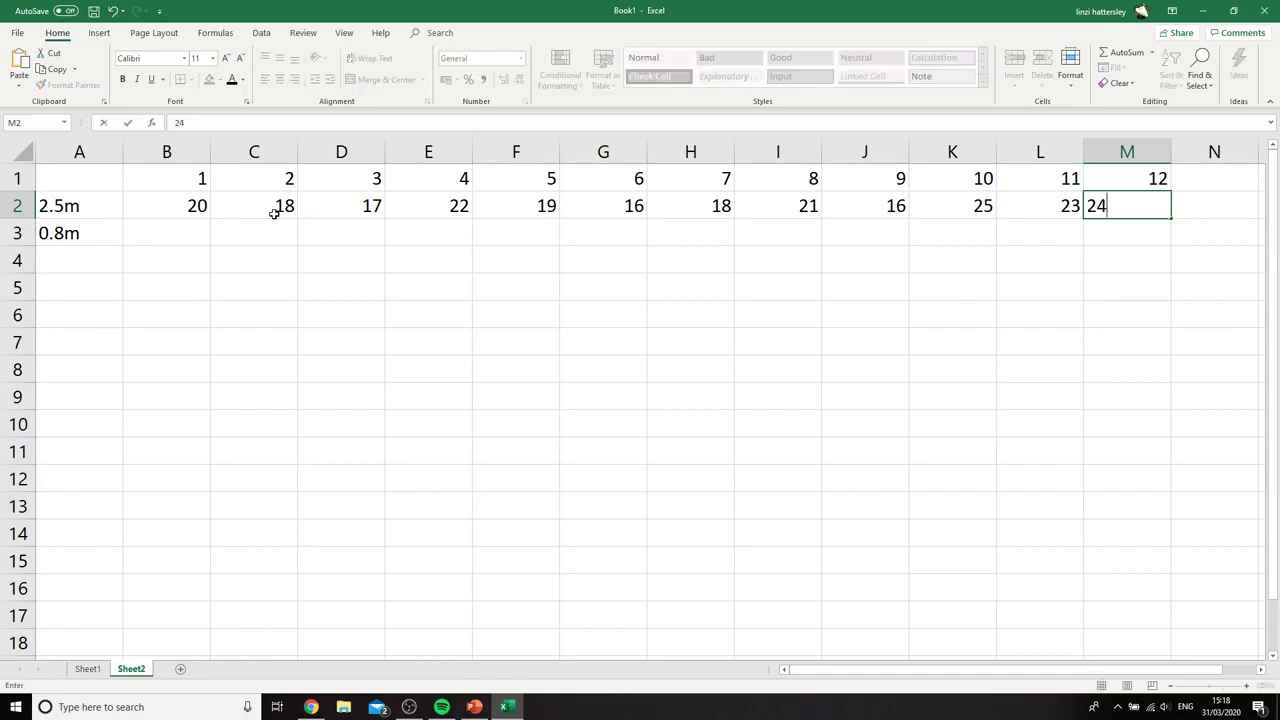
Enter the 0.8m readings 13, 21, 22, 11, 17 and 15 backwards from cell M3 to H3
key(Down)
text(13)
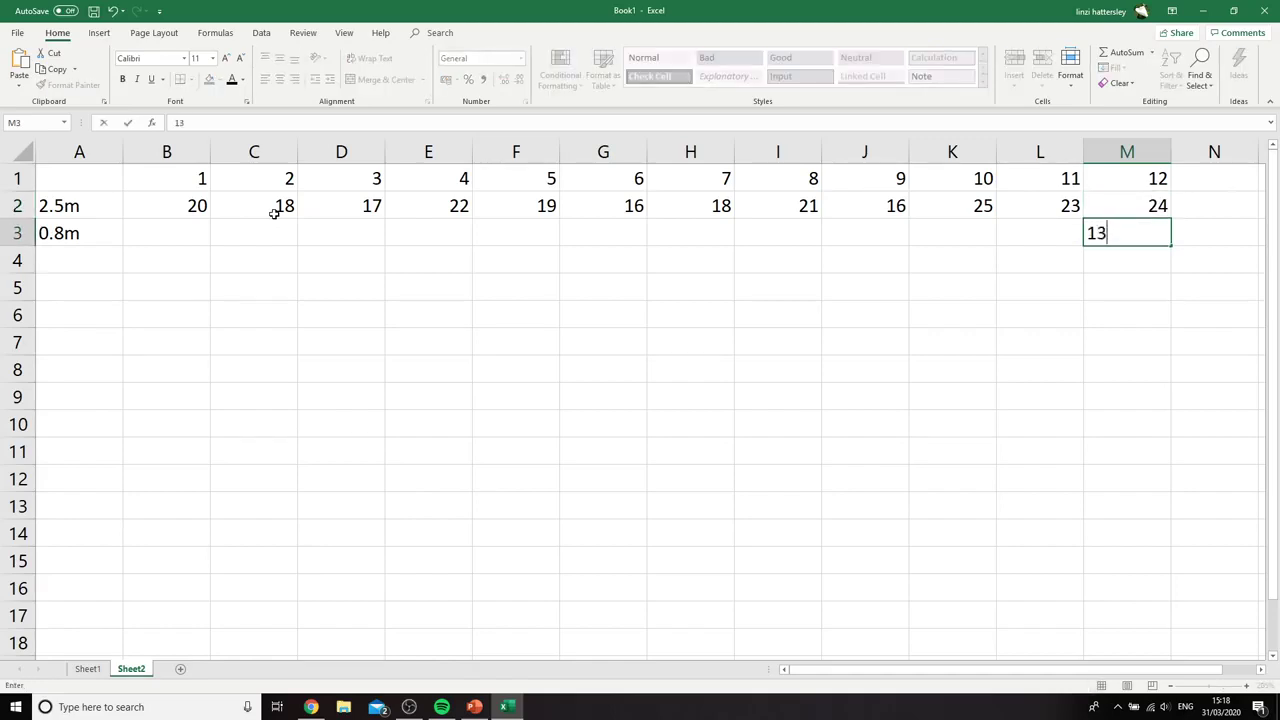
key(Left)
text(21)
key(Left)
text(22)
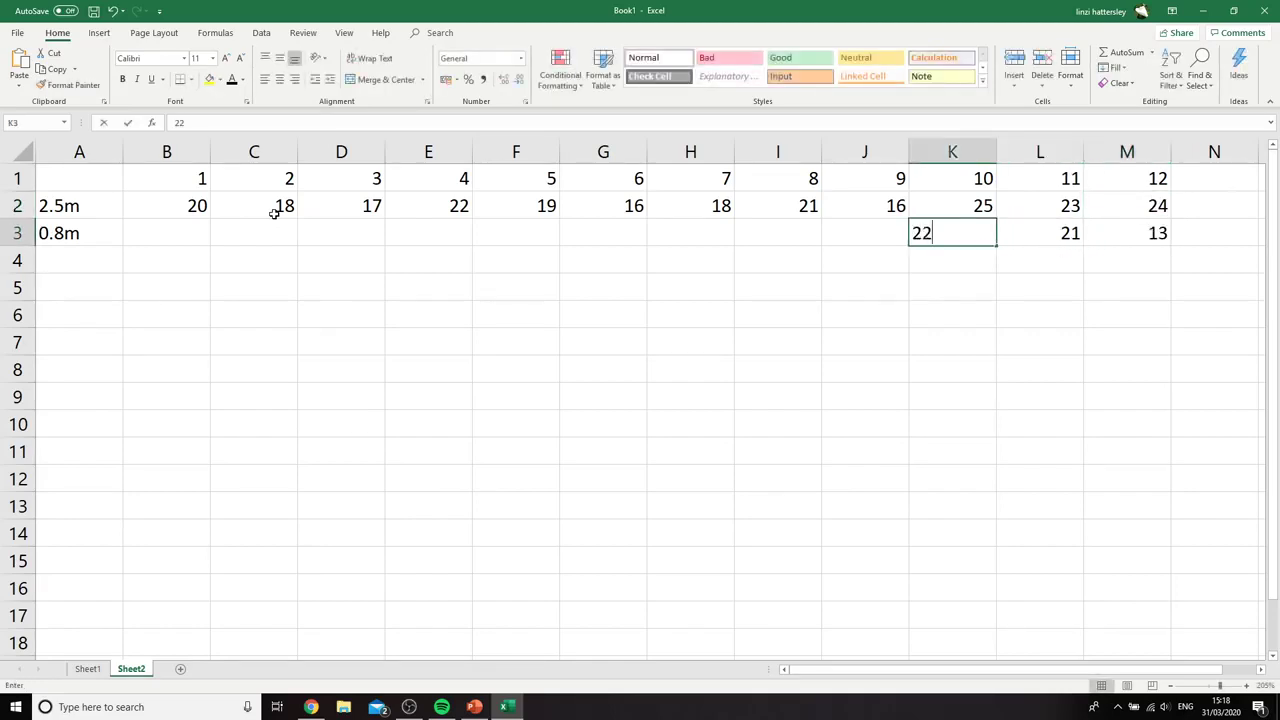
key(Left)
text(11)
key(Left)
text(1)
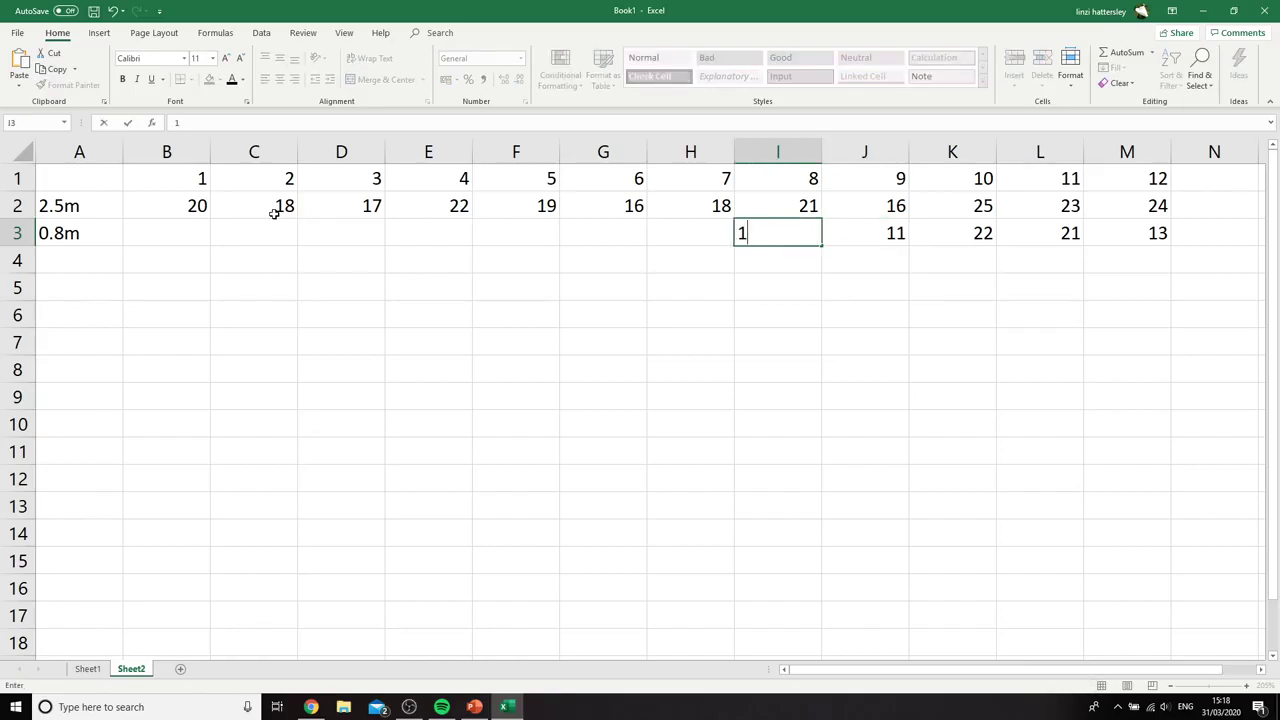
text(7)
key(Left)
text(15)
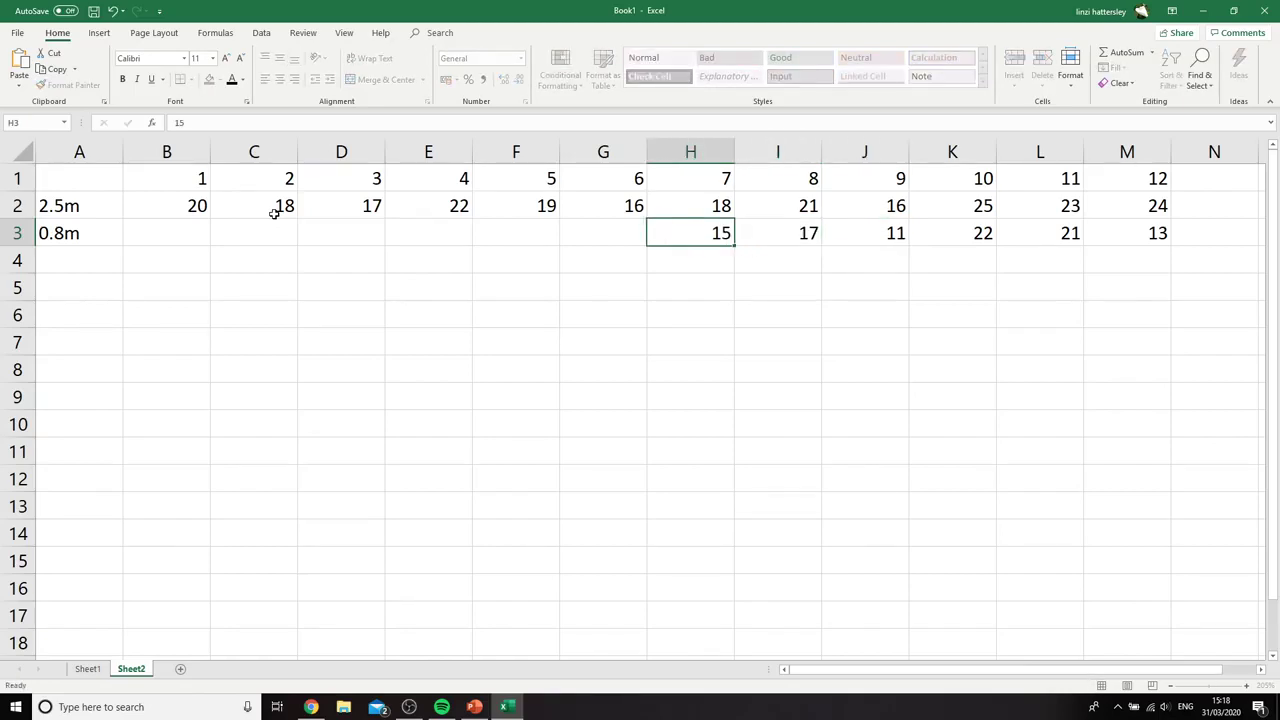
Complete the 0.8m row backwards from cell G3 to B3 with 13, 14, 19, 16, 11 and 16
key(Left)
text(13)
key(Left)
text(14)
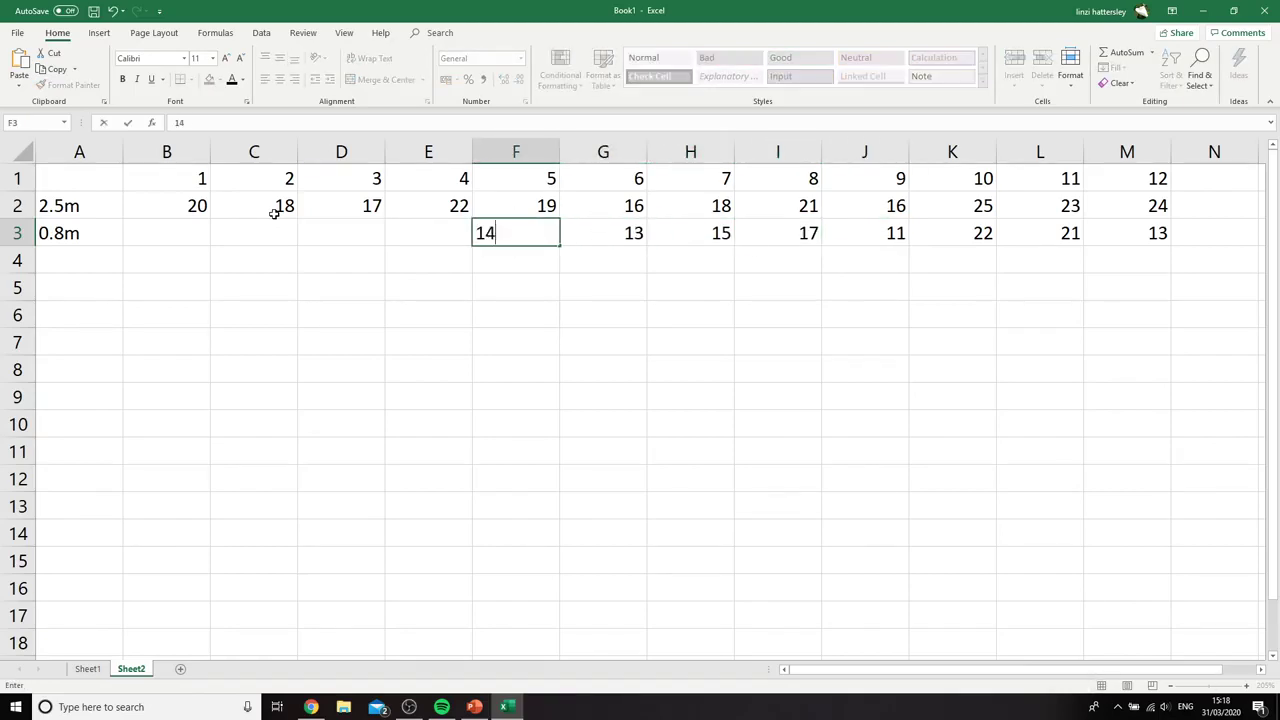
key(Left)
text(19)
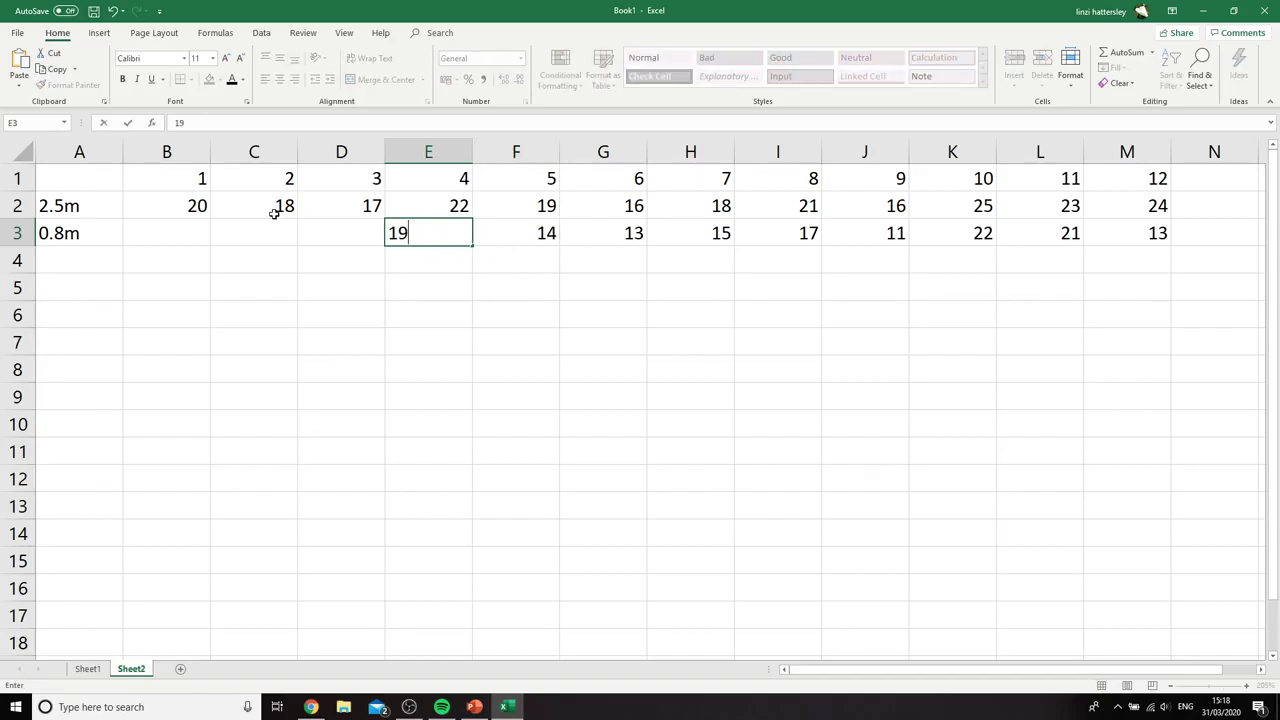
key(Left)
text(16)
key(Left)
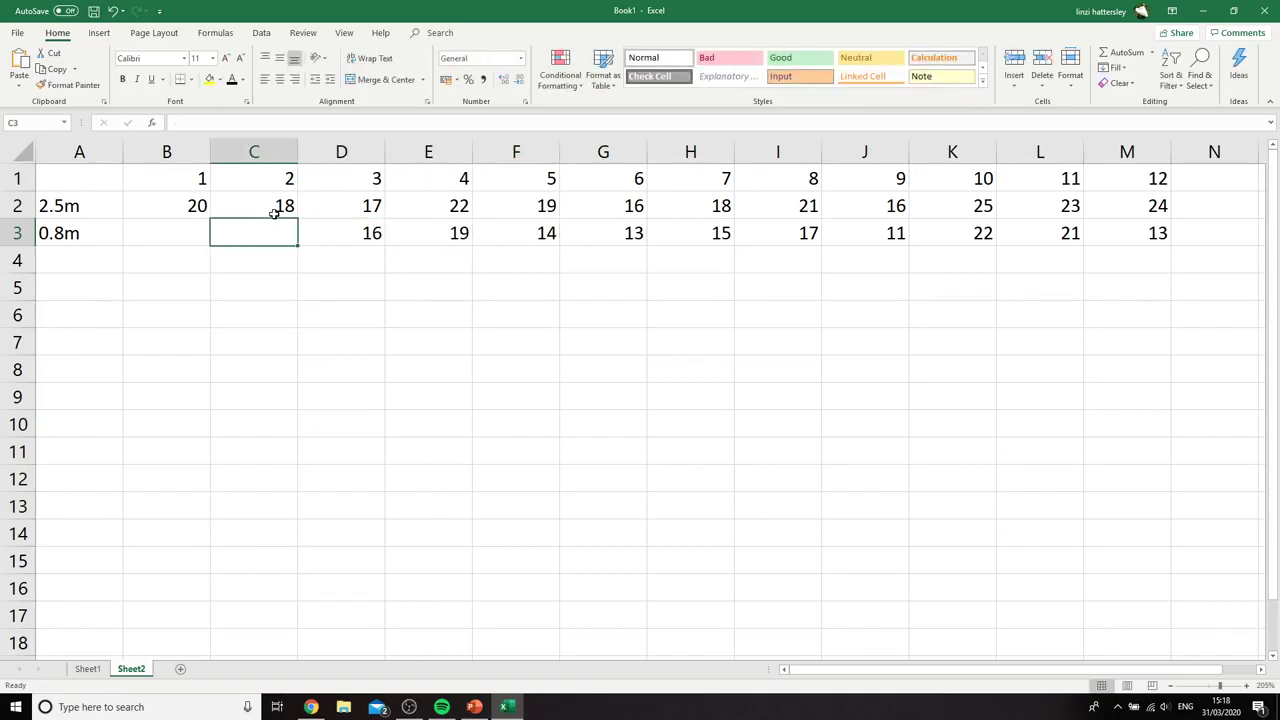
text(11)
key(Left)
text(16)
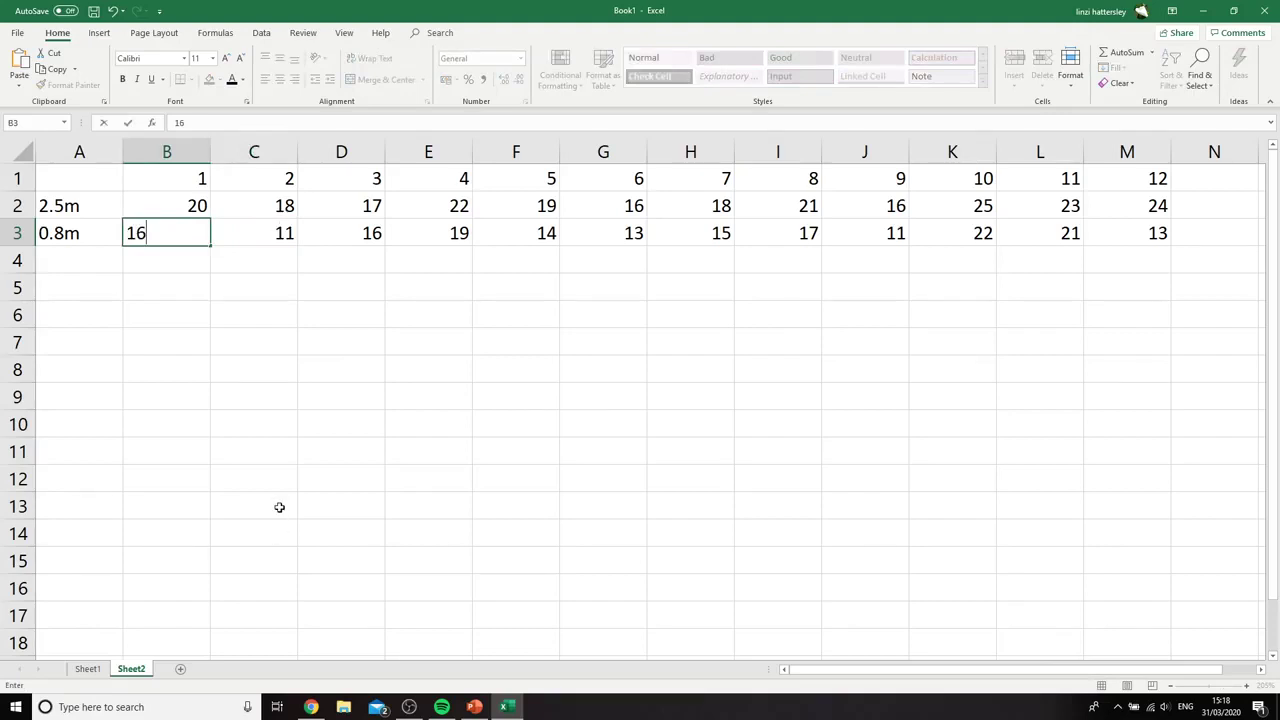
click(277, 469)
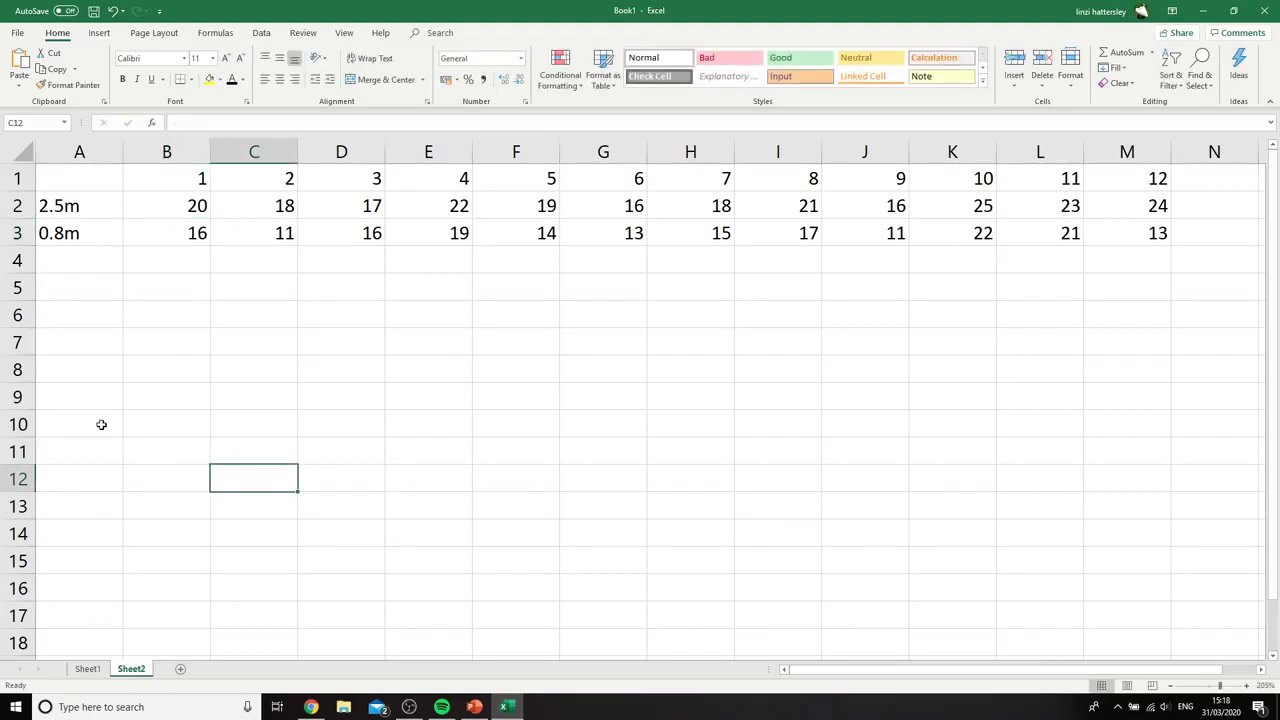
Label cell A5 as D and calculate the paired differences in B5:M5, filling the formula =B2-B3 across from B5
click(62, 286)
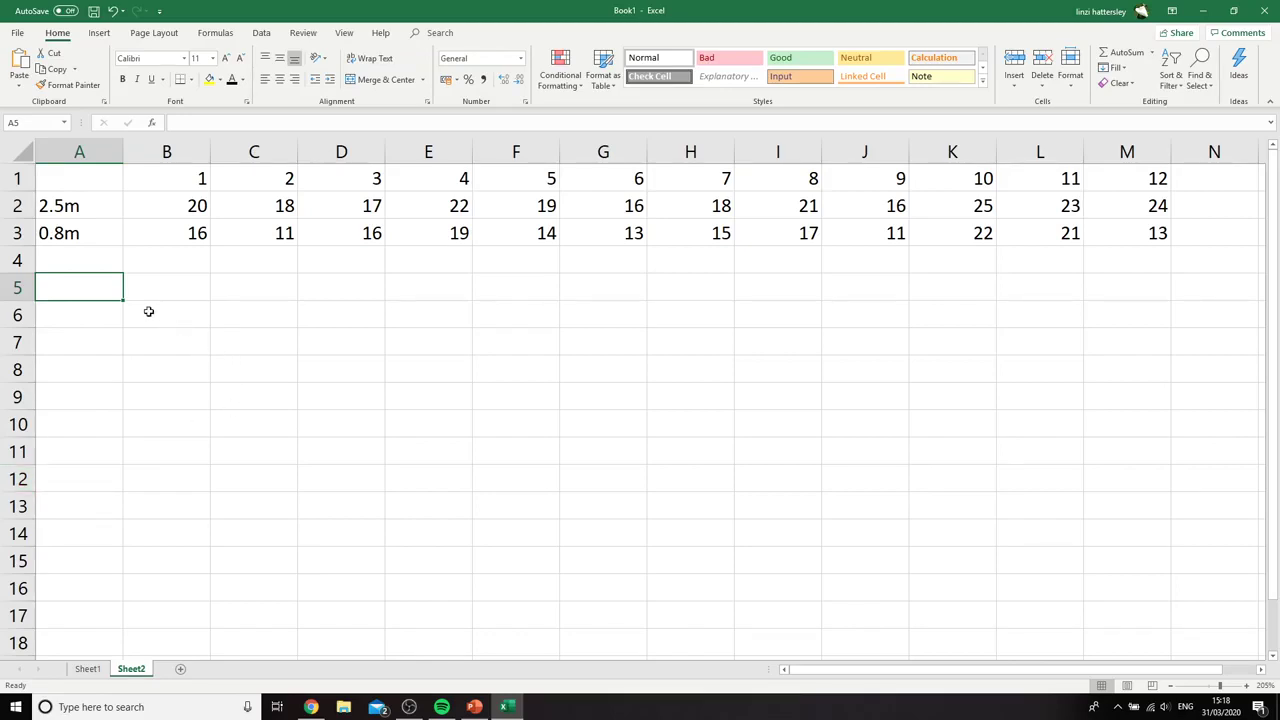
text(D)
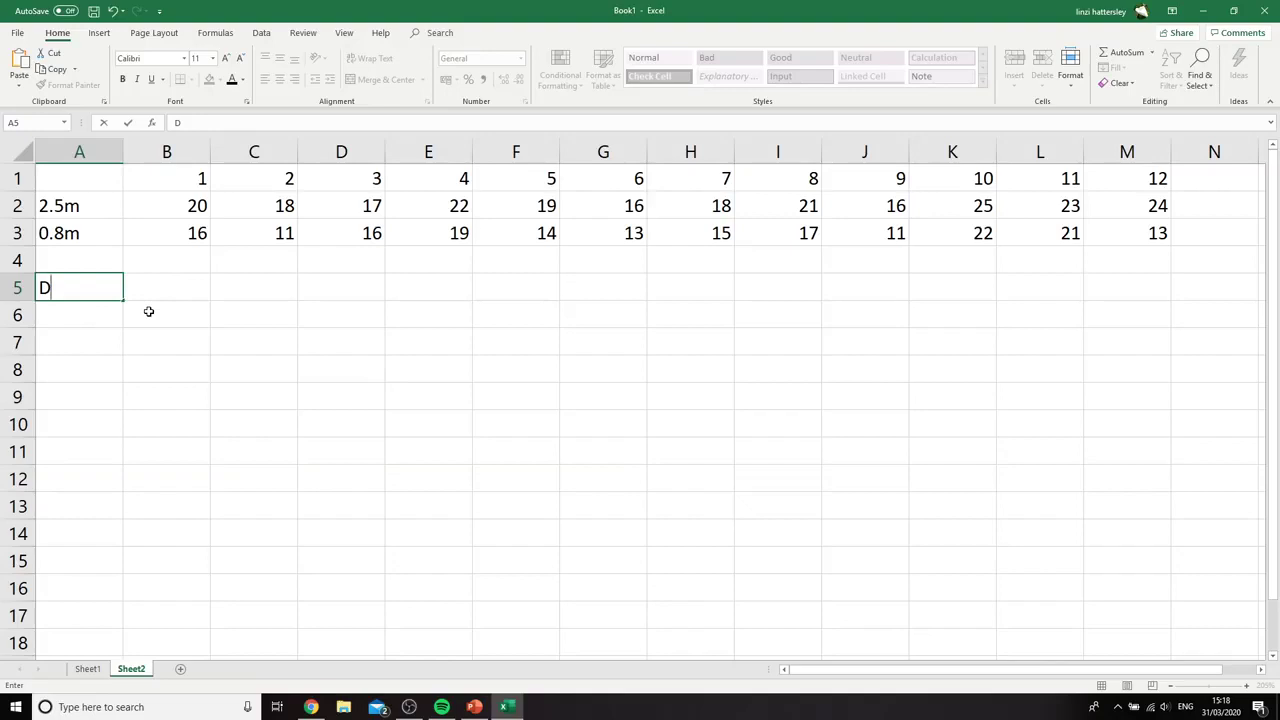
click(158, 288)
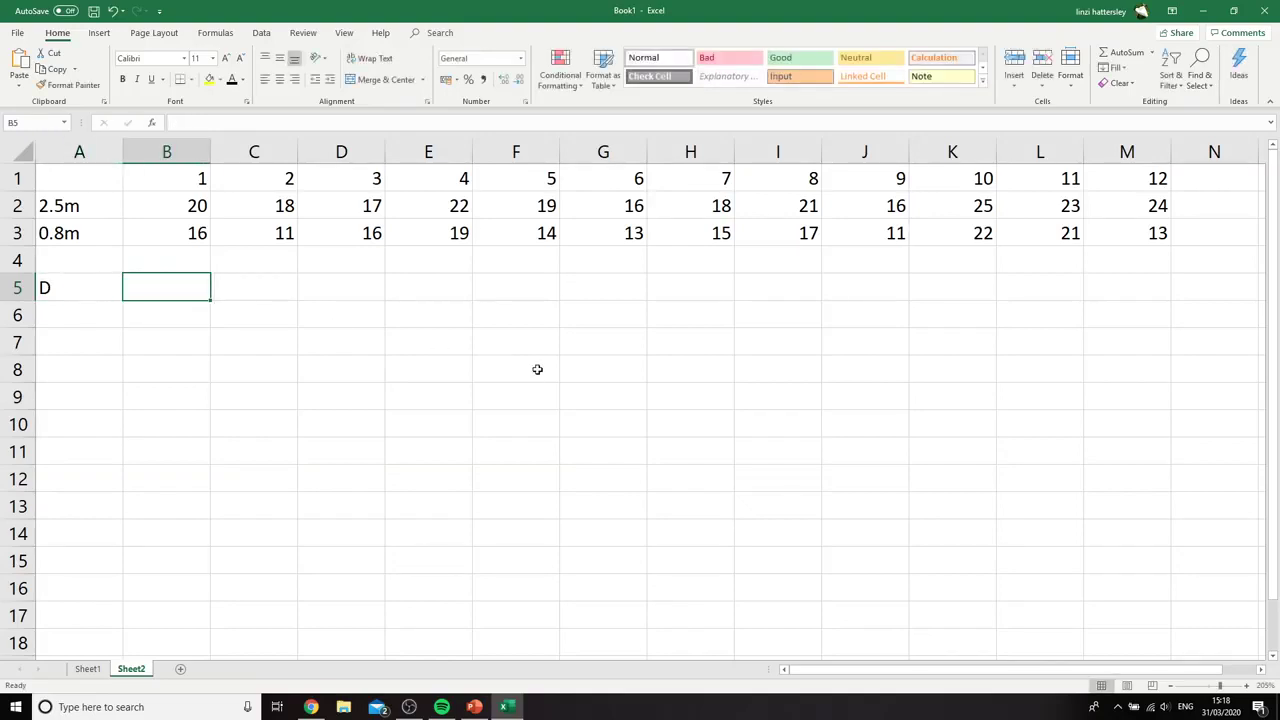
text(=)
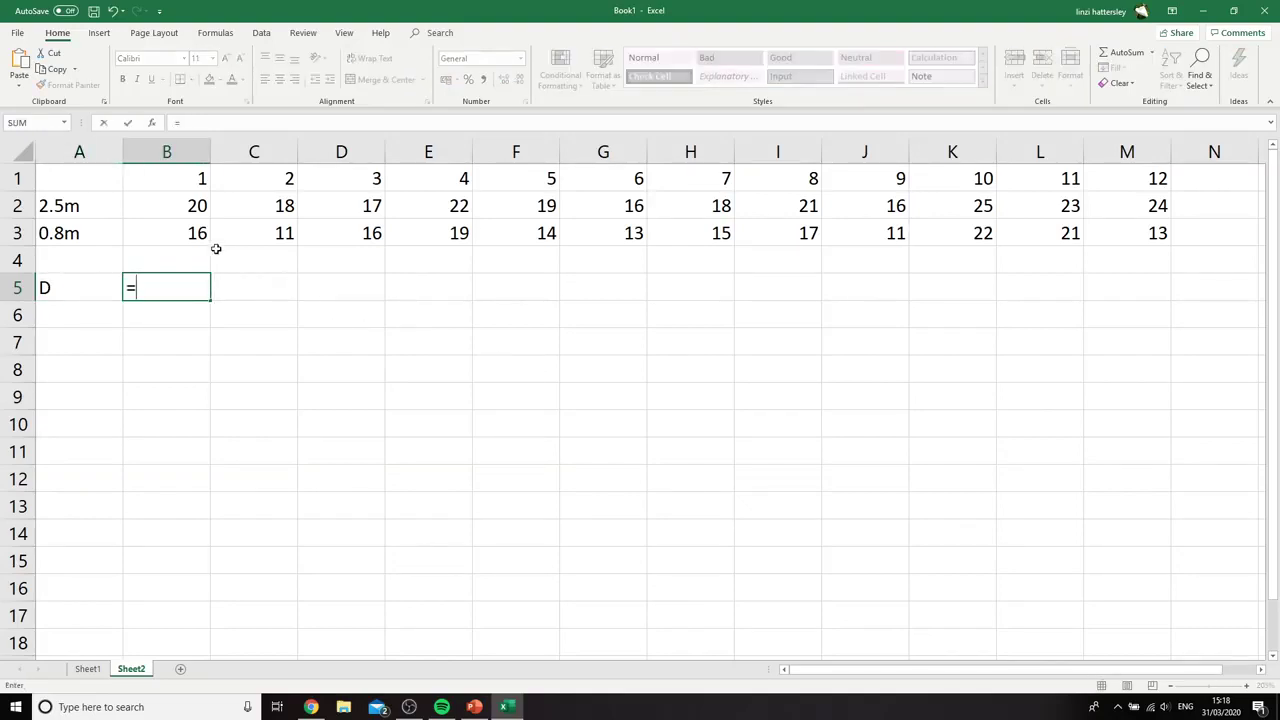
click(199, 205)
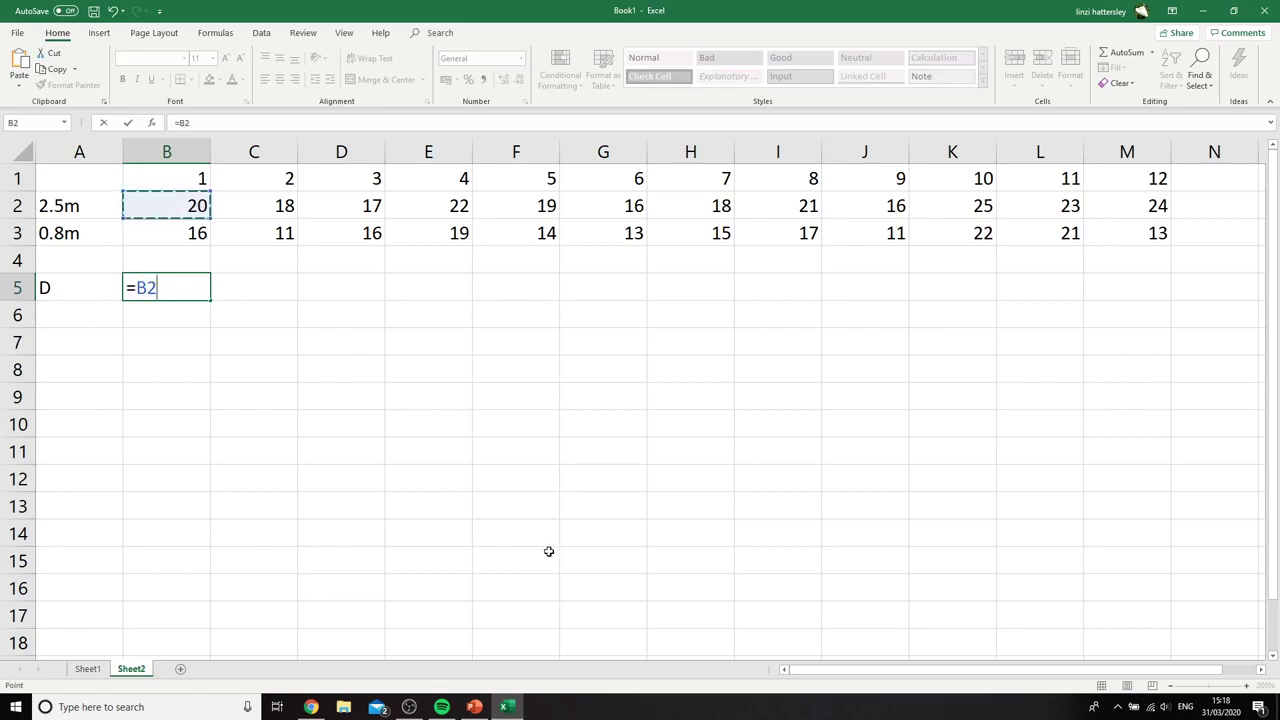
text(-)
click(192, 233)
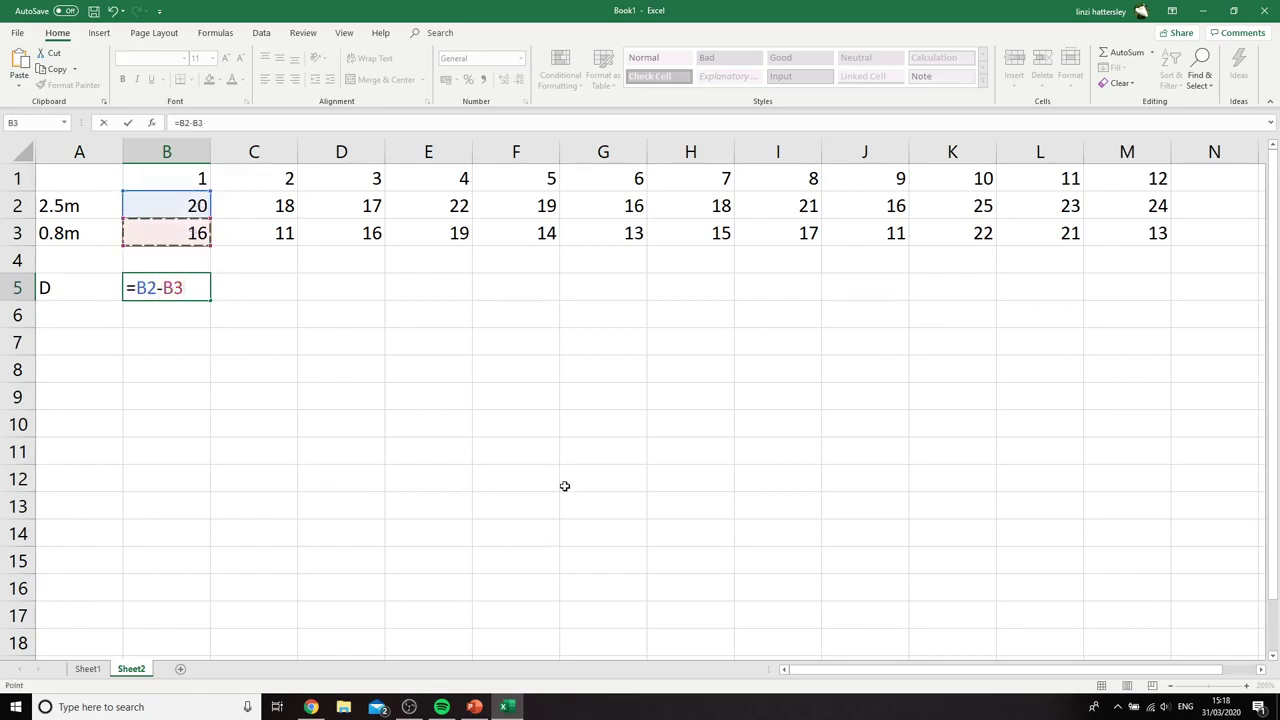
key(Return)
click(173, 287)
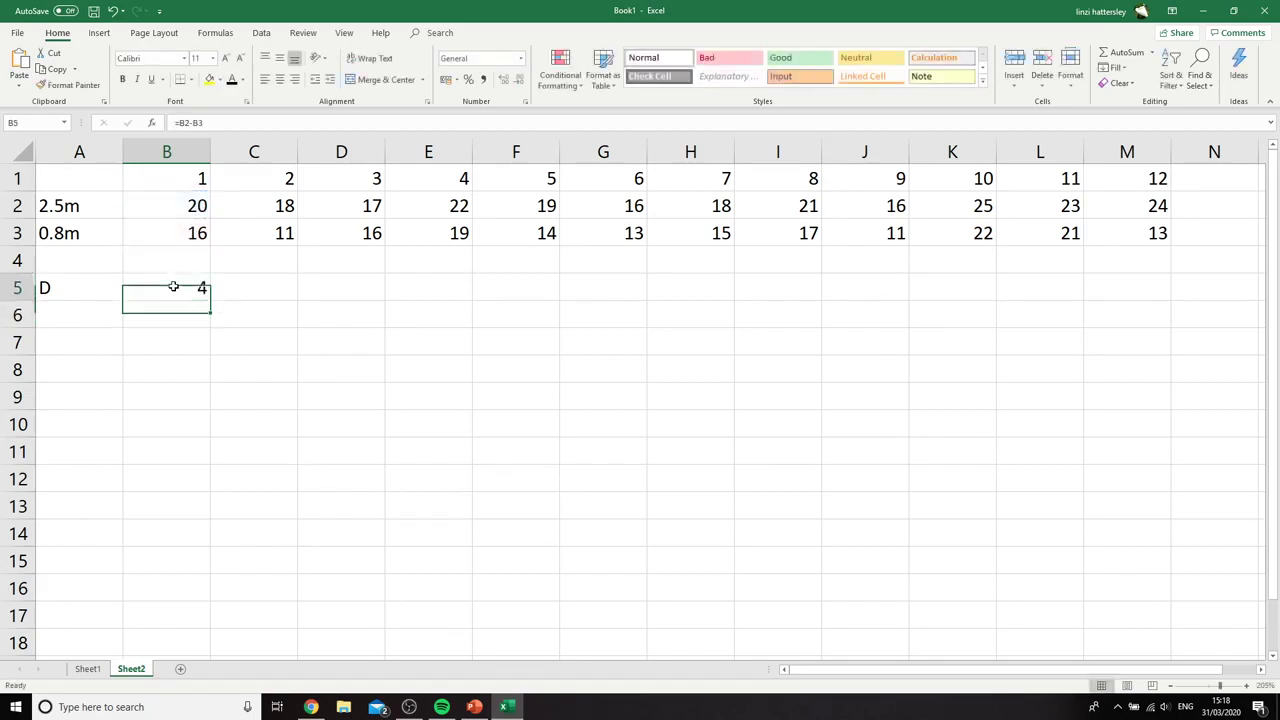
drag(211, 297, 1185, 302)
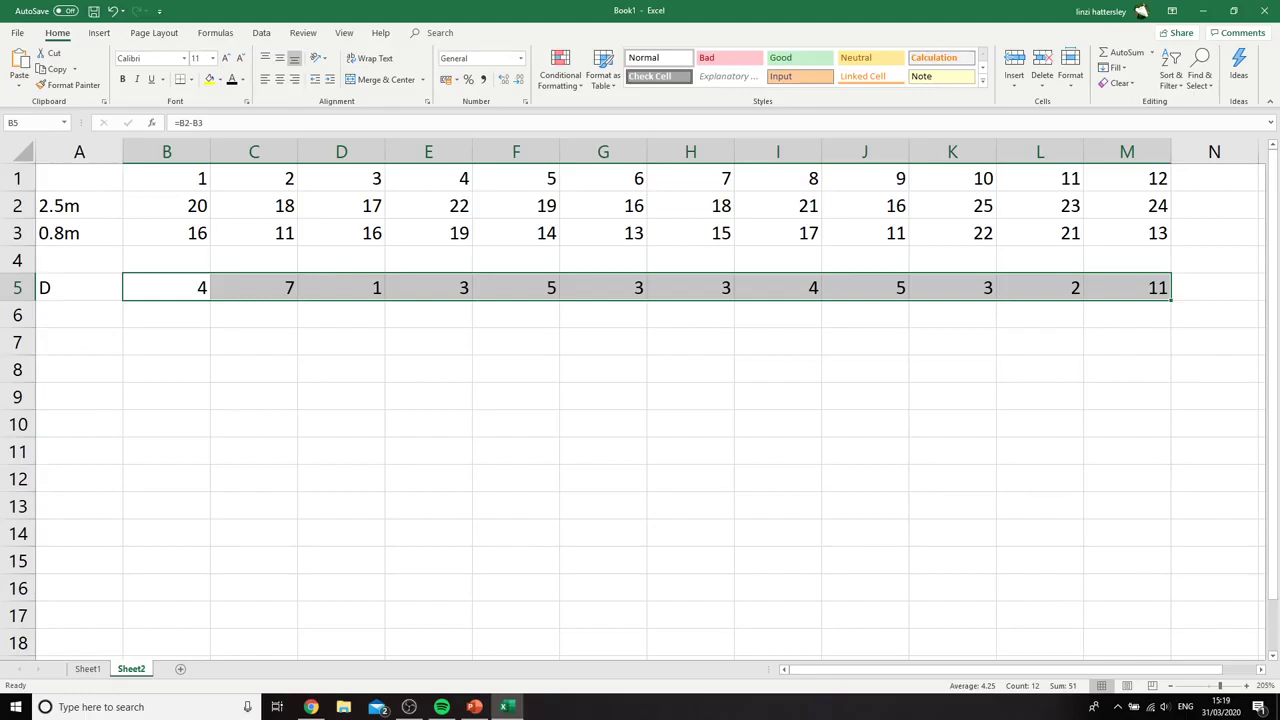
Switch to the PowerPoint lesson for a brief check and return to the Excel workbook
key(alt+Tab)
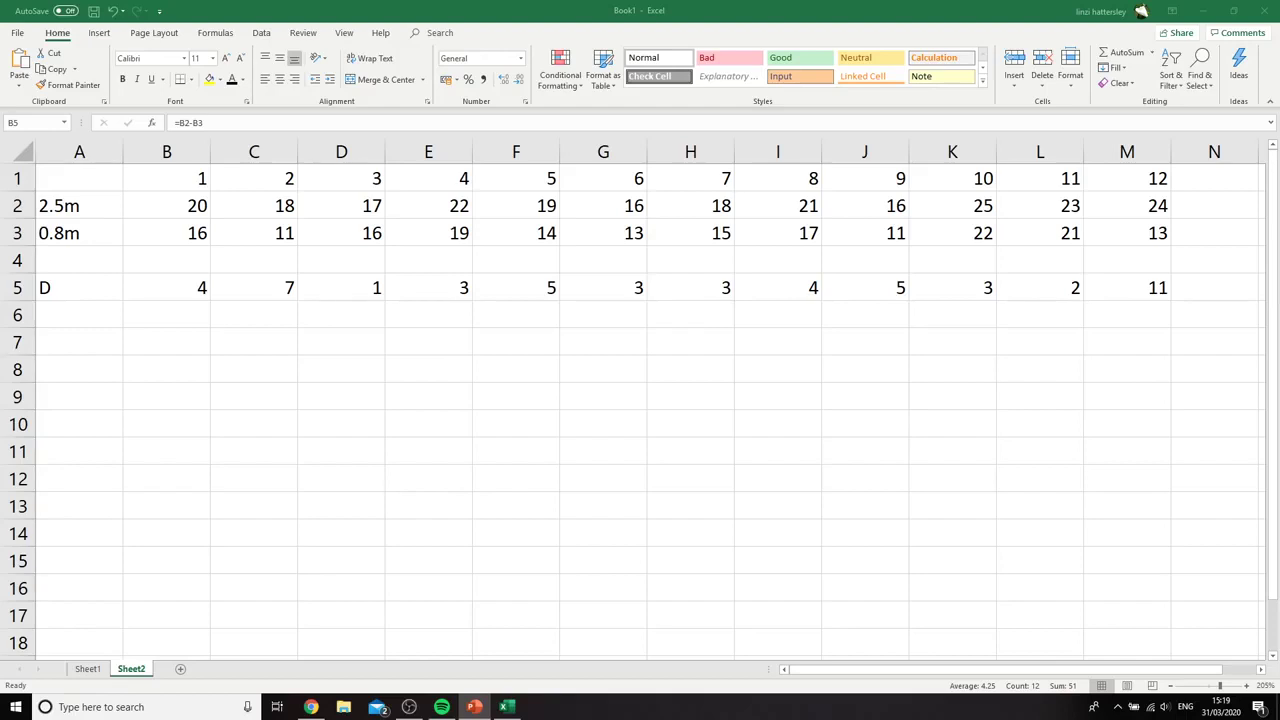
key(alt+Tab)
Label cell A6 as ΣD, using the Greek capital sigma symbol followed by D
click(80, 314)
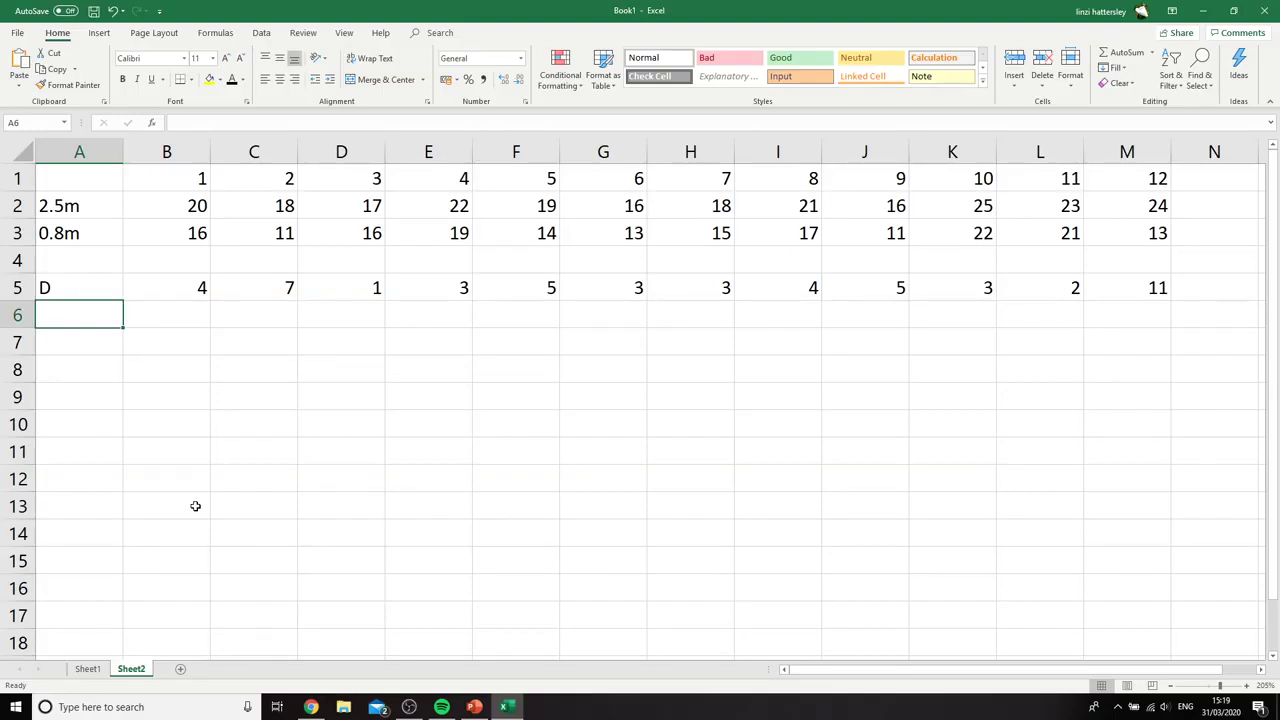
click(100, 33)
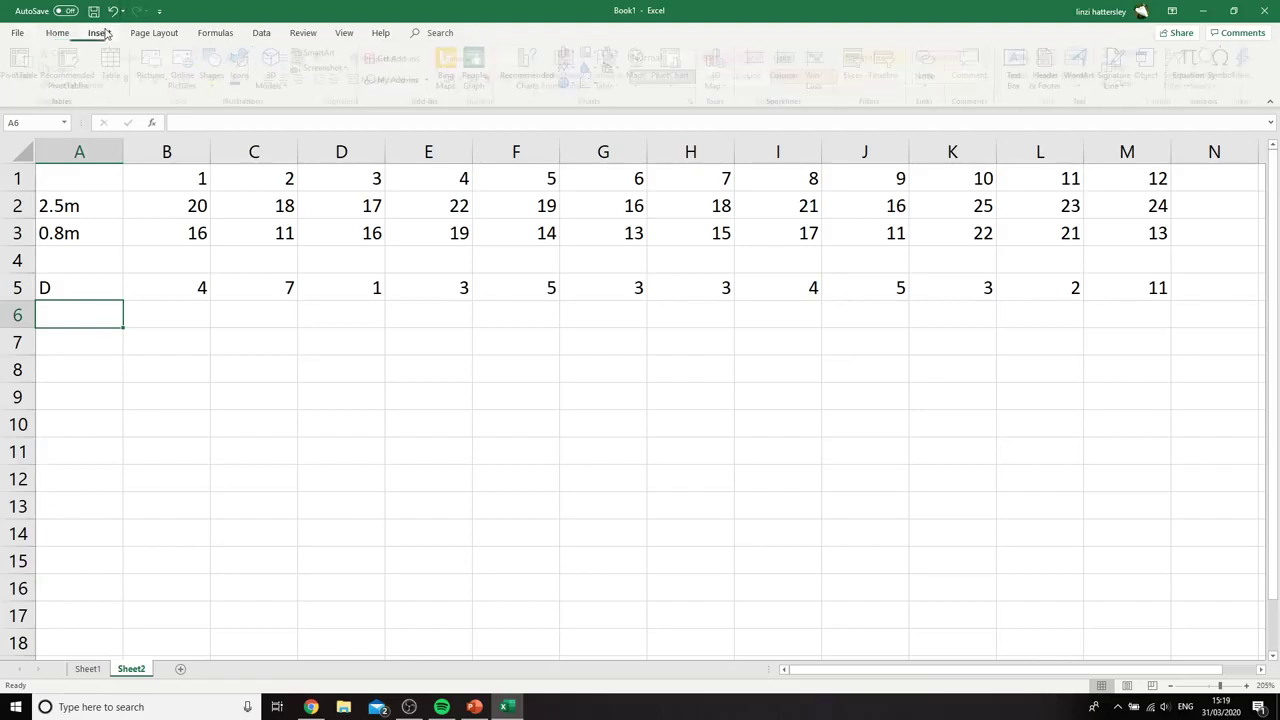
click(1226, 68)
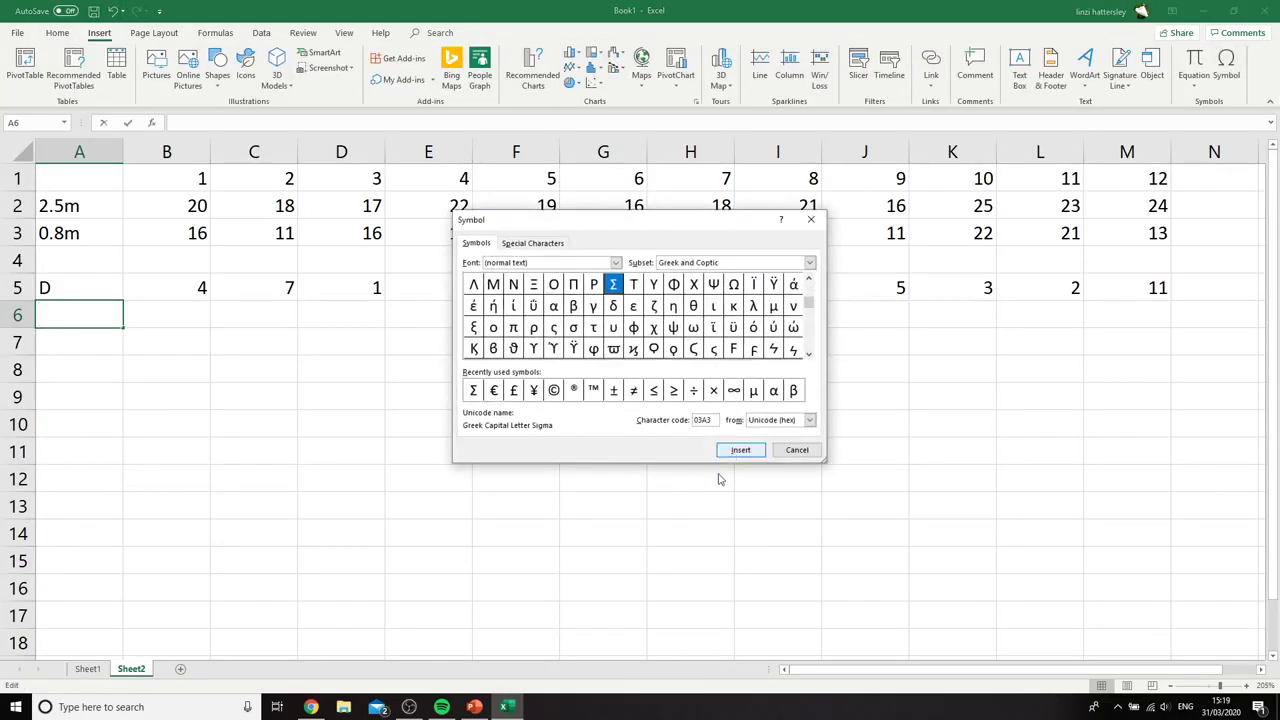
click(740, 450)
click(797, 450)
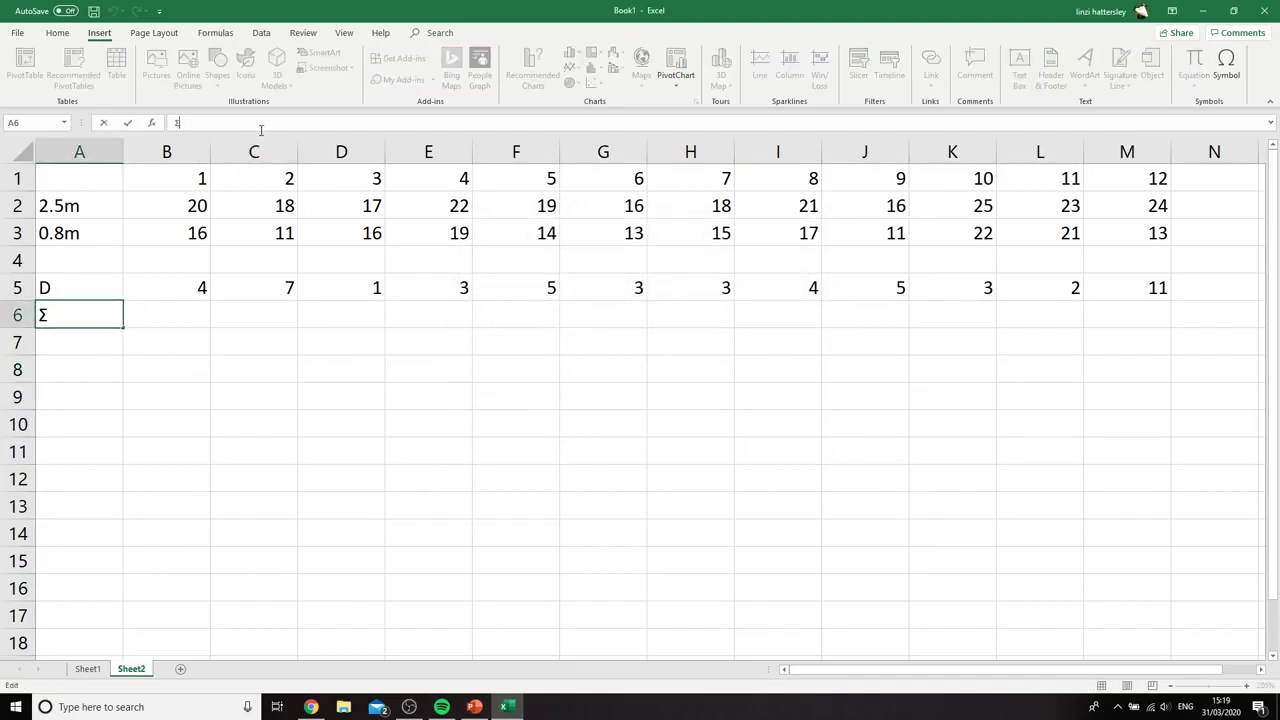
text(D)
Total the paired differences in cell B6 with the formula =SUM(B5:M5)
click(180, 316)
text(=)
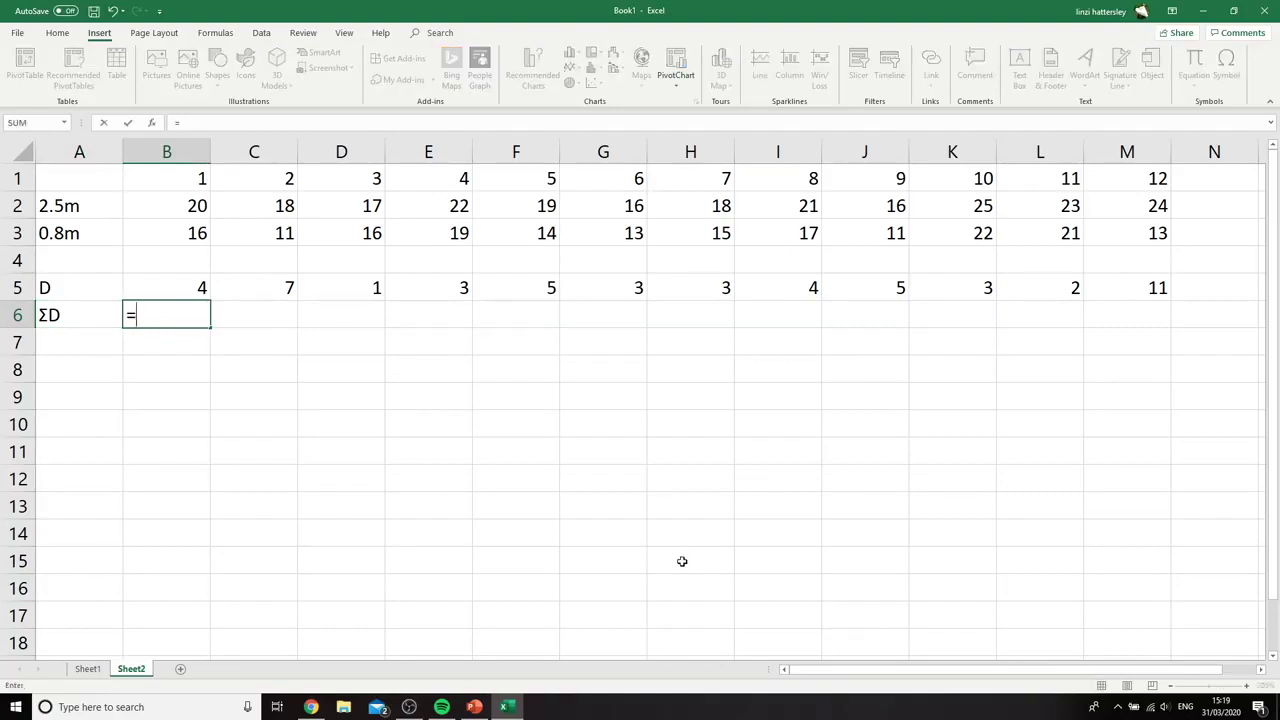
text(SUM()
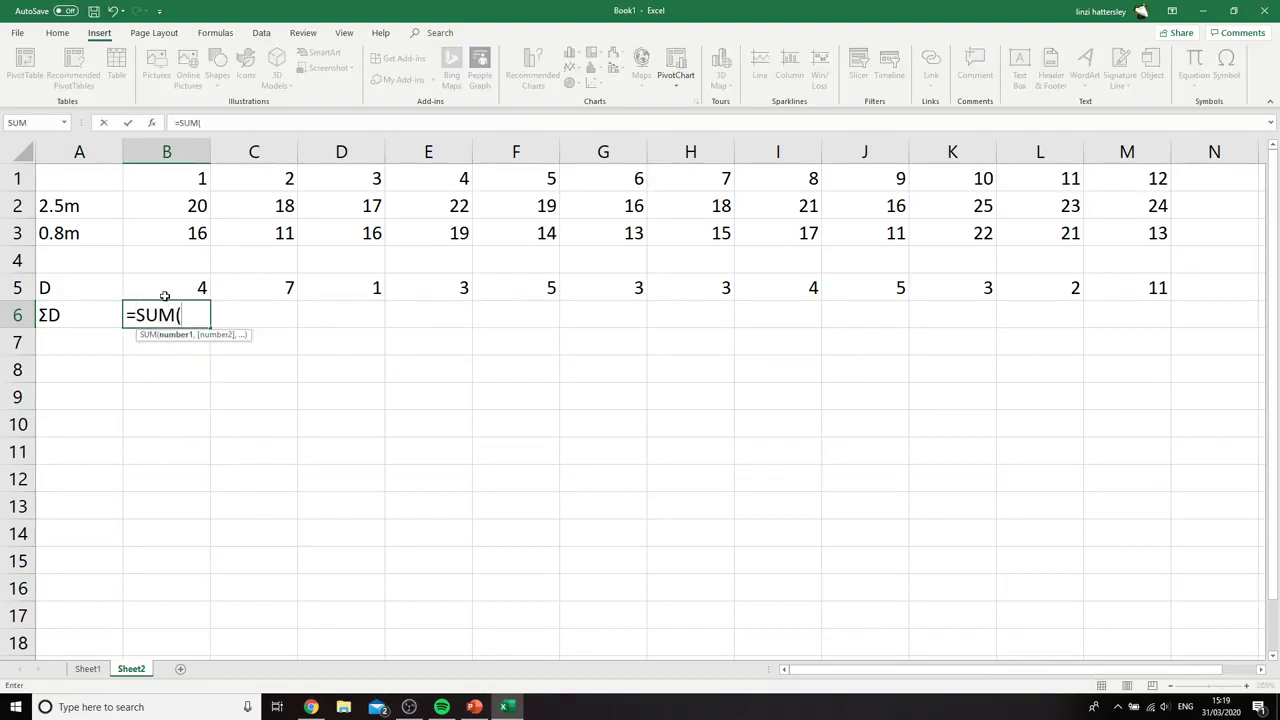
drag(166, 290, 1145, 288)
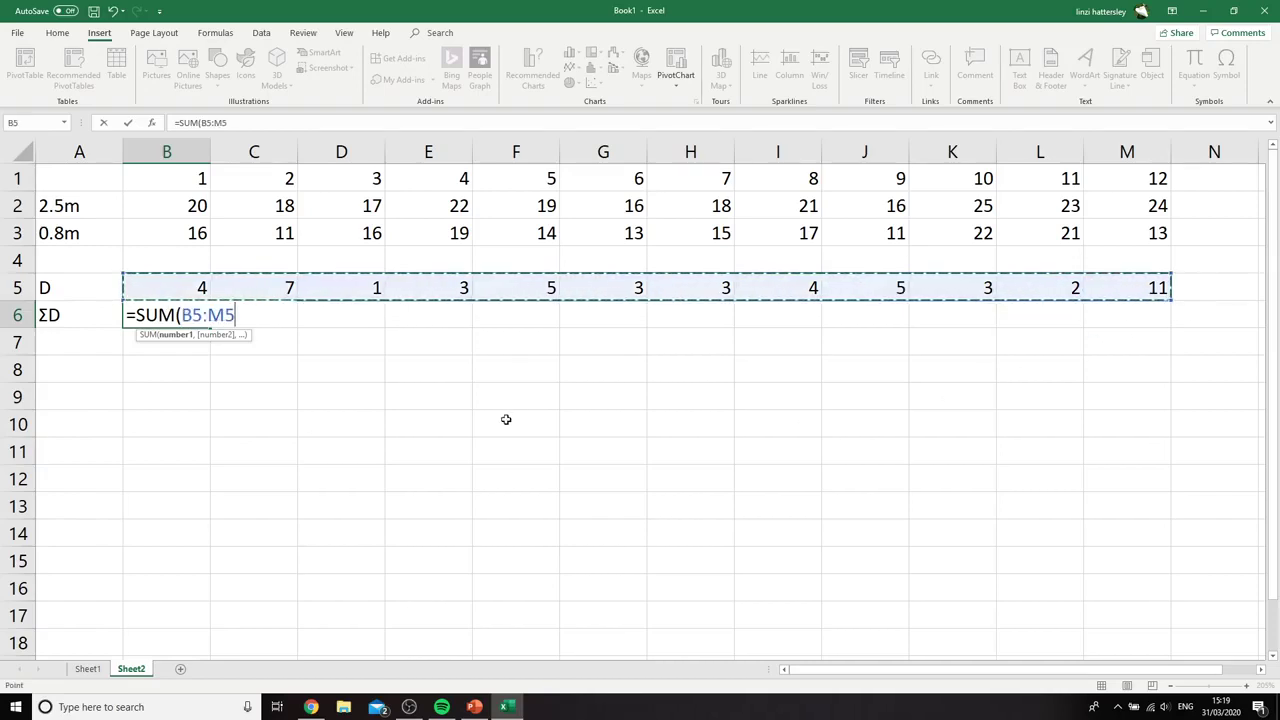
text())
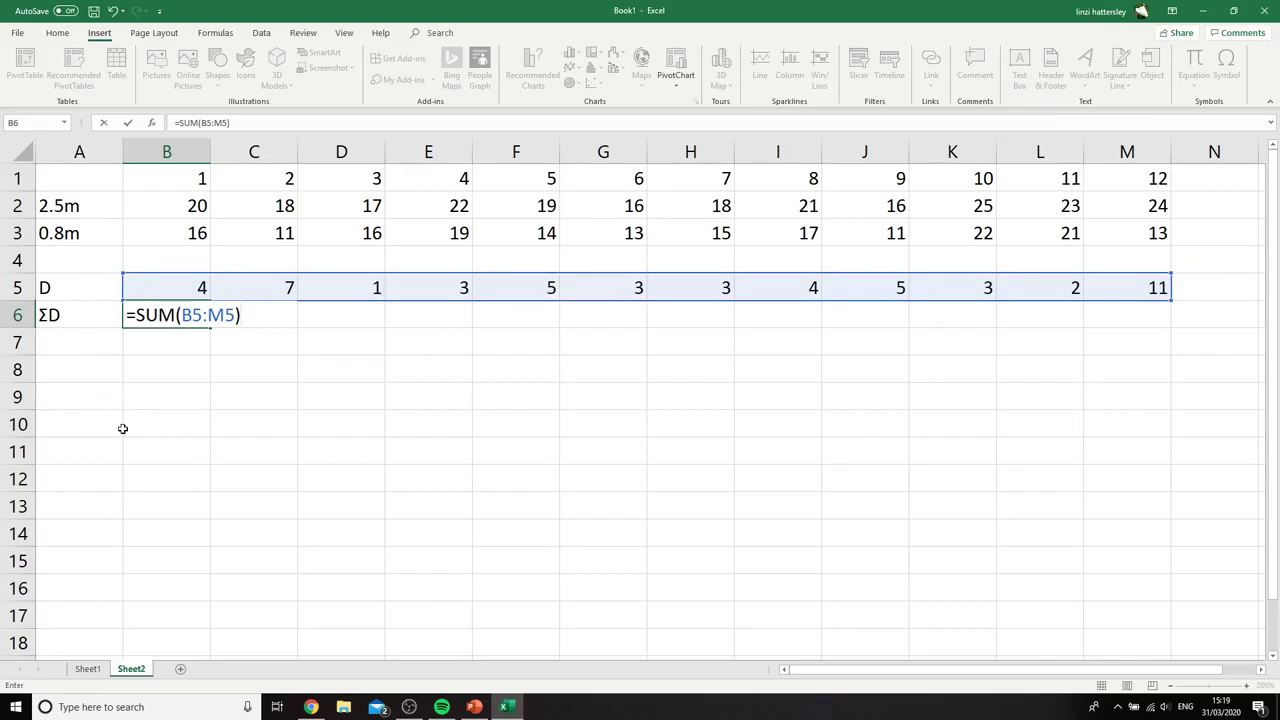
key(Return)
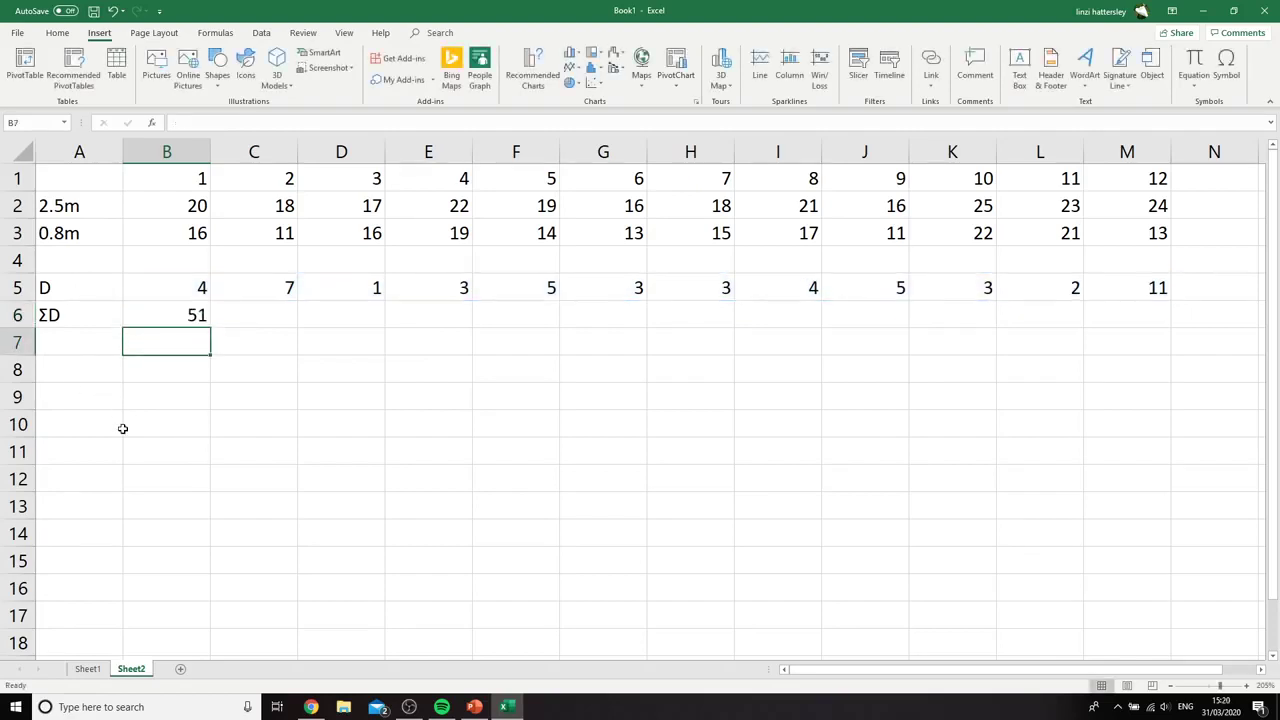
Label cell A7 as D/ and calculate the mean difference in B7 with the formula =B6/M1
click(95, 338)
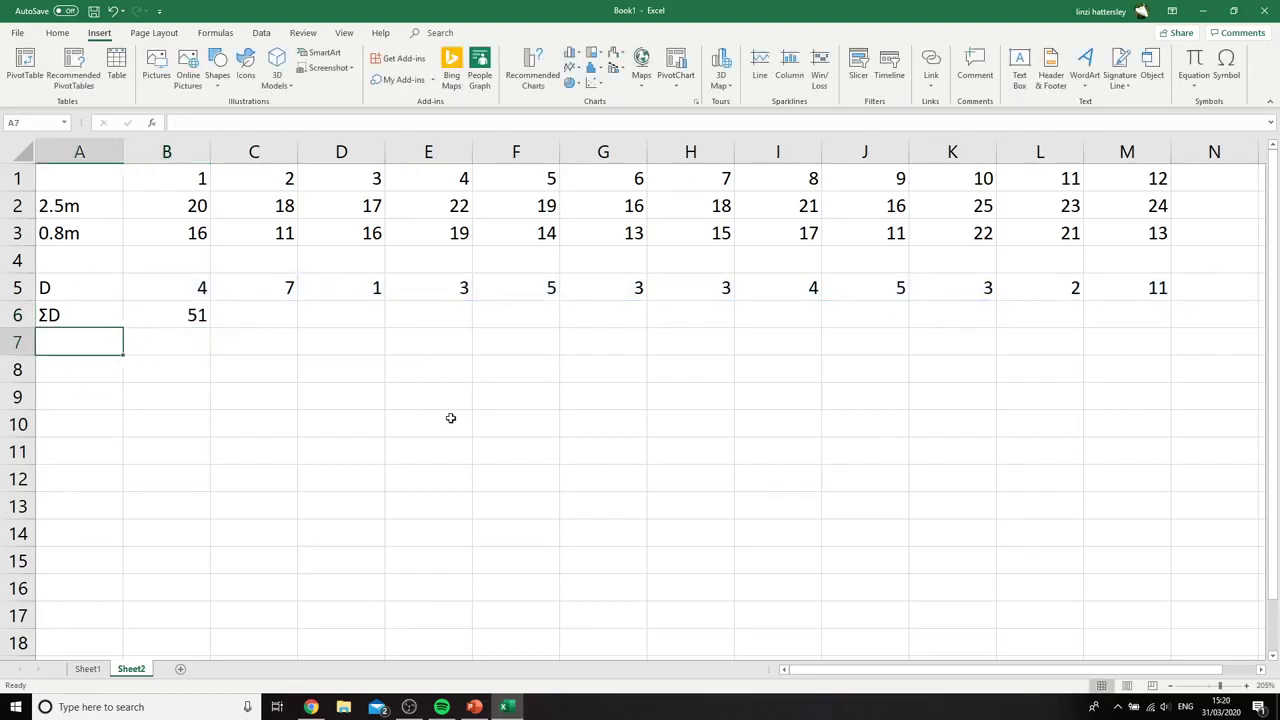
text(d/)
key(BackSpace)
key(BackSpace)
text(D/)
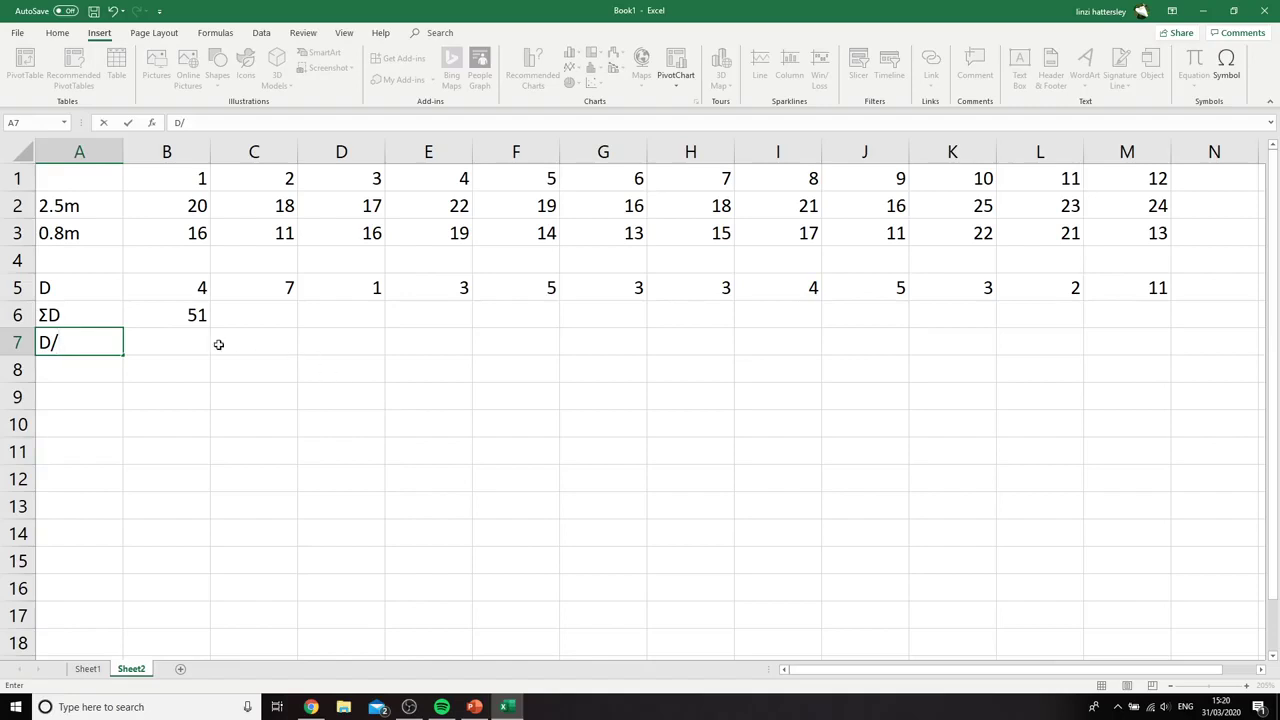
key(Tab)
text(=)
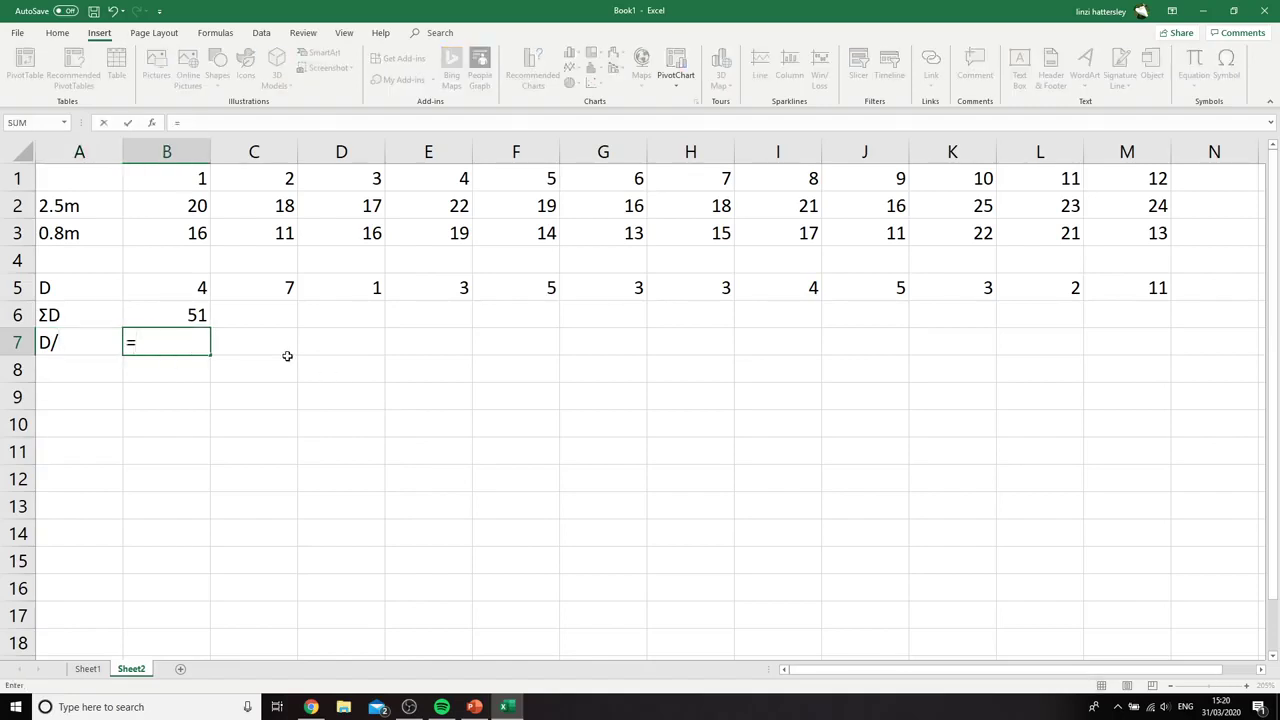
click(172, 310)
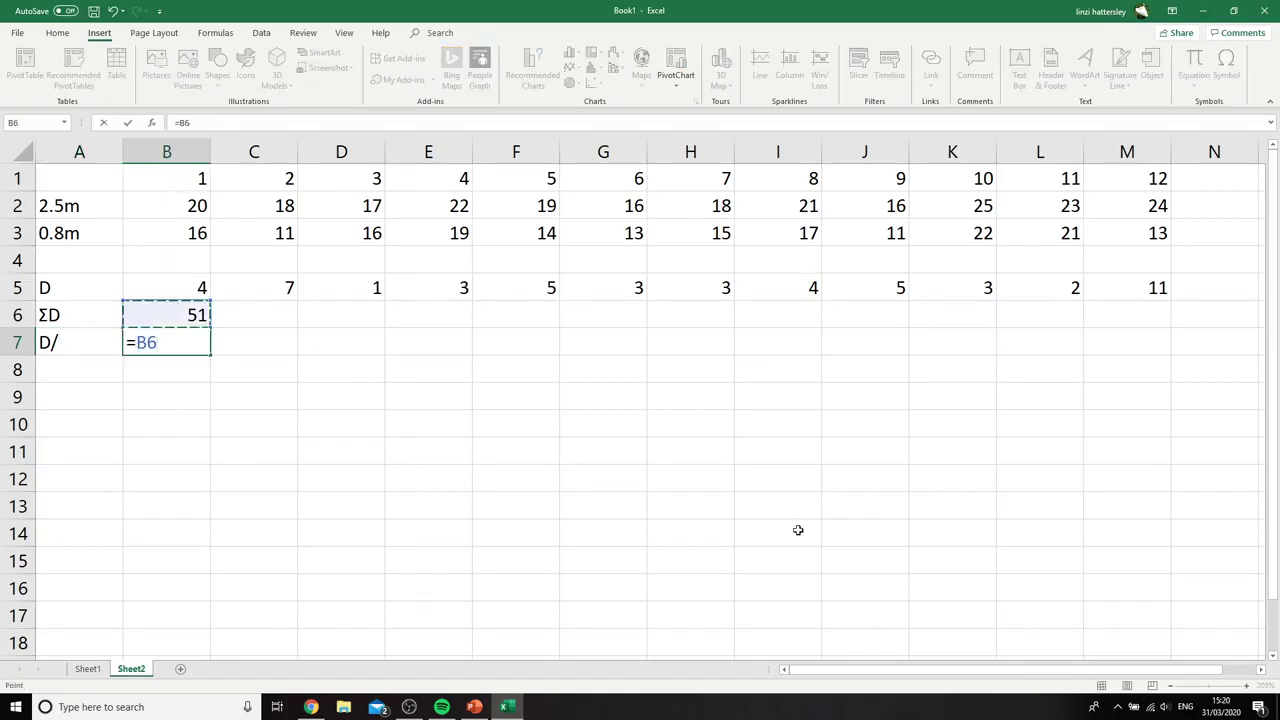
text(/)
click(1110, 176)
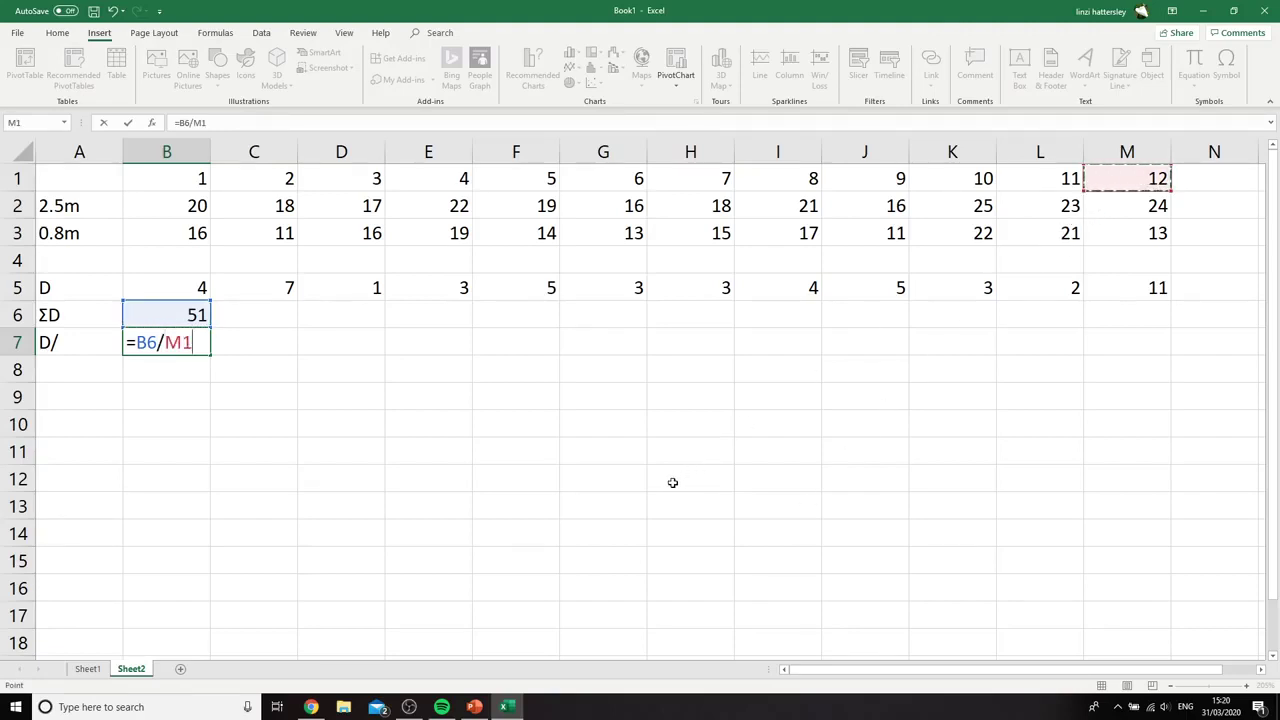
key(Return)
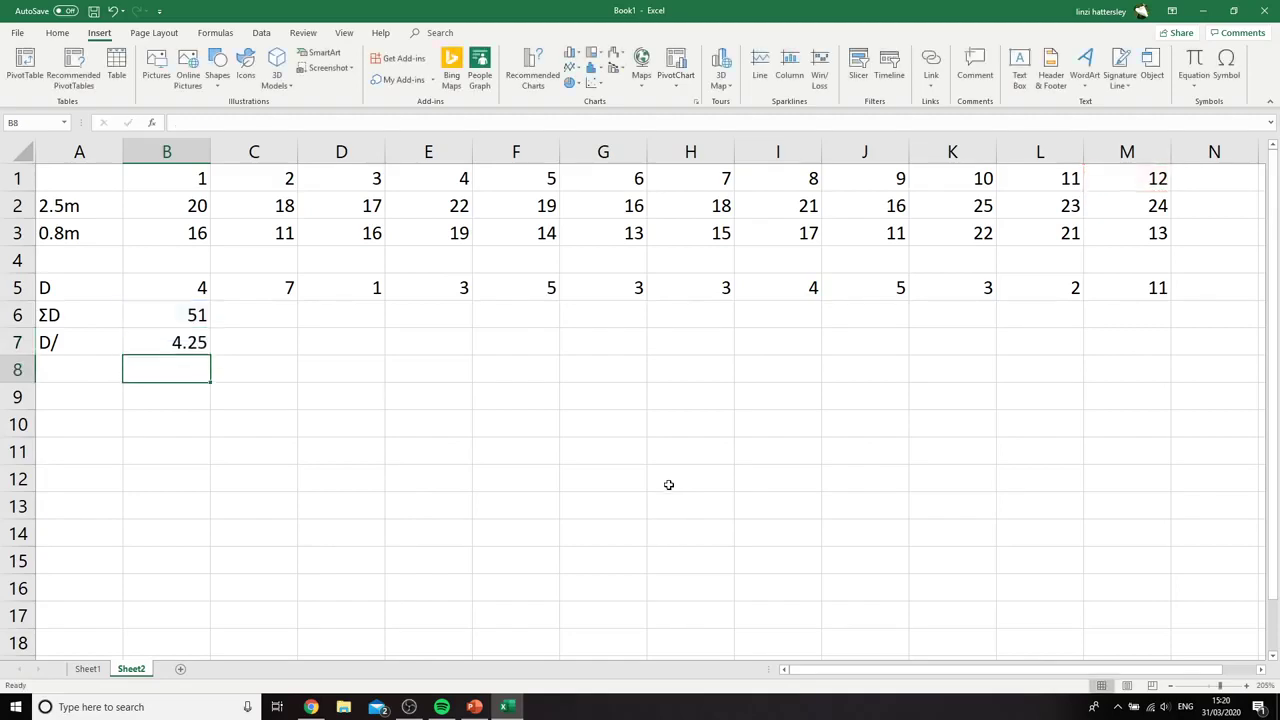
click(102, 373)
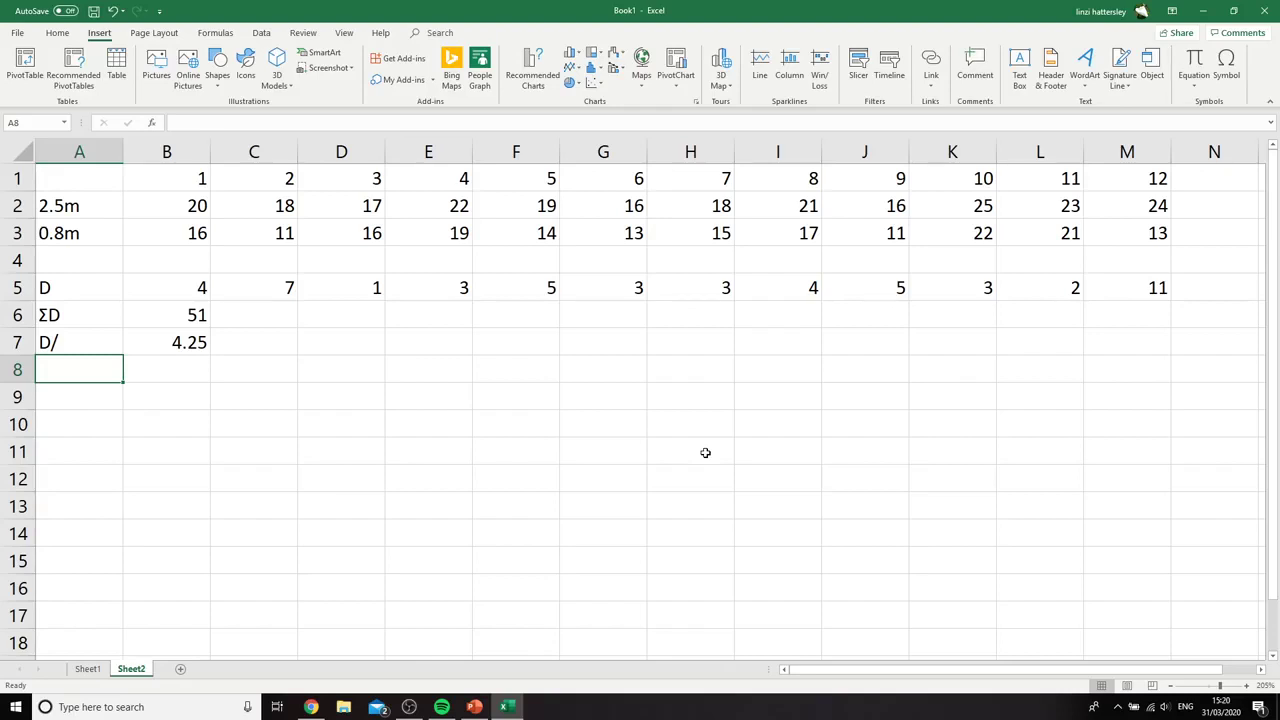
click(1236, 87)
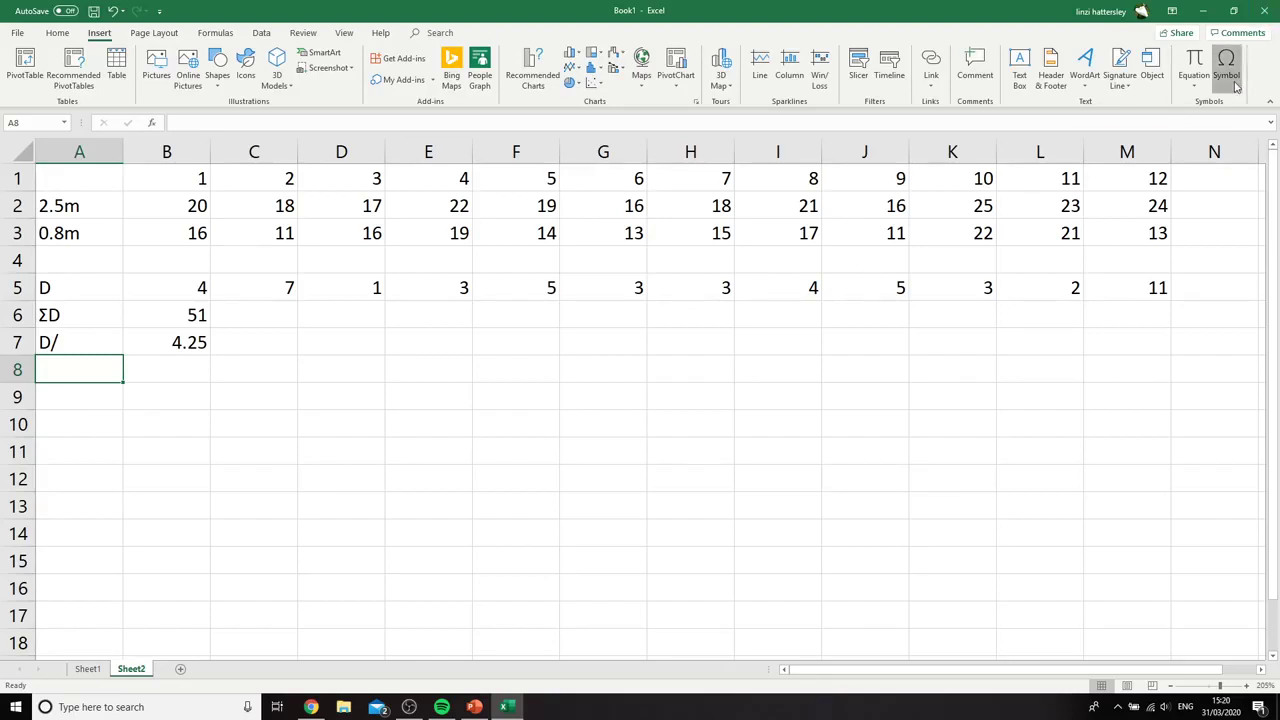
click(740, 449)
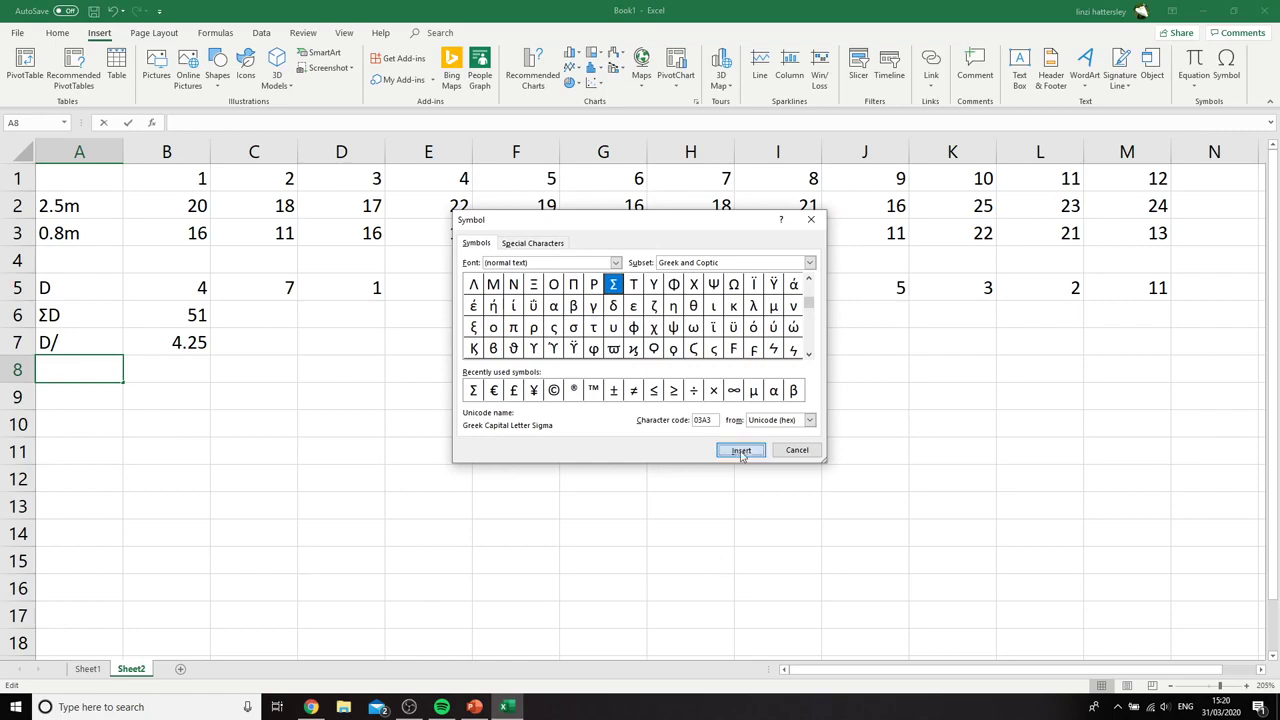
click(795, 451)
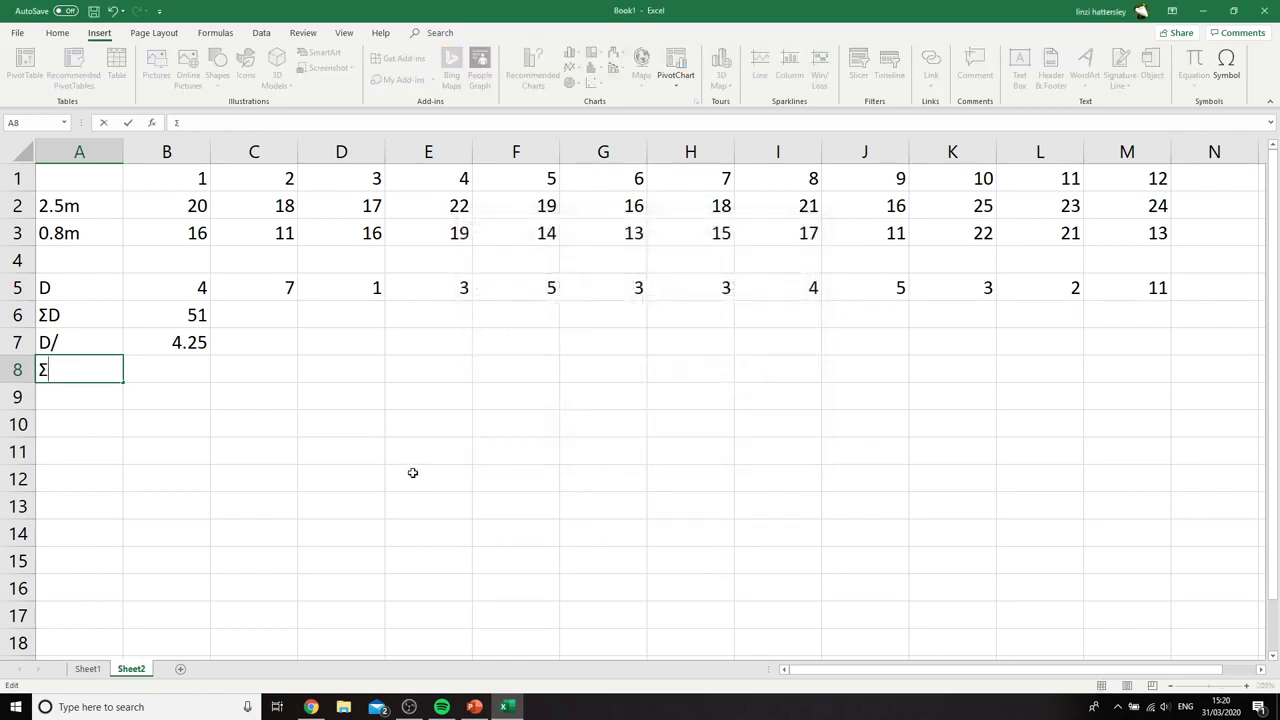
click(368, 474)
Label cell A8 as (d-D/)^2 for the squared deviations from the mean difference
click(103, 371)
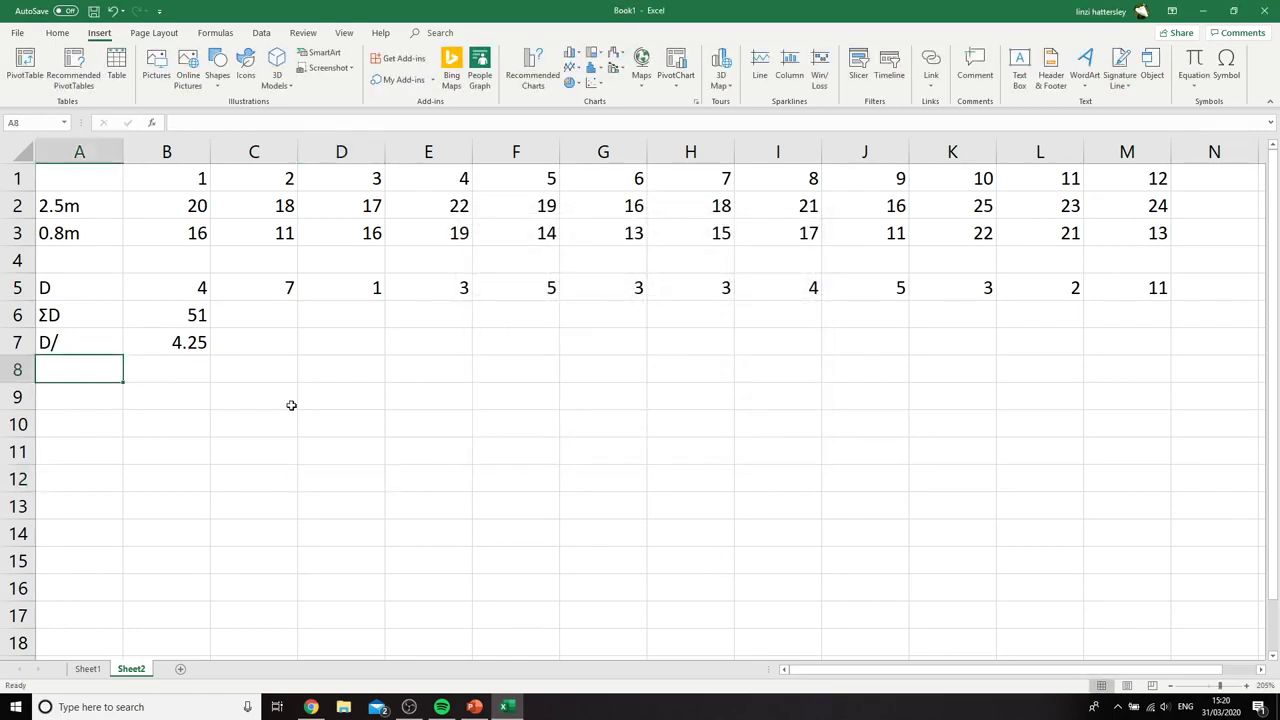
text((d)
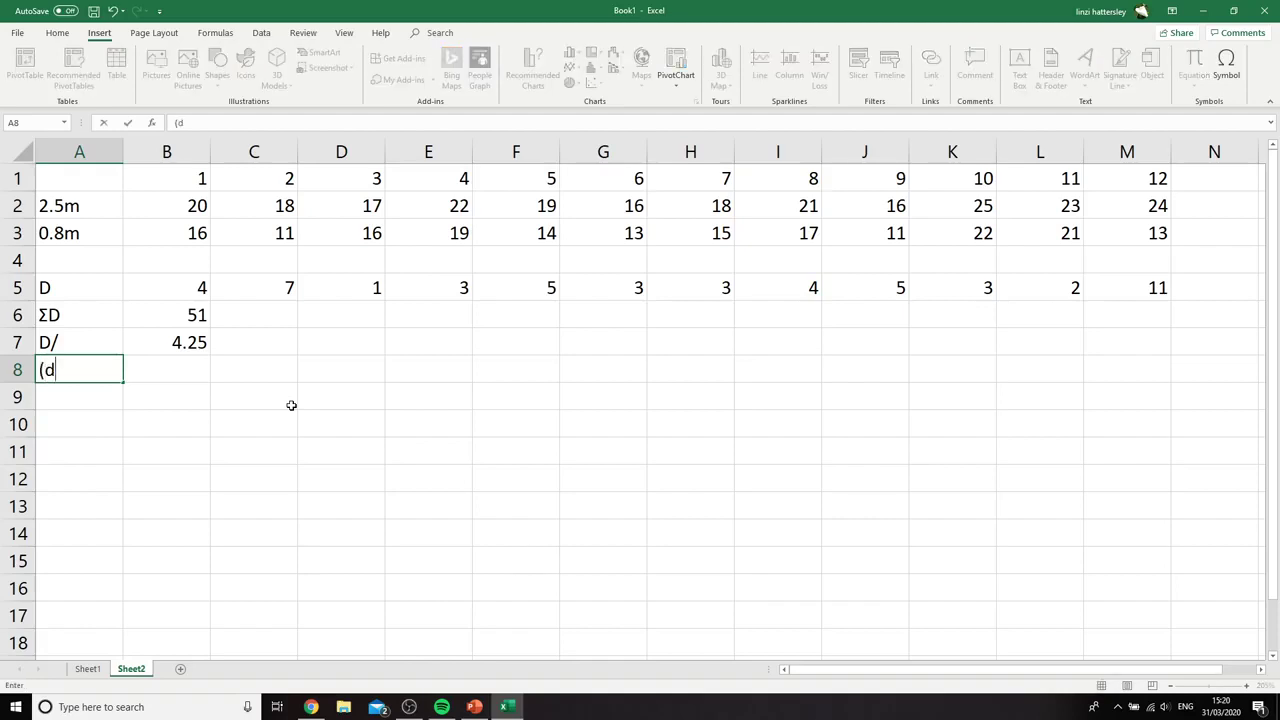
text(-D/)^2)
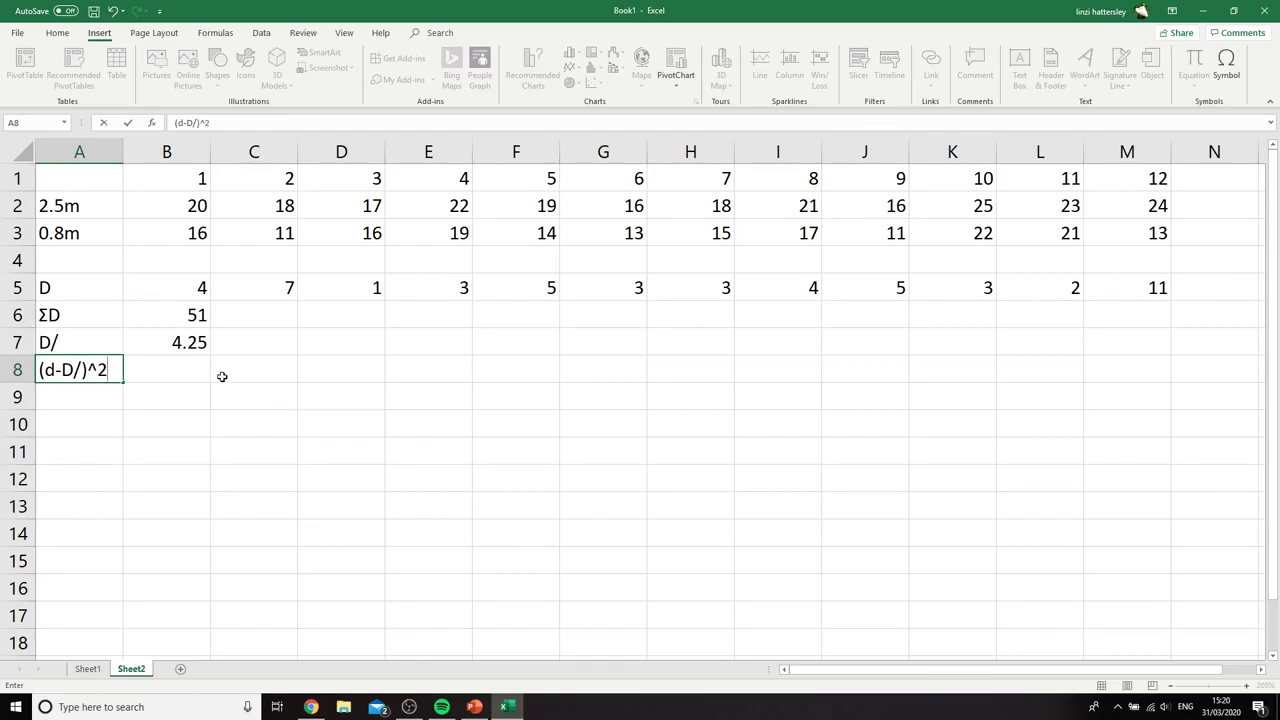
click(160, 340)
Calculate the first squared deviation in cell B8 with the formula =(B5-$B$7)^2, keeping the mean as an absolute reference
click(166, 372)
text(=)
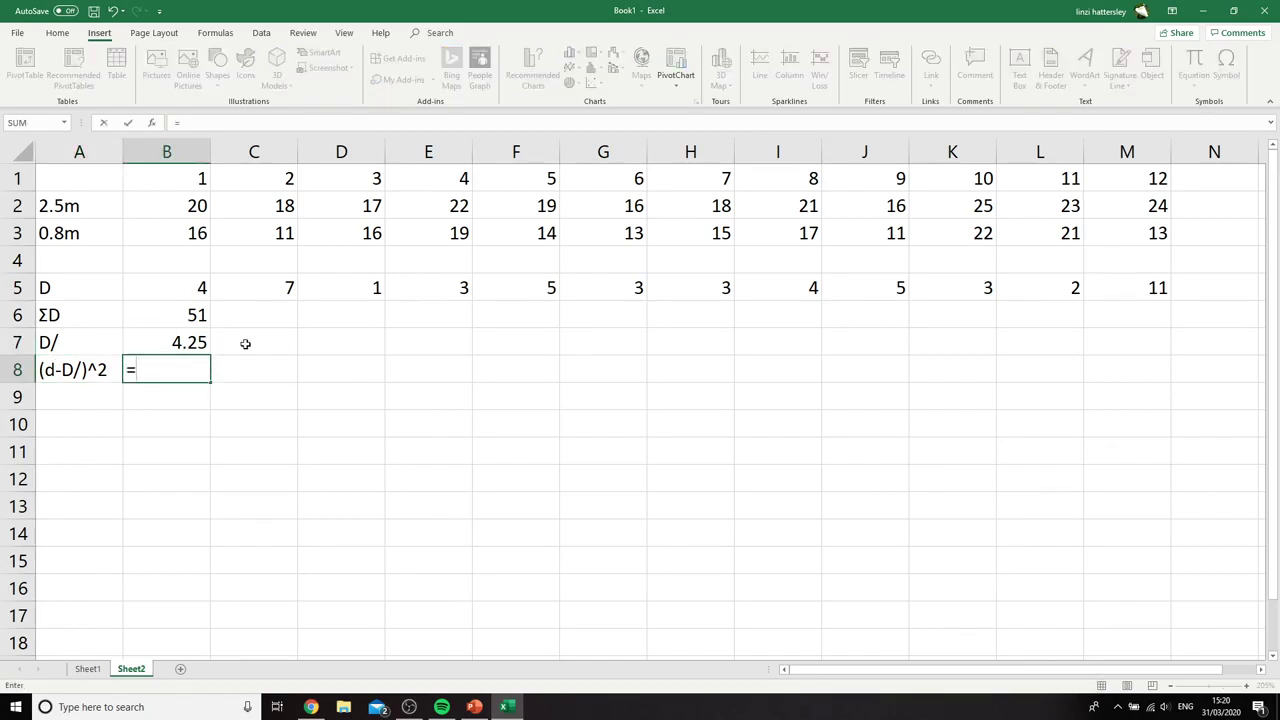
text(()
click(143, 291)
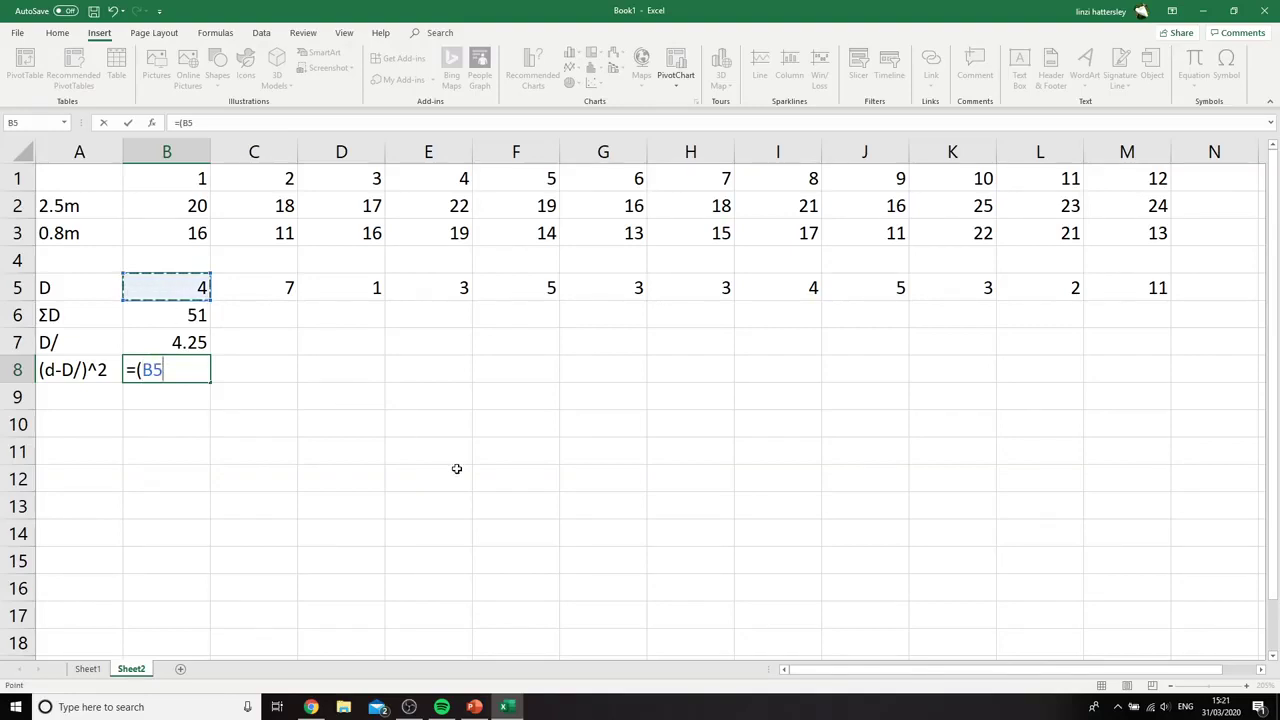
text(-)
click(175, 343)
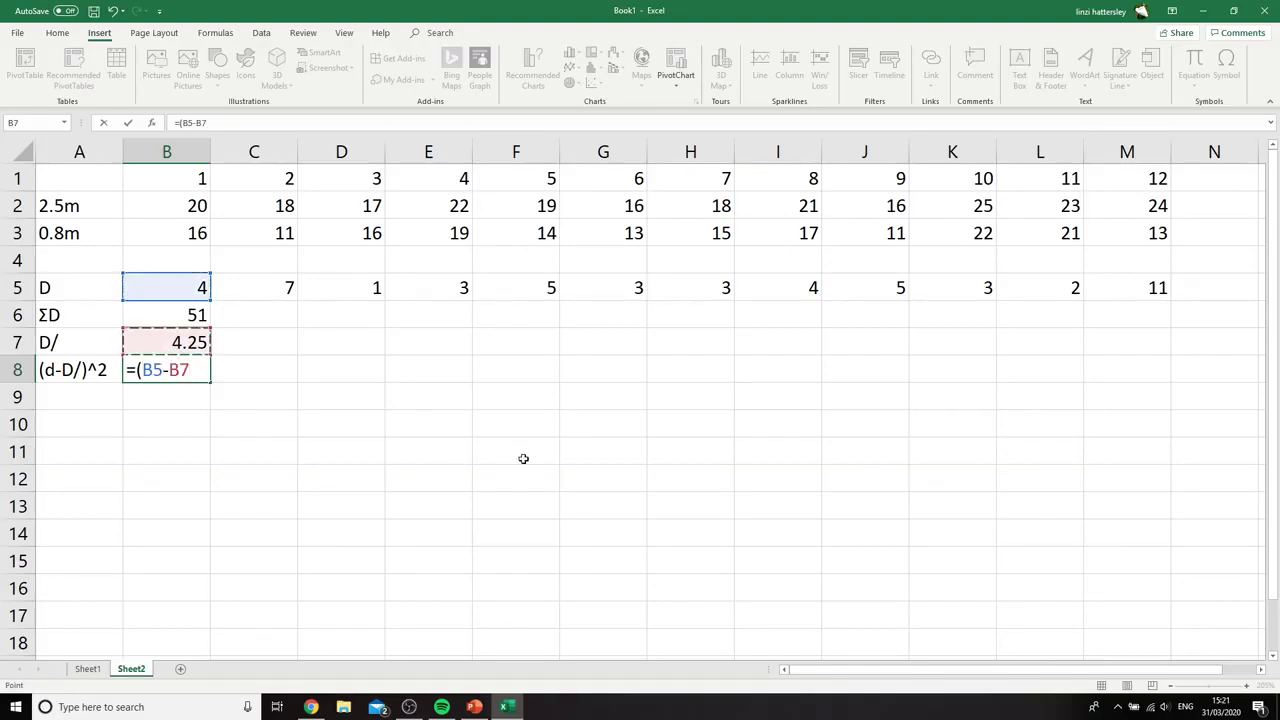
click(197, 122)
text($)
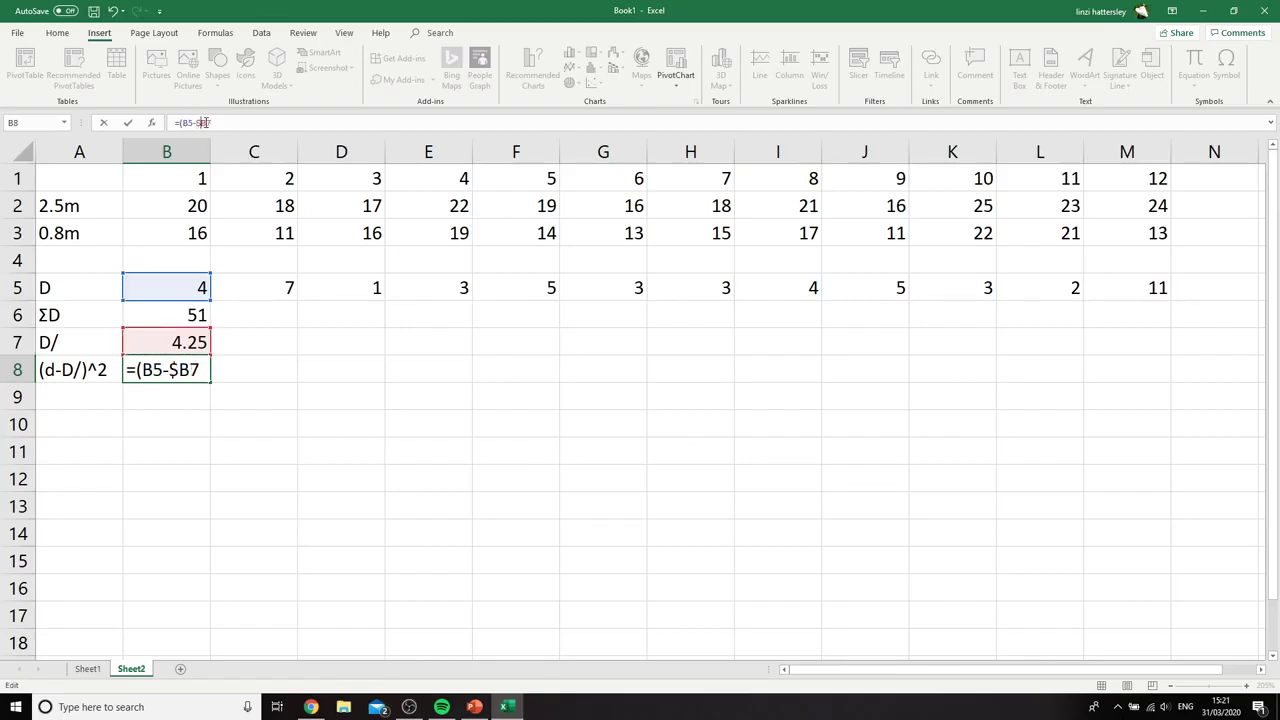
click(205, 122)
text($7))
text(^2)
key(Return)
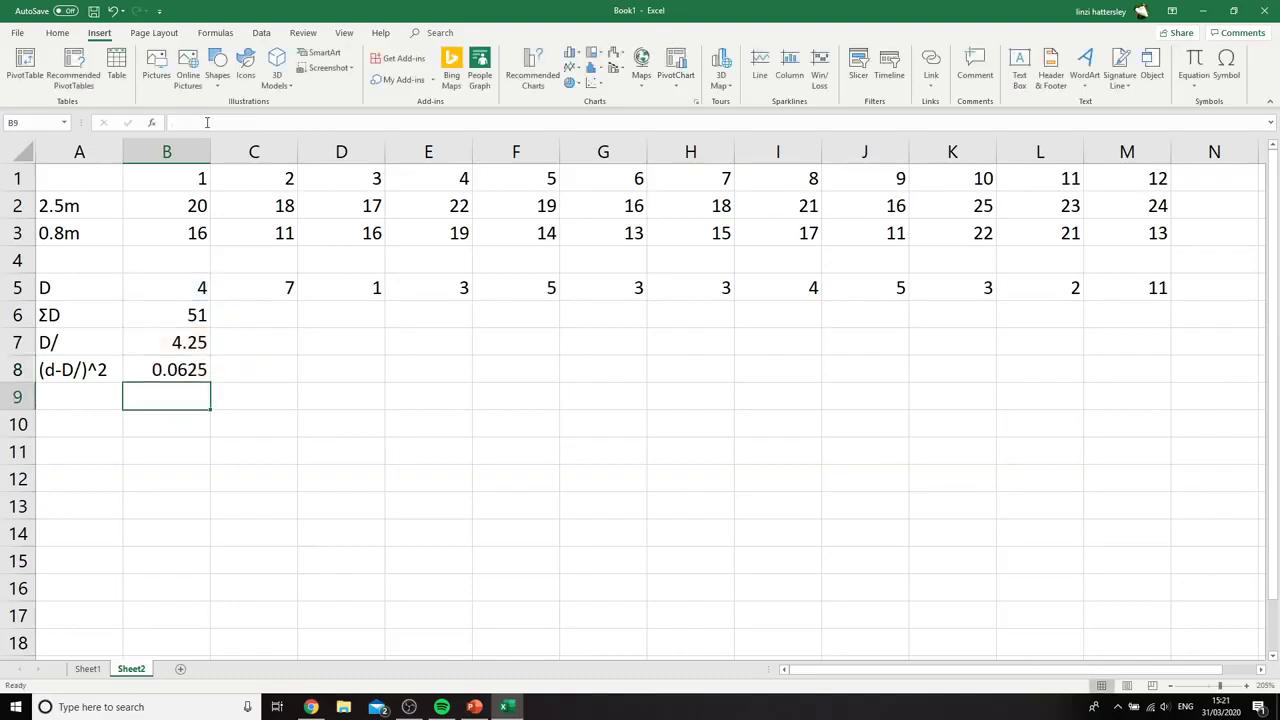
Fill the squared deviation formula from B8 across the row to M8
click(172, 369)
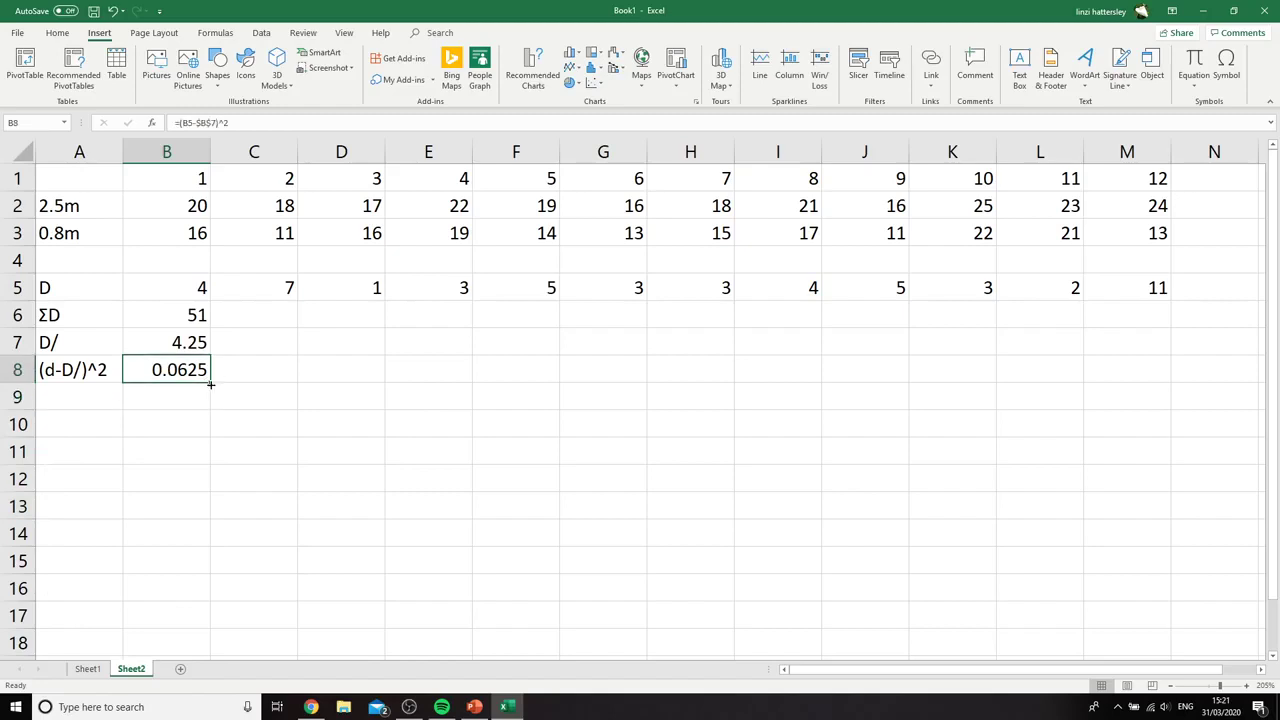
drag(210, 381, 1162, 378)
click(440, 460)
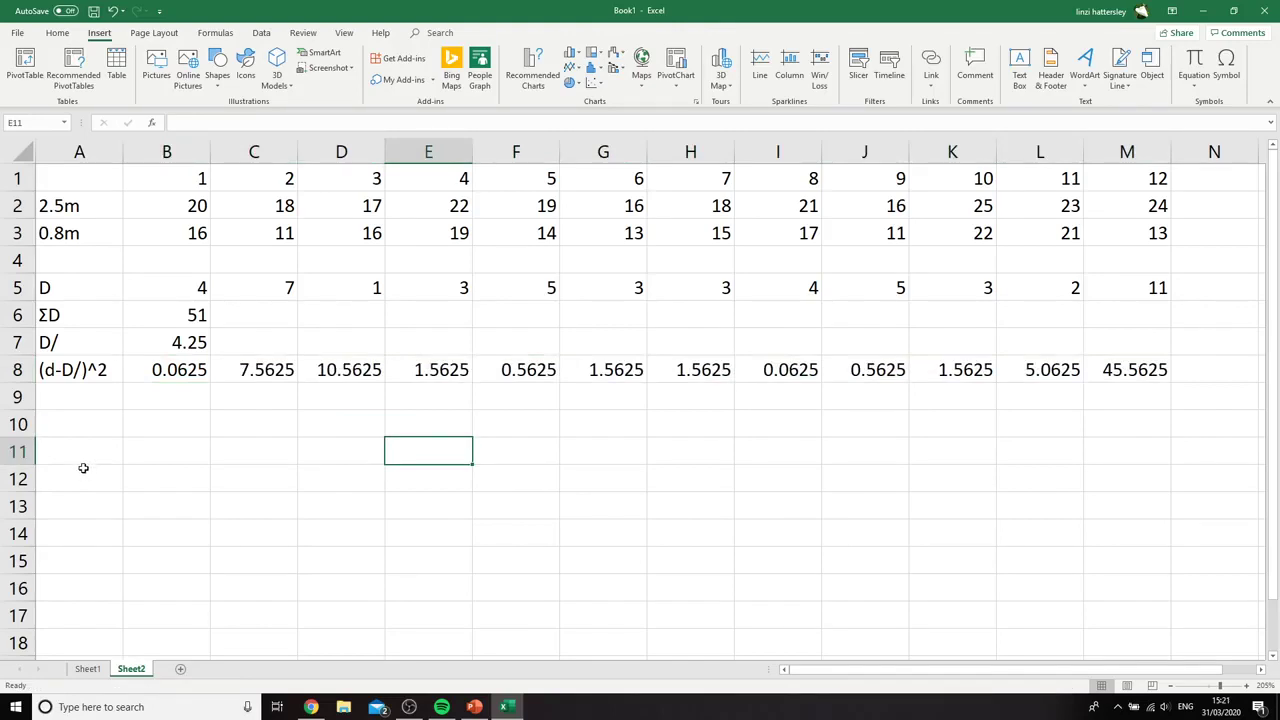
Label cell A9 as Σ(d-D/)^2, starting with the Greek capital sigma symbol
click(79, 400)
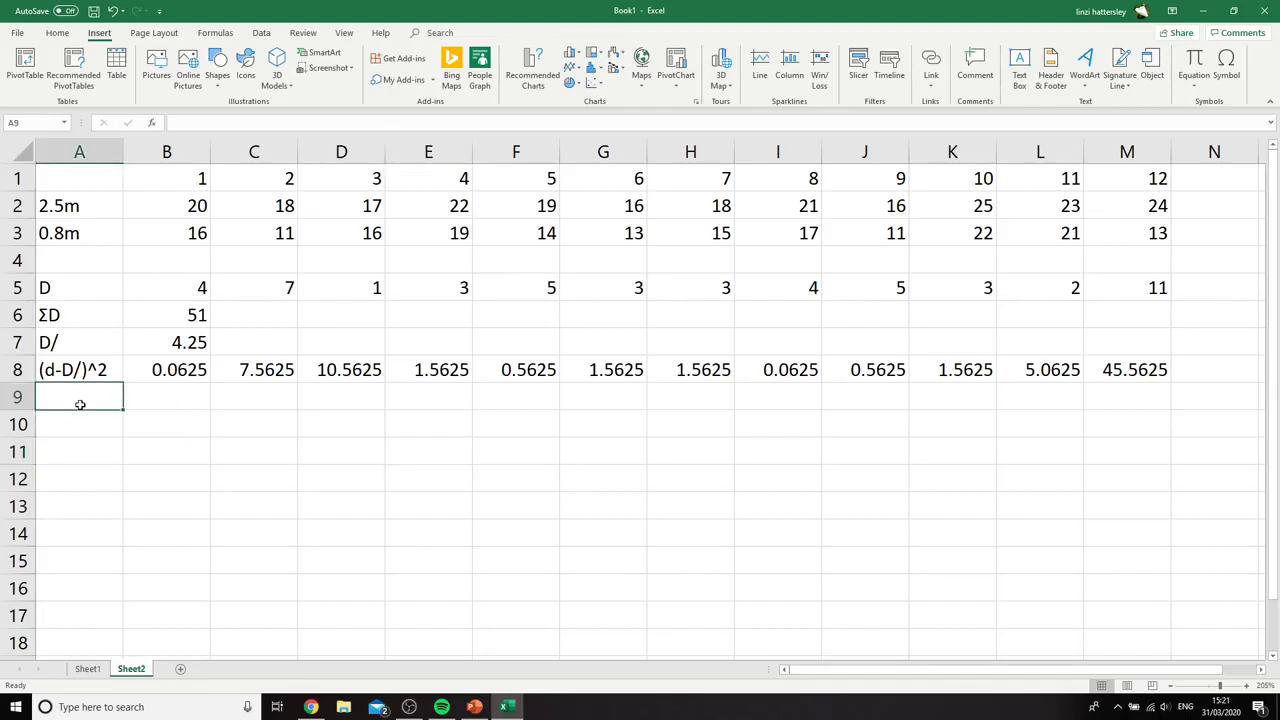
click(1228, 72)
click(740, 450)
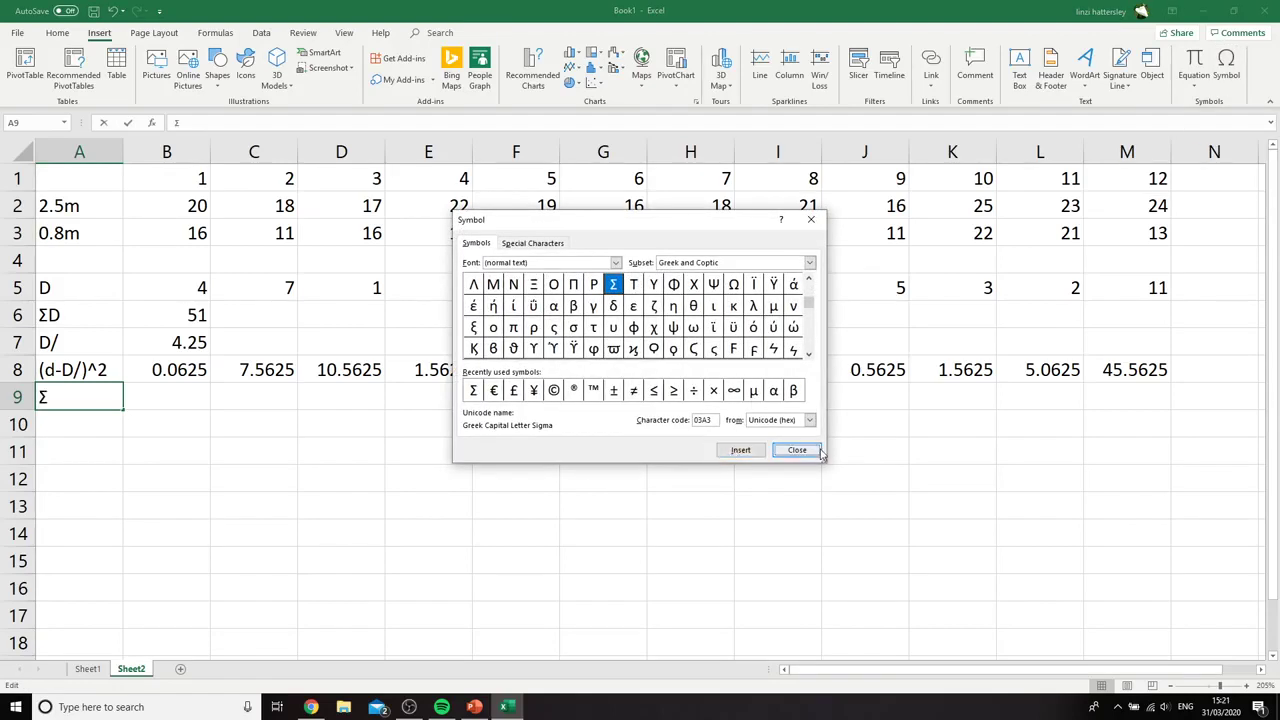
click(796, 450)
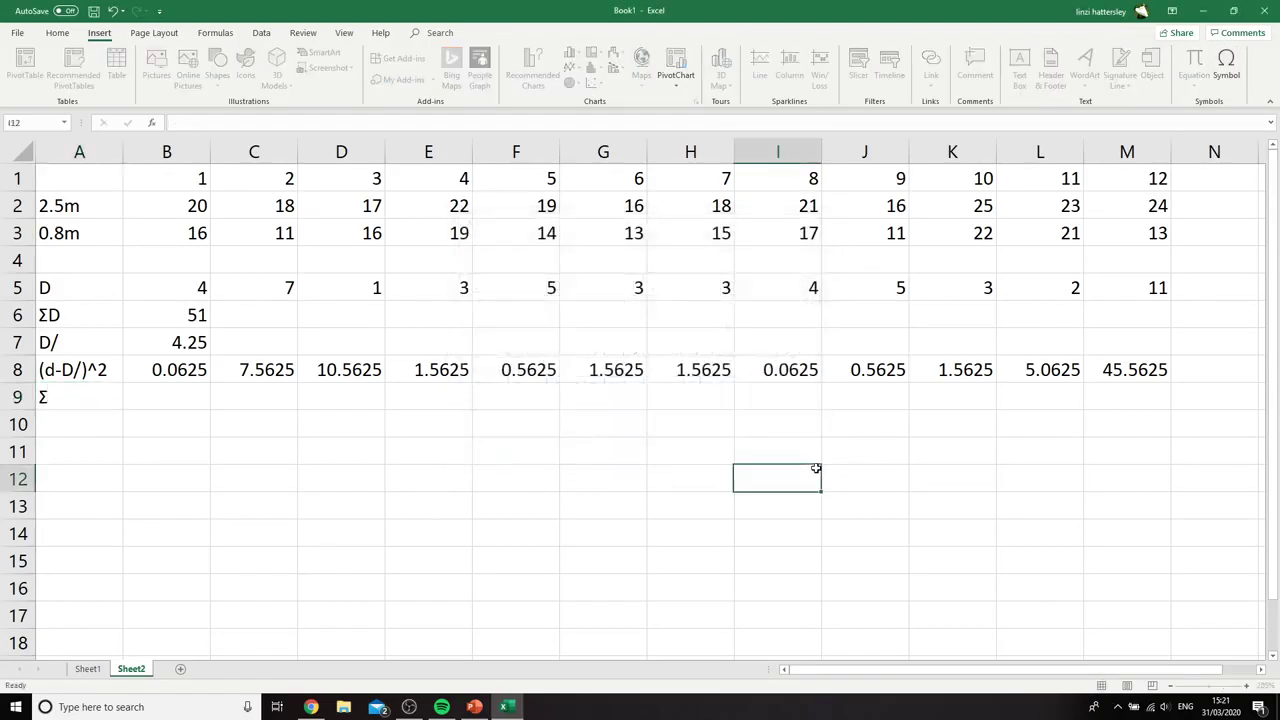
click(246, 126)
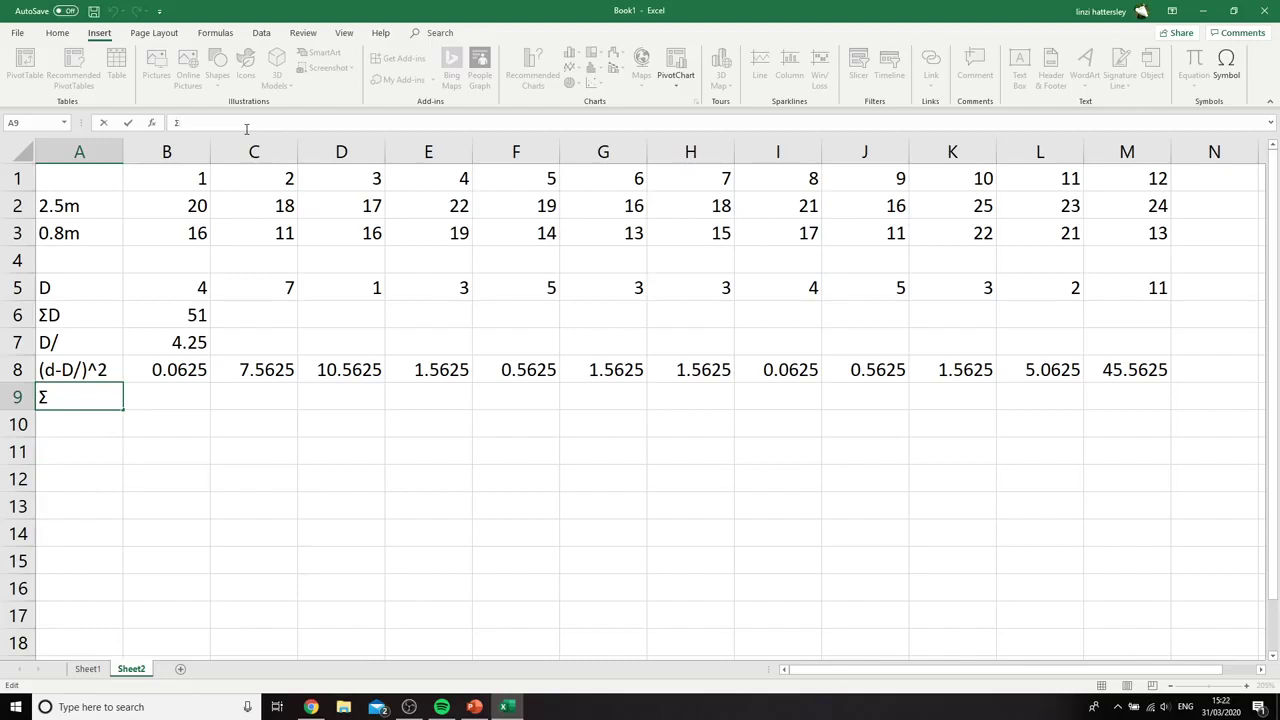
text((d-D/)^2)
click(213, 471)
Total the squared deviations in cell B9 with the formula =SUM(B8:M8)
click(186, 403)
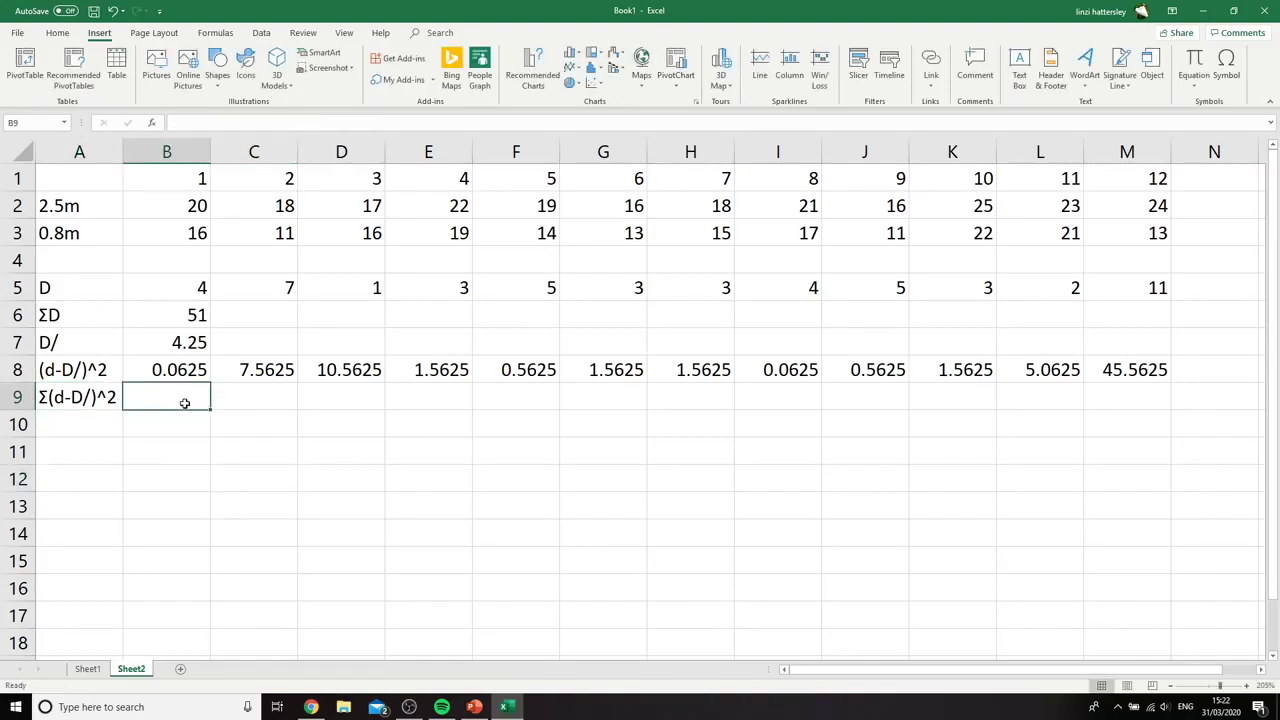
text(=SUM()
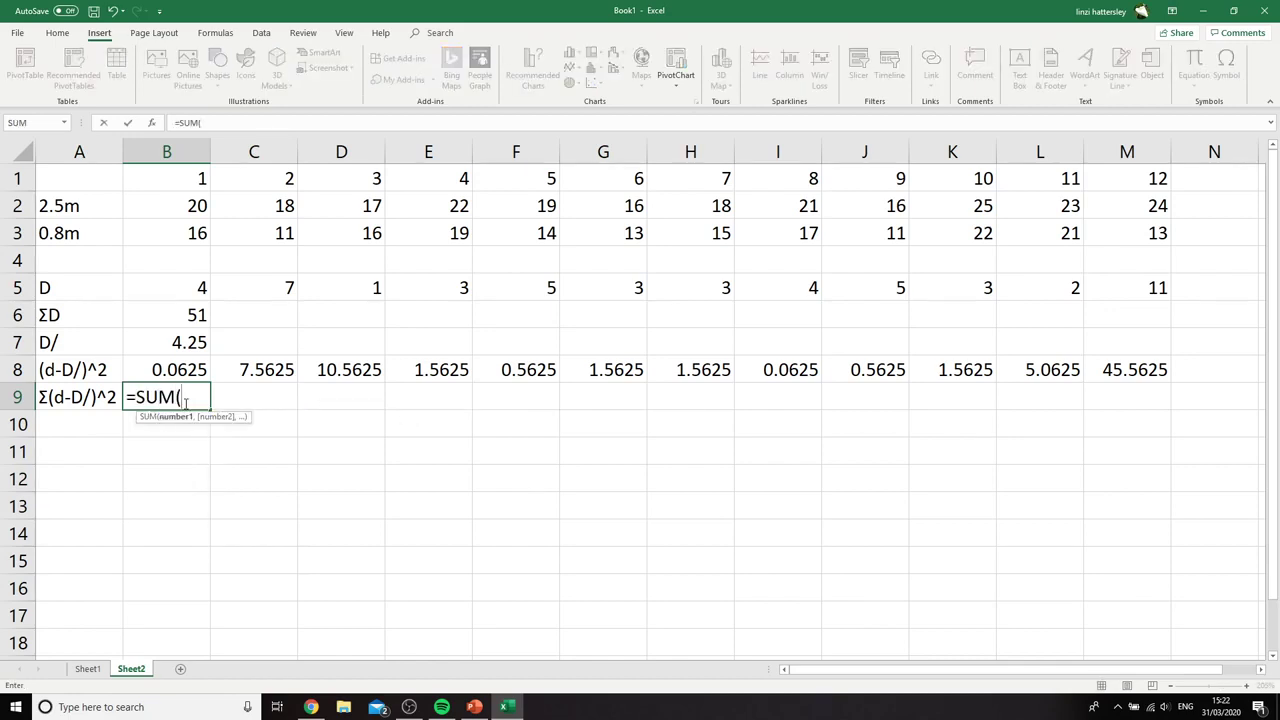
drag(183, 372, 1136, 383)
text())
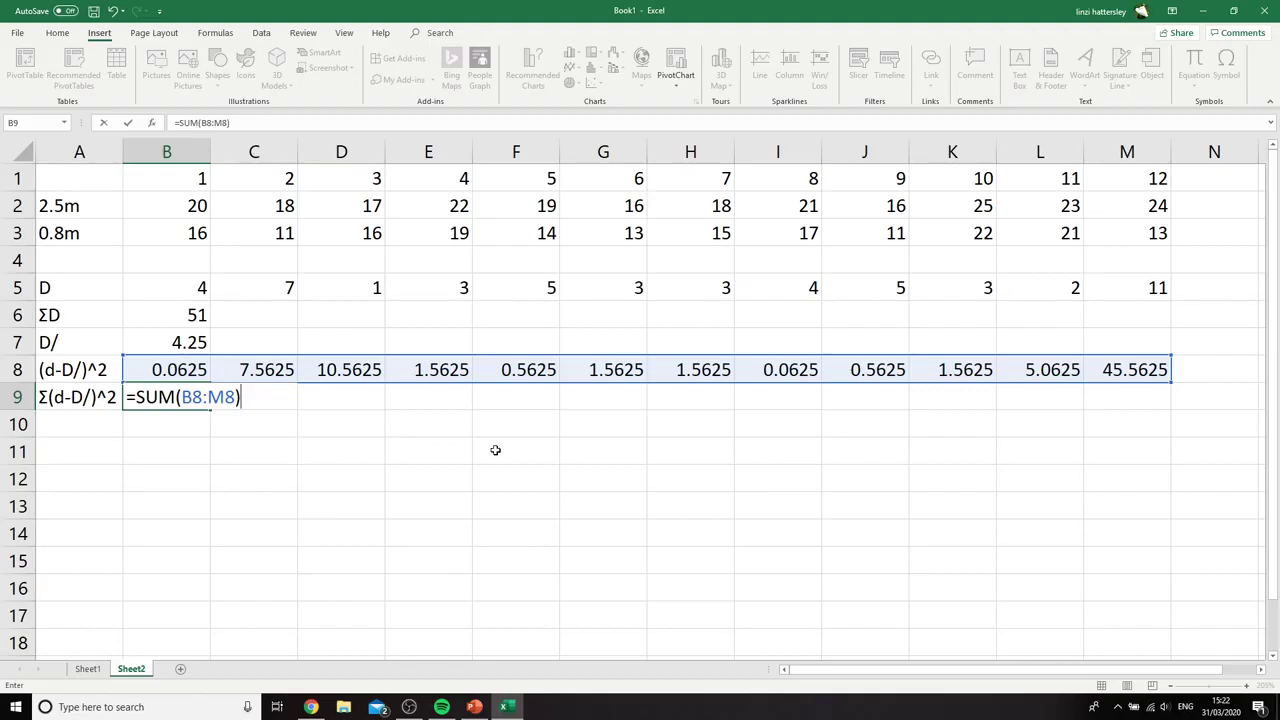
key(Return)
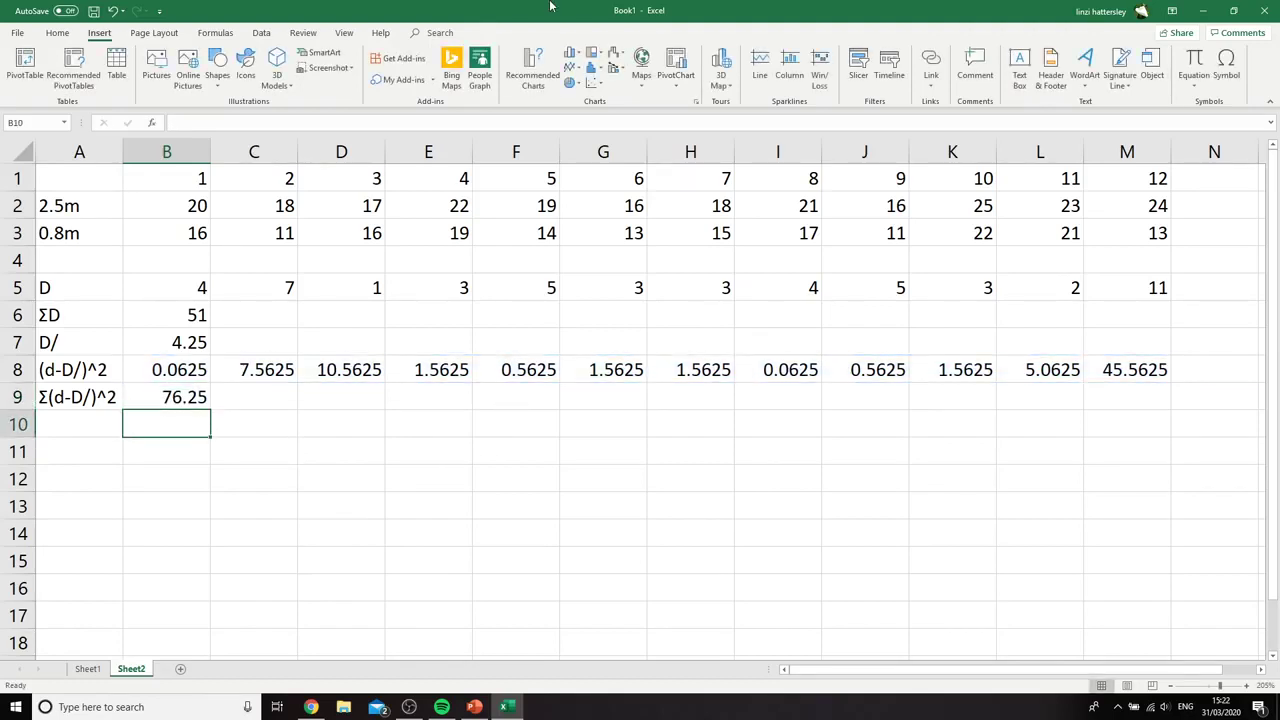
Check the standard deviation formula on the PowerPoint lesson slide, and label cell A10 in the Excel sheet as SD
click(89, 422)
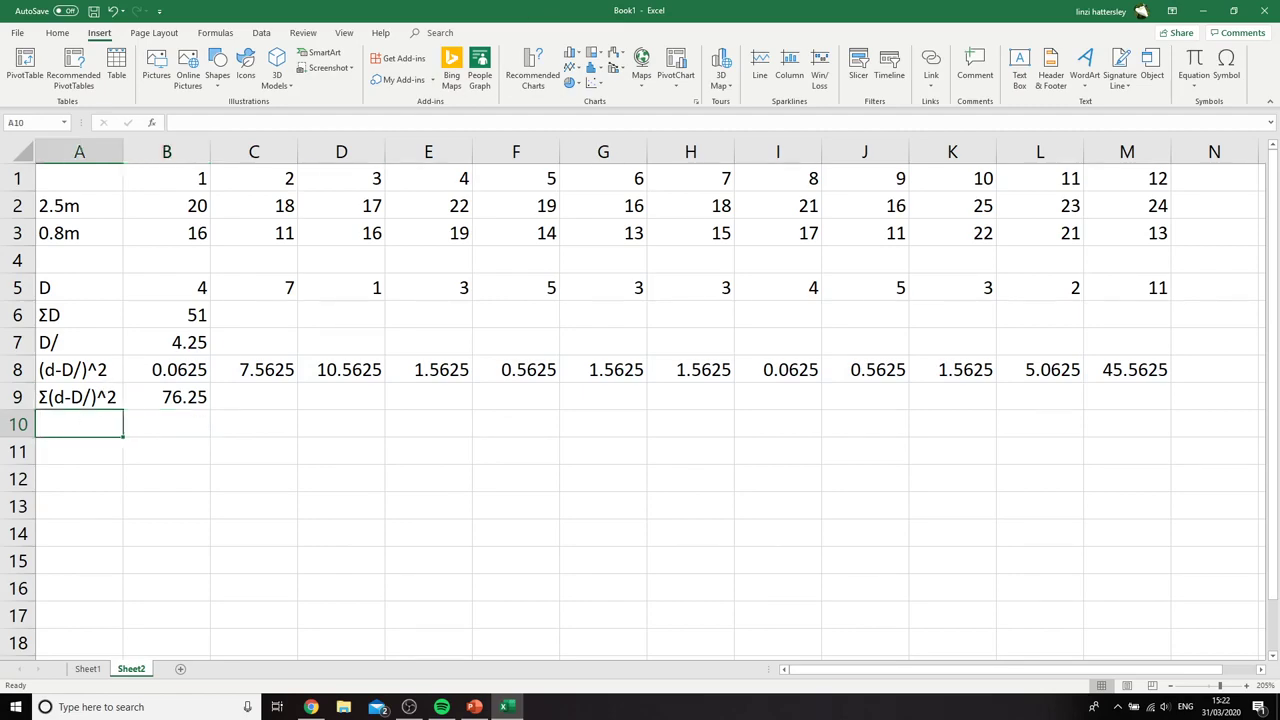
click(474, 707)
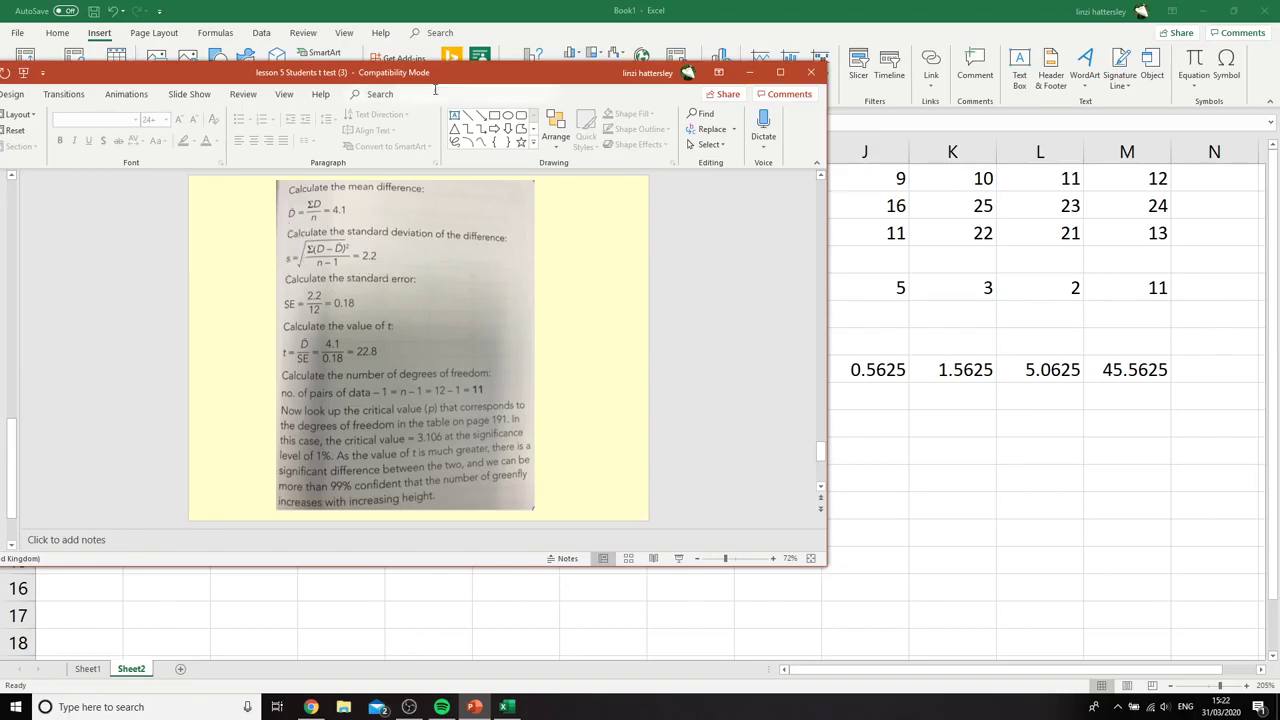
drag(581, 74, 12, 62)
click(73, 424)
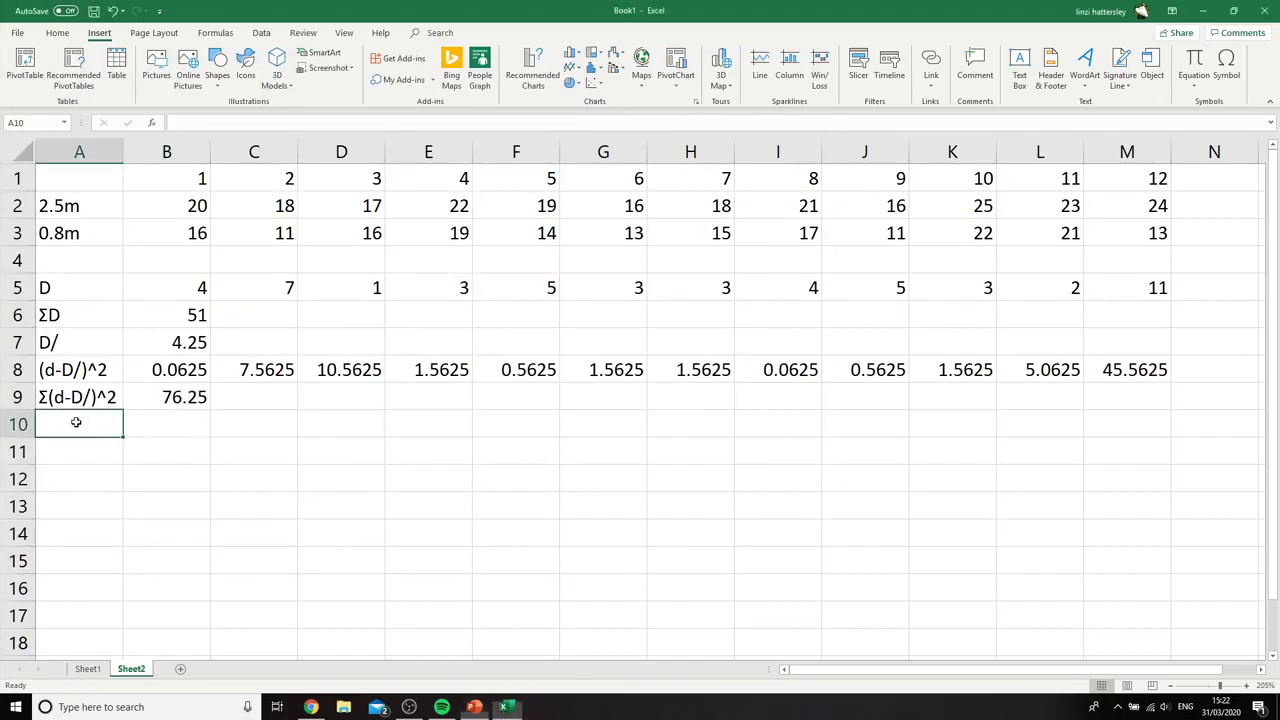
text(SD)
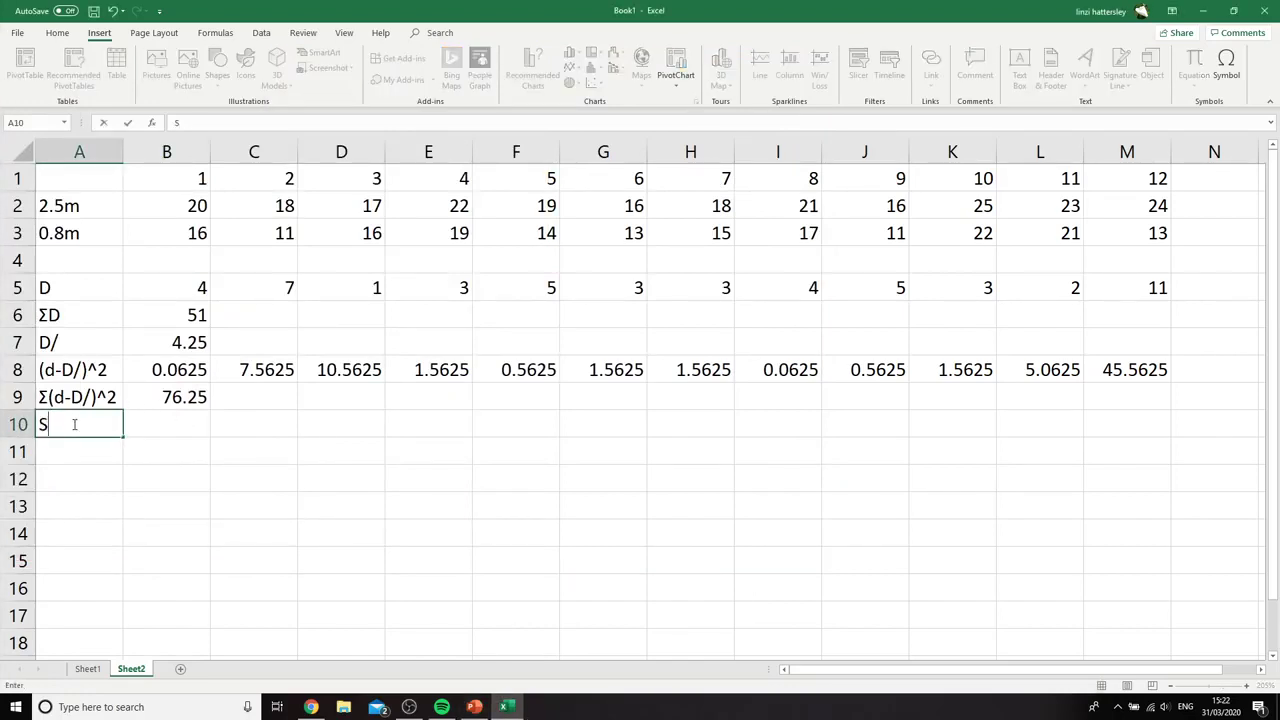
Calculate the standard deviation of the differences in cell B10 with the formula =SQRT((B9/L1))
click(158, 423)
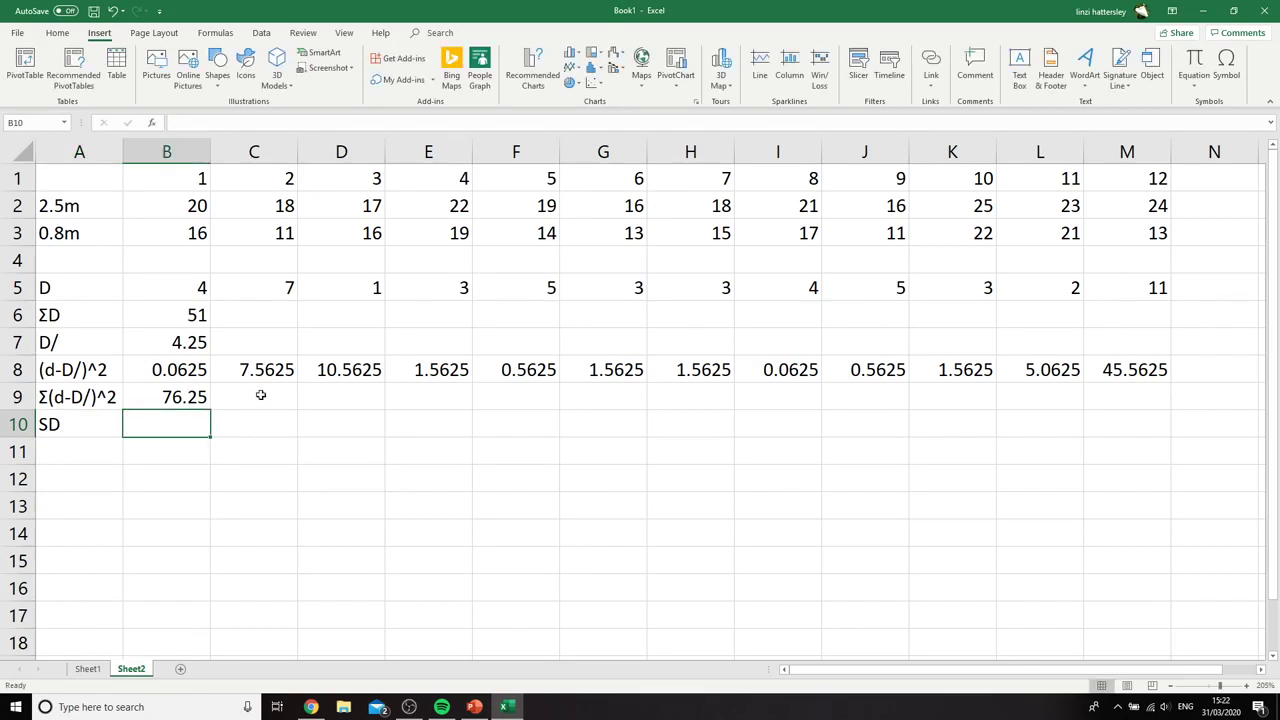
text(=SQRT)
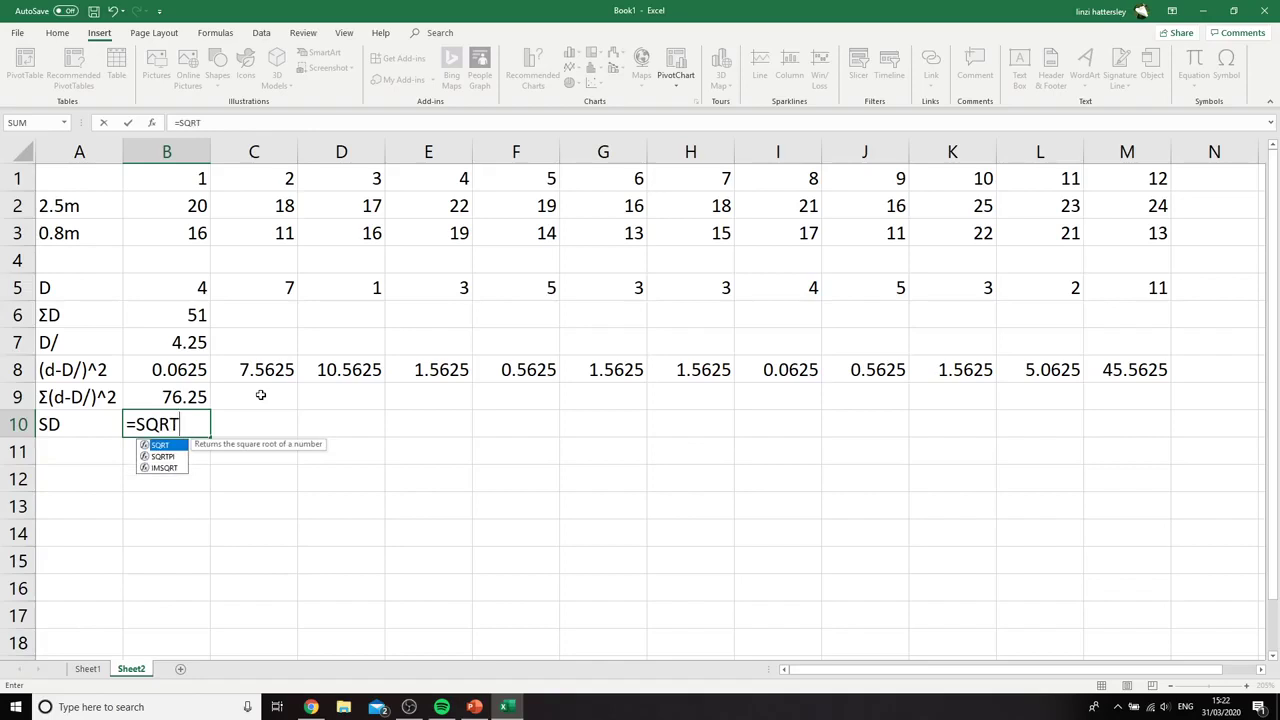
text((()
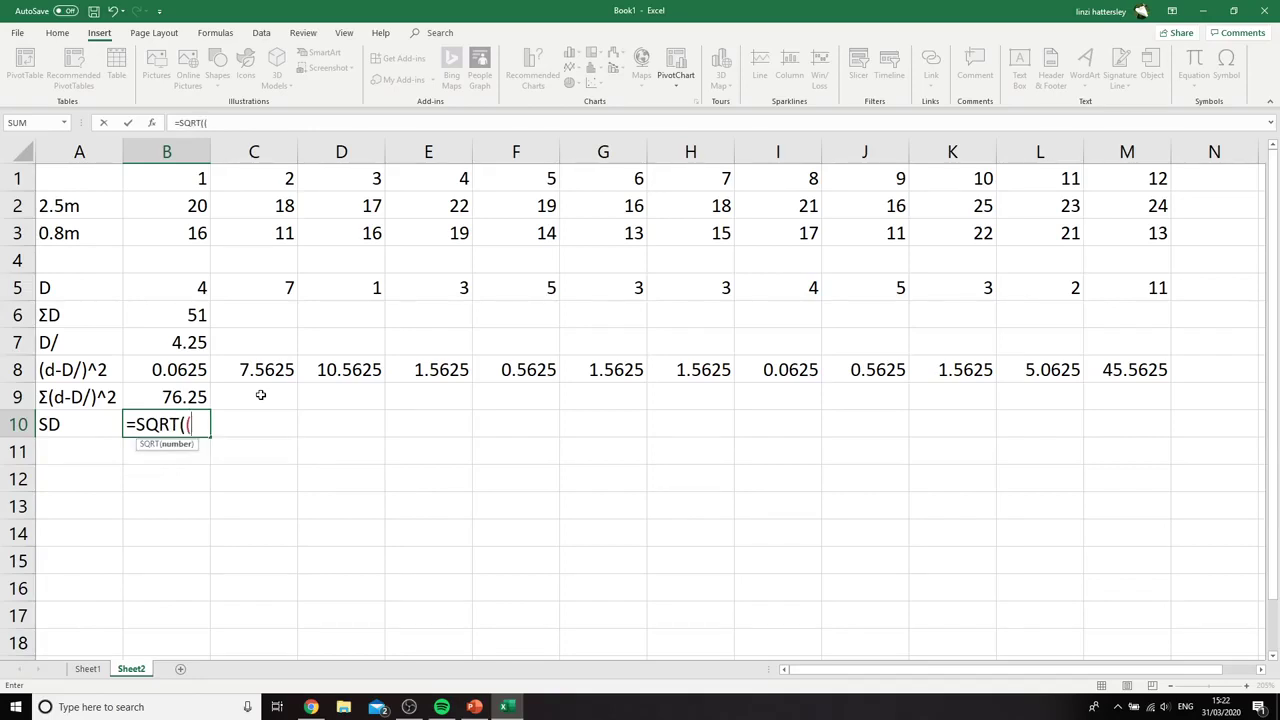
click(179, 398)
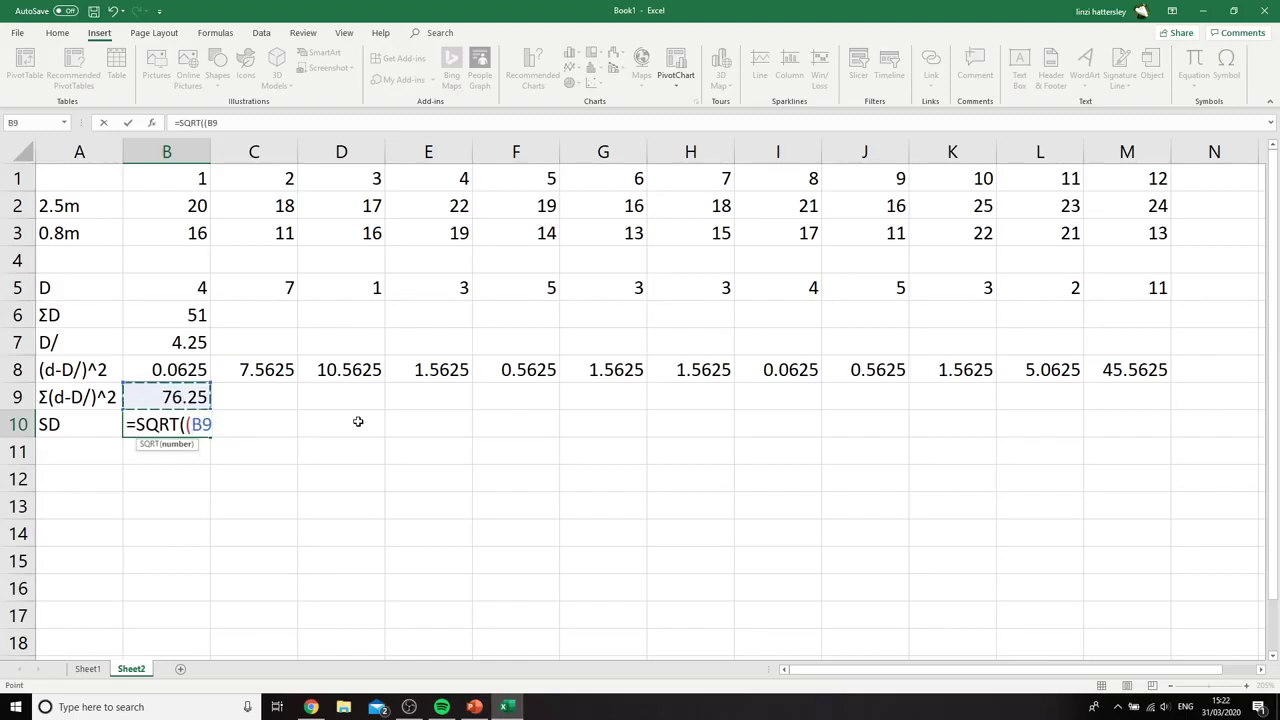
text(/)
click(1038, 176)
text()))
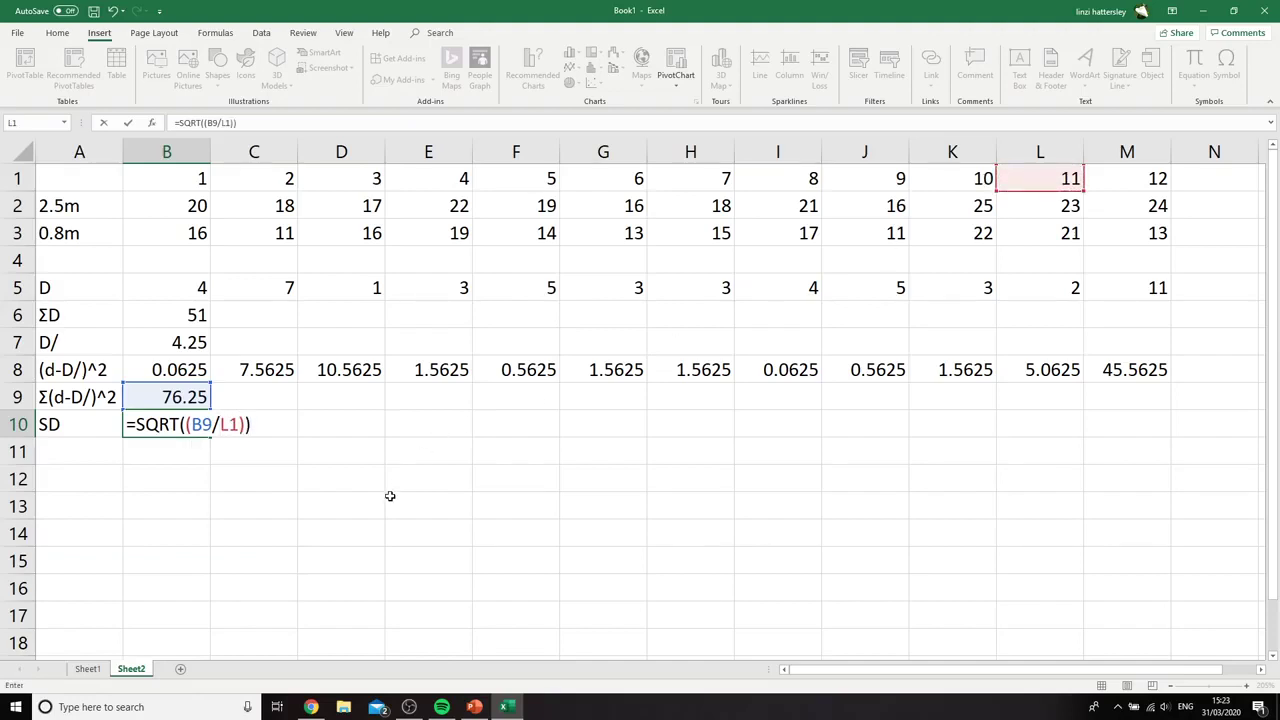
key(Return)
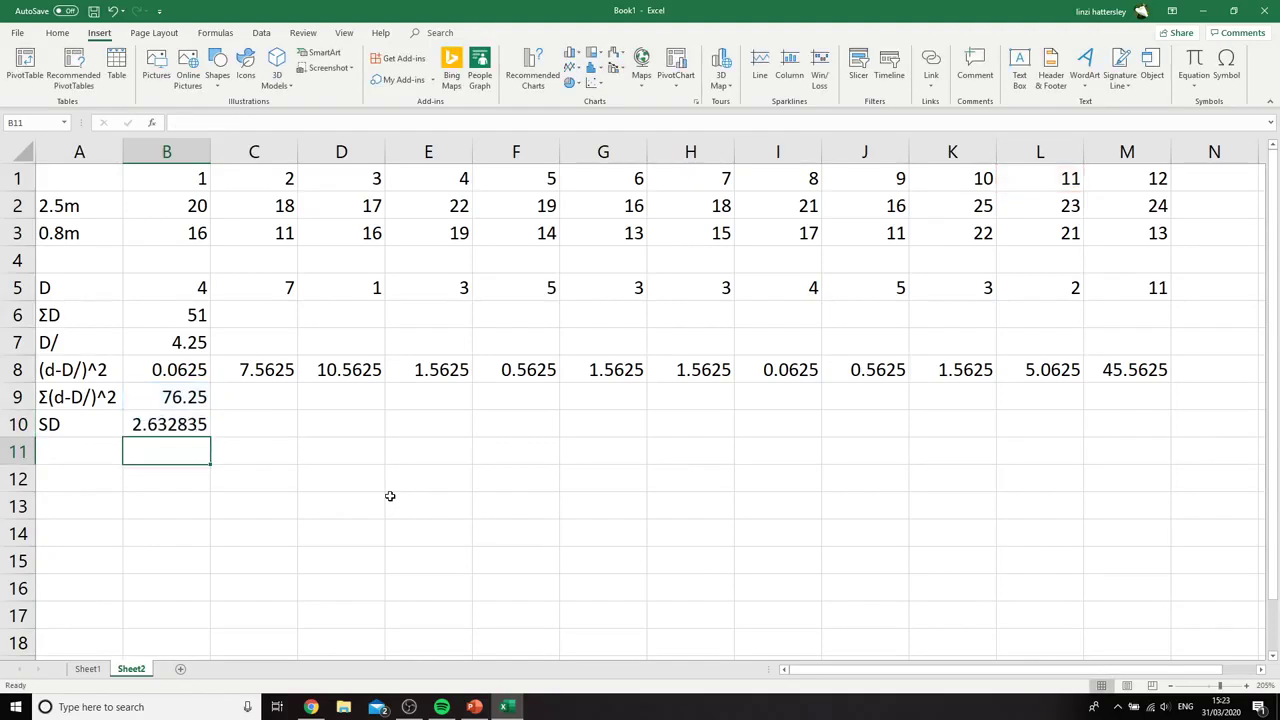
click(380, 482)
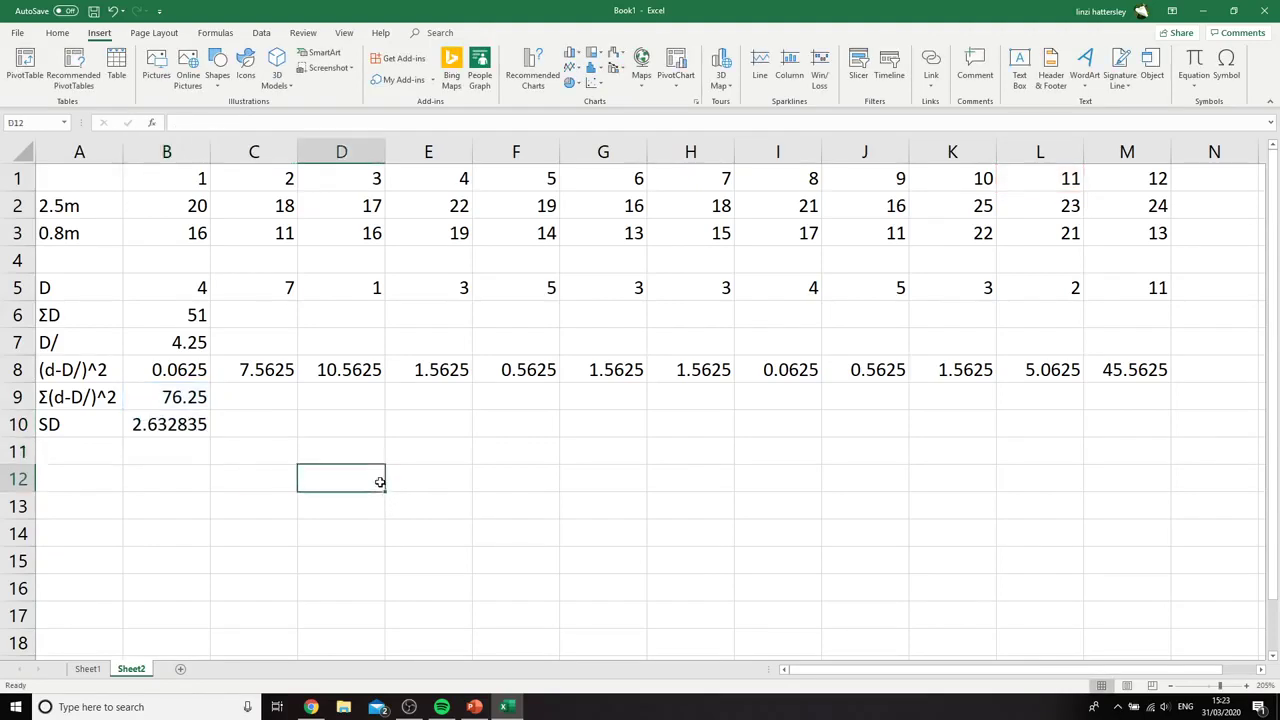
Label cell A11 as SE and calculate the standard error in B11 with the formula =B10/M1
click(108, 452)
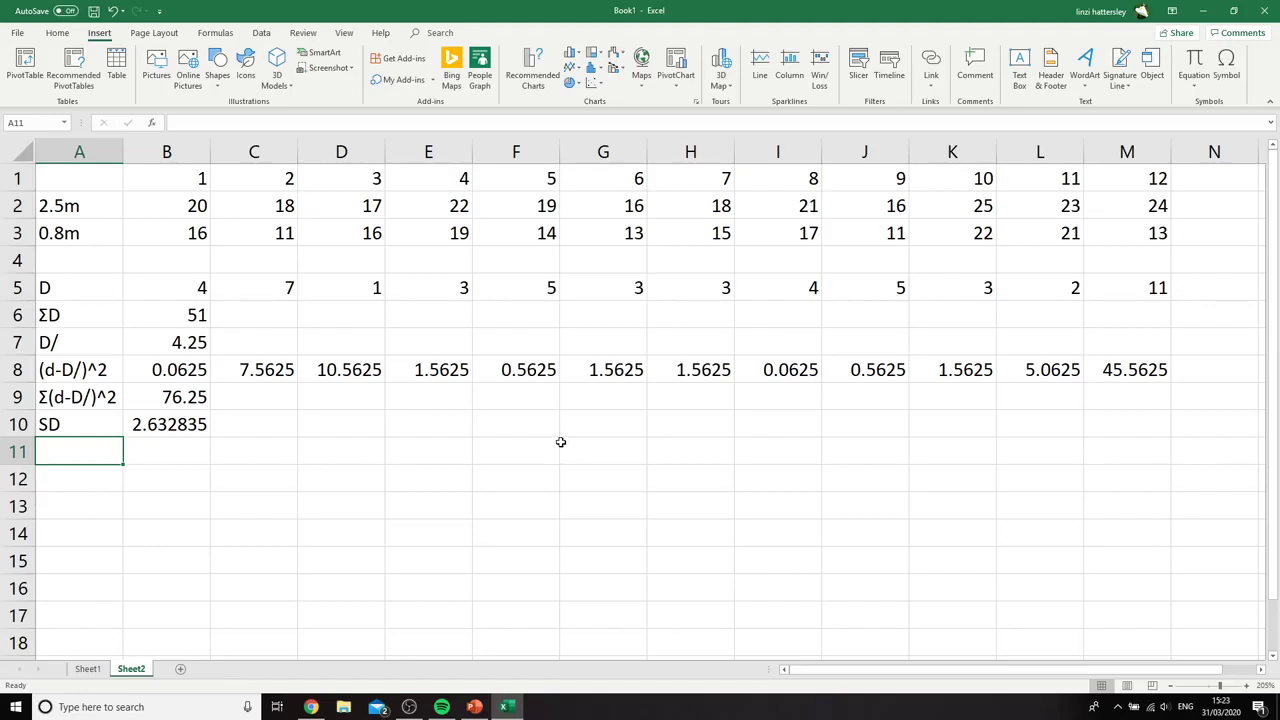
text(SE)
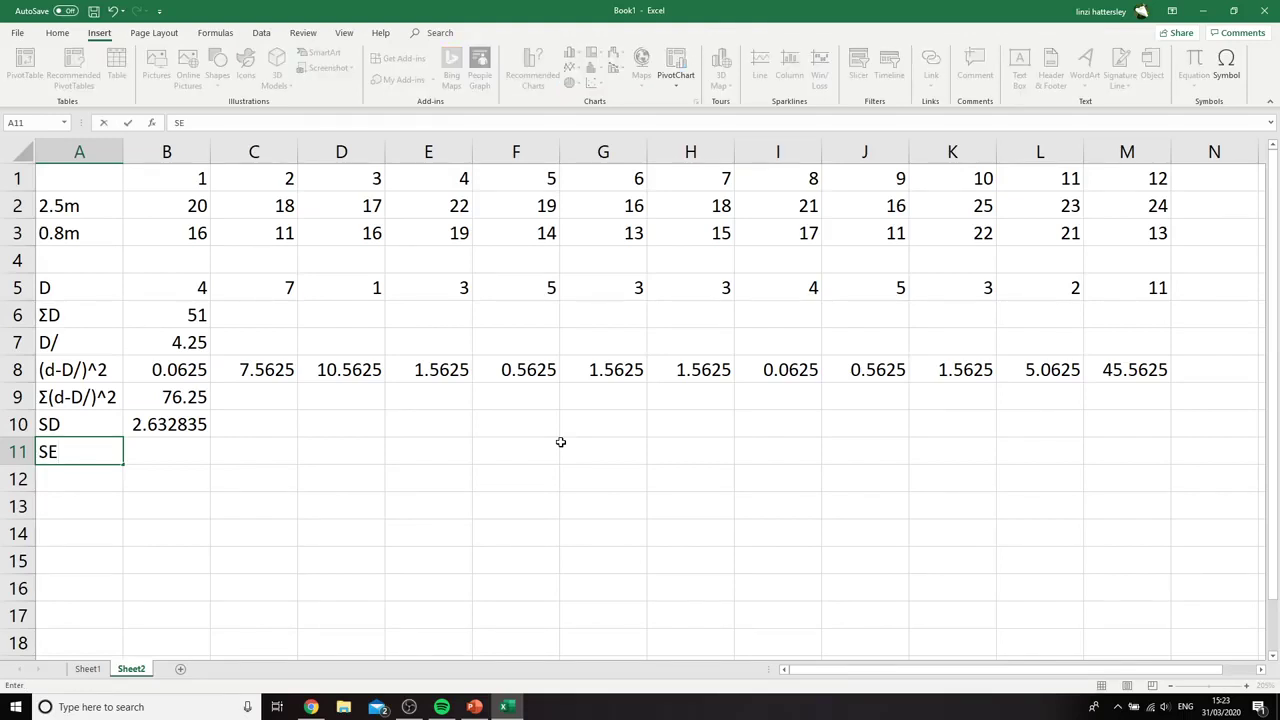
click(206, 452)
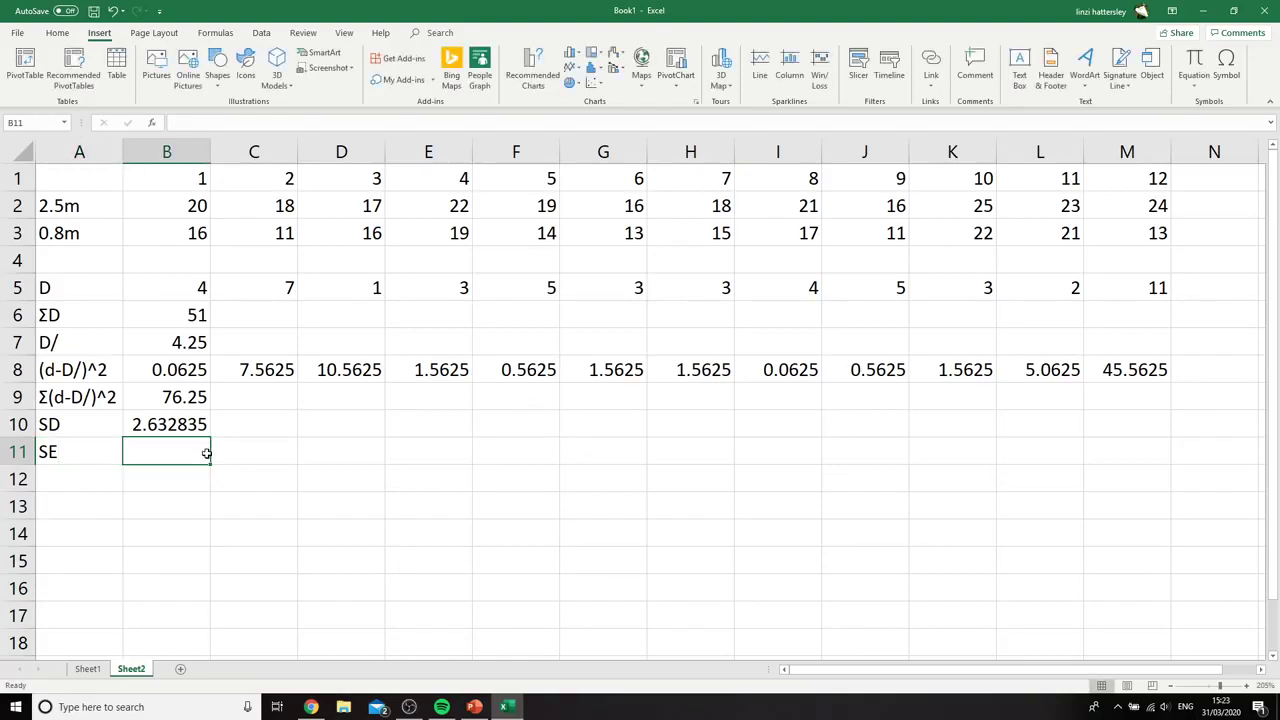
text(=)
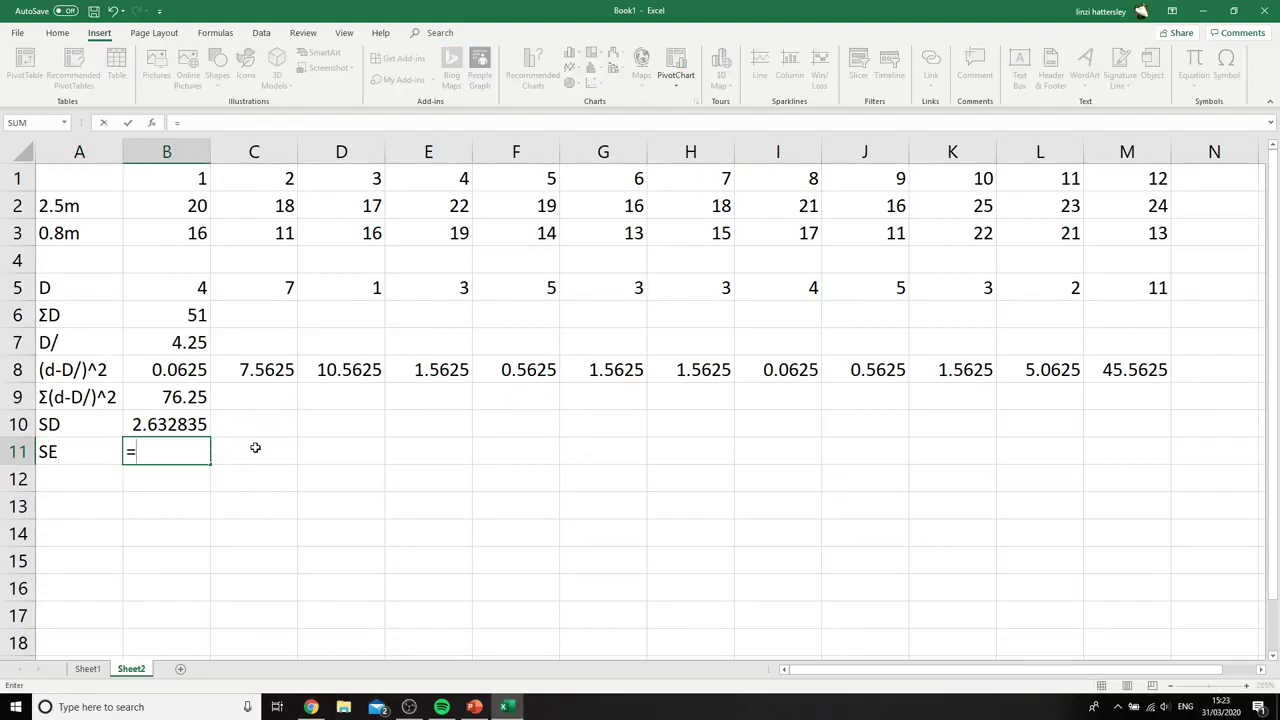
click(183, 424)
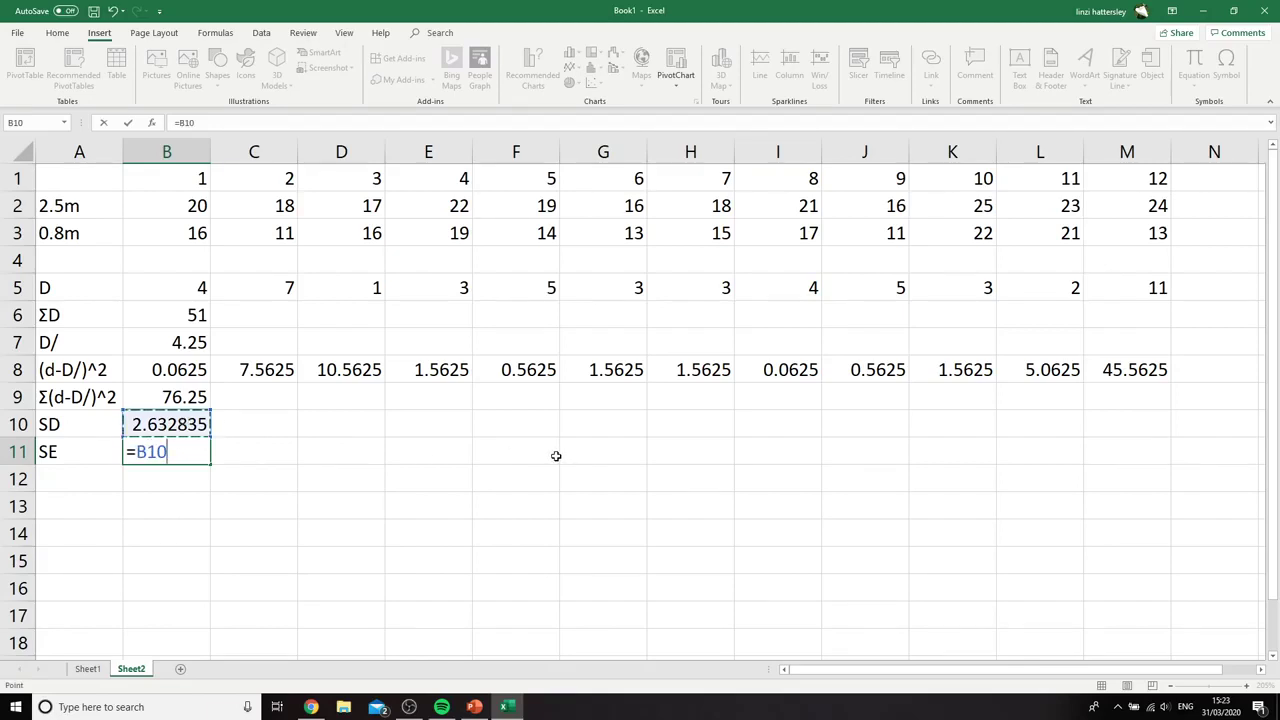
text(/)
click(1140, 179)
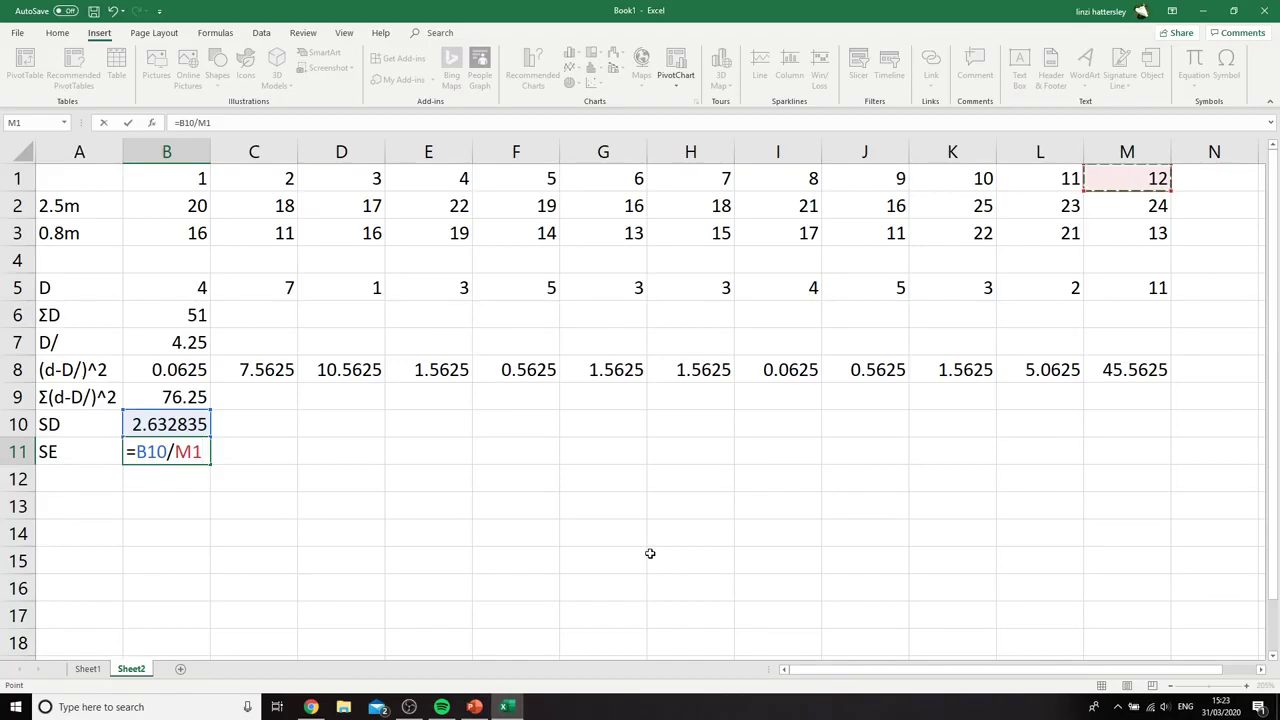
key(Return)
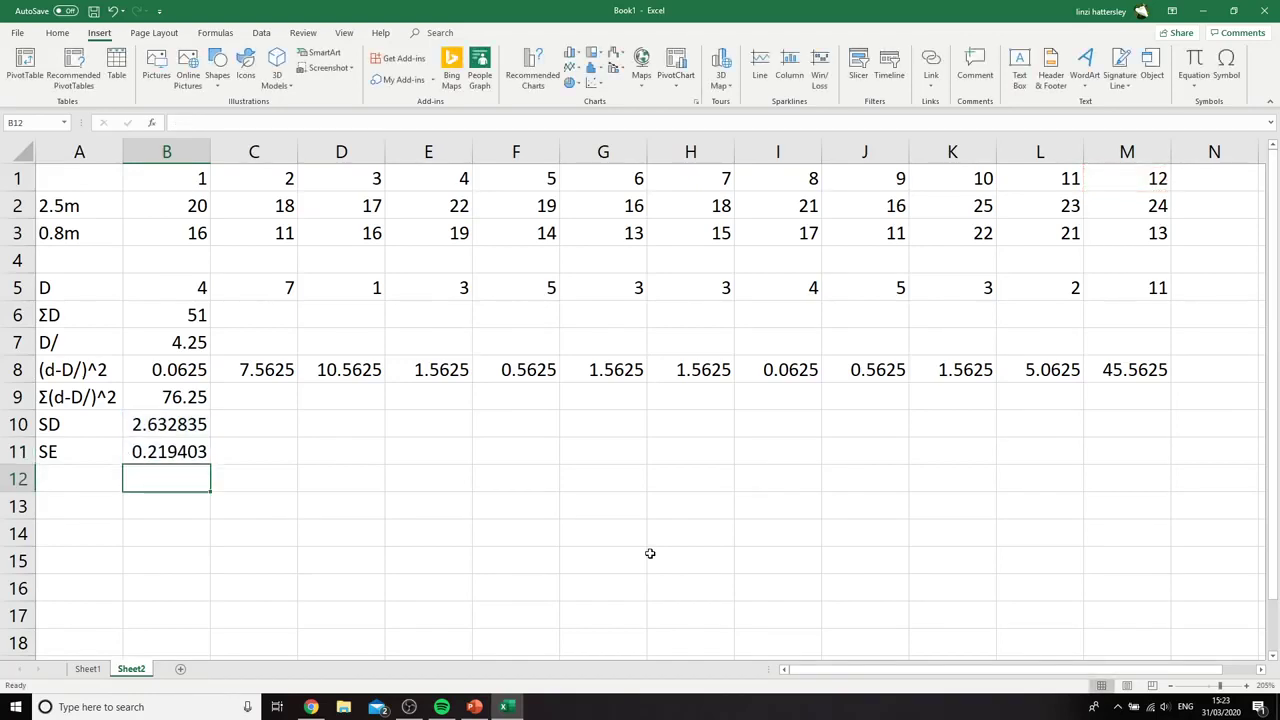
Highlight the standard error in B11 and the mean difference in B7 with a yellow fill
click(89, 472)
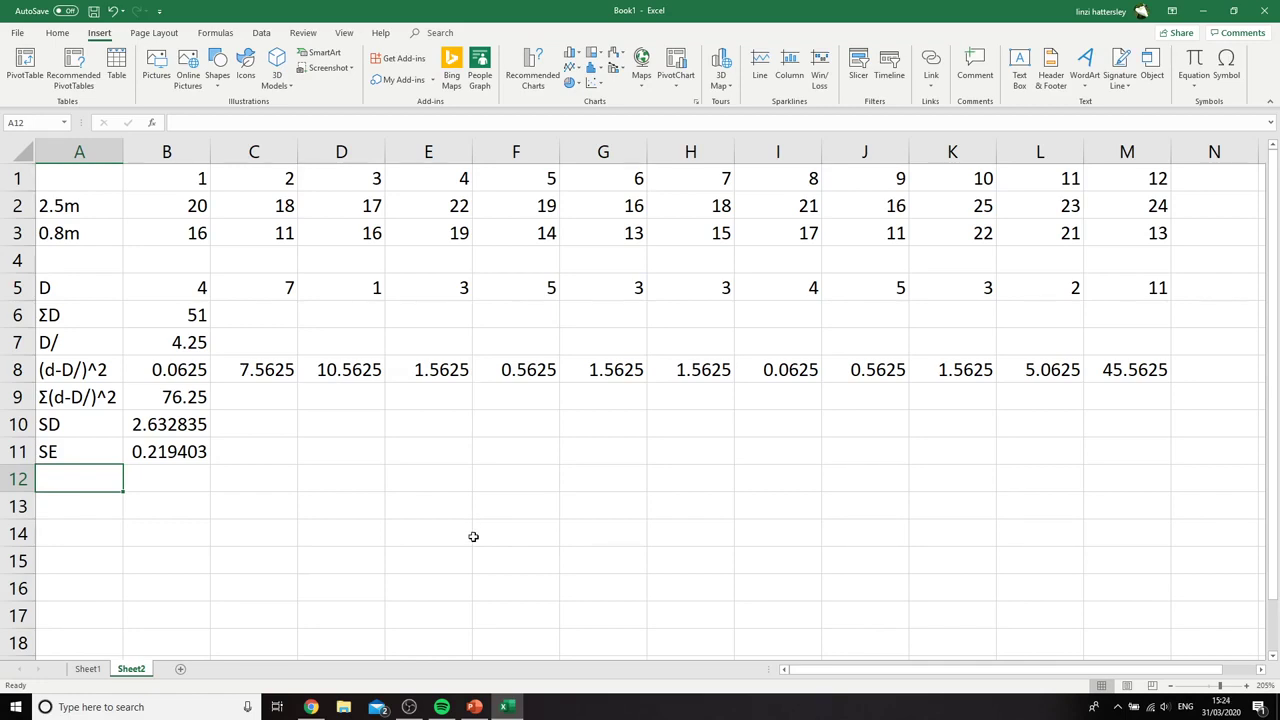
click(426, 473)
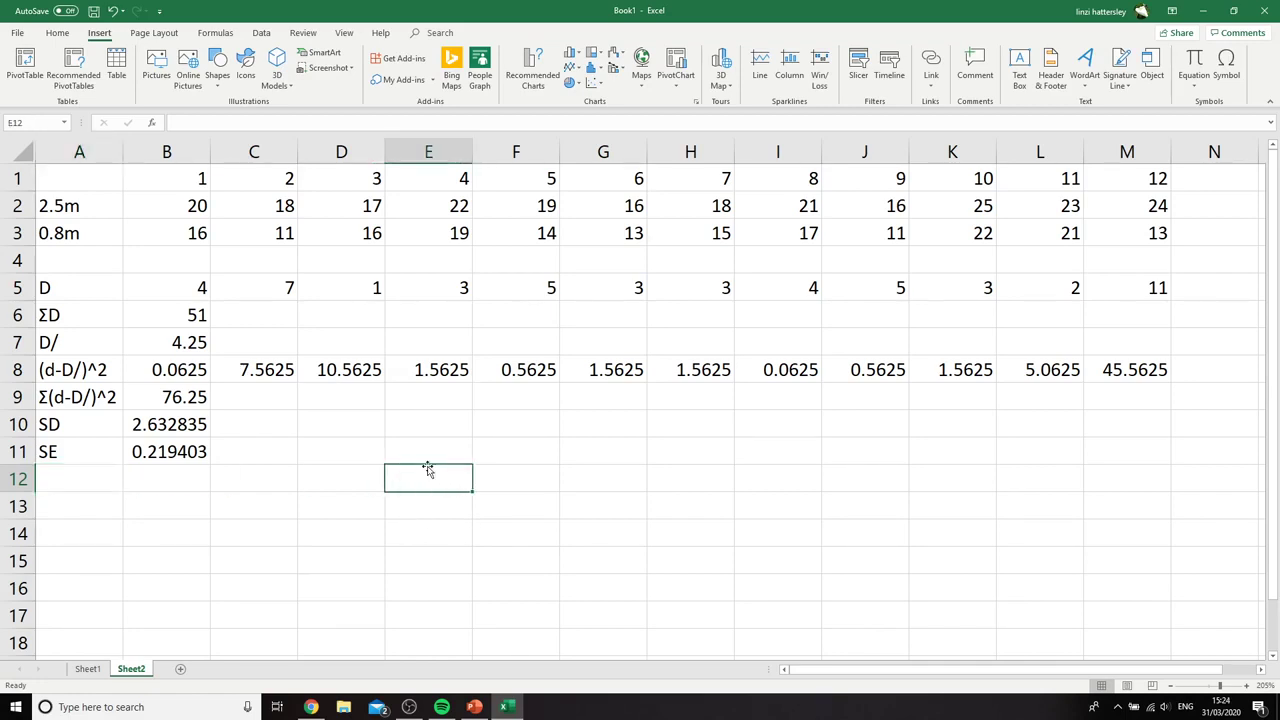
click(176, 452)
click(60, 35)
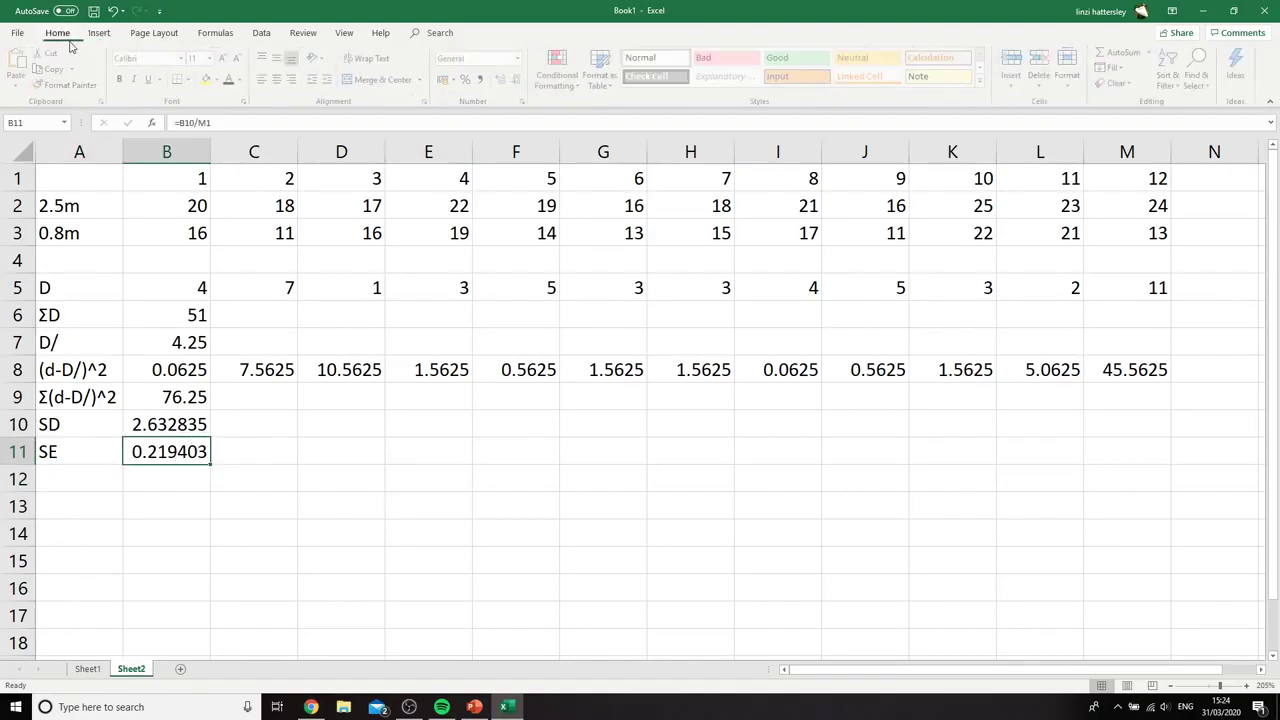
click(209, 80)
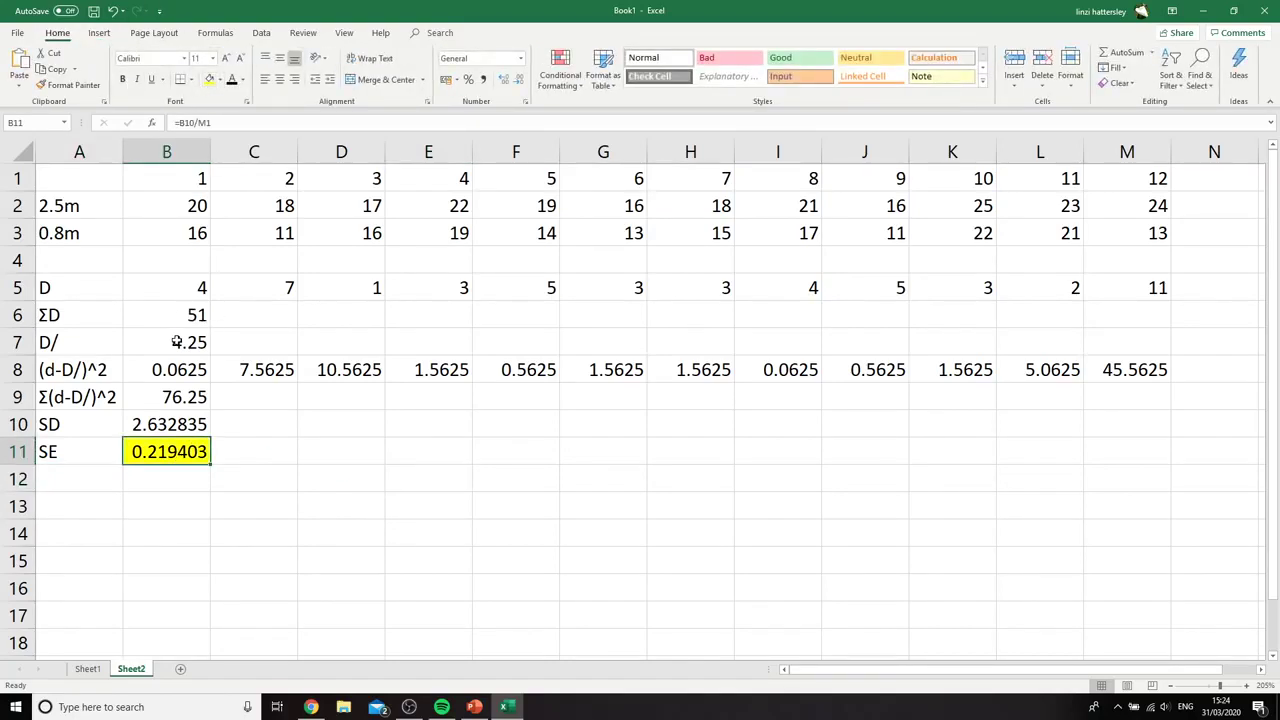
click(176, 342)
click(209, 80)
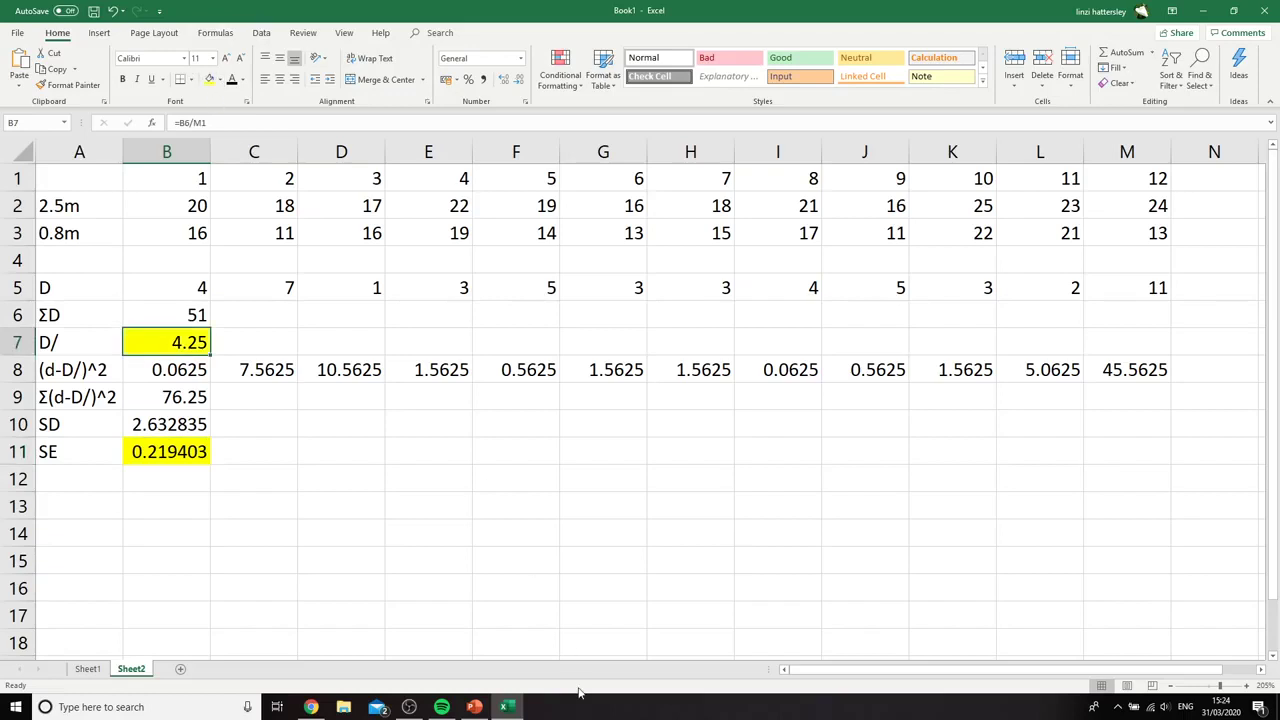
Label cell D12 as T-test and calculate the t value in E12 with the formula =B7/B11
click(346, 488)
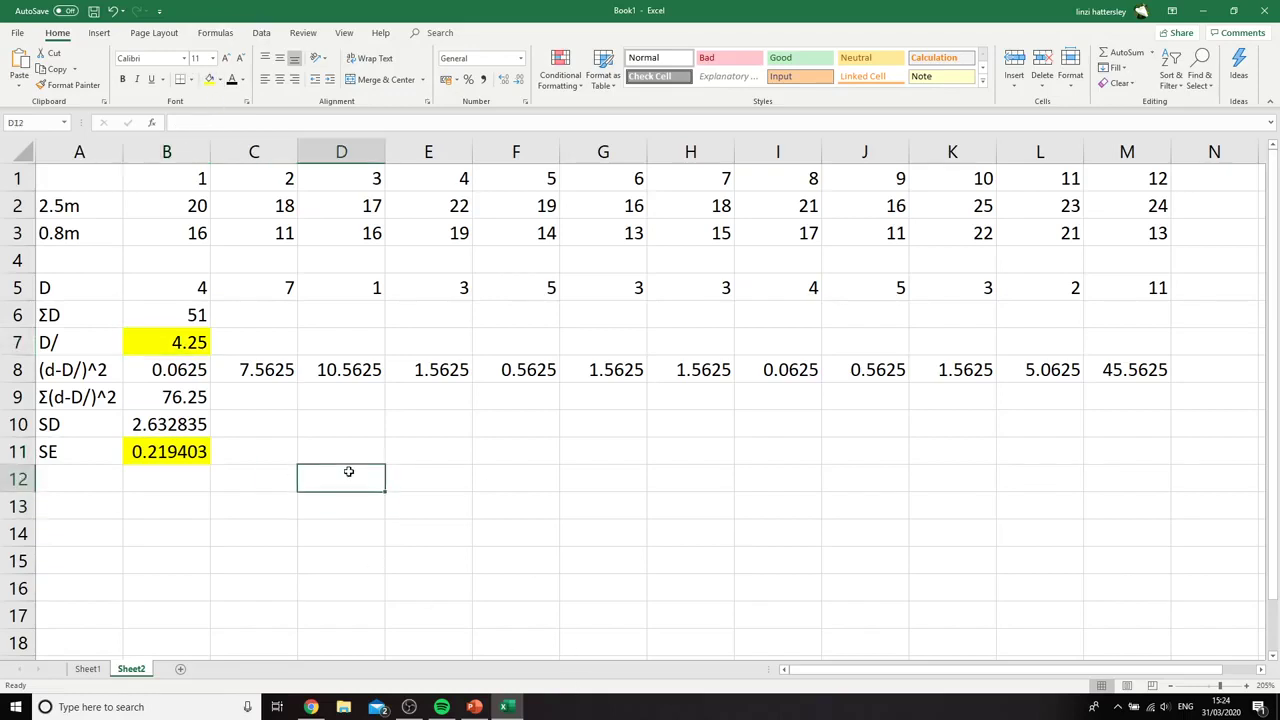
text(T-tes)
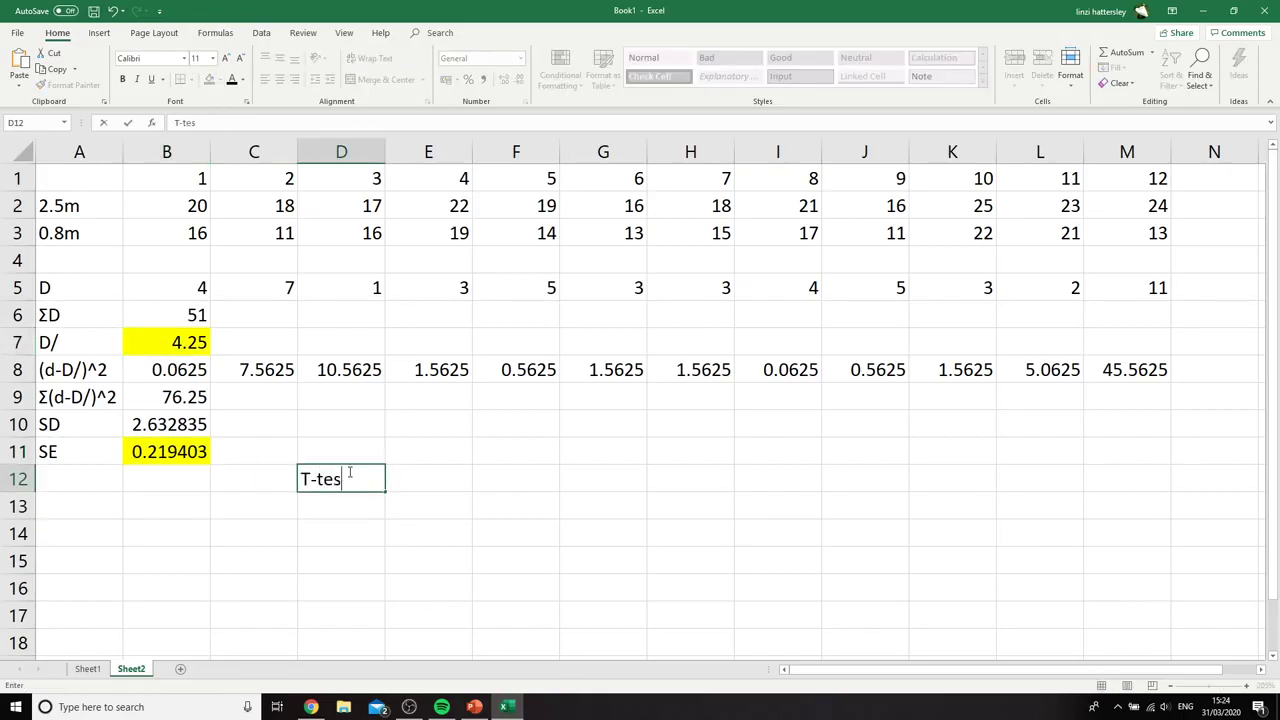
text(t)
click(412, 474)
text(=)
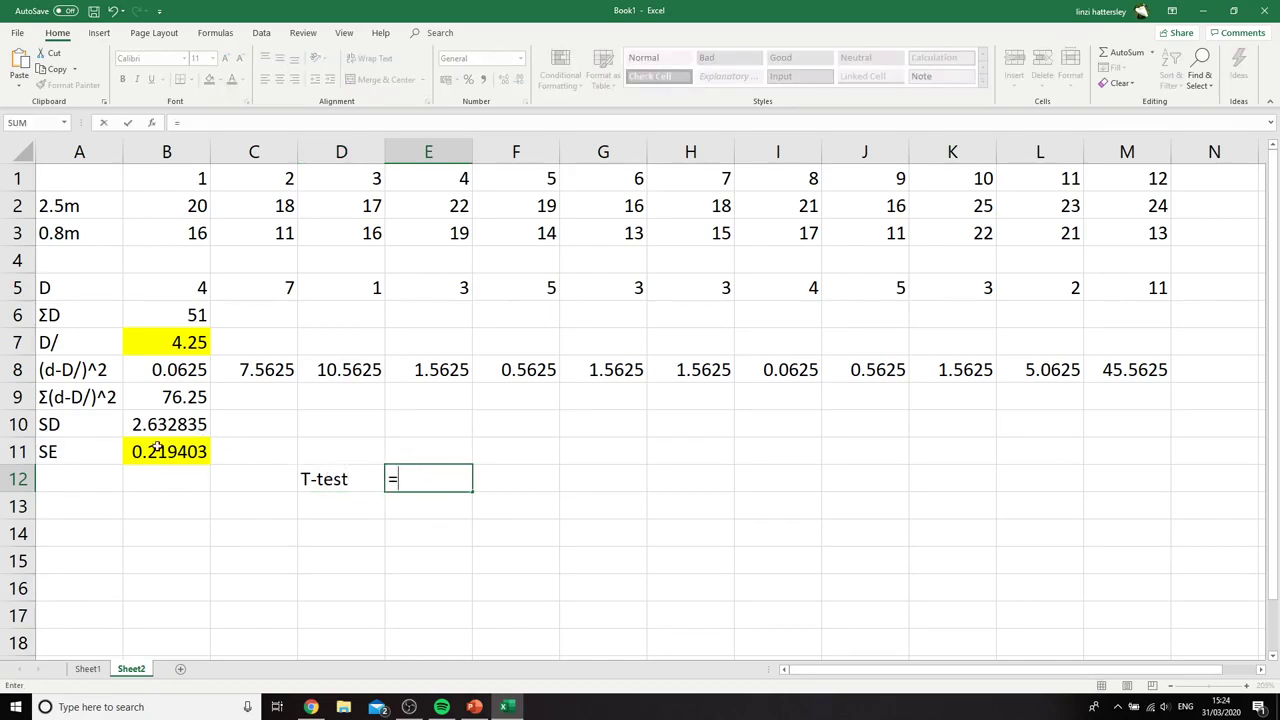
click(158, 342)
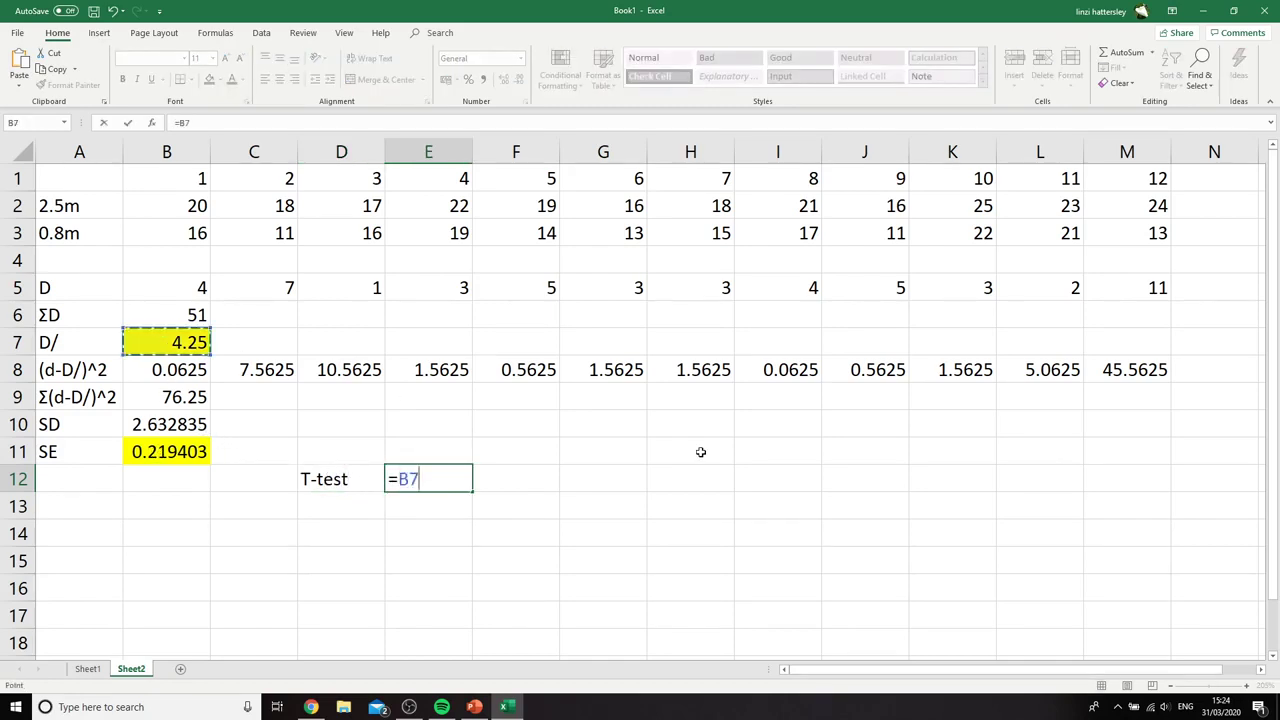
text(/)
click(190, 457)
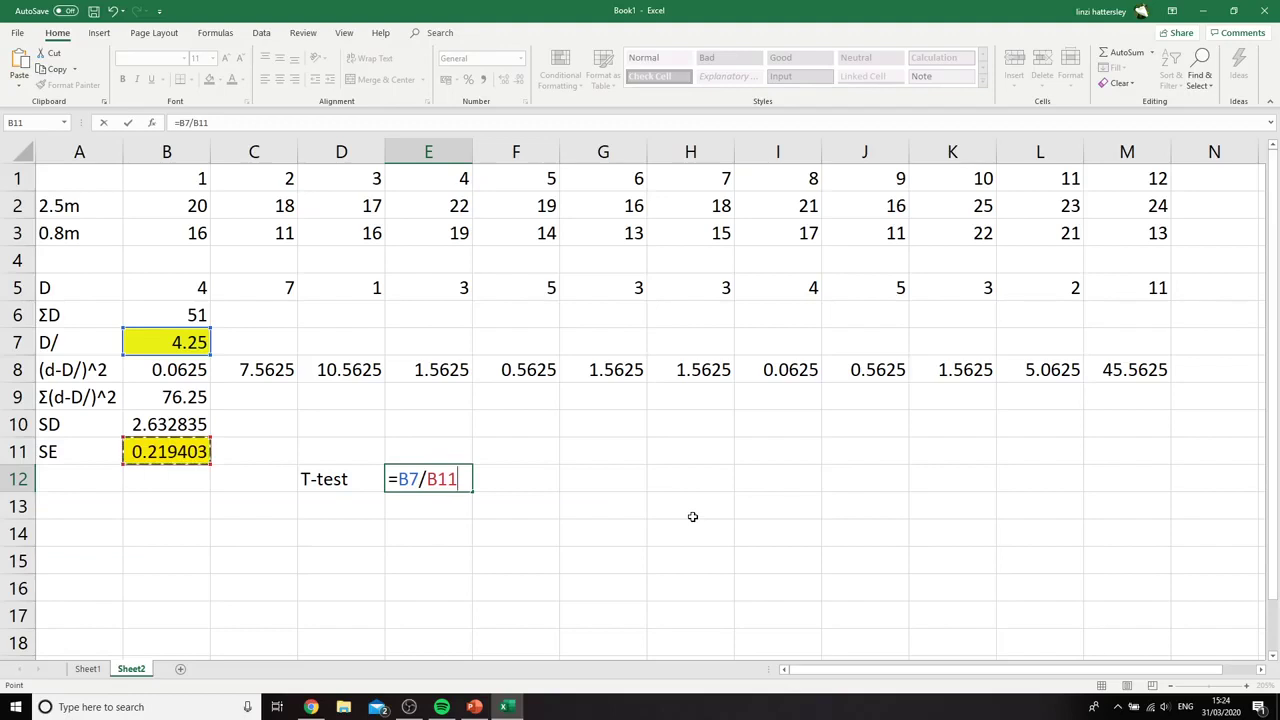
key(Return)
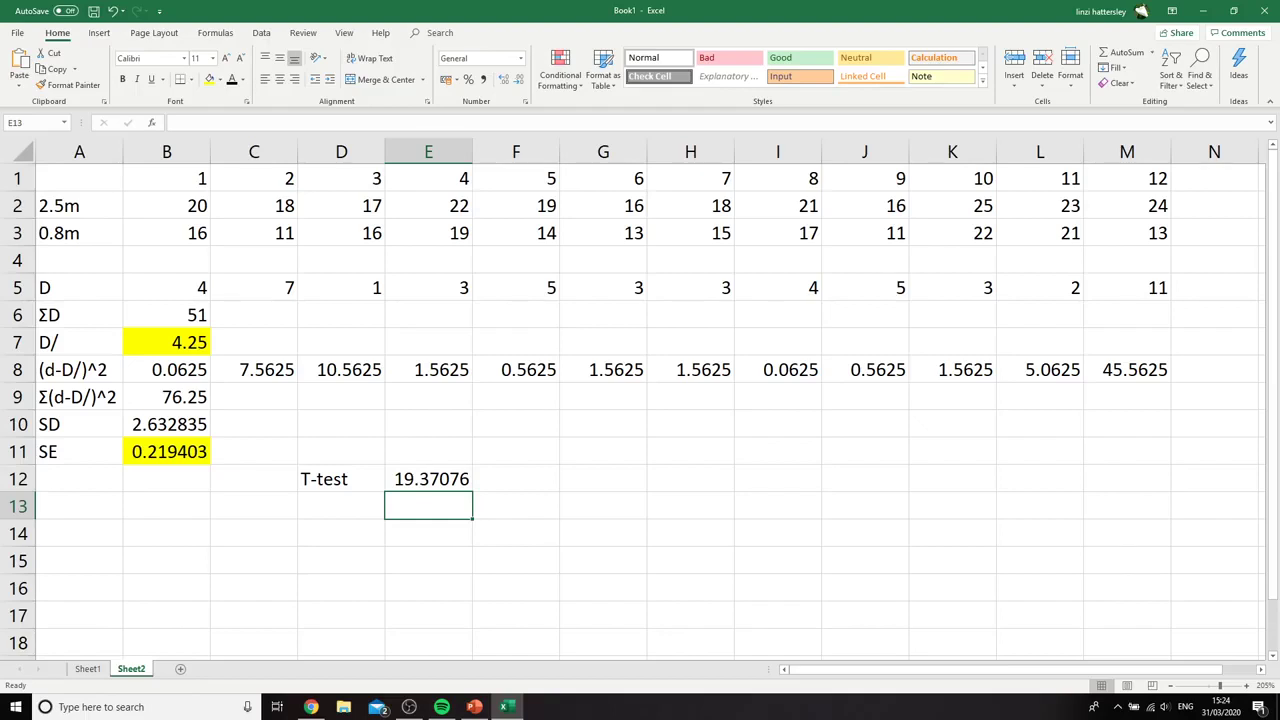
Label cell H12 as Degrees of freedom
click(663, 481)
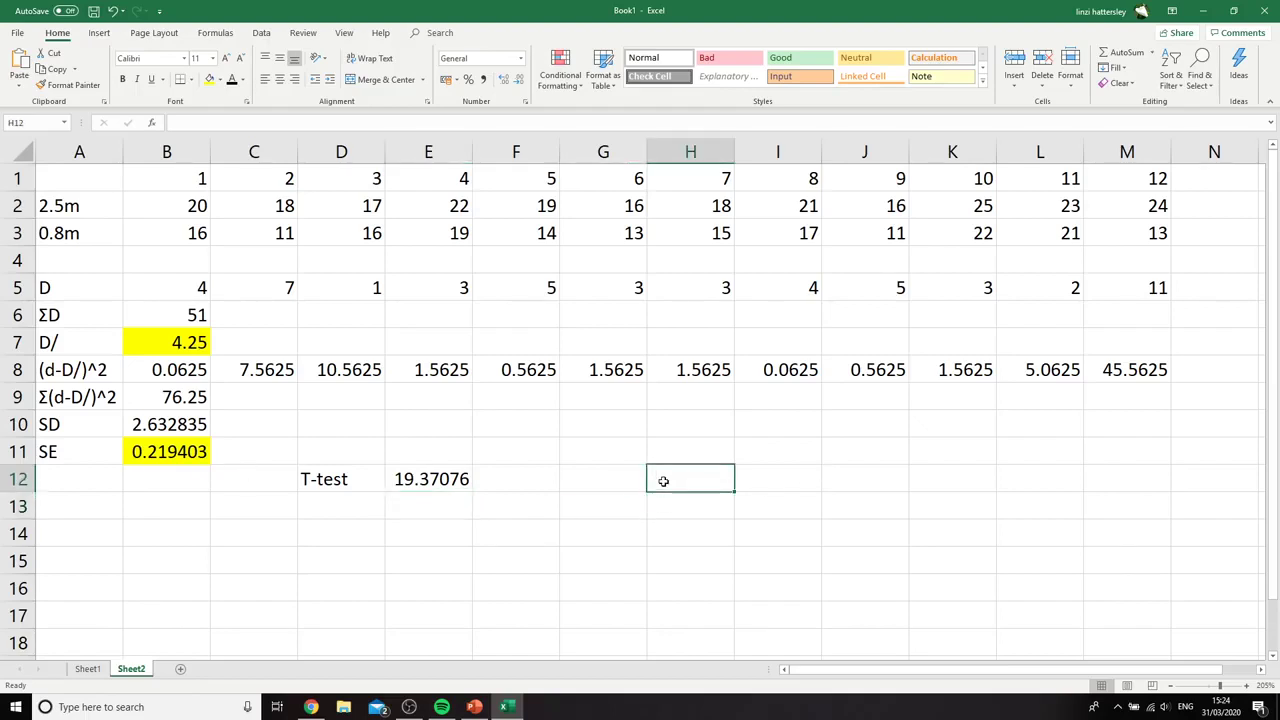
text(Degree)
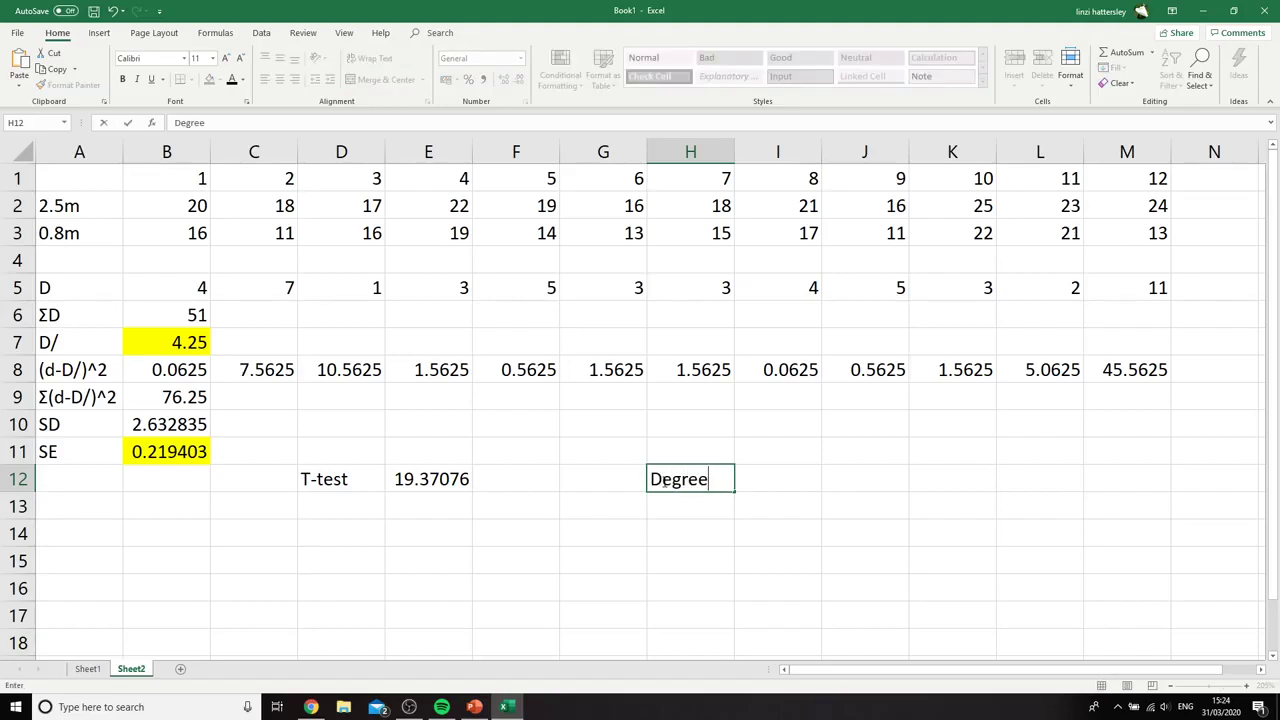
text(s of freedom)
key(Return)
scroll(691, 480, down, 1)
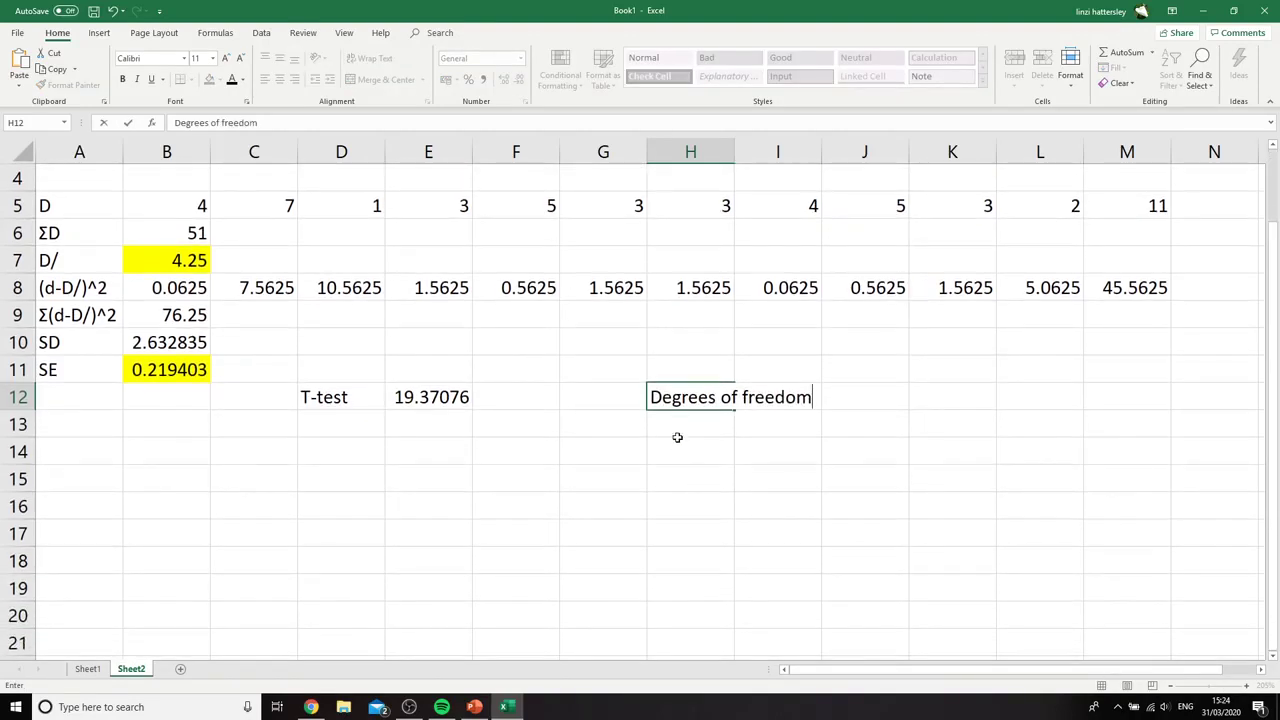
scroll(730, 441, up, 1)
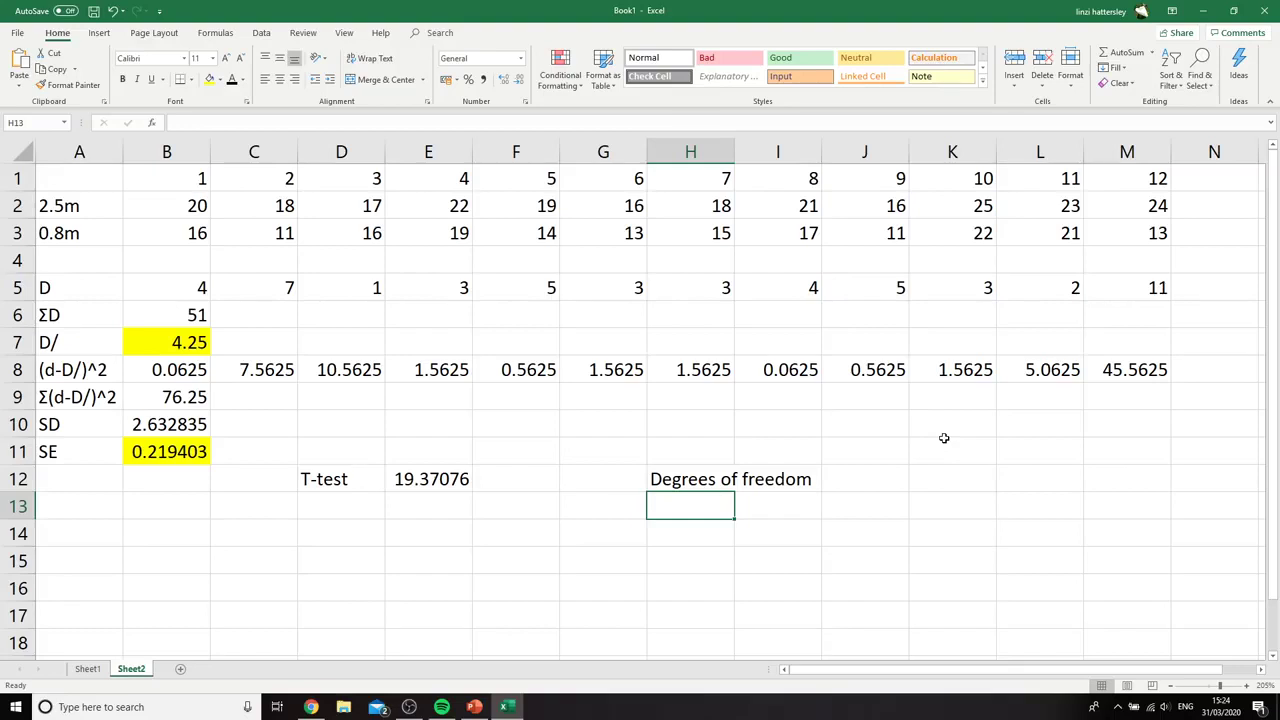
Enter 11 in I13 as the degrees of freedom and clear the mistaken 12-1 entry from H13
text(12-1)
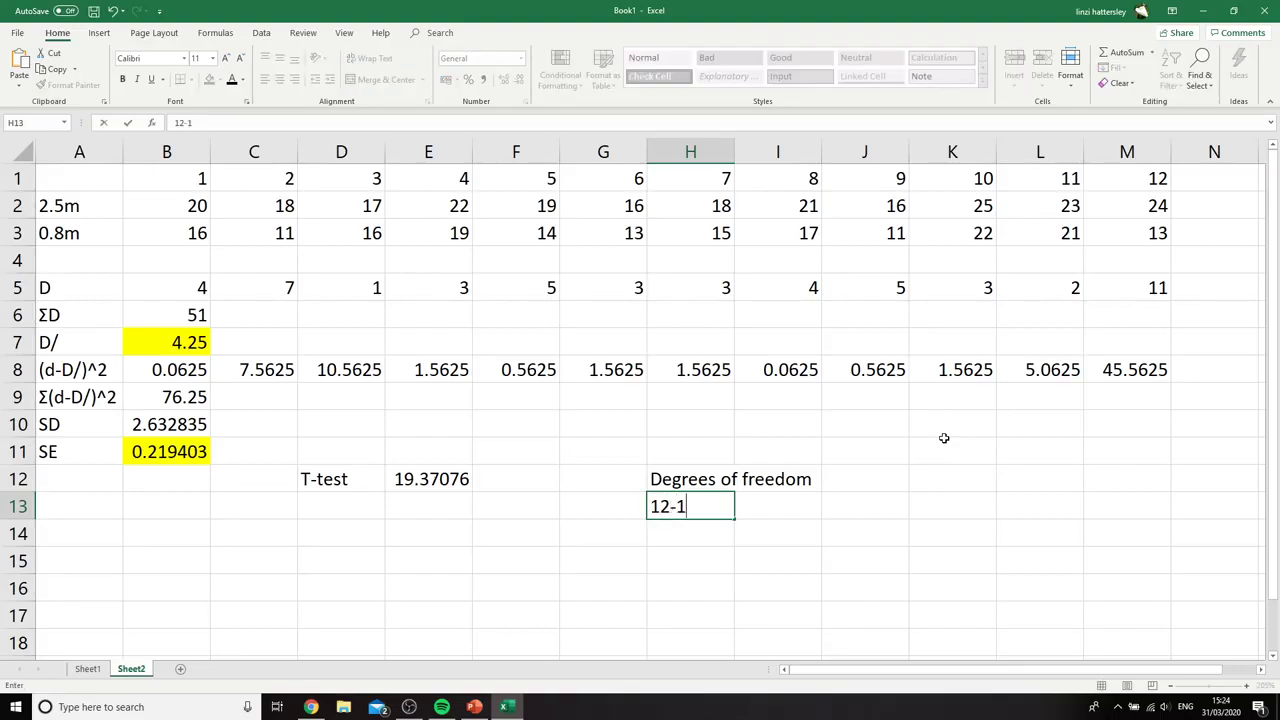
click(790, 509)
text(11)
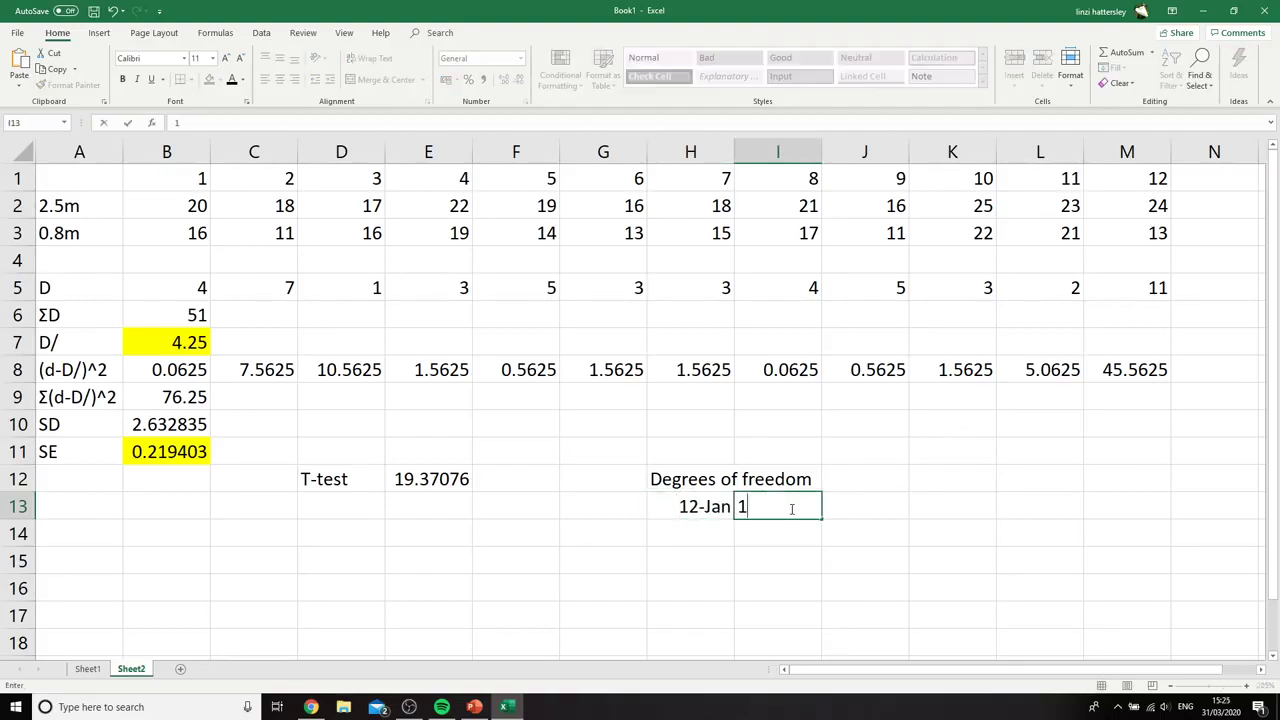
click(699, 509)
key(BackSpace)
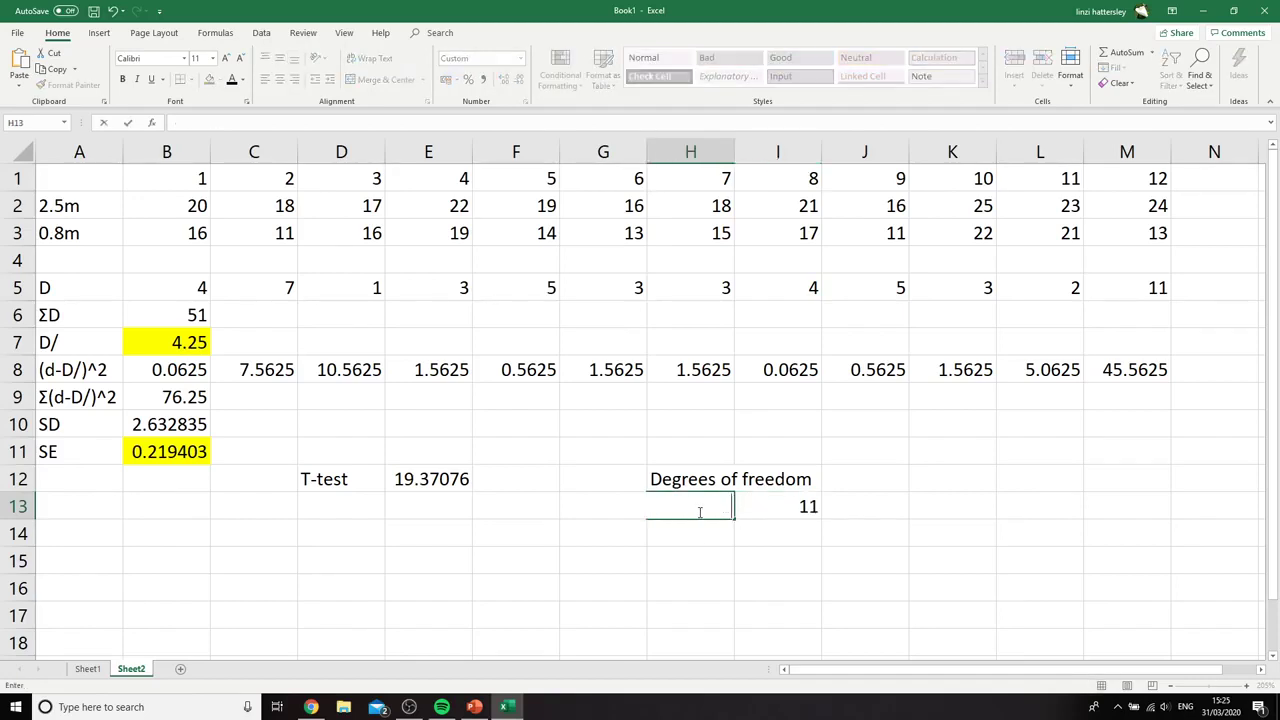
click(487, 605)
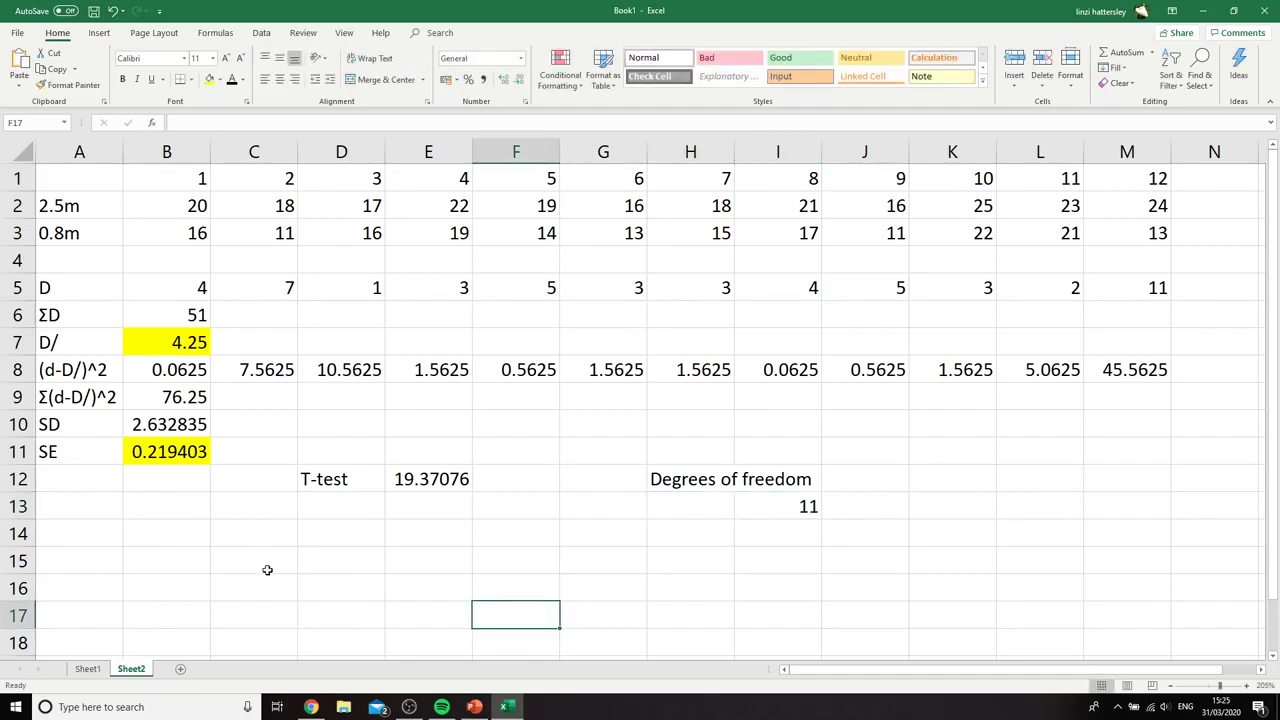
Remove the yellow fill from the standard error in B11 and the mean difference in B7
click(170, 455)
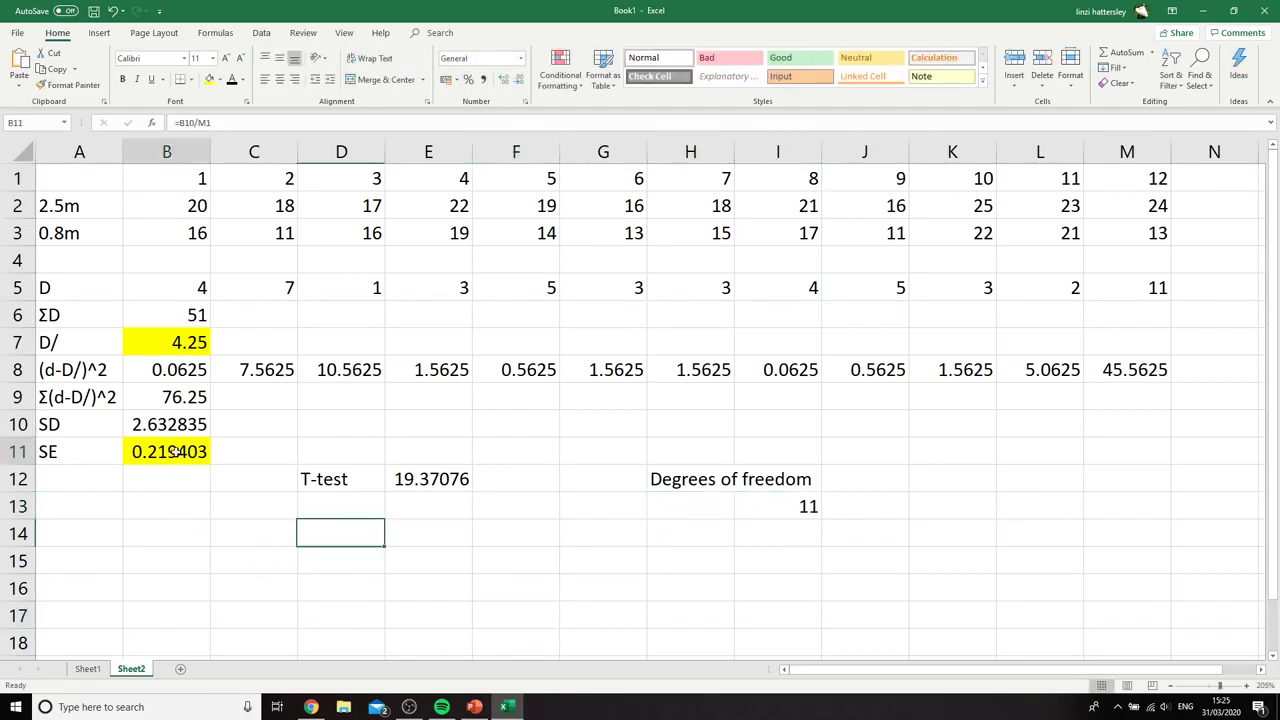
click(222, 83)
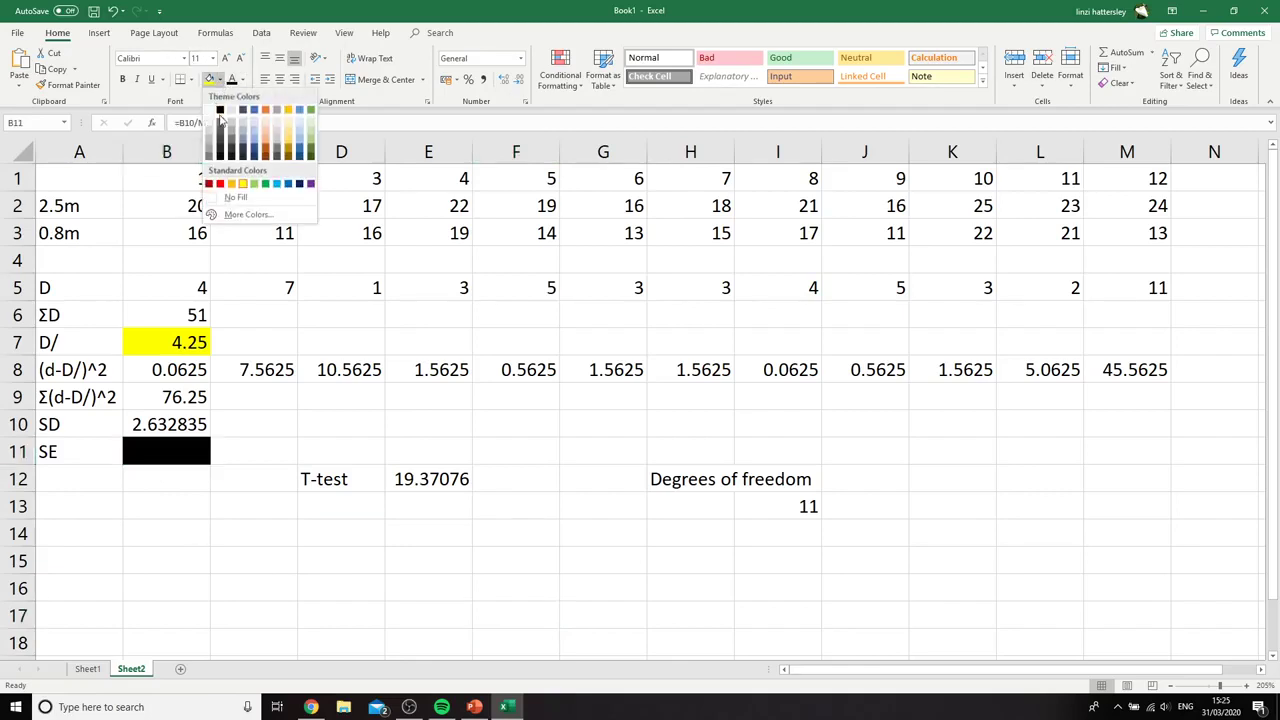
click(238, 196)
click(170, 333)
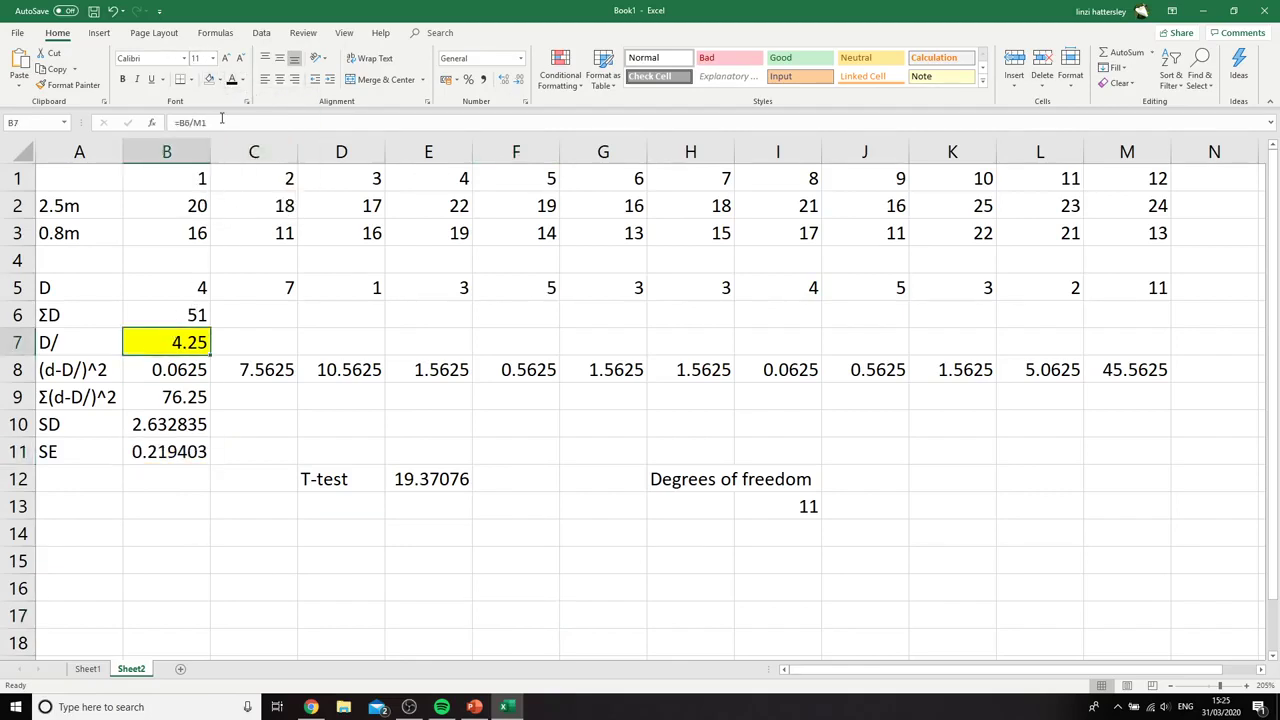
click(210, 79)
Highlight the t value in E12 with a yellow fill
click(453, 484)
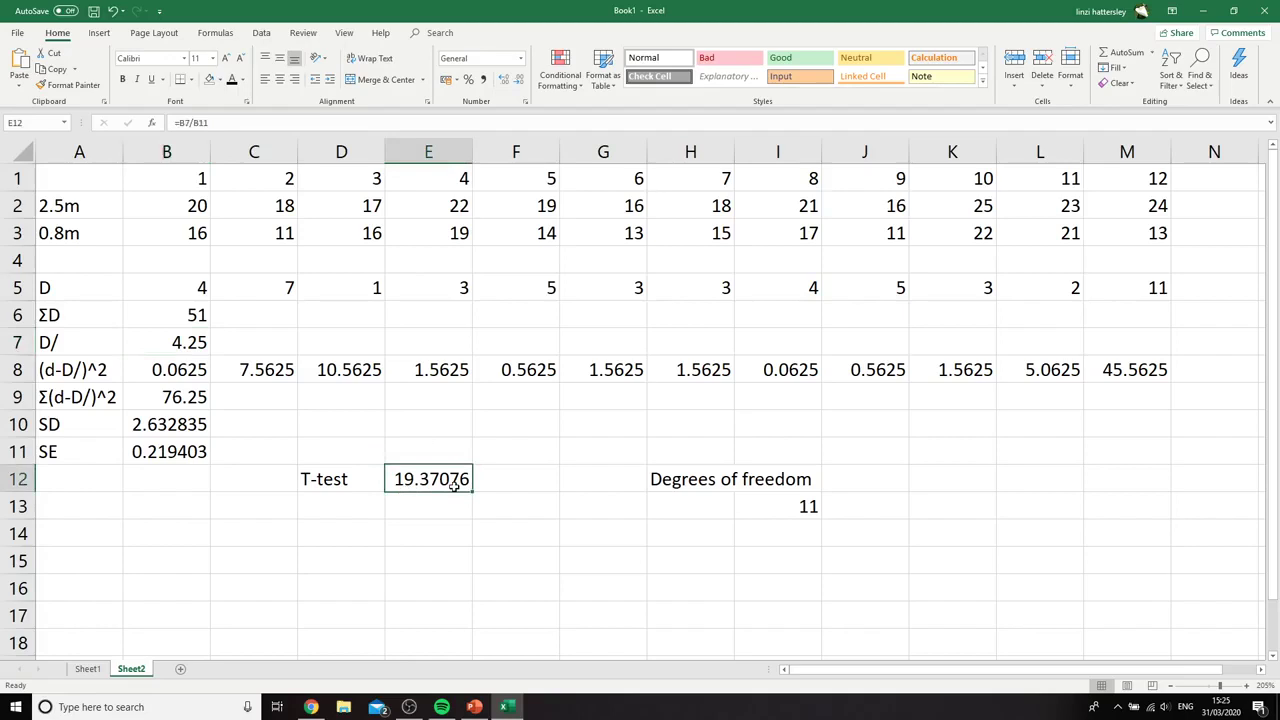
click(222, 81)
click(246, 188)
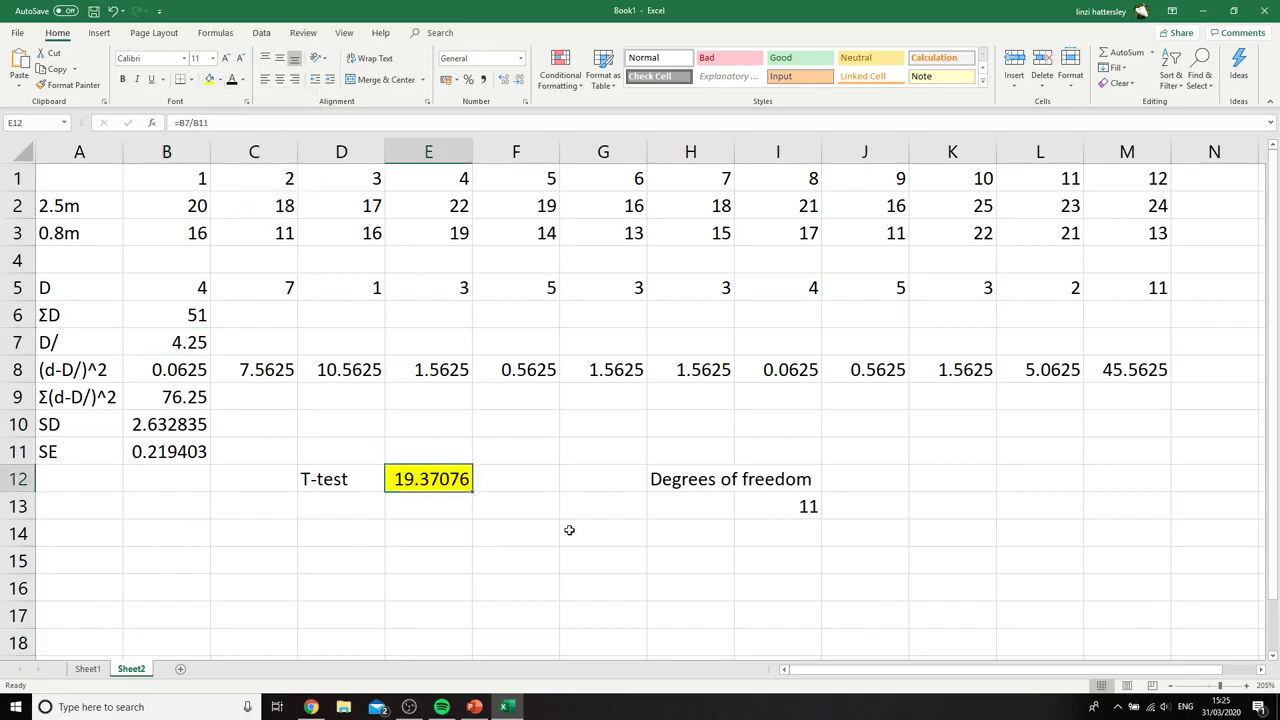
click(569, 528)
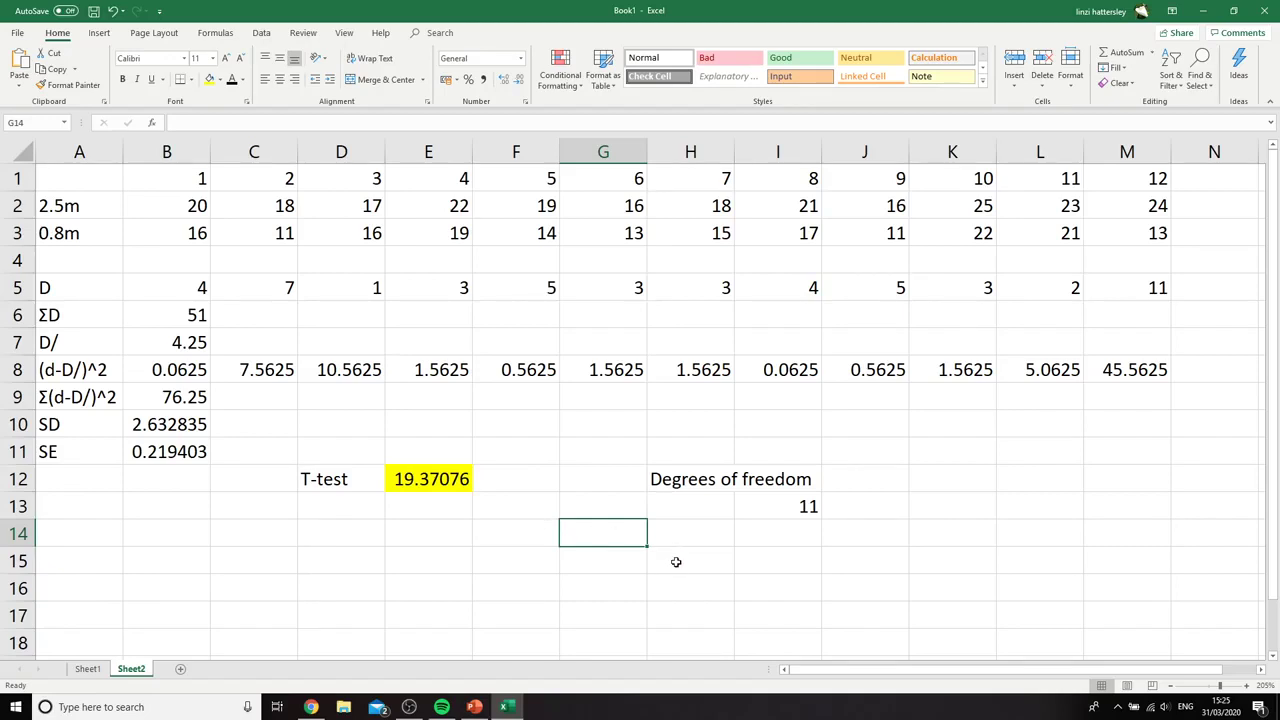
Enter the critical value 3.106 in J13, beside the degrees of freedom
click(762, 526)
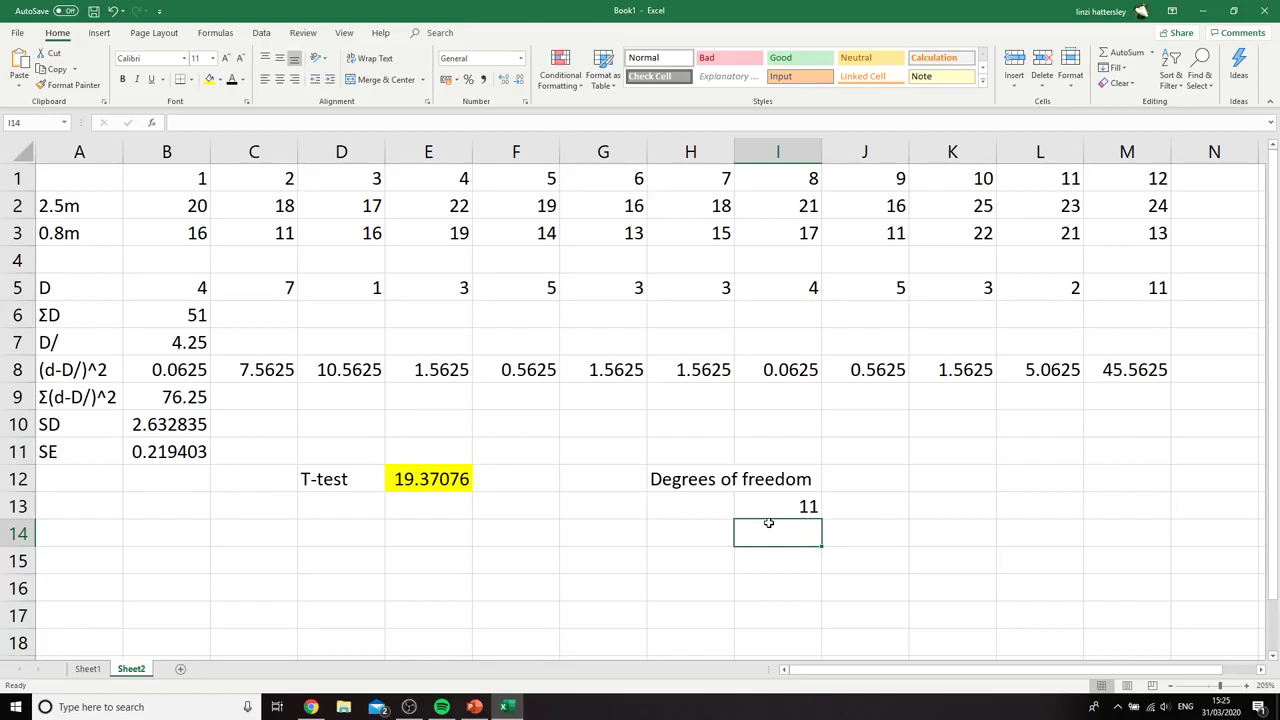
click(874, 496)
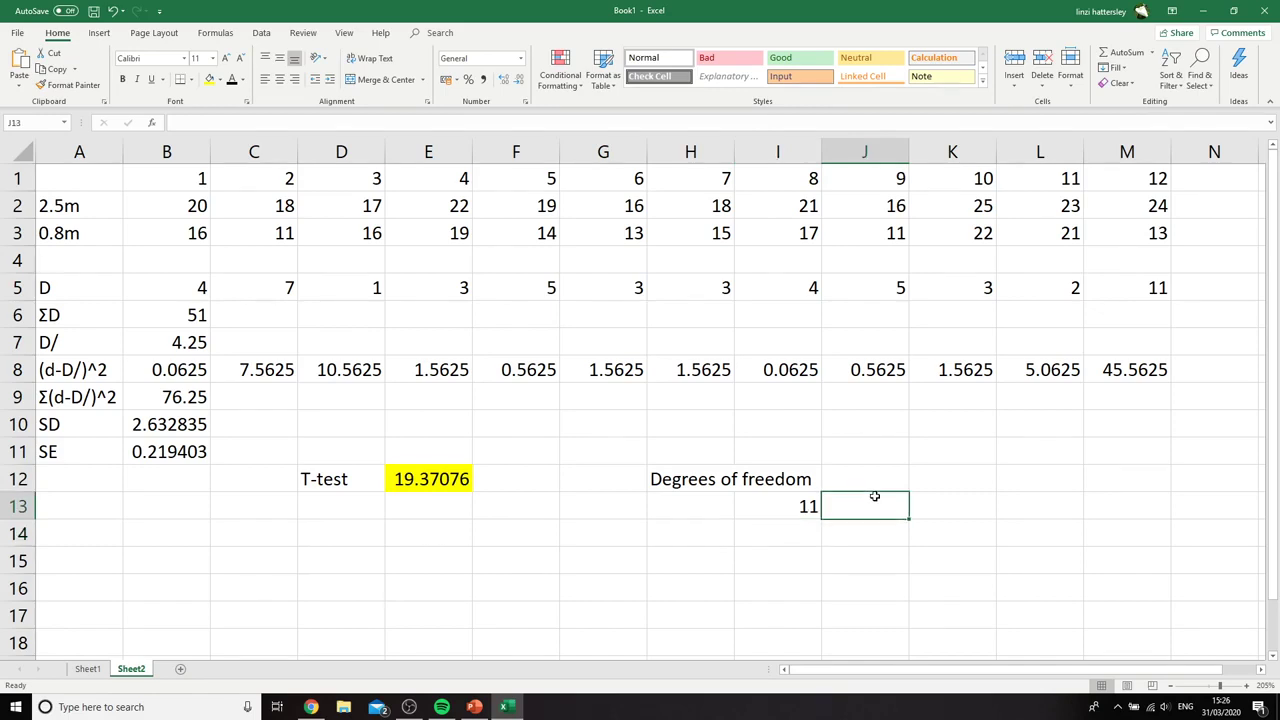
text(3.106)
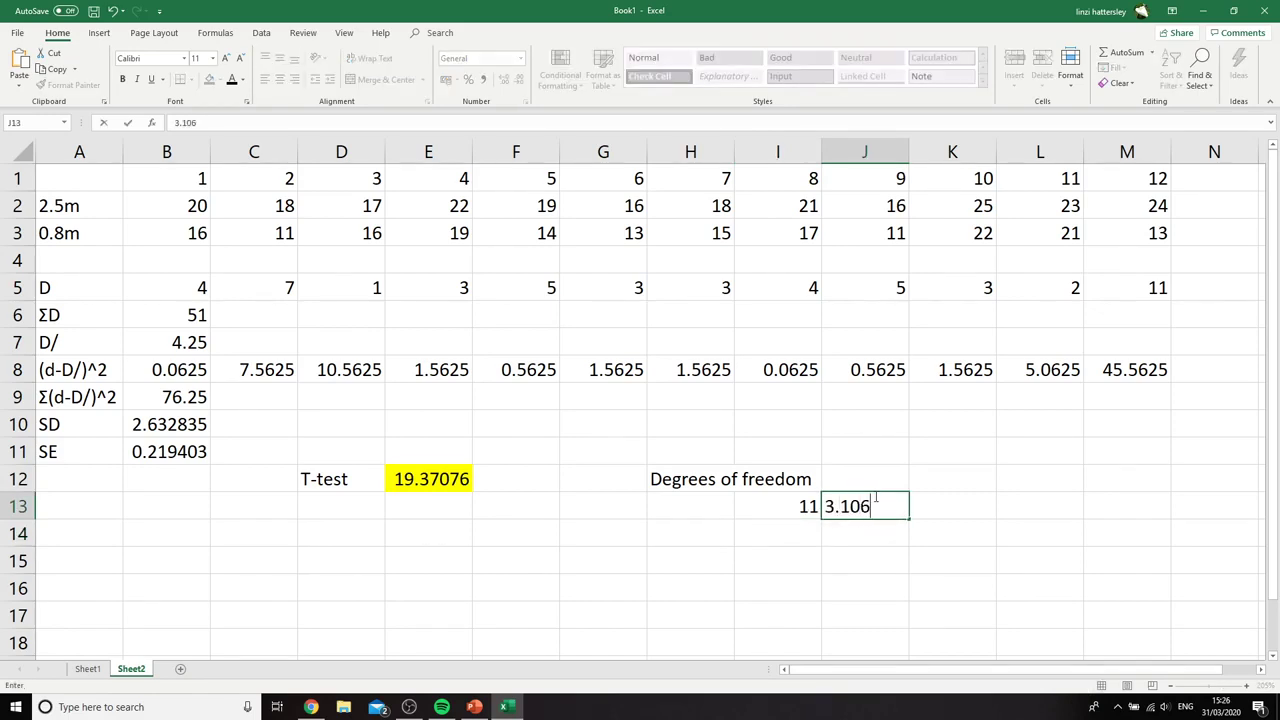
click(872, 552)
Highlight the critical value in J13 with a red fill
click(862, 496)
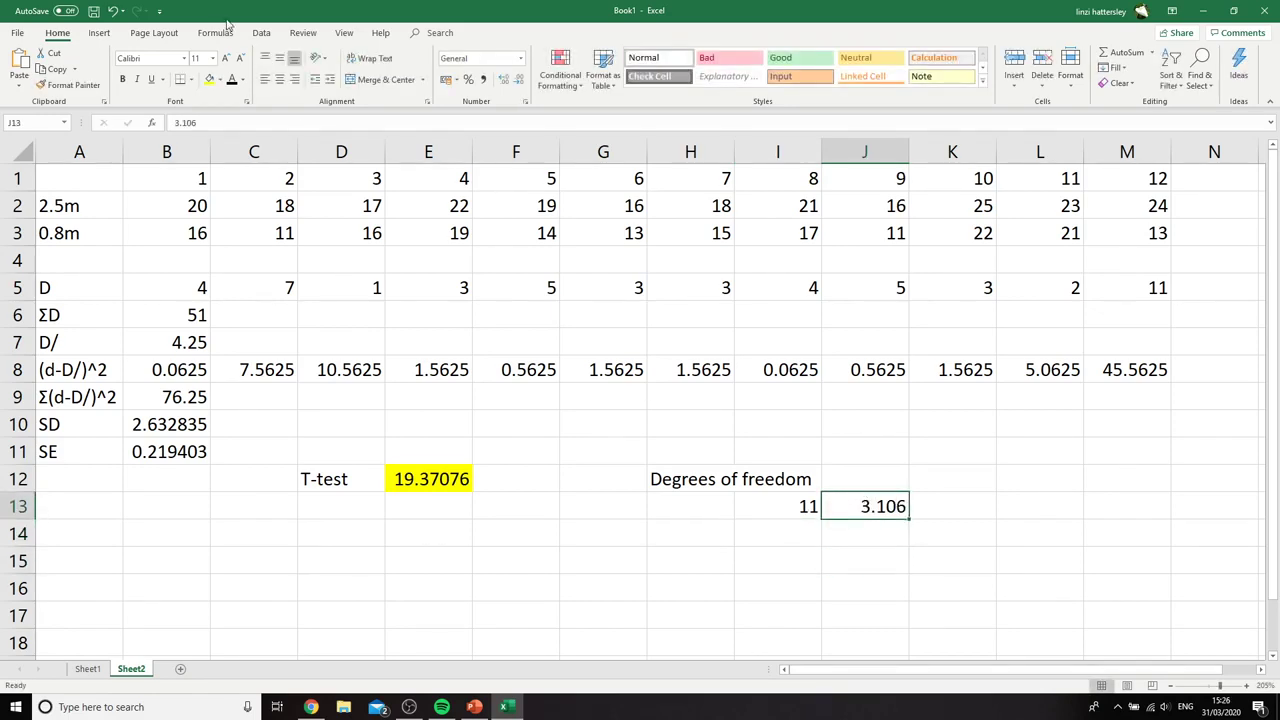
click(220, 79)
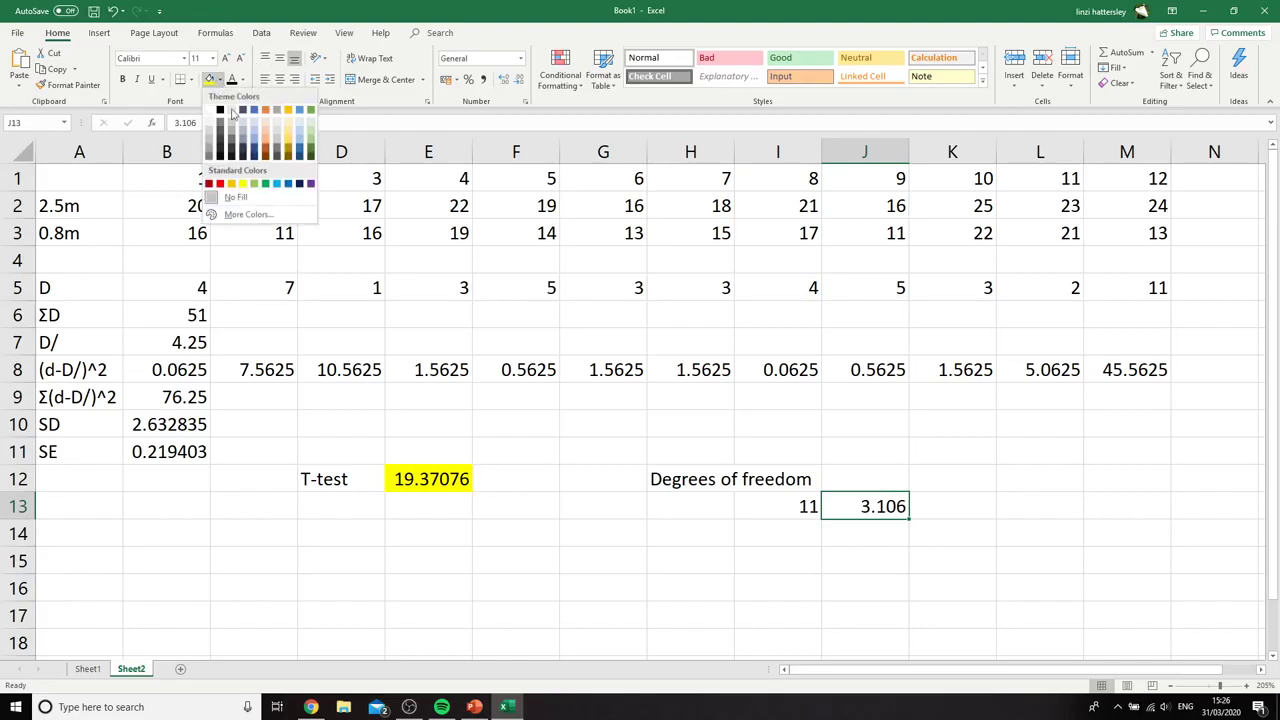
click(219, 185)
click(820, 584)
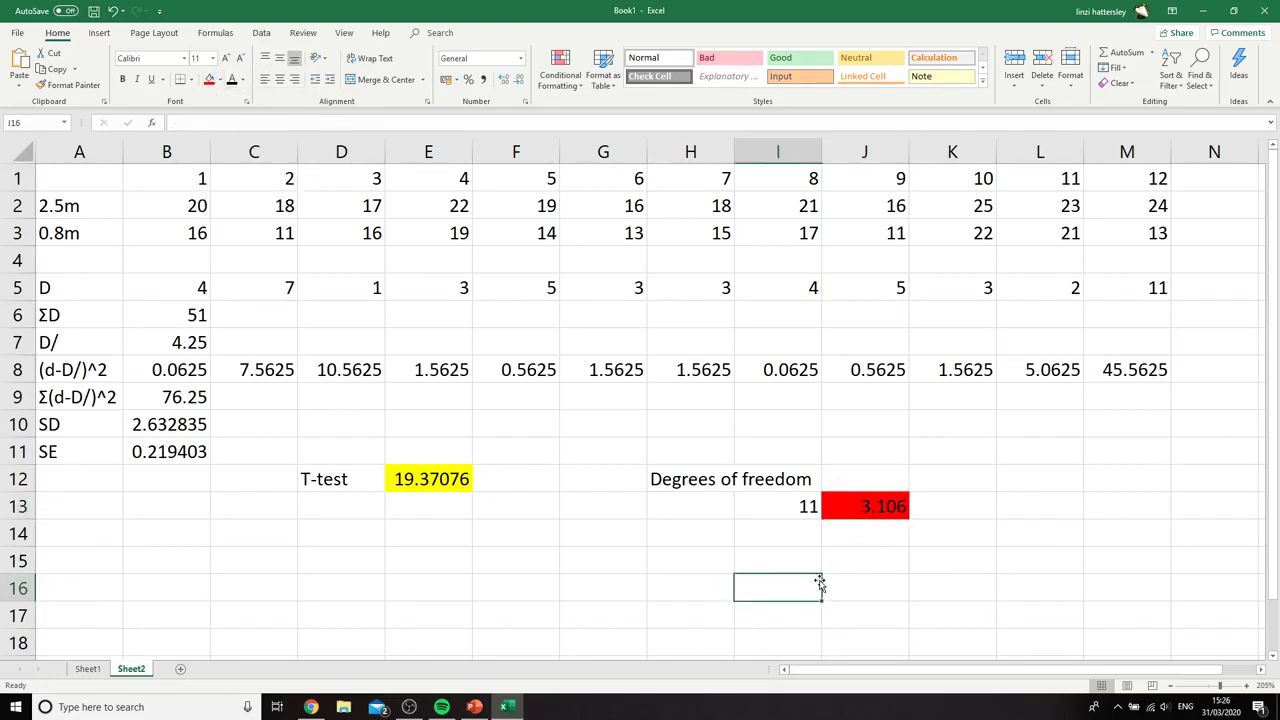
Compare the t value in E12 with the critical value in J13 and switch to the null hypothesis slide in PowerPoint
click(422, 479)
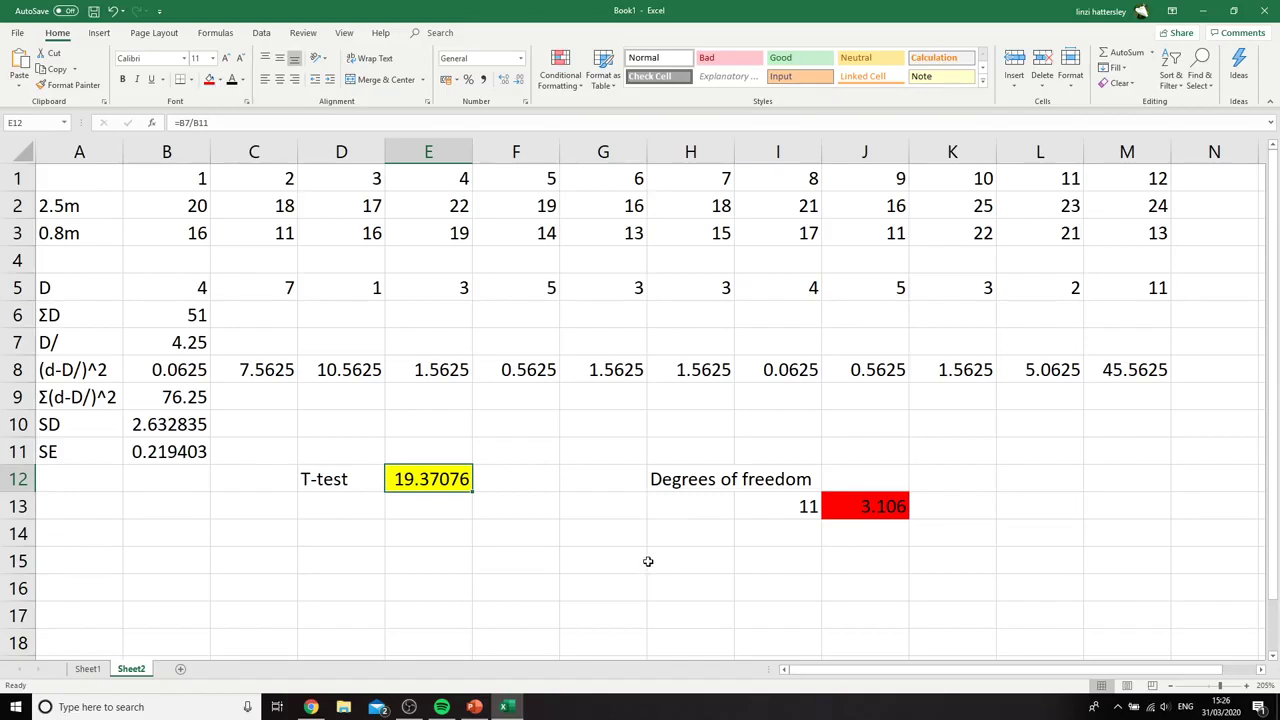
click(862, 505)
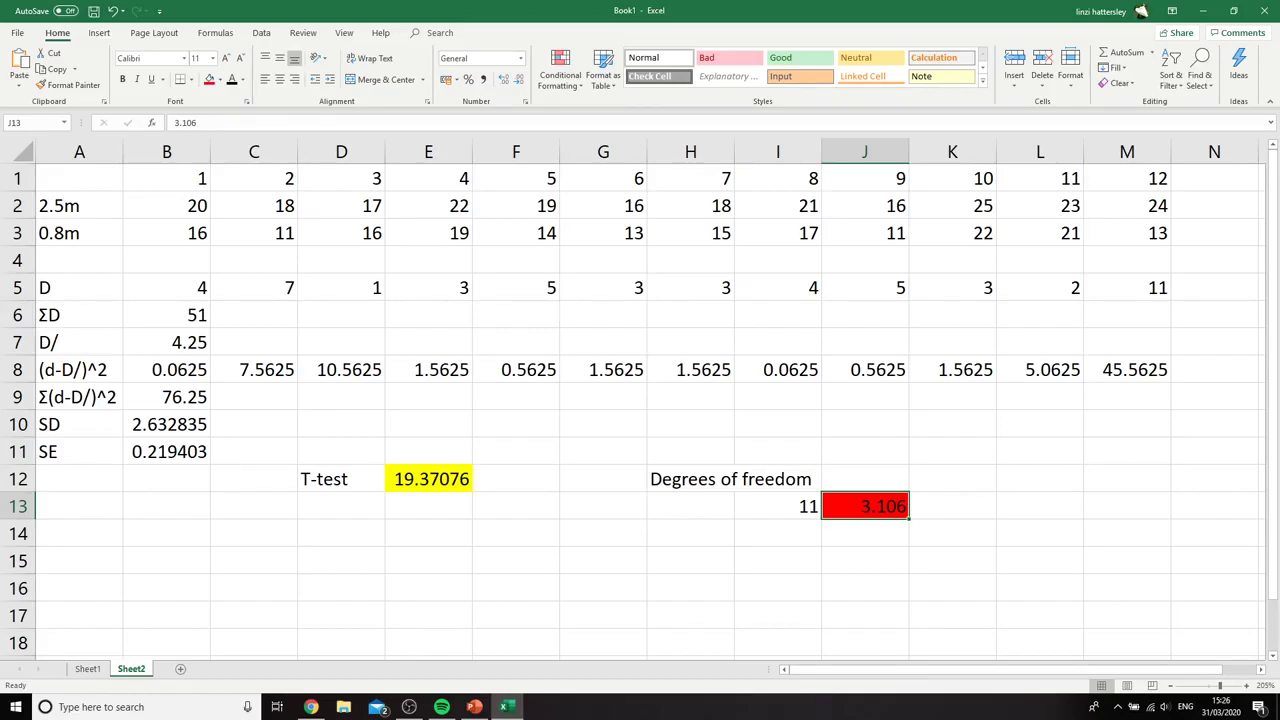
key(alt+Tab)
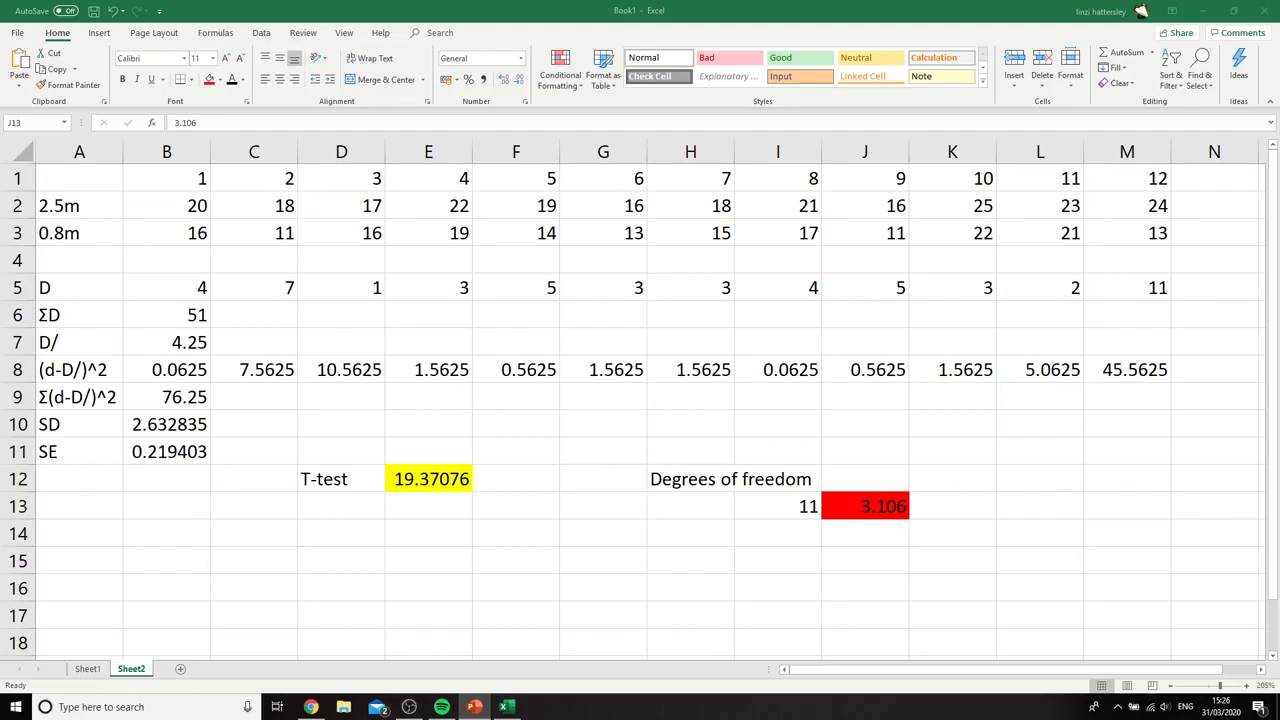
drag(0, 10, 606, 3)
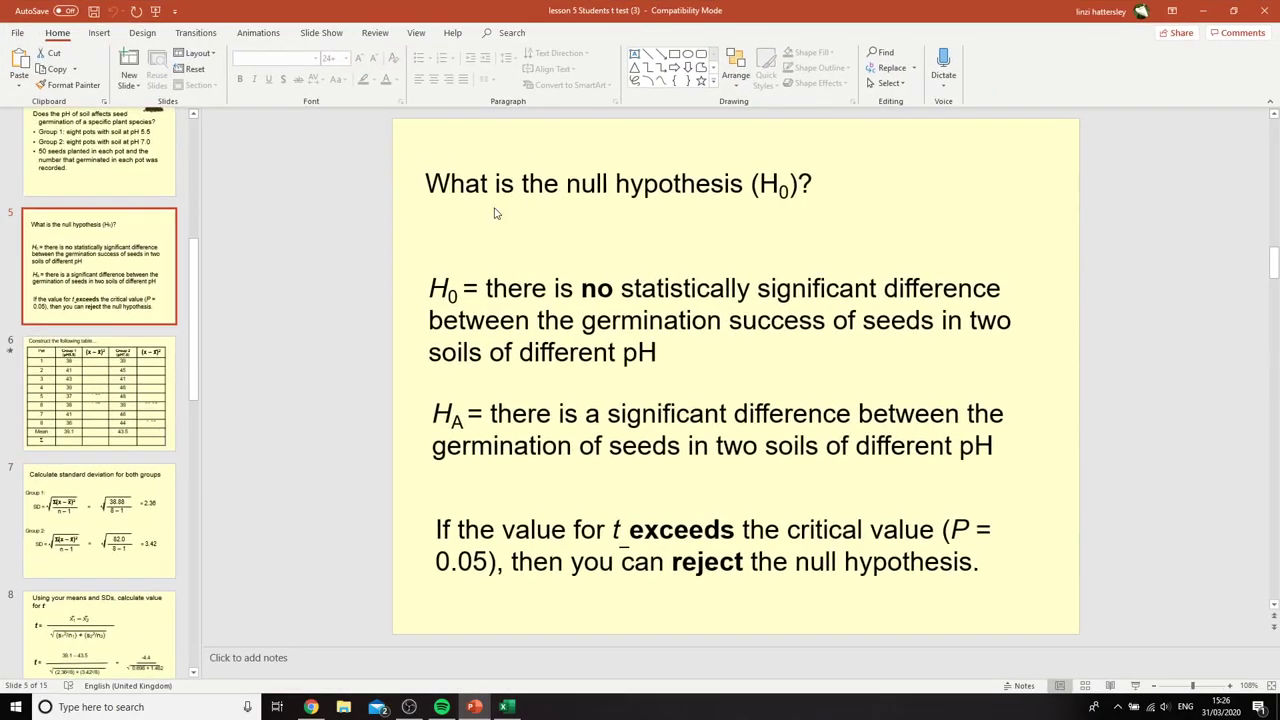